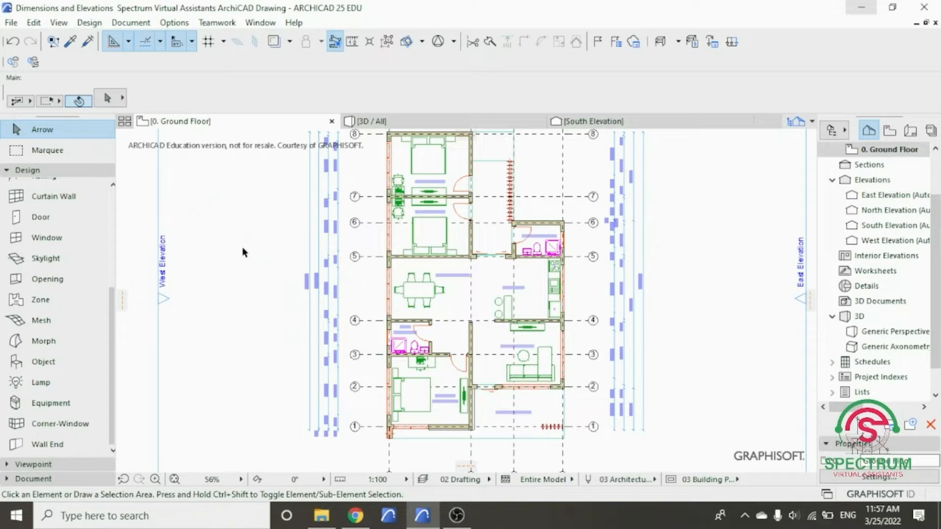
Select the South Elevation marker line on the ground floor plan and open its elevation with the current view settings.
scroll(466, 341, down, 5)
scroll(461, 415, up, 8)
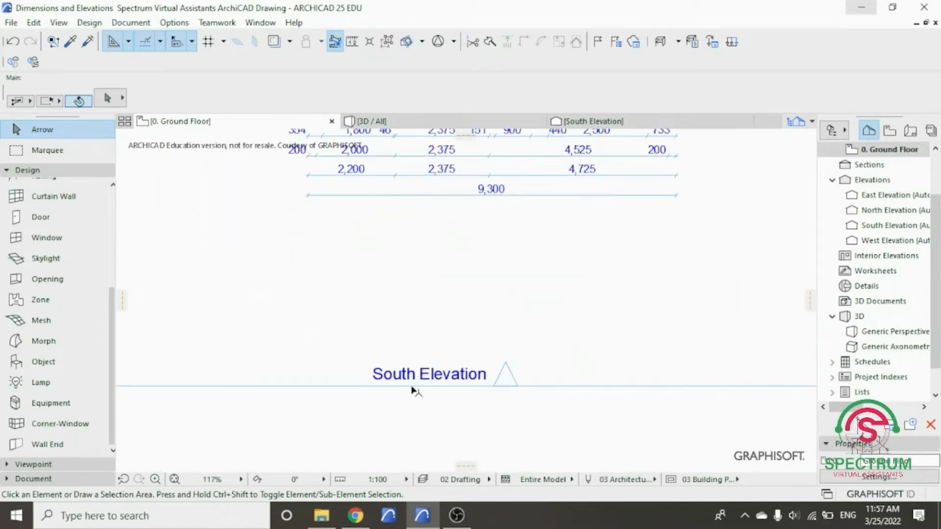
scroll(427, 413, down, 3)
click(504, 401)
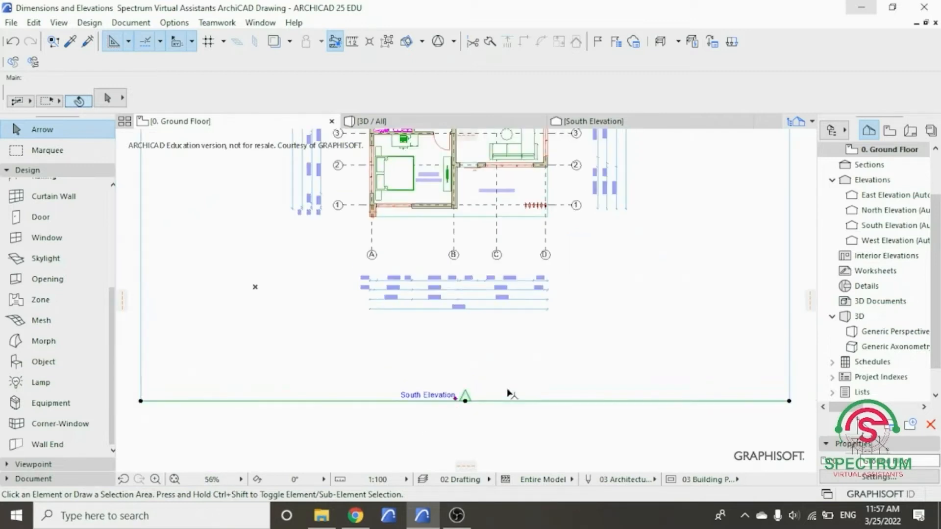
right_click(579, 336)
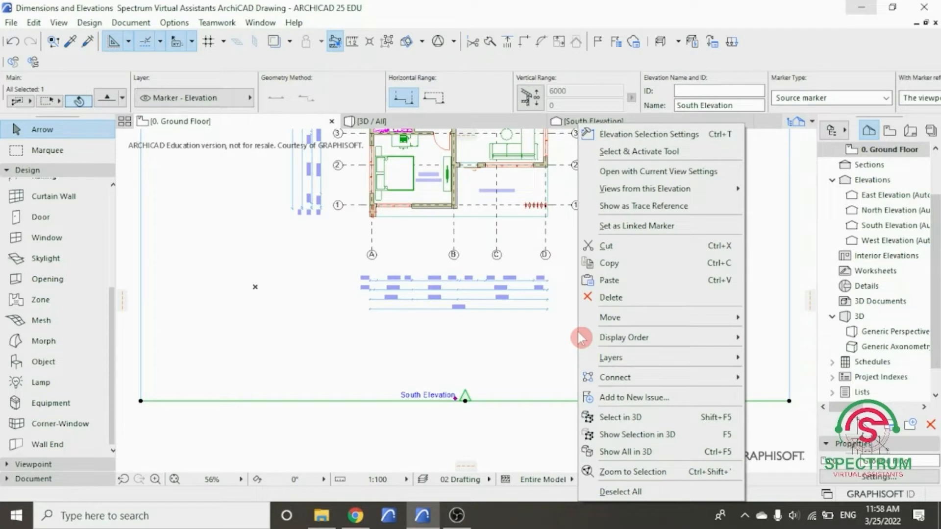
click(630, 173)
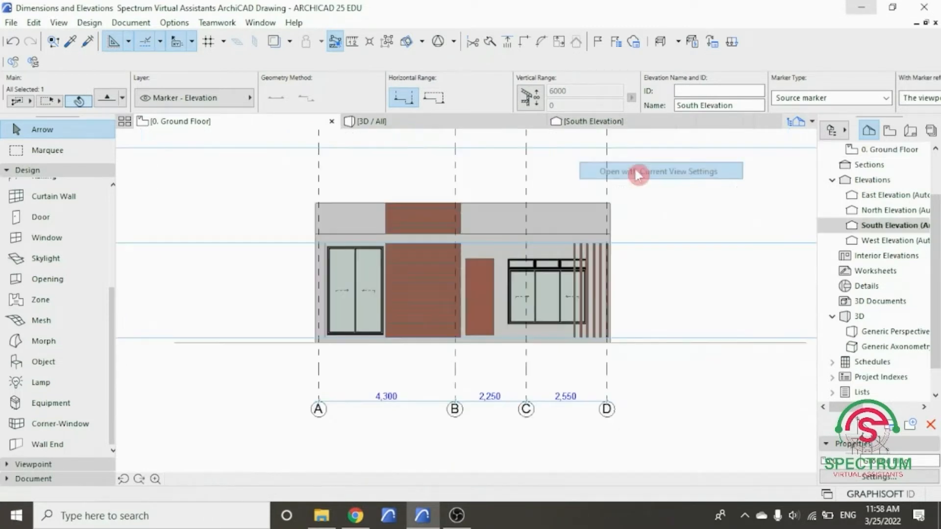
click(636, 225)
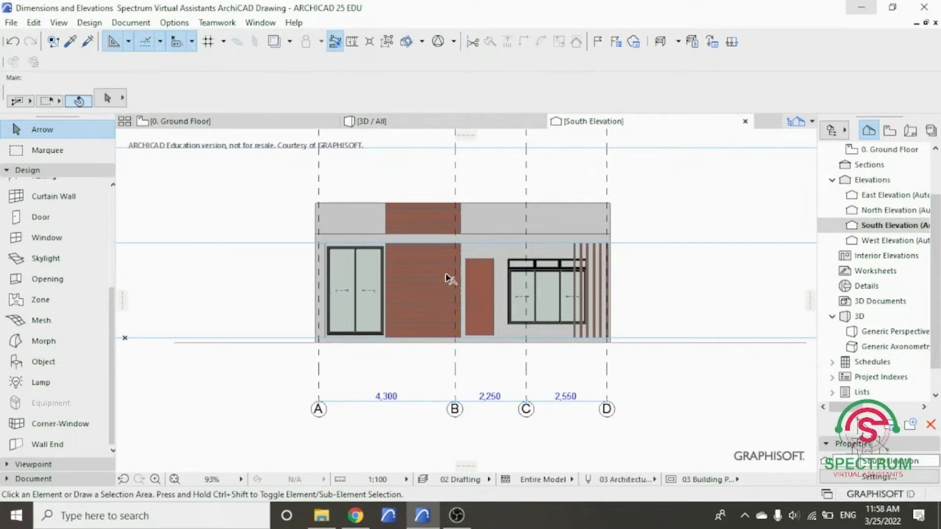
In the South Elevation's model appearance settings, set the cut fill to Surface - Color Fill, Shaded and apply it.
scroll(422, 263, up, 2)
scroll(407, 181, up, 1)
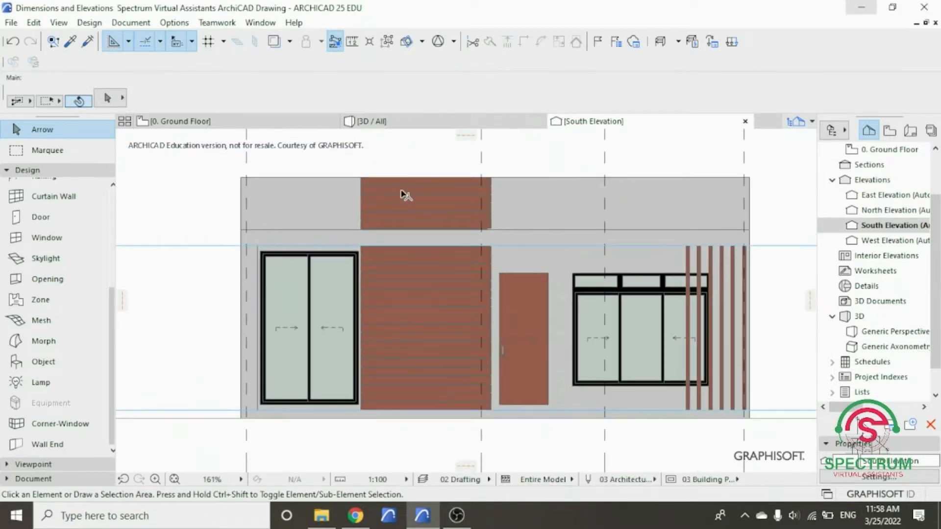
right_click(193, 212)
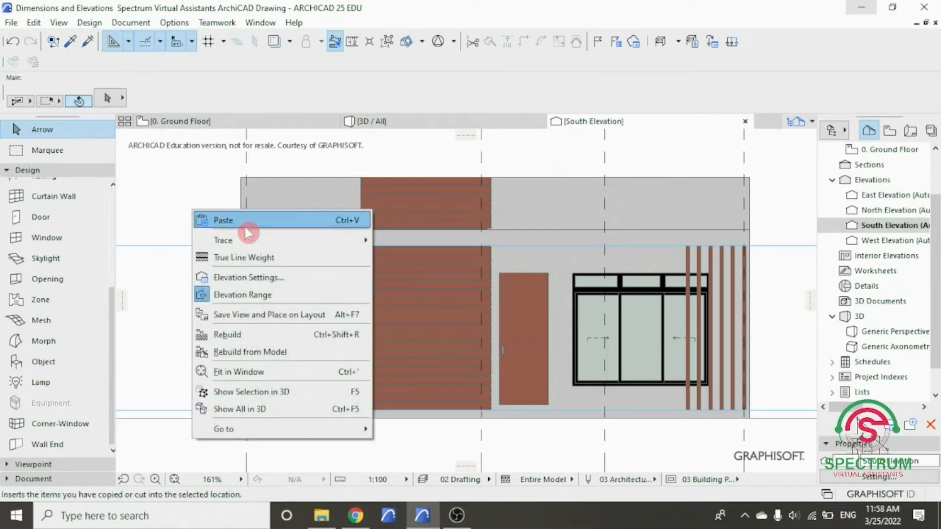
click(243, 278)
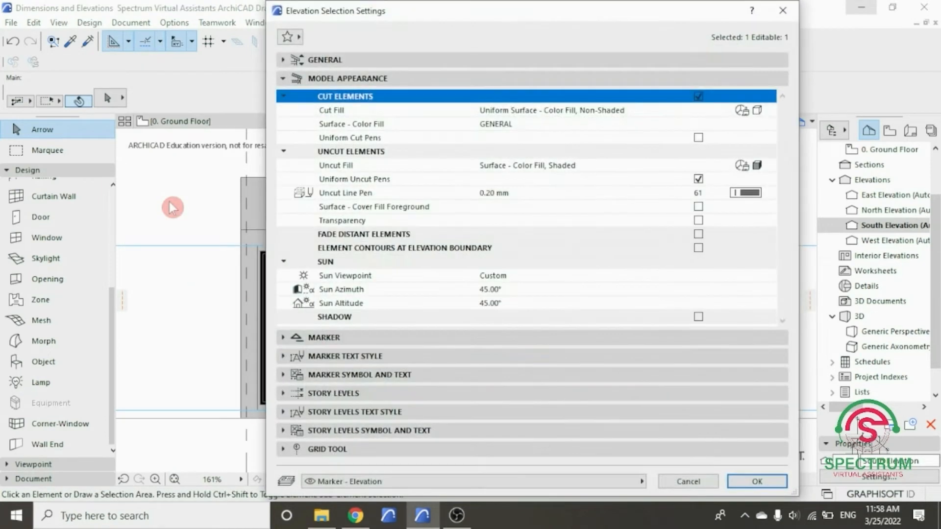
click(319, 80)
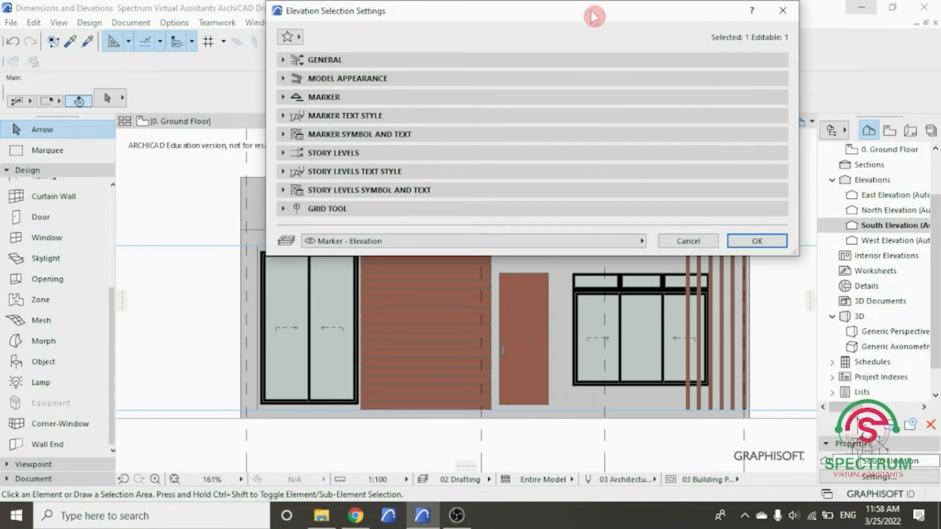
drag(593, 17, 566, 77)
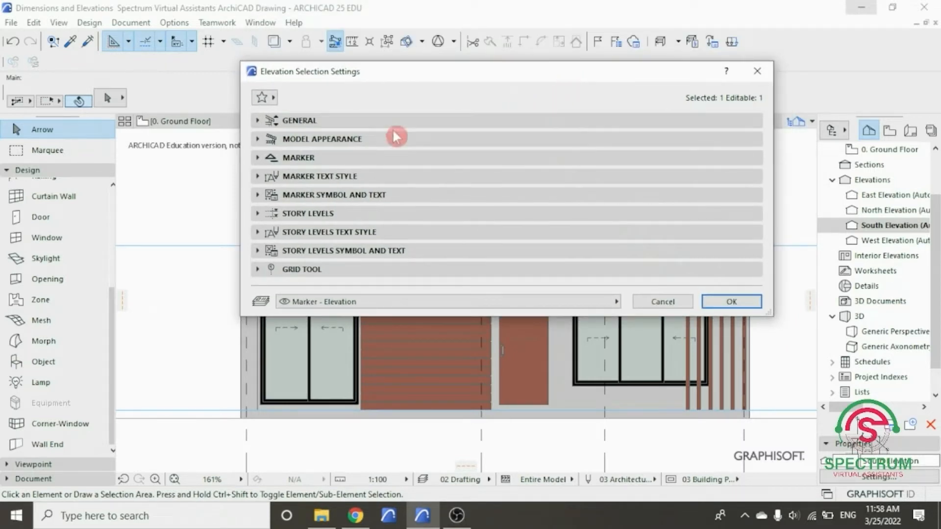
click(305, 137)
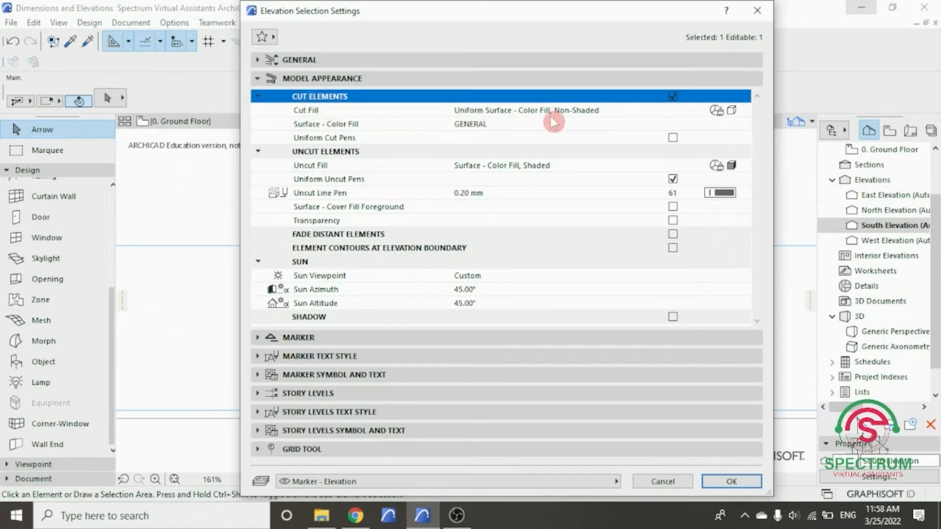
click(717, 114)
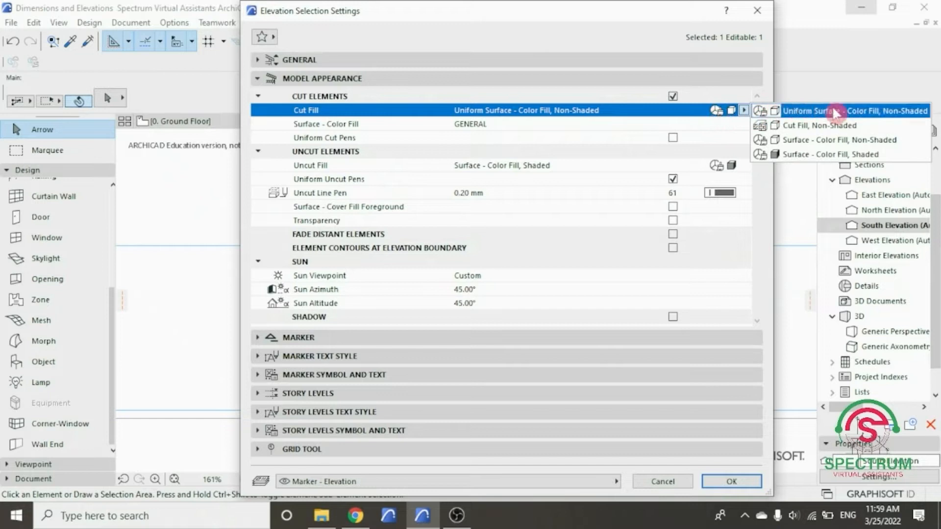
click(852, 154)
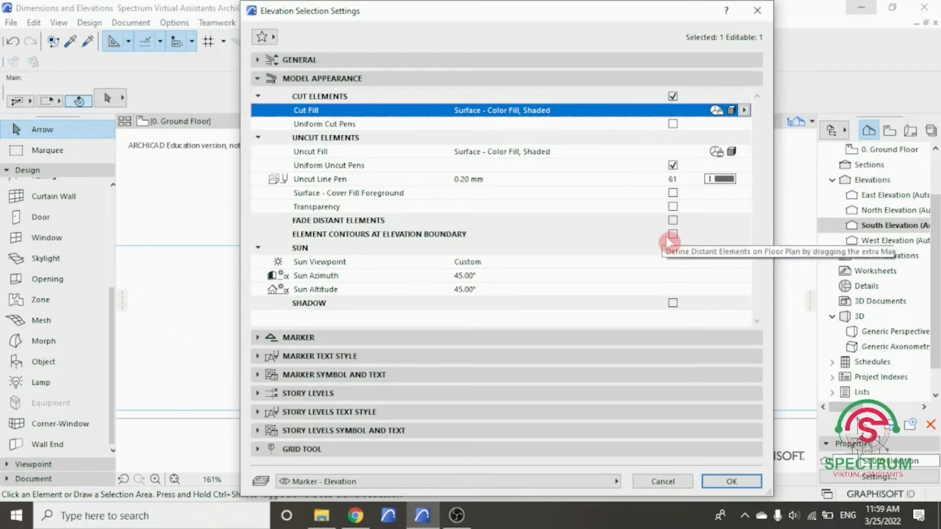
click(730, 481)
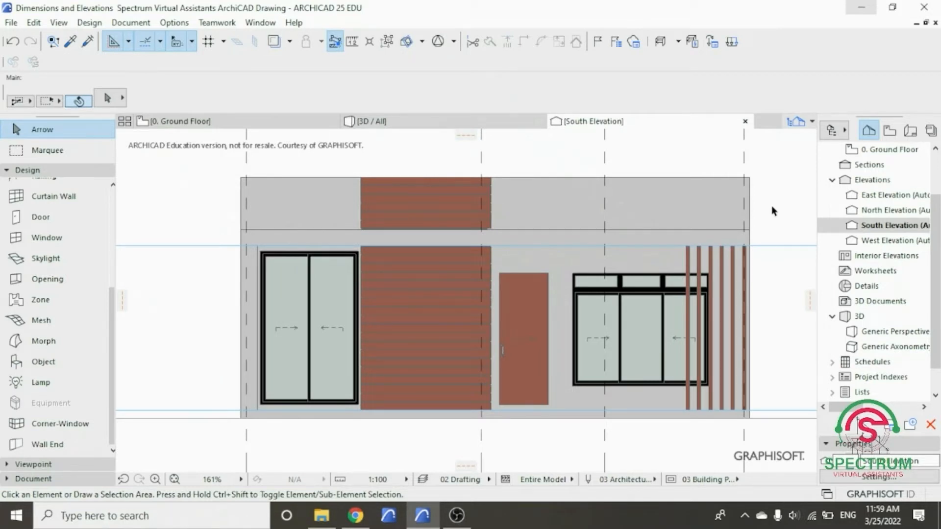
Set the South Elevation's uncut fill to Surface - Texture Fill, Shaded.
right_click(769, 182)
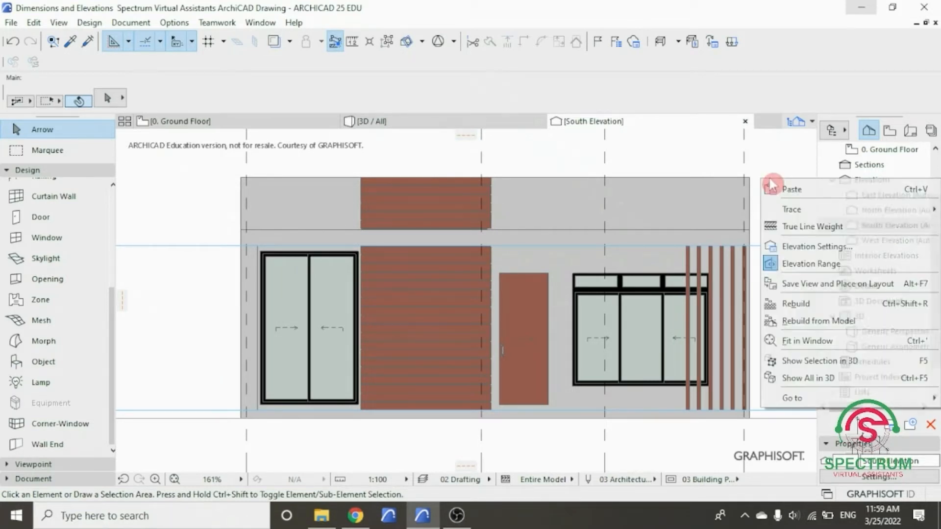
click(797, 247)
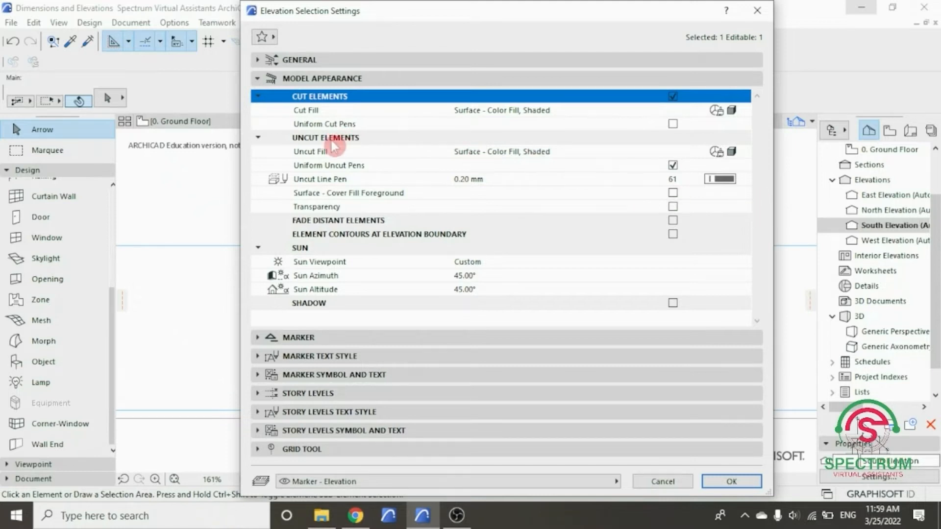
click(717, 153)
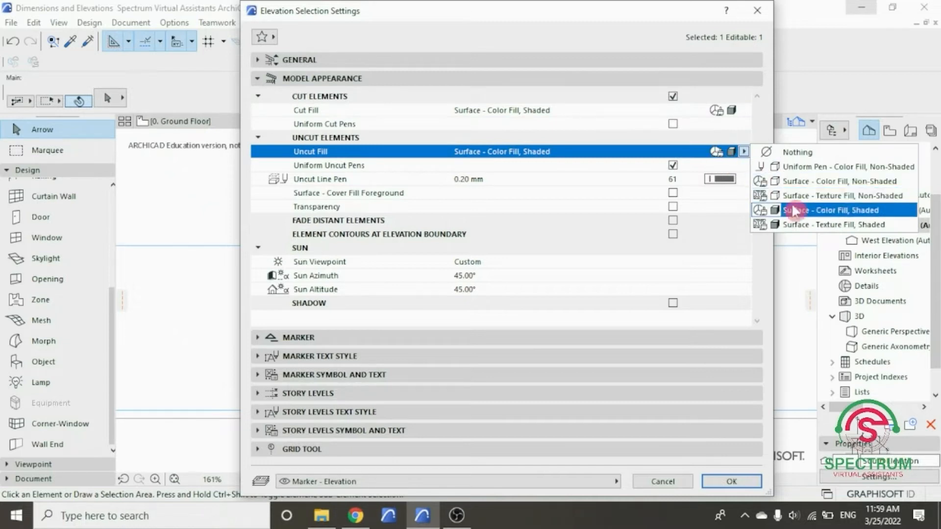
click(797, 224)
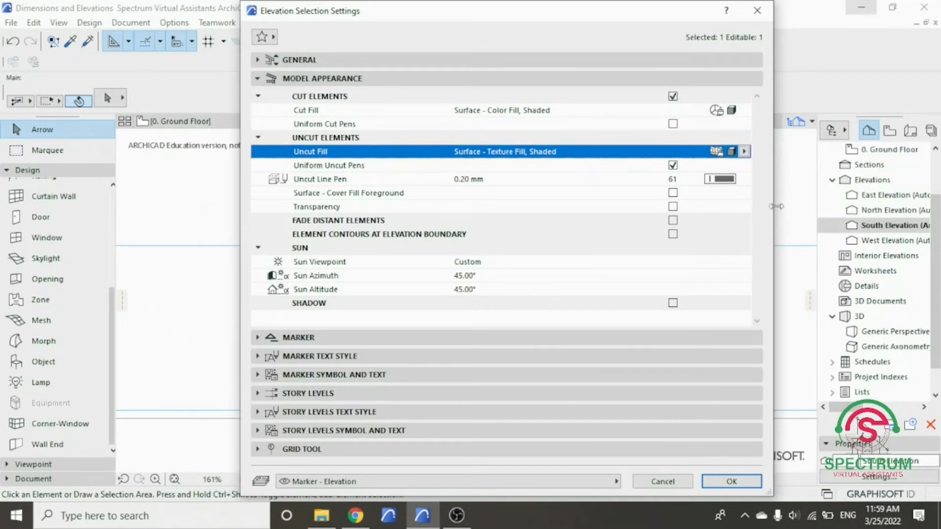
click(730, 483)
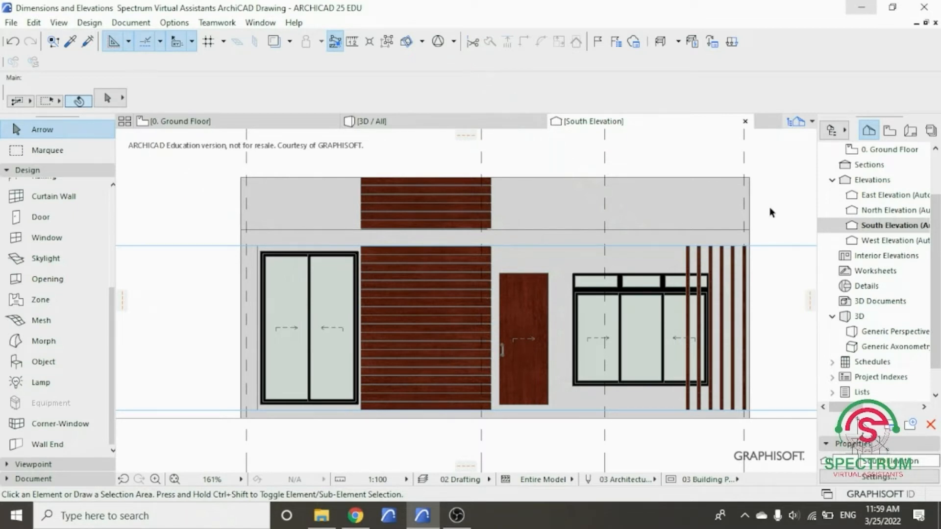
Change the uncut line pen of the South Elevation to the 0.18 mm pen 81.
right_click(772, 212)
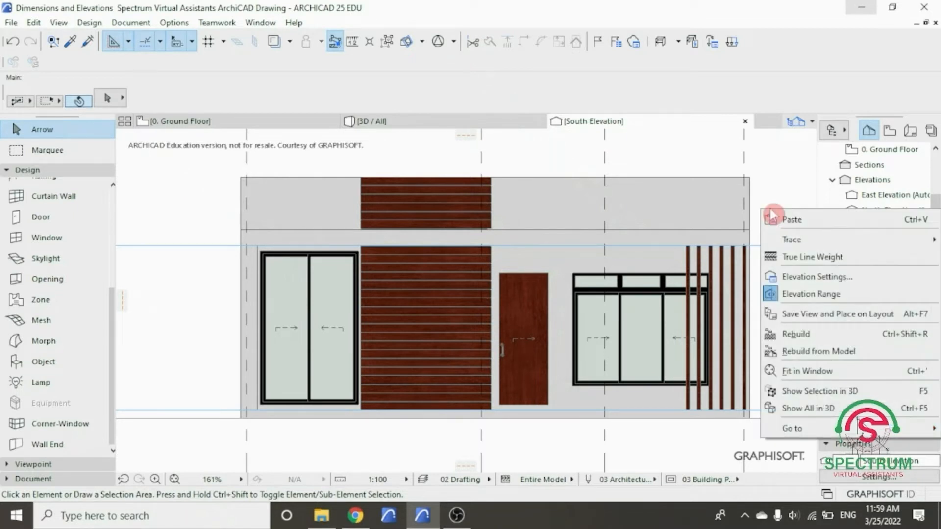
click(811, 294)
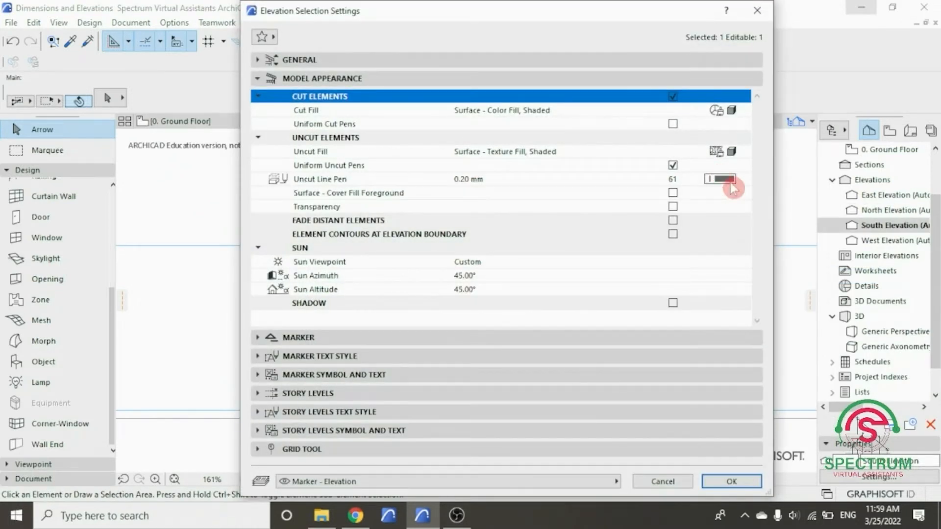
click(723, 179)
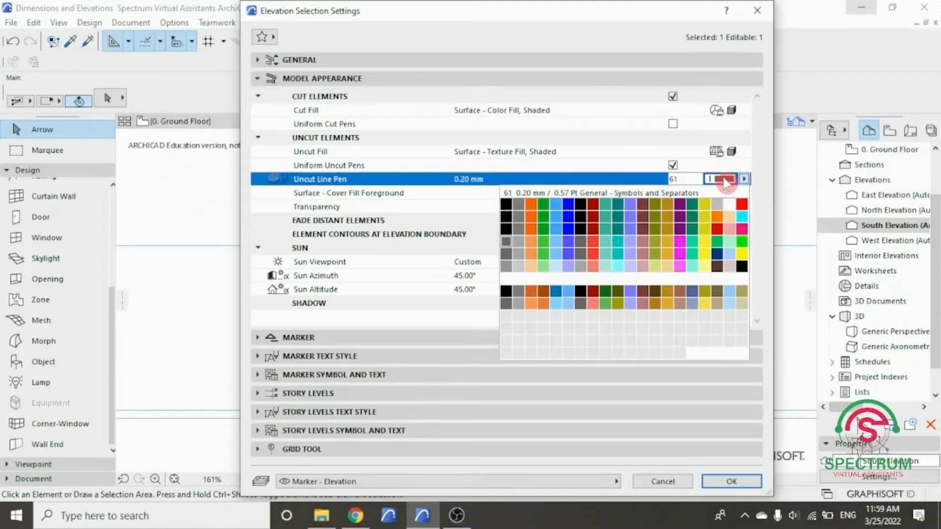
click(505, 253)
click(731, 481)
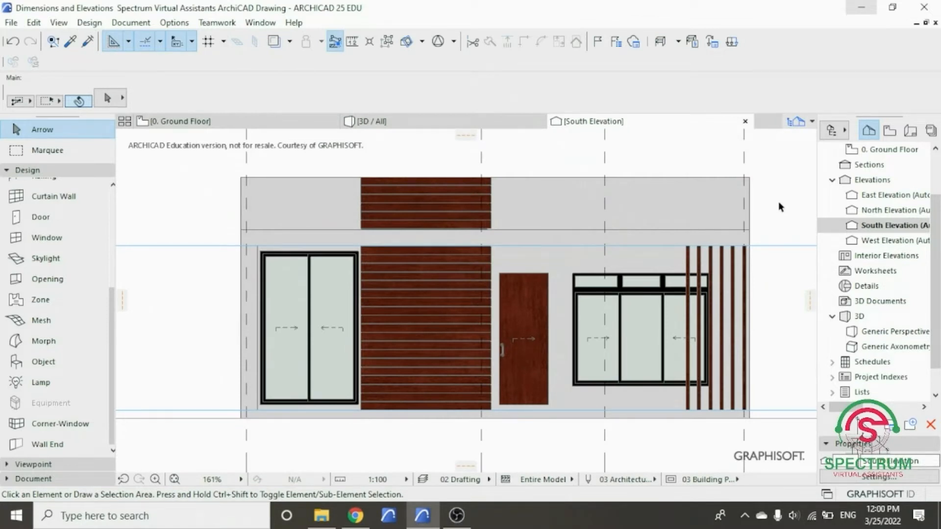
Enable Transparency for uncut elements in the South Elevation's settings.
right_click(780, 207)
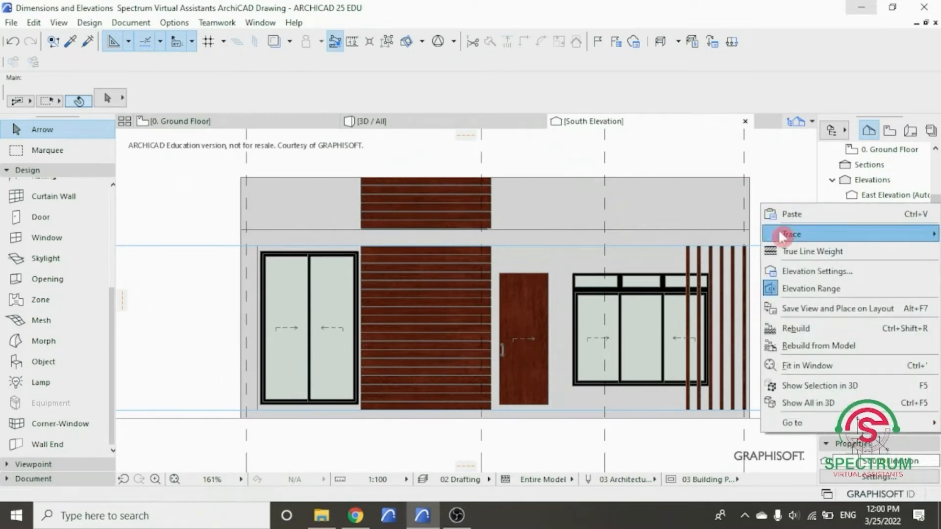
click(788, 269)
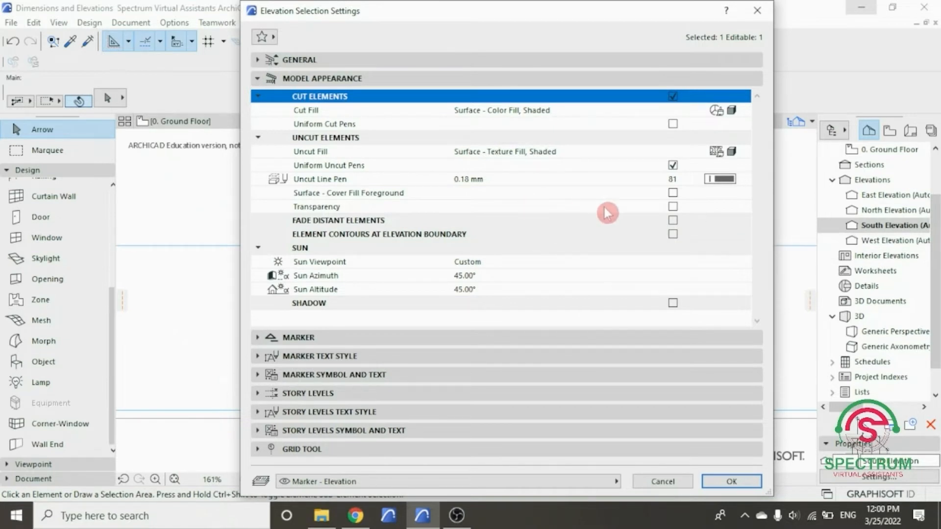
click(672, 207)
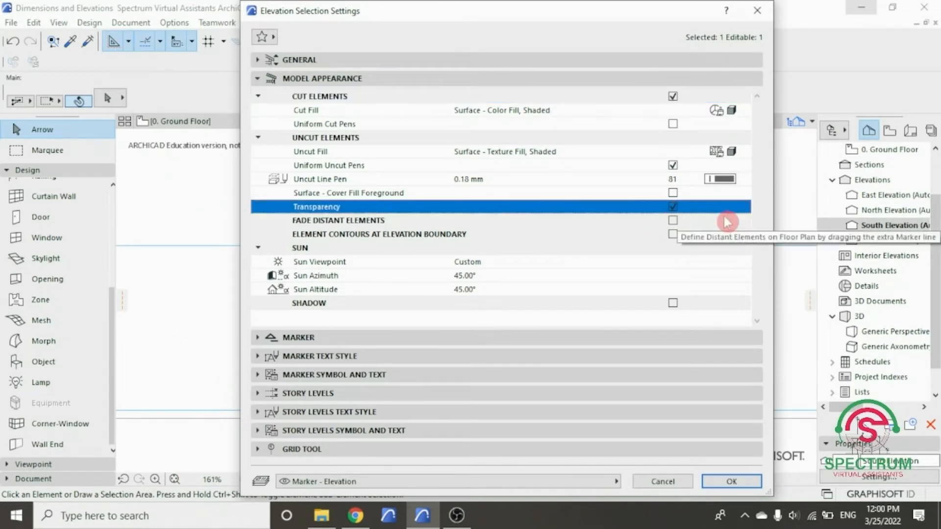
click(721, 485)
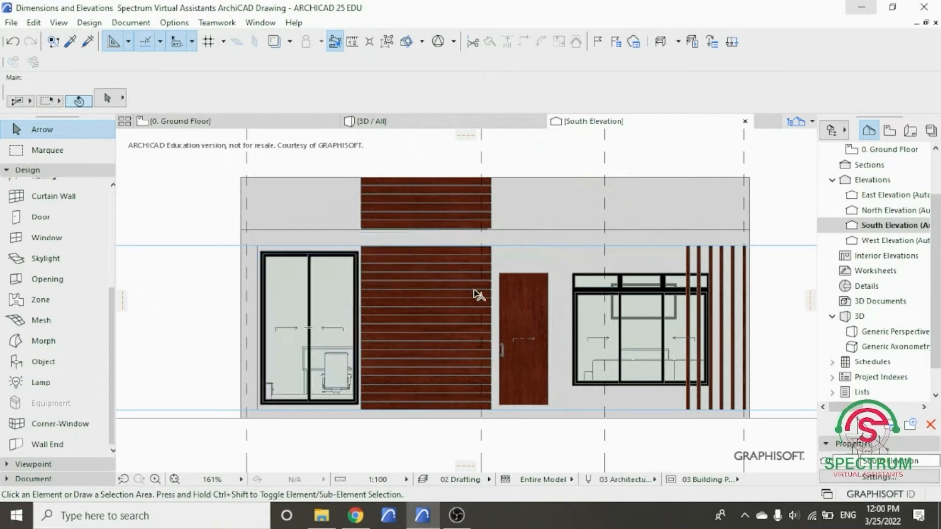
Enable sun shadows in the South Elevation's model appearance settings.
right_click(778, 165)
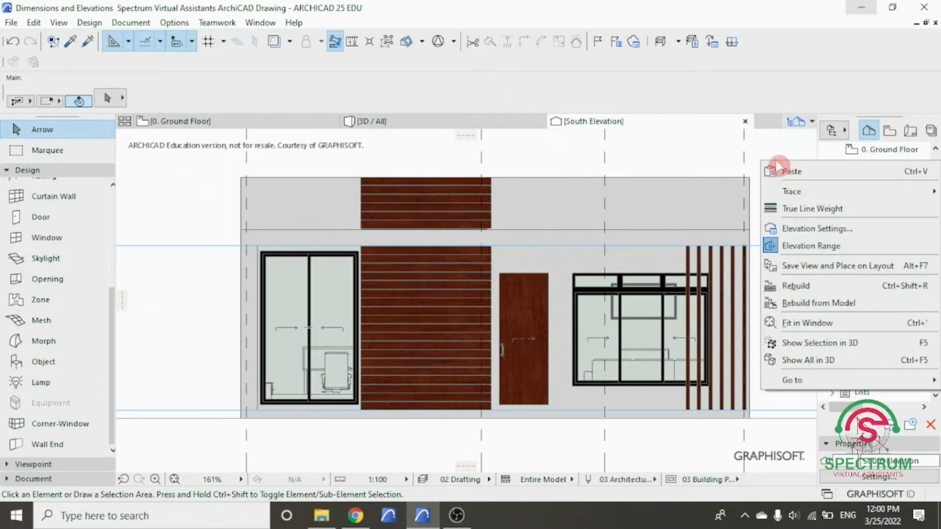
click(814, 239)
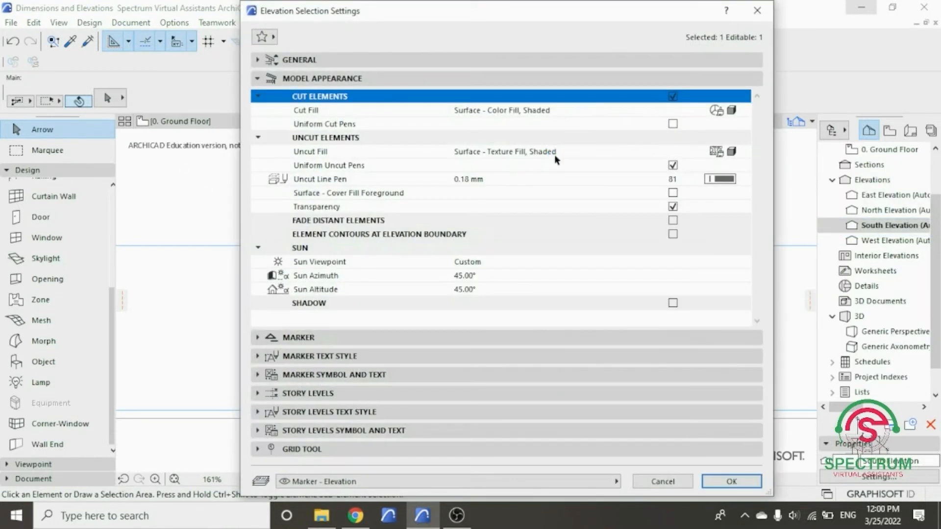
click(672, 304)
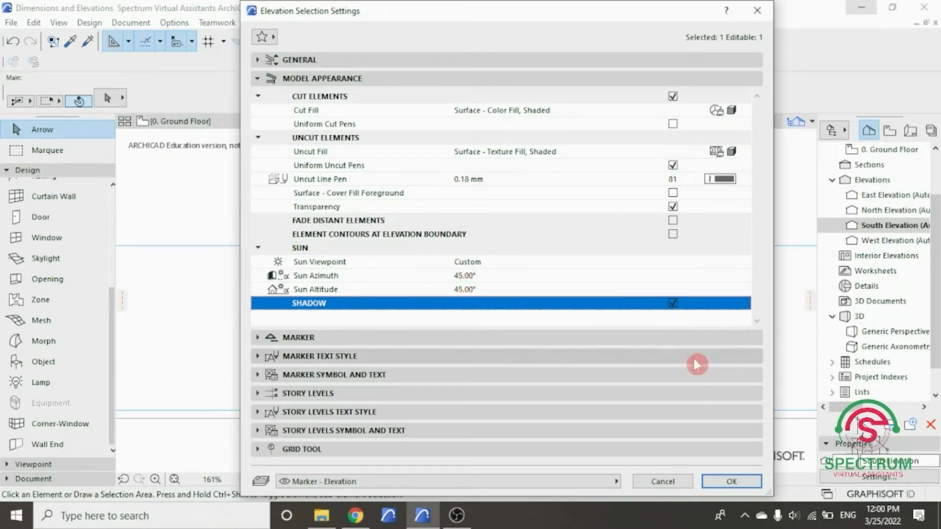
click(732, 483)
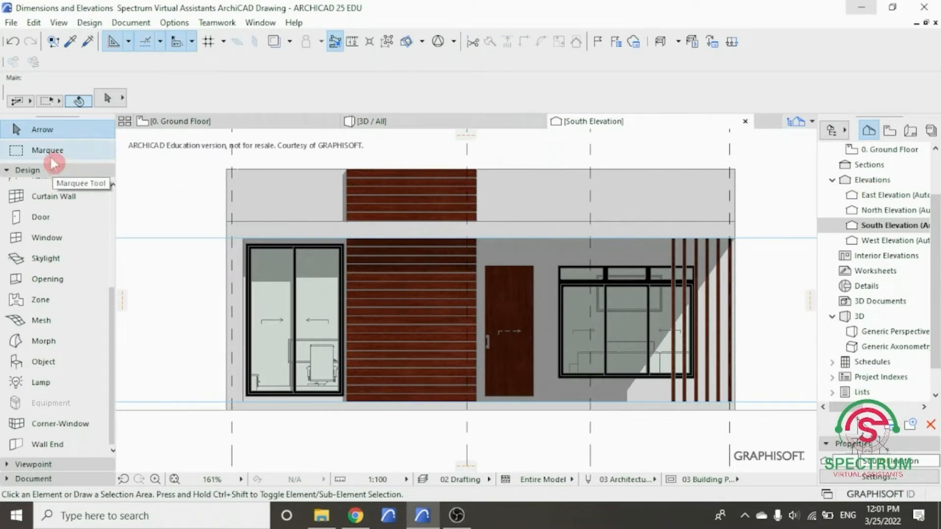
Search the object library for "people" and choose Walking Couple Contour 25 as the Object tool's element.
click(28, 170)
click(30, 172)
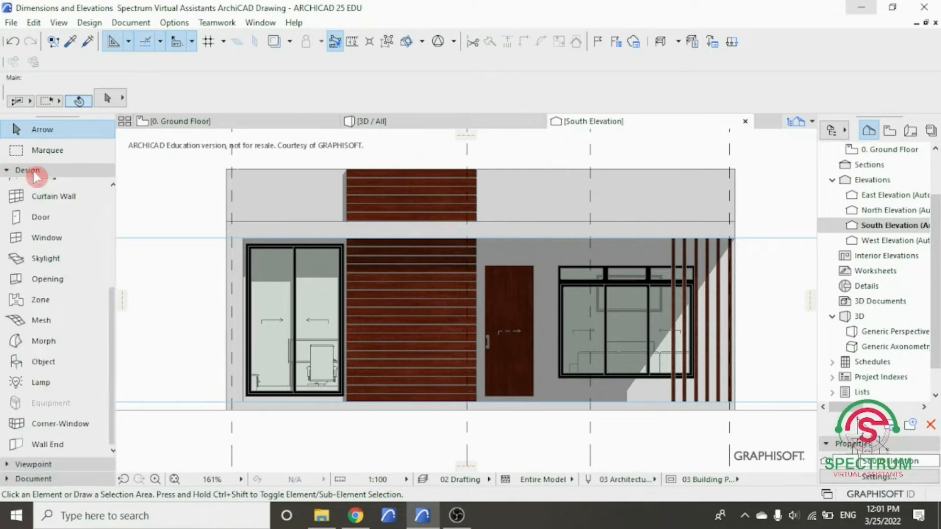
click(51, 361)
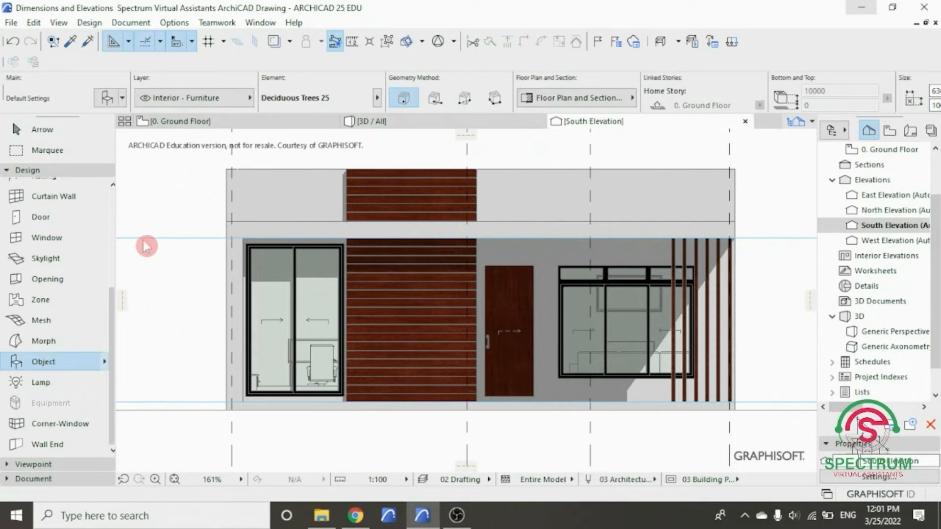
key(ctrl+t)
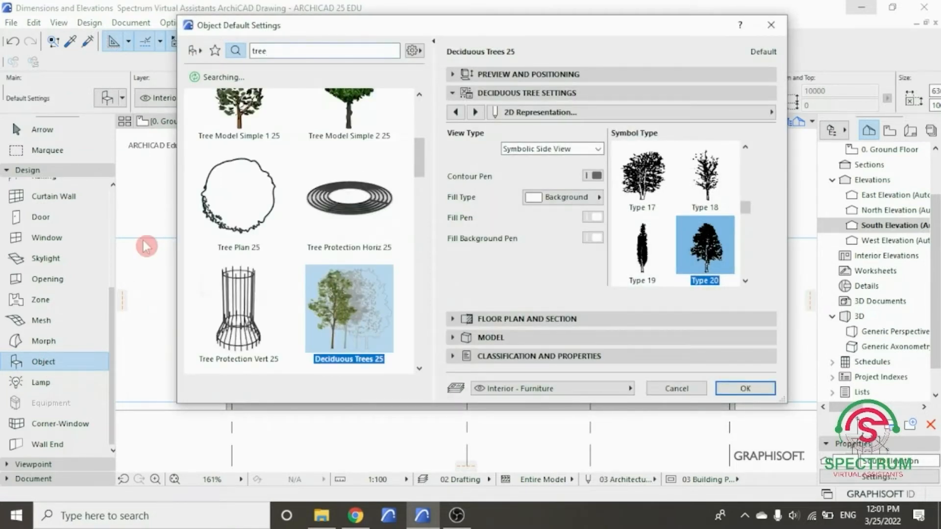
double_click(272, 51)
text(people)
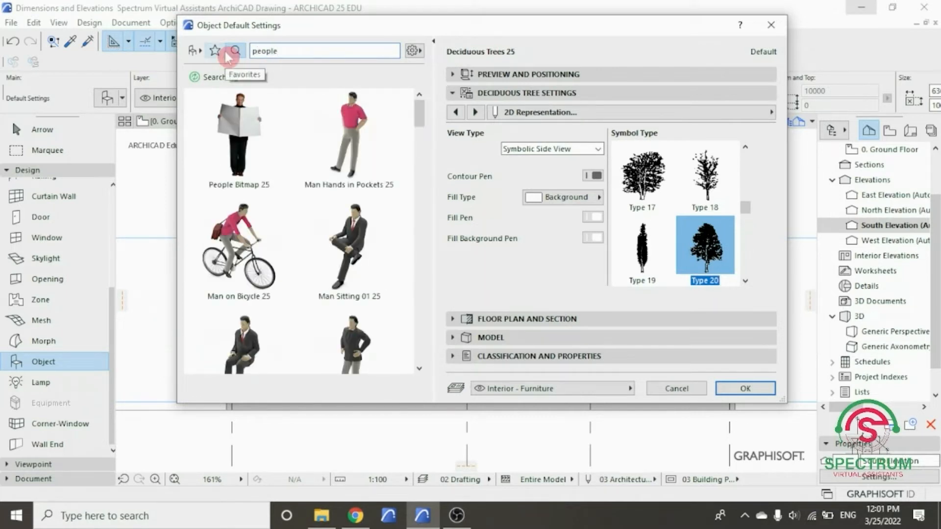
drag(420, 118, 425, 231)
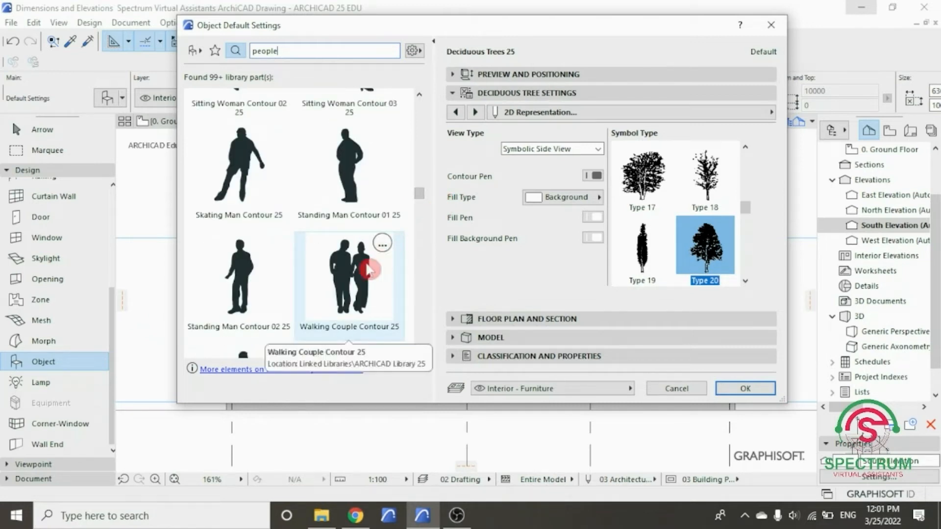
click(369, 269)
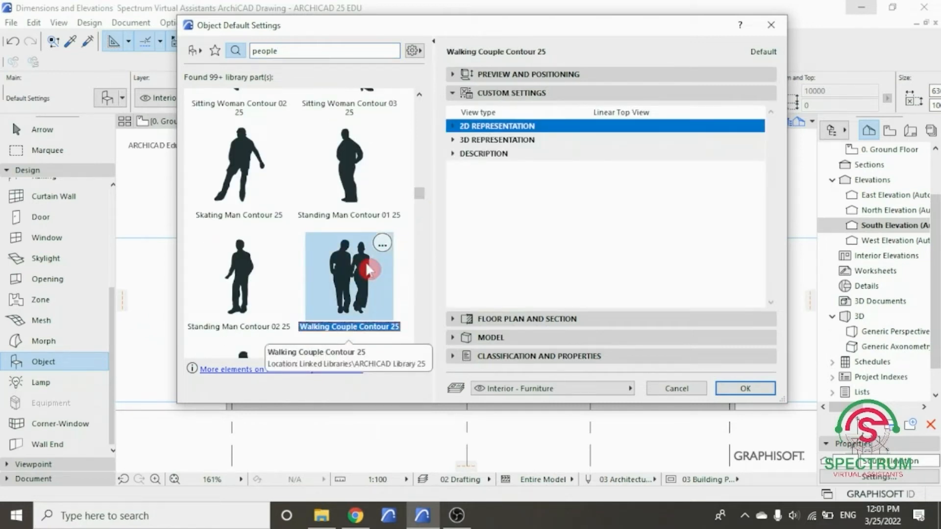
Review the walking couple's size and positioning options and its custom 2D and 3D representation settings.
click(511, 75)
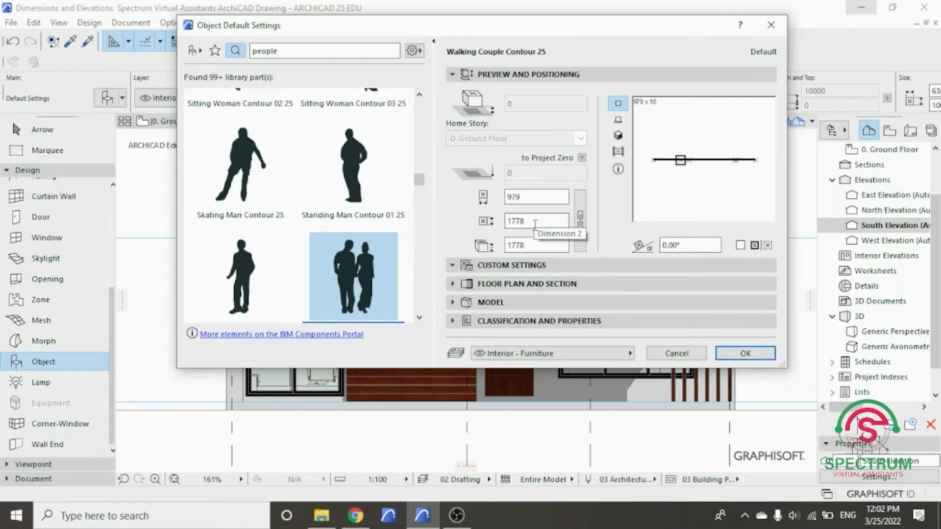
click(537, 260)
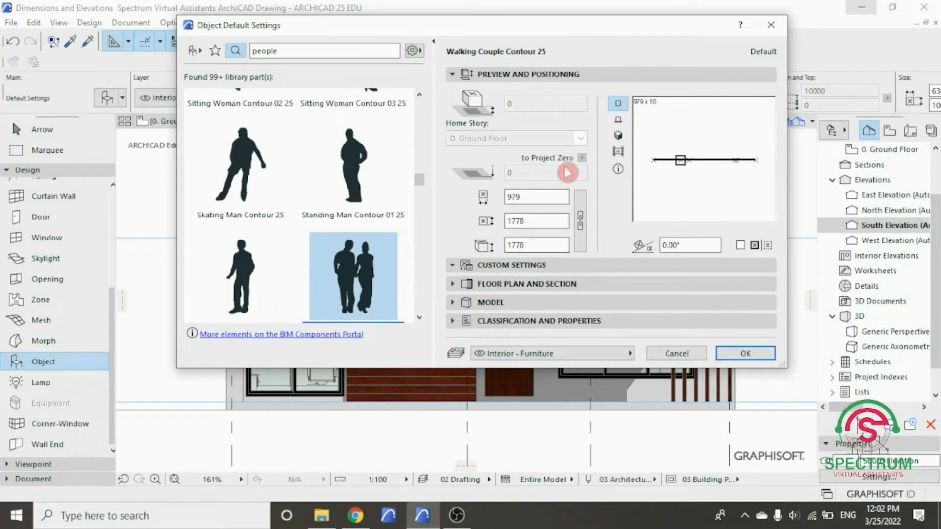
click(538, 75)
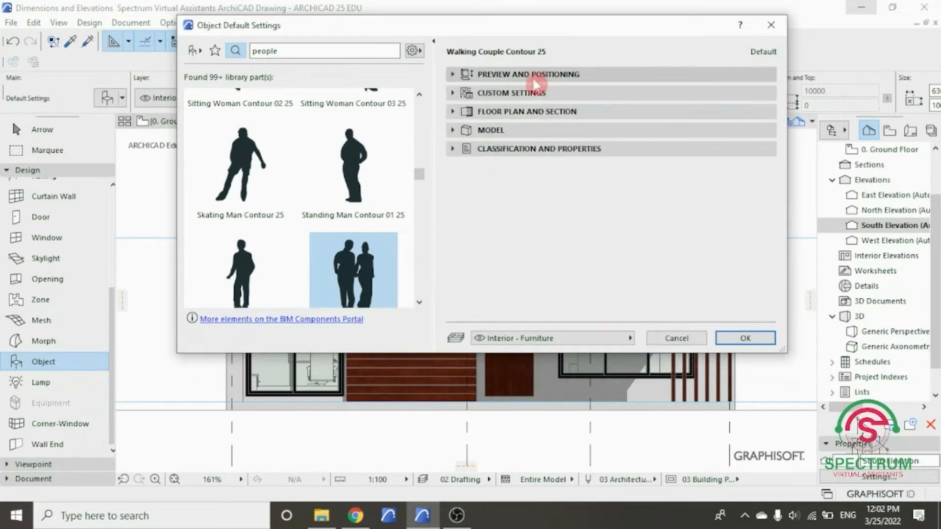
click(534, 93)
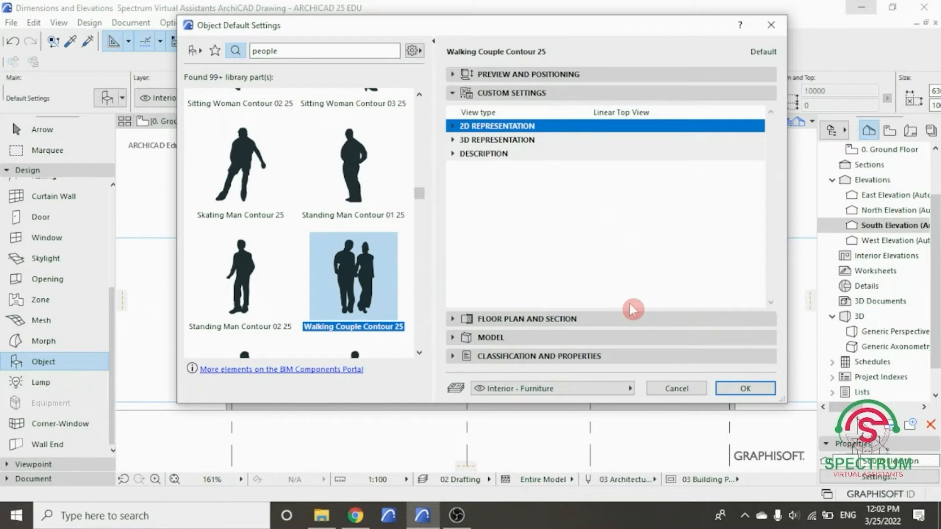
click(453, 126)
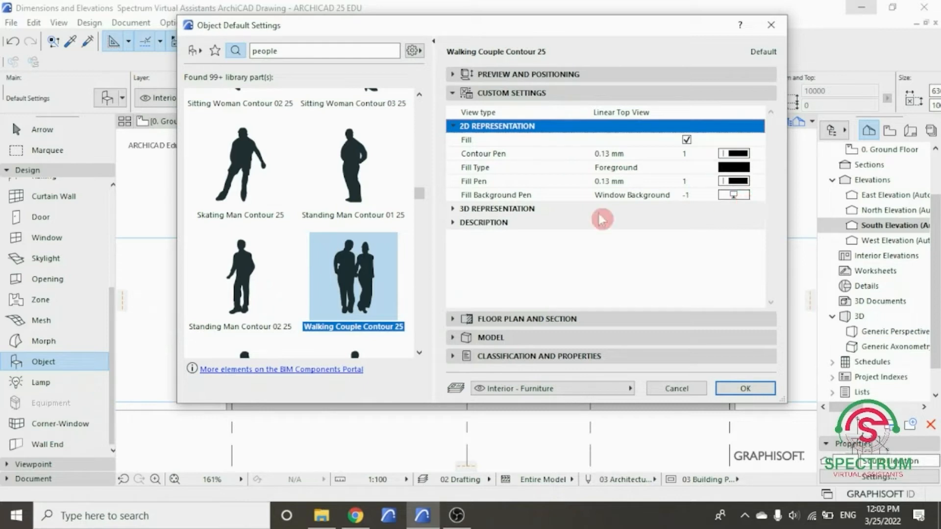
click(454, 209)
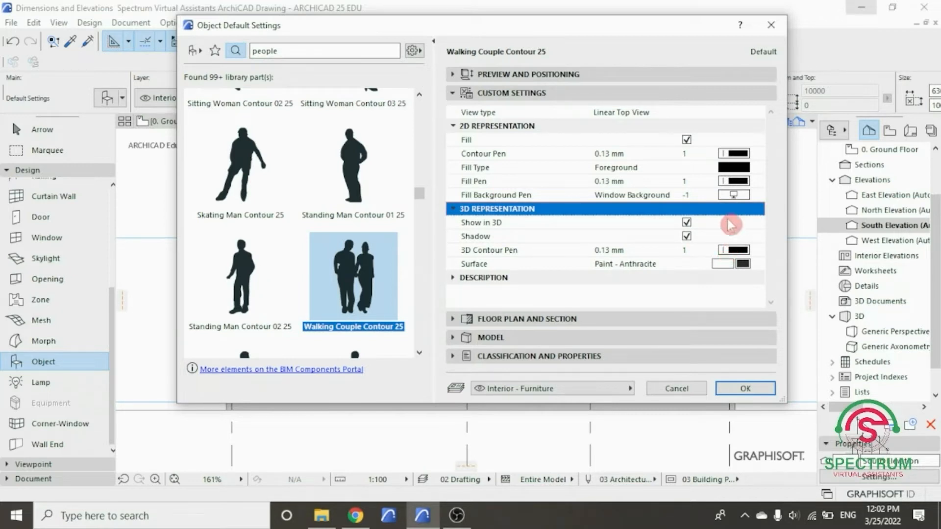
click(696, 104)
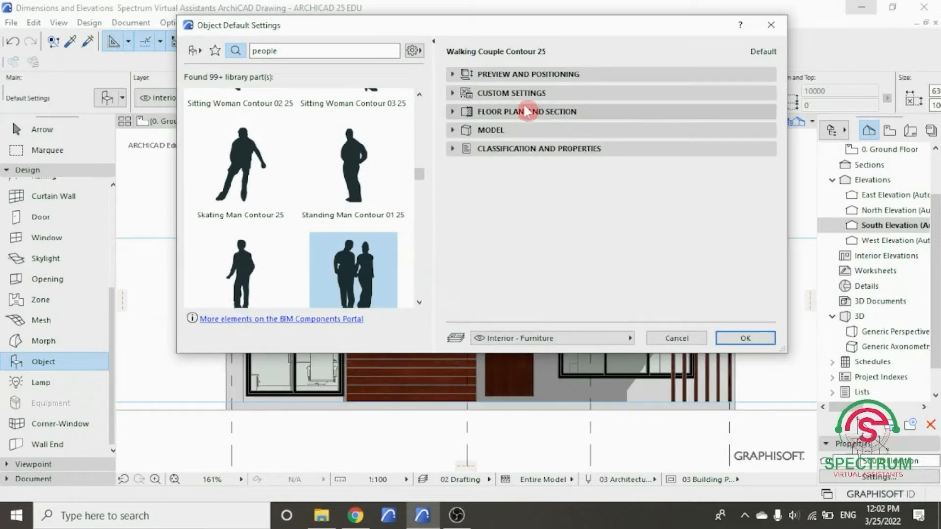
Examine the walking couple's floor plan and section, model surface override, and classification and property settings.
click(527, 112)
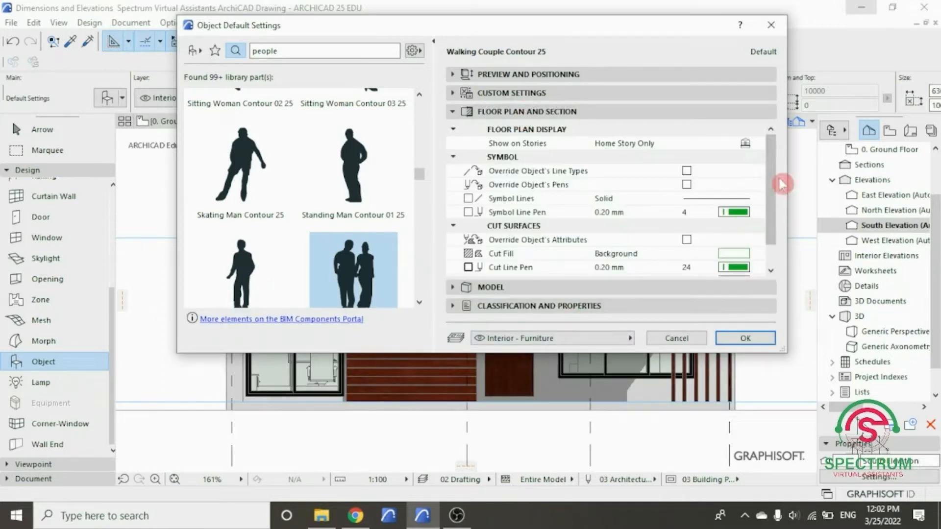
scroll(773, 176, down, 1)
scroll(773, 176, down, 1)
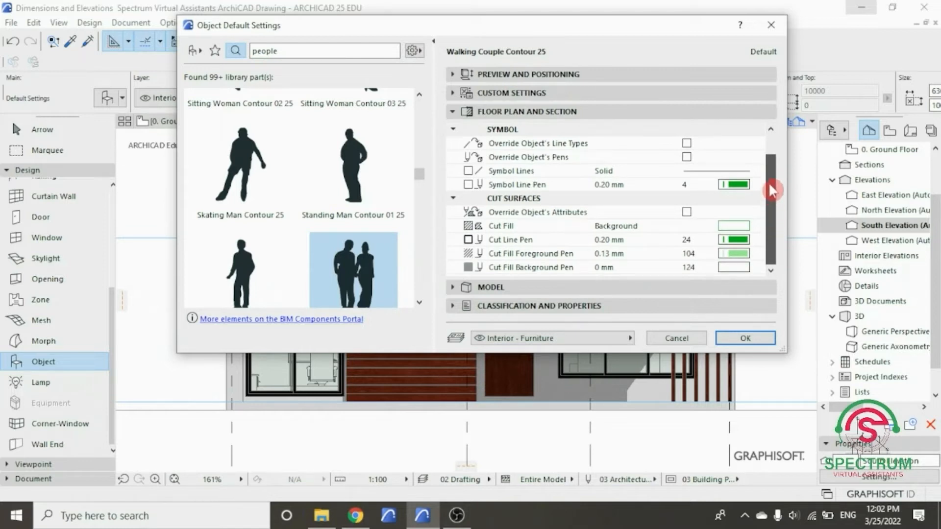
scroll(772, 157, up, 2)
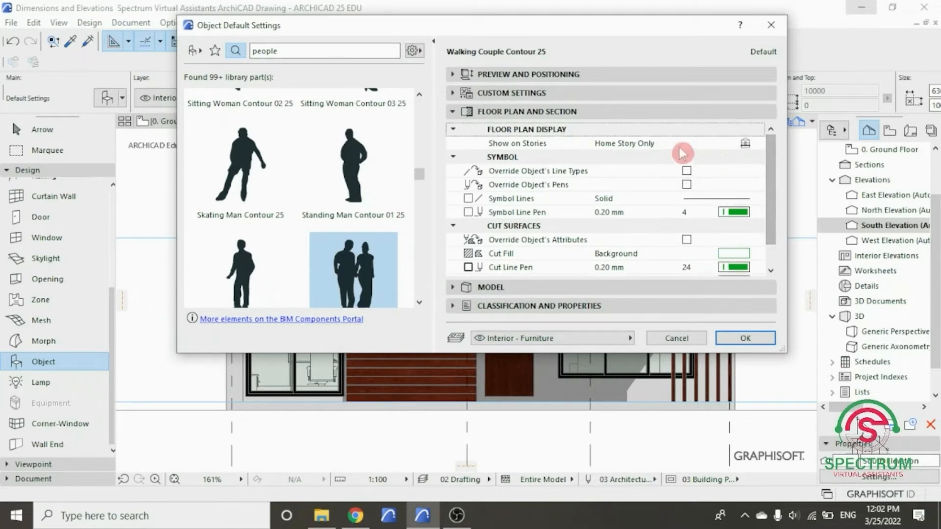
click(514, 112)
click(517, 131)
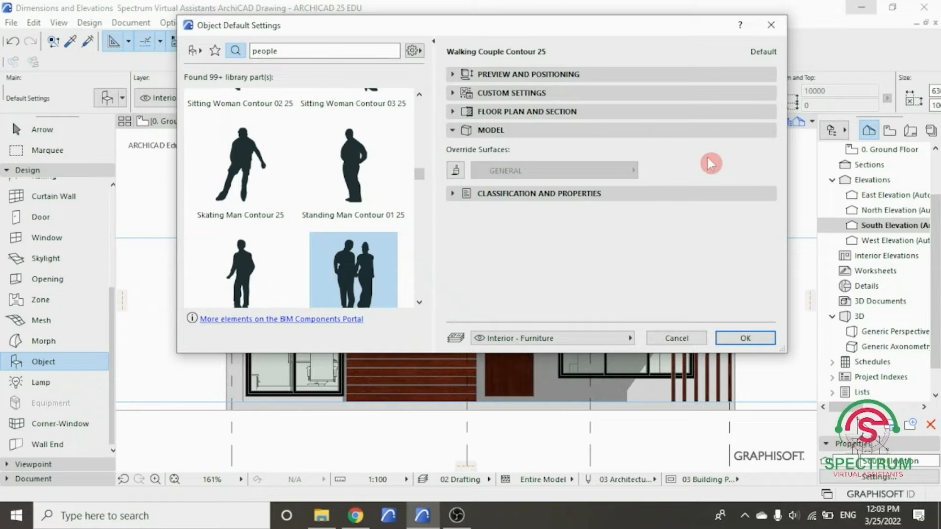
click(640, 194)
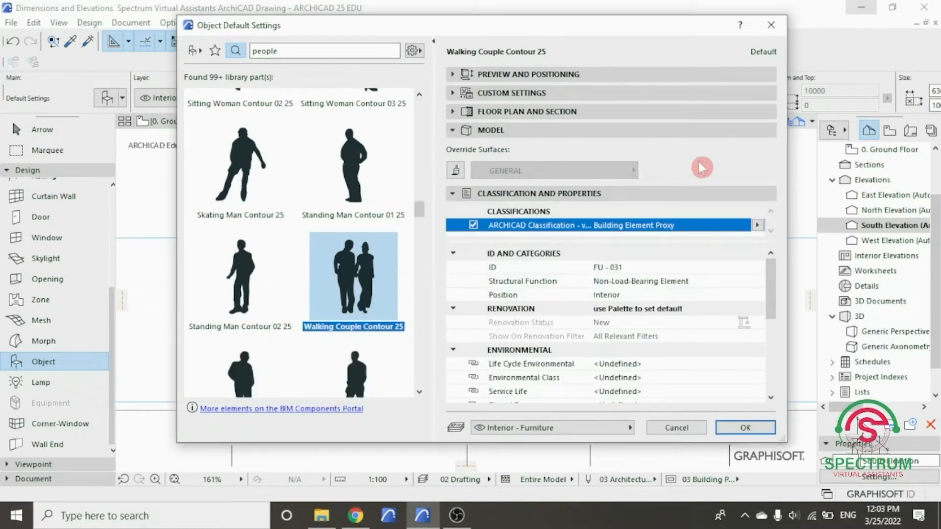
mouse_move(773, 267)
mouse_down()
mouse_move(775, 347)
mouse_move(783, 255)
mouse_up()
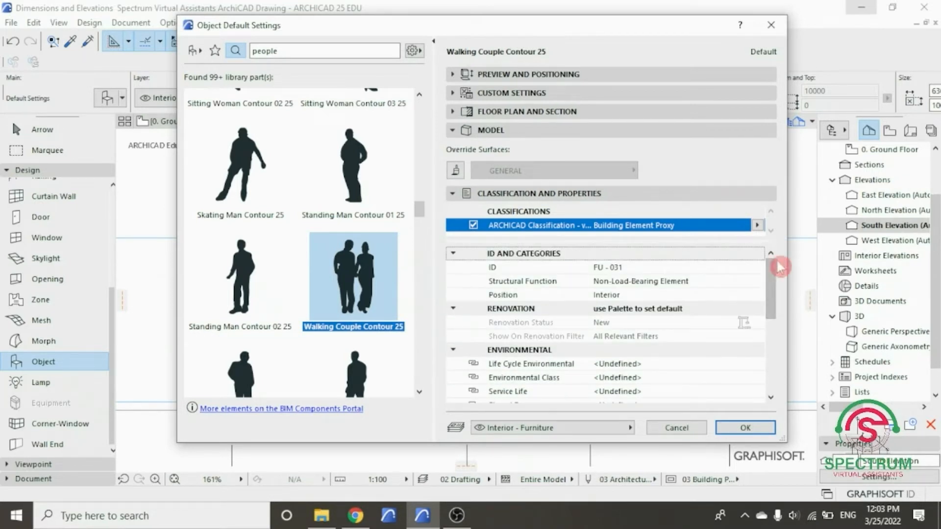
Accept the object settings and place the walking couple on the ground floor line in front of the three-sash window.
click(744, 425)
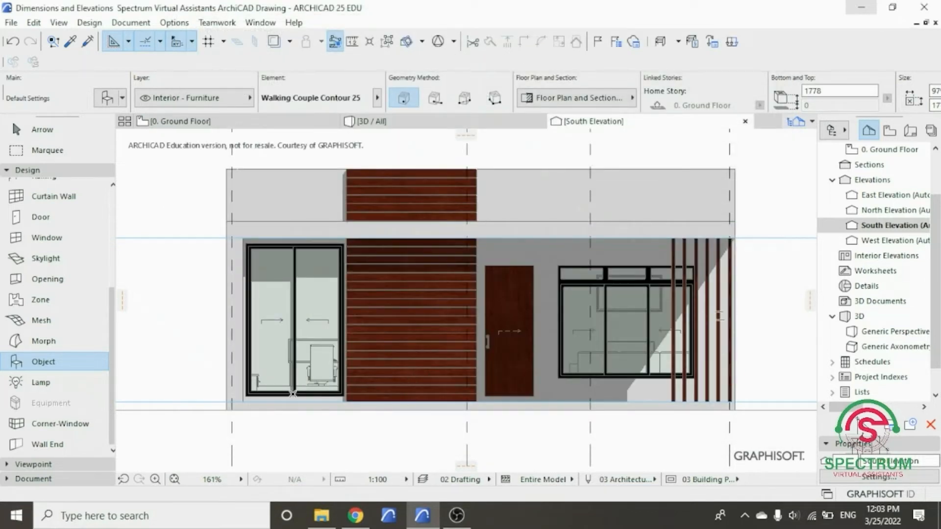
scroll(293, 393, down, 1)
scroll(556, 392, up, 2)
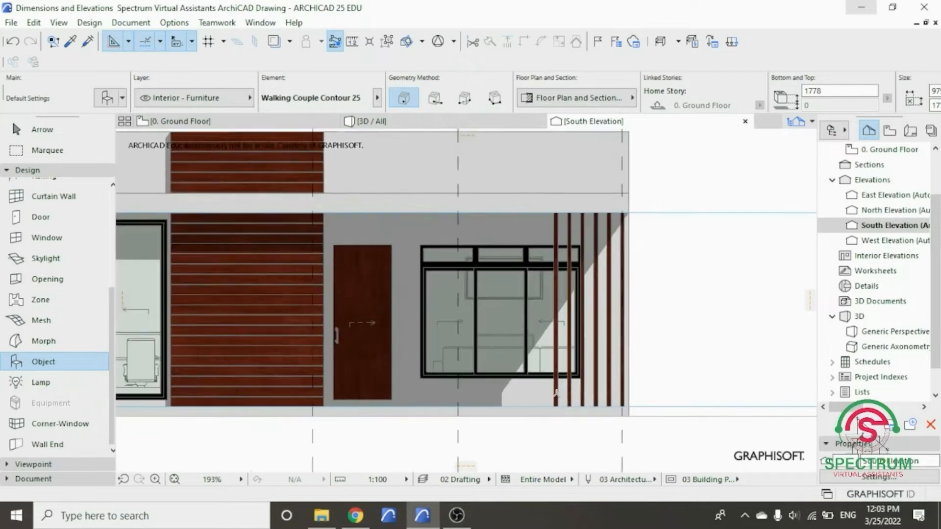
scroll(453, 400, up, 2)
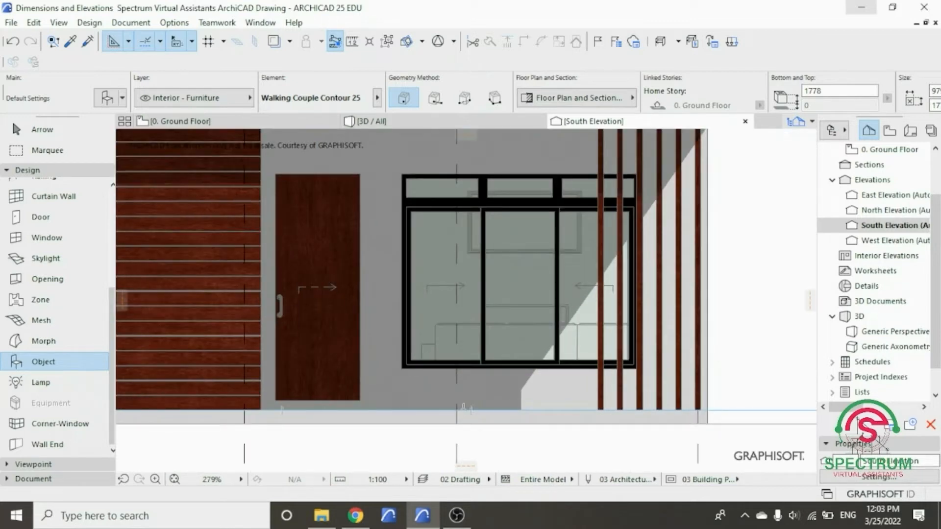
click(472, 408)
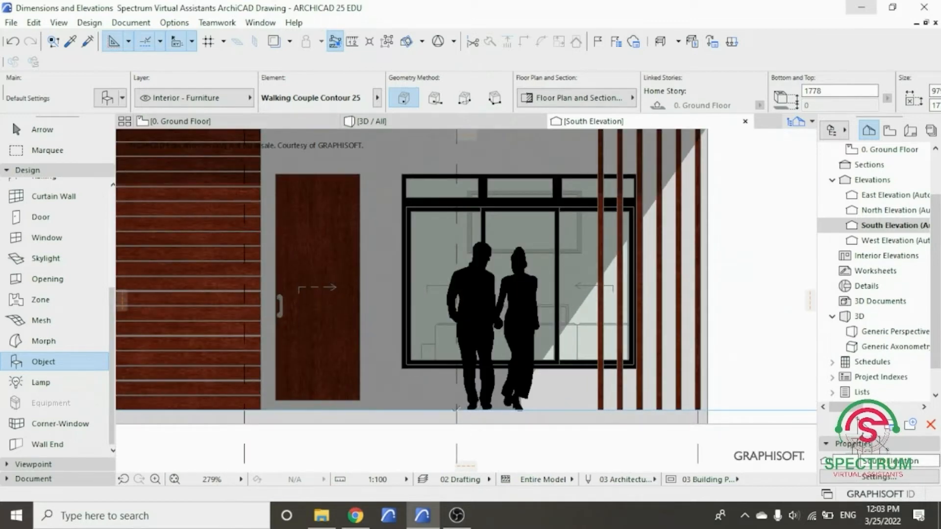
scroll(478, 441, down, 5)
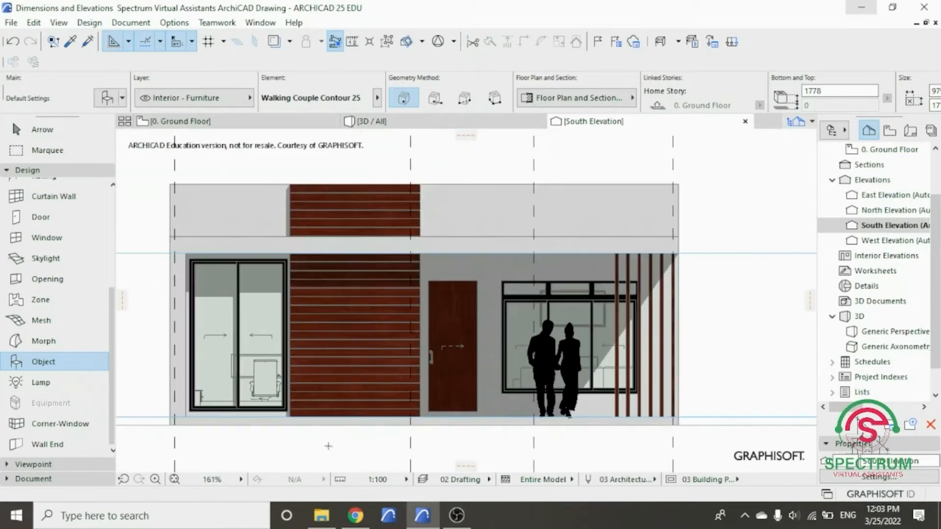
scroll(328, 446, up, 1)
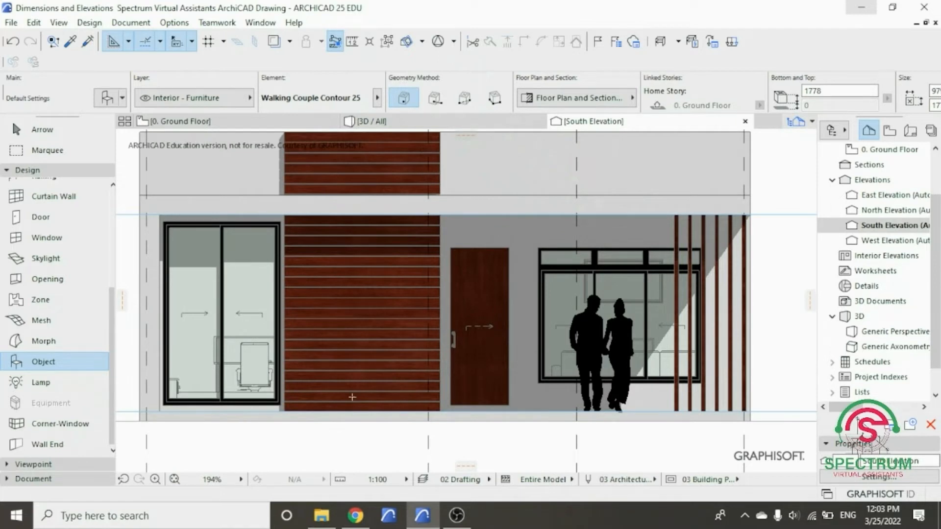
middle_drag(352, 397, 376, 405)
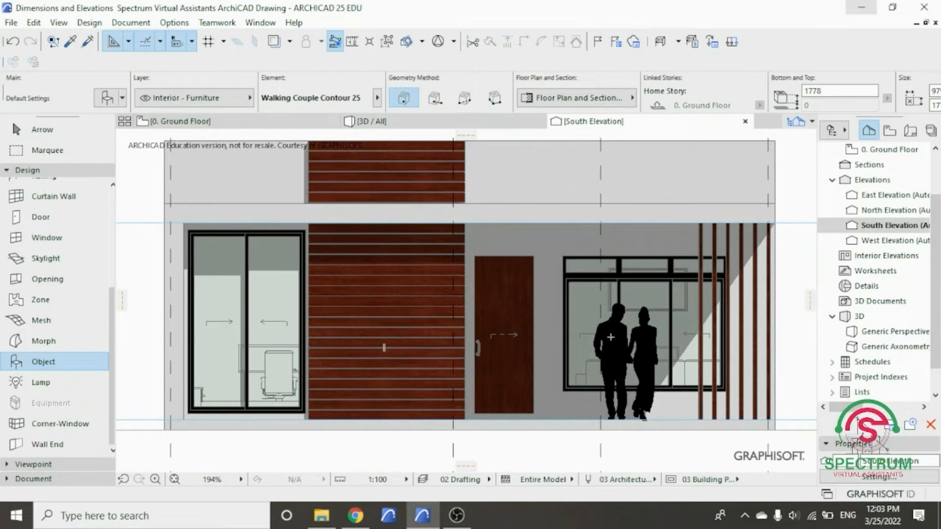
key(Escape)
Change the placed walking couple's 2D representation fill type to Air Space in its selection settings.
click(647, 387)
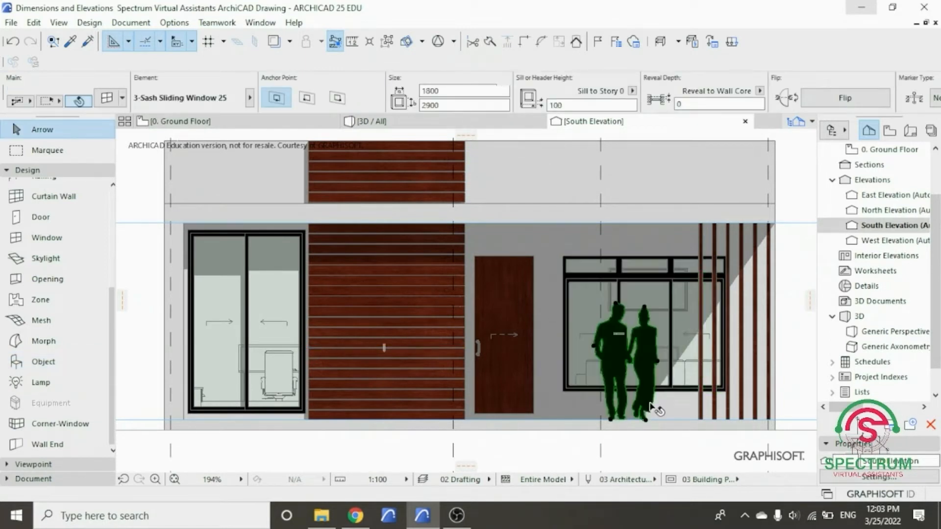
click(652, 407)
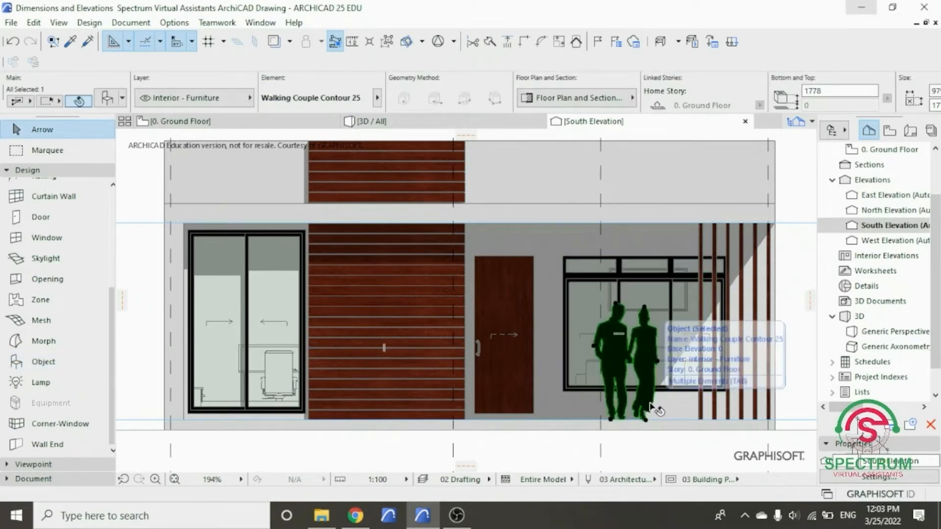
right_click(786, 171)
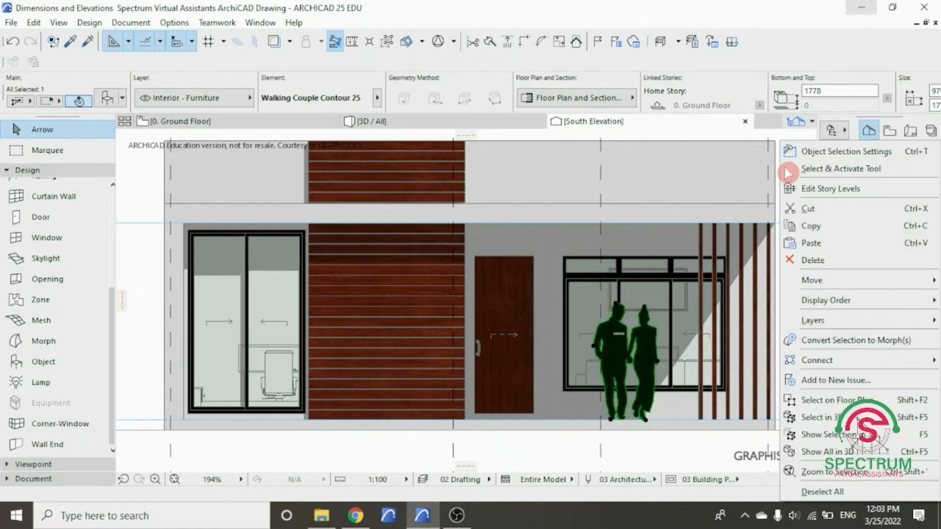
click(833, 152)
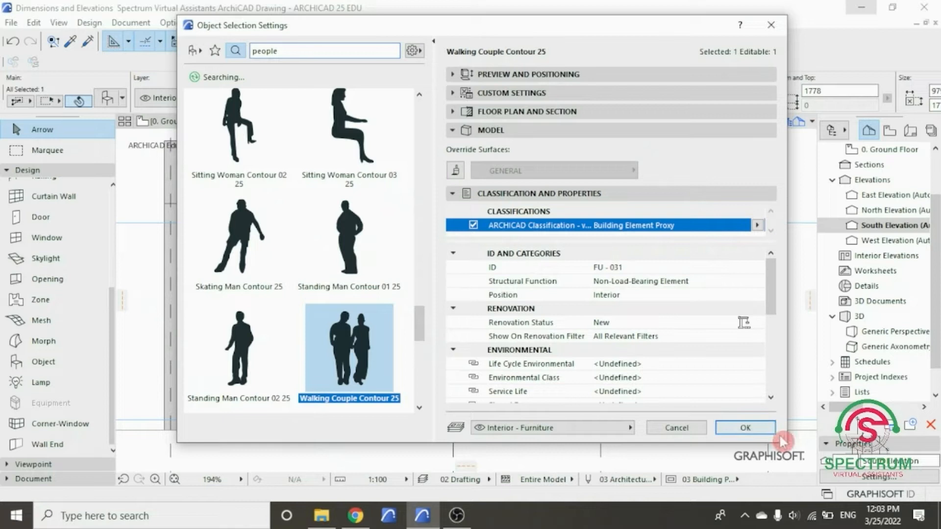
drag(783, 440, 708, 402)
drag(631, 30, 486, 72)
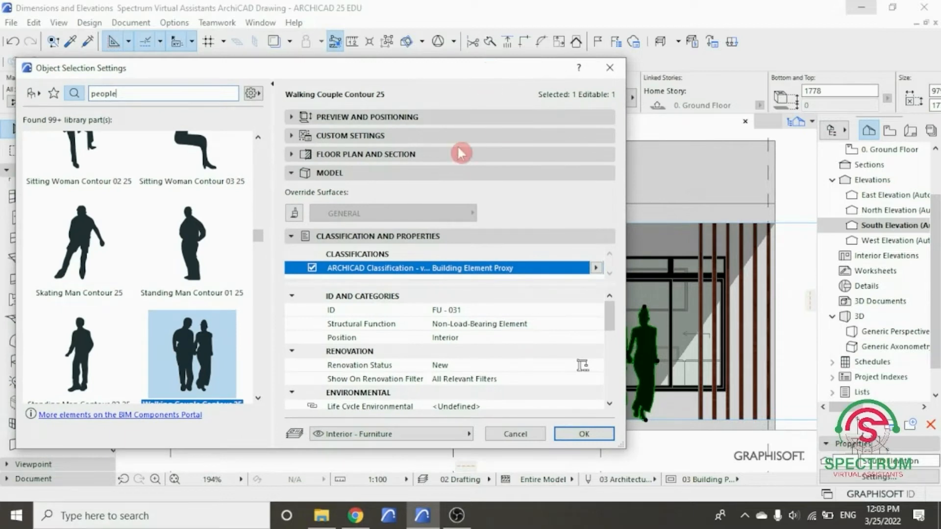
click(364, 136)
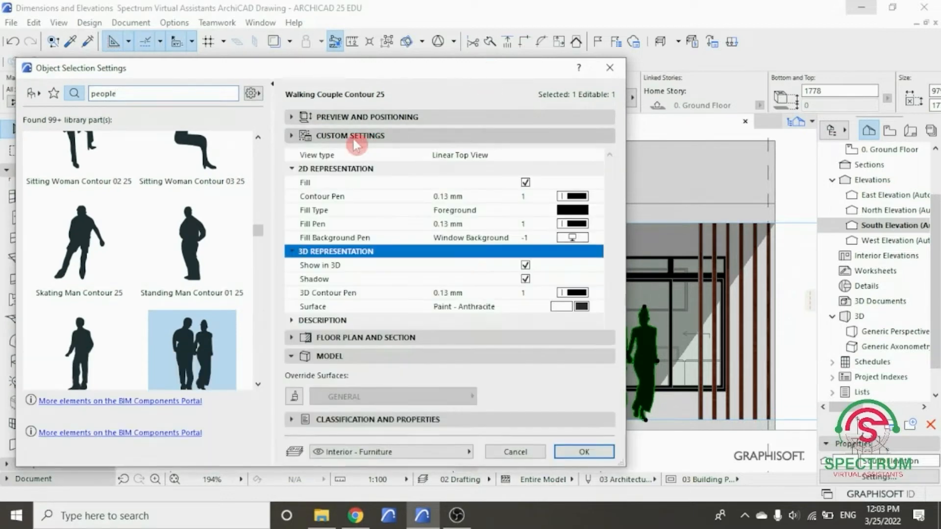
click(574, 212)
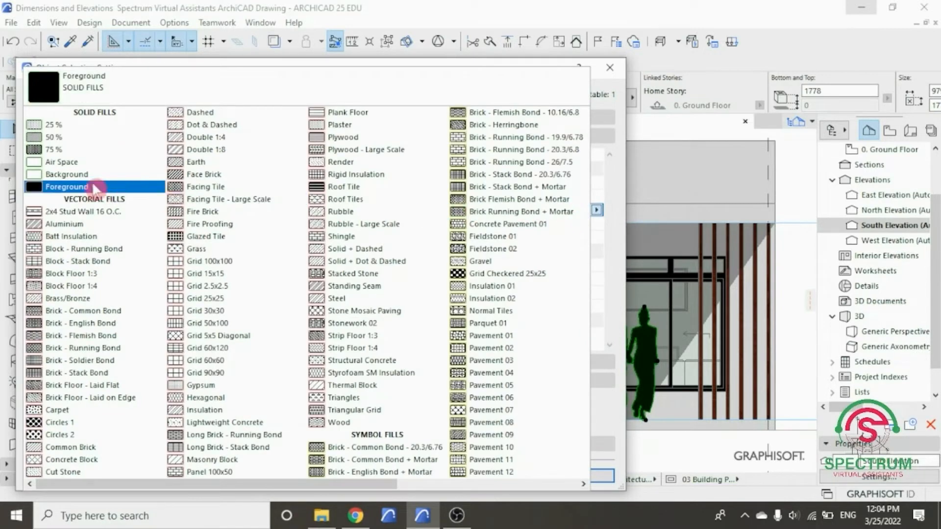
click(69, 163)
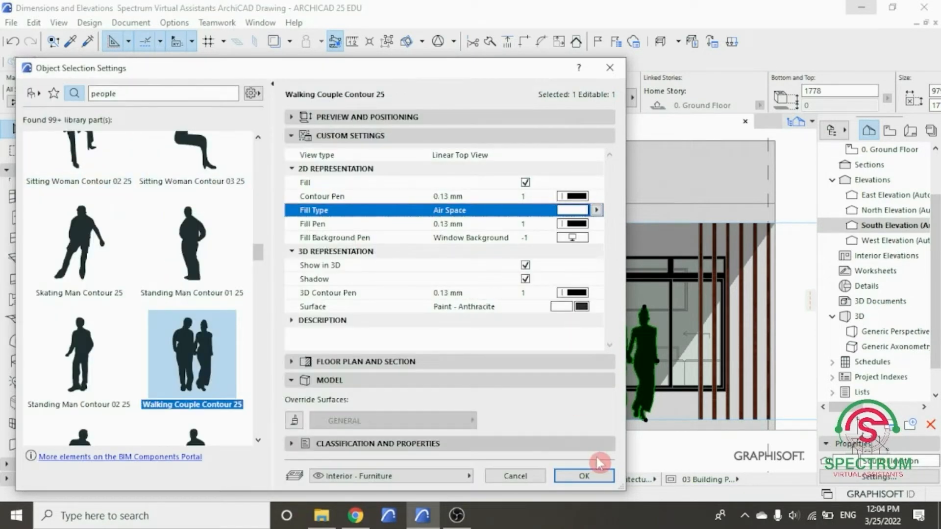
click(584, 475)
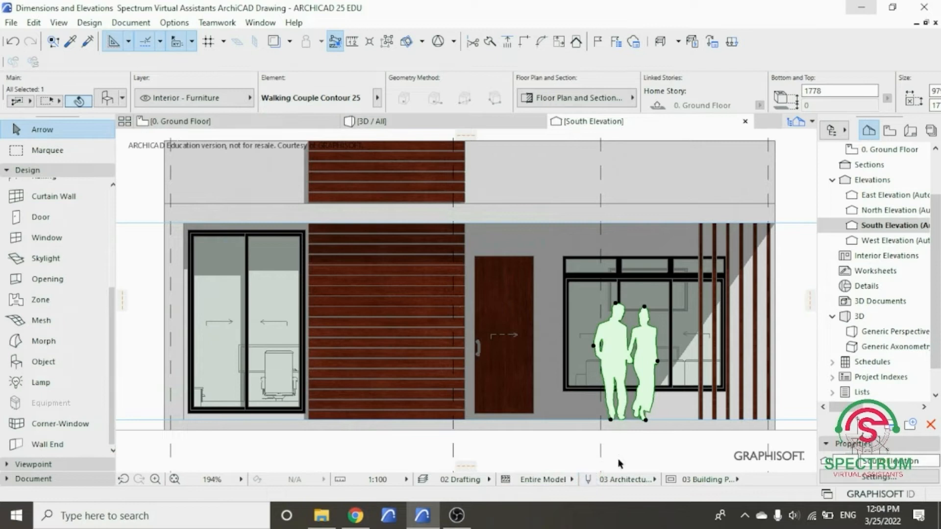
Undo the last fill type change on the walking couple and clear the selection.
click(625, 447)
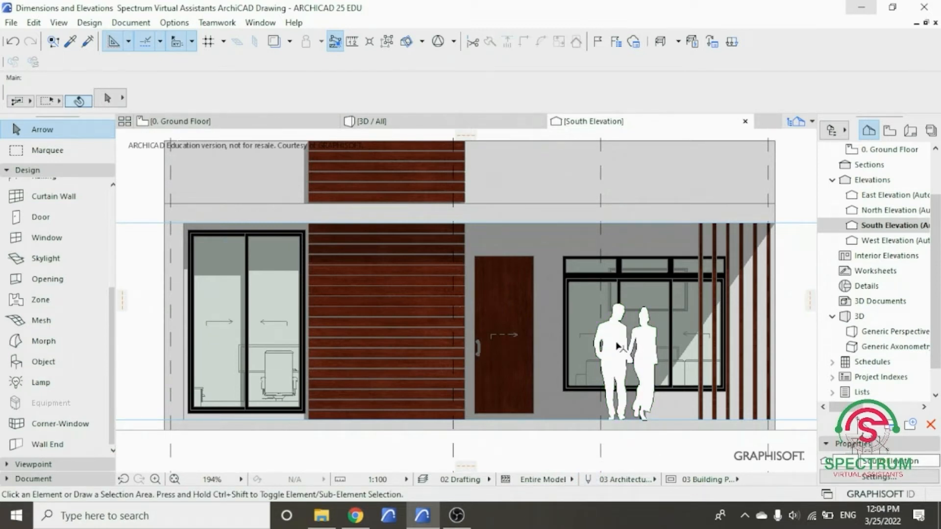
click(13, 42)
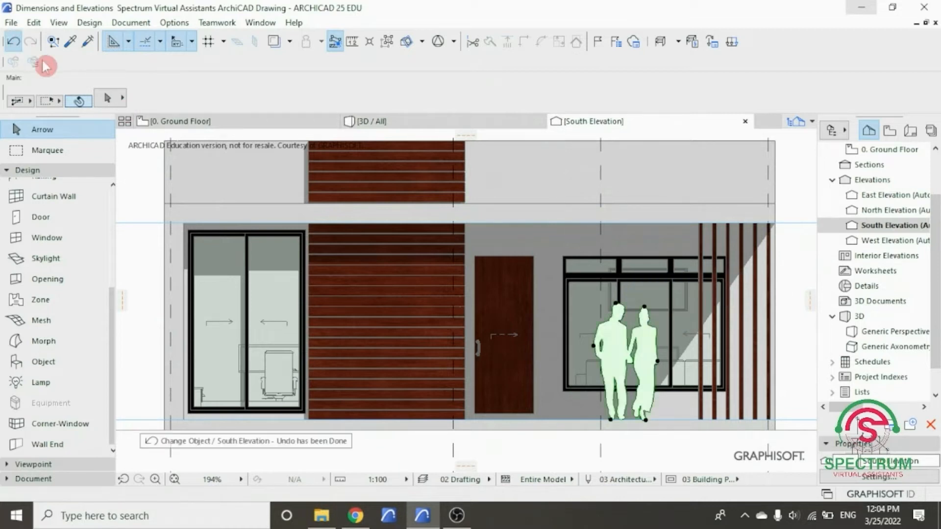
key(Escape)
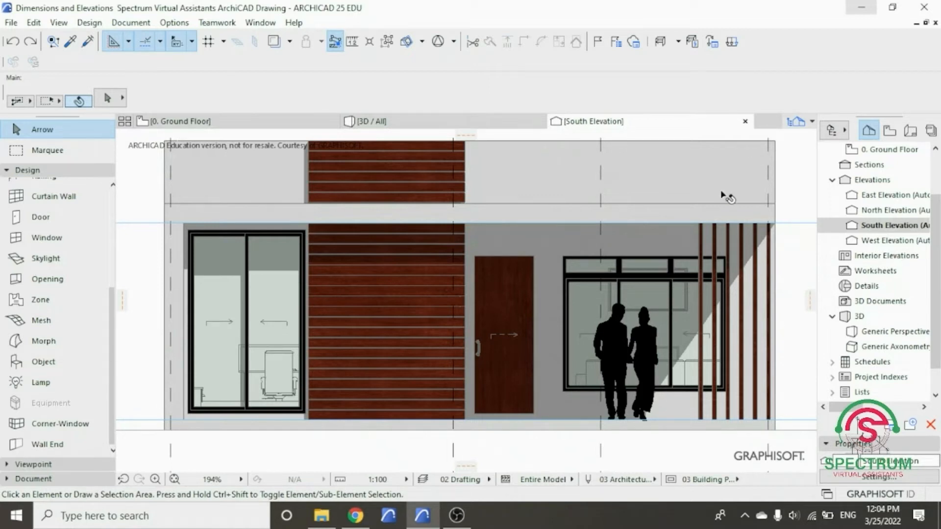
Search the object library for "trees" and choose Deciduous Trees 25 as the object to place.
scroll(724, 195, down, 3)
scroll(529, 269, up, 2)
scroll(529, 269, down, 2)
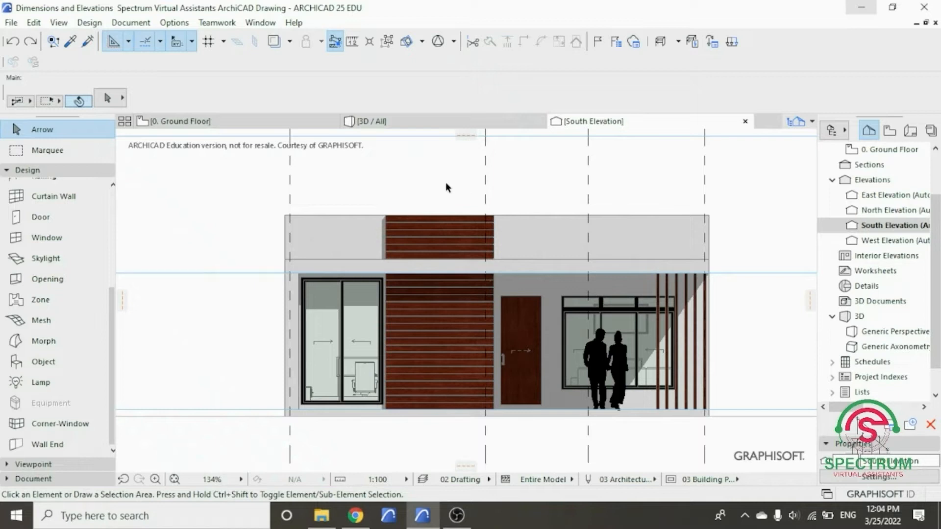
click(72, 170)
click(73, 172)
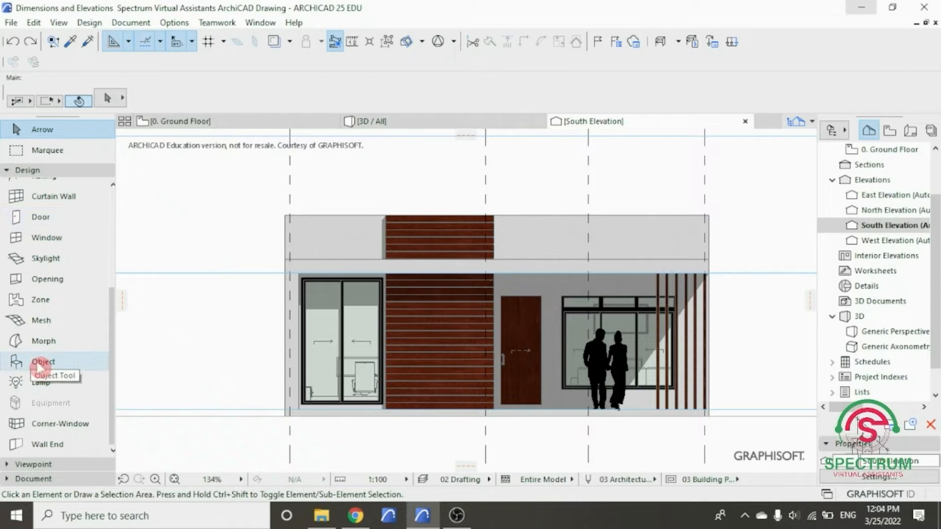
double_click(44, 373)
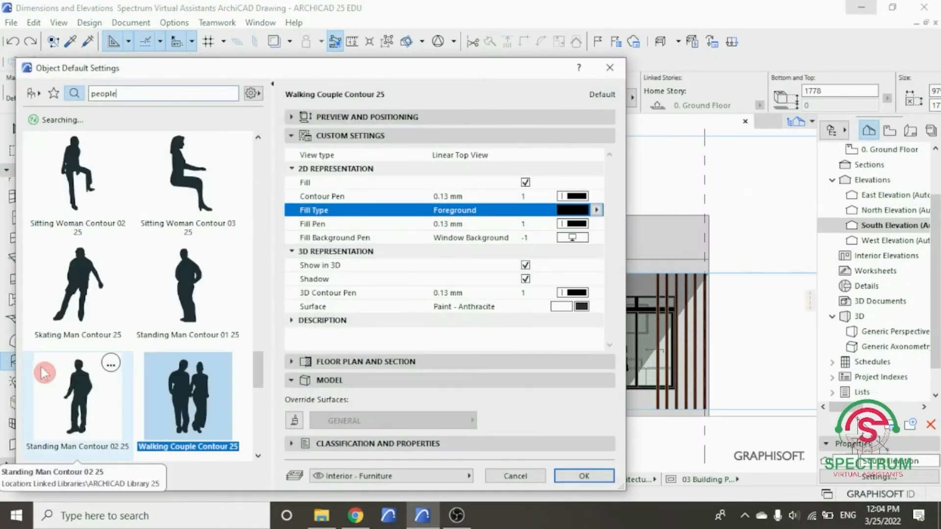
drag(122, 94, 64, 98)
text(trees)
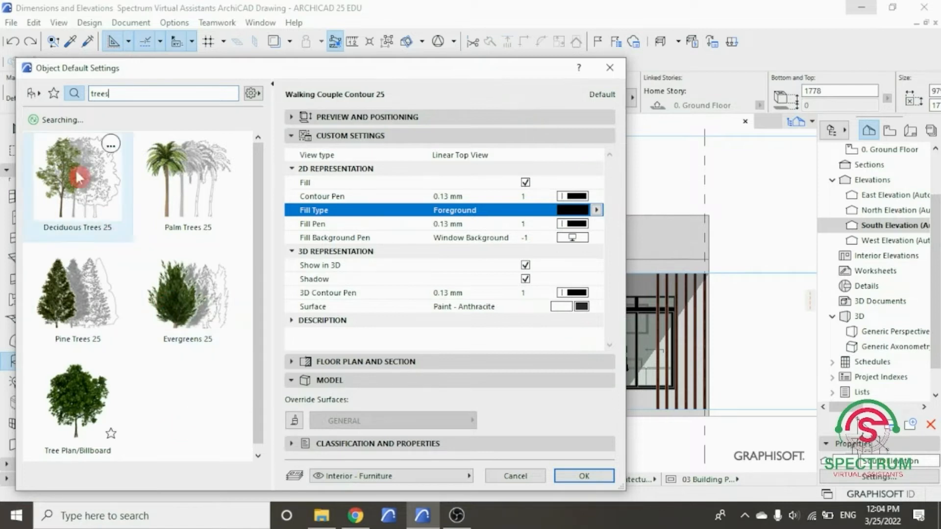
click(64, 182)
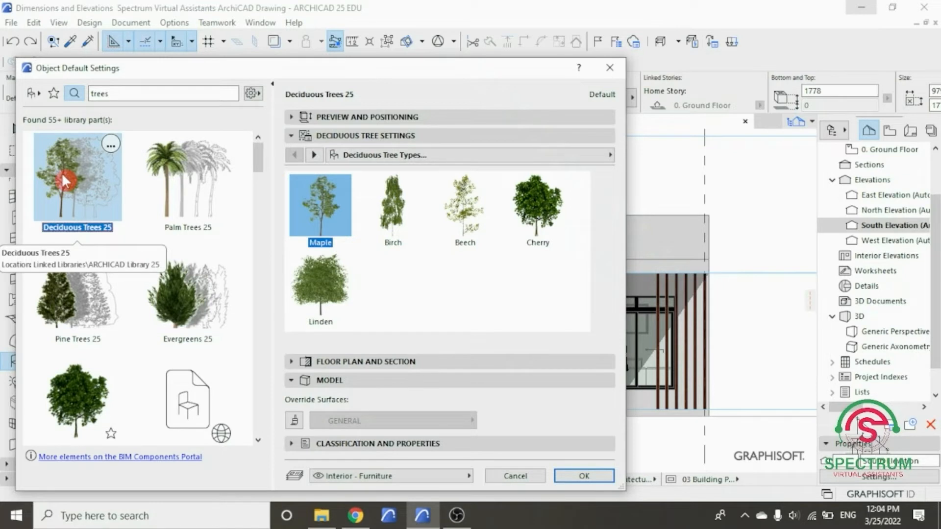
Set the deciduous tree's 2D representation to Symbolic Side View with symbol Type 8 and accept the settings.
click(342, 117)
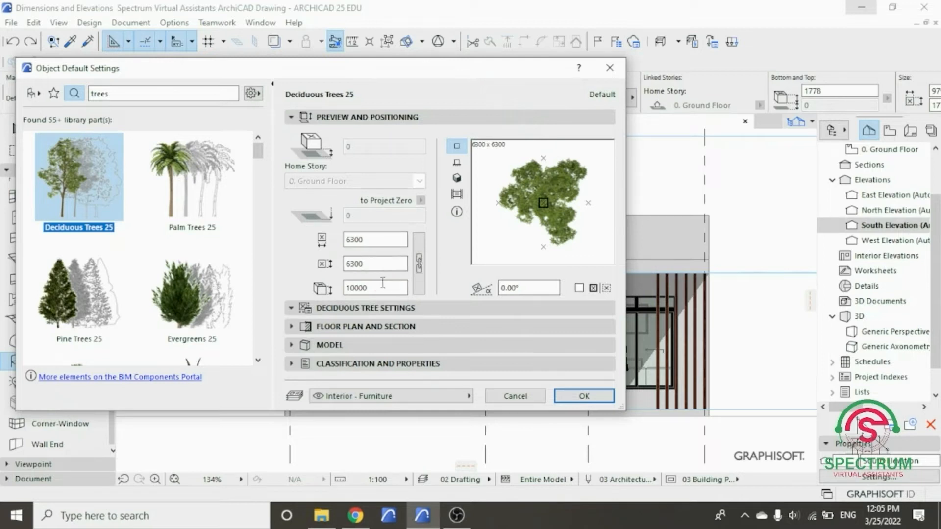
click(382, 297)
click(389, 120)
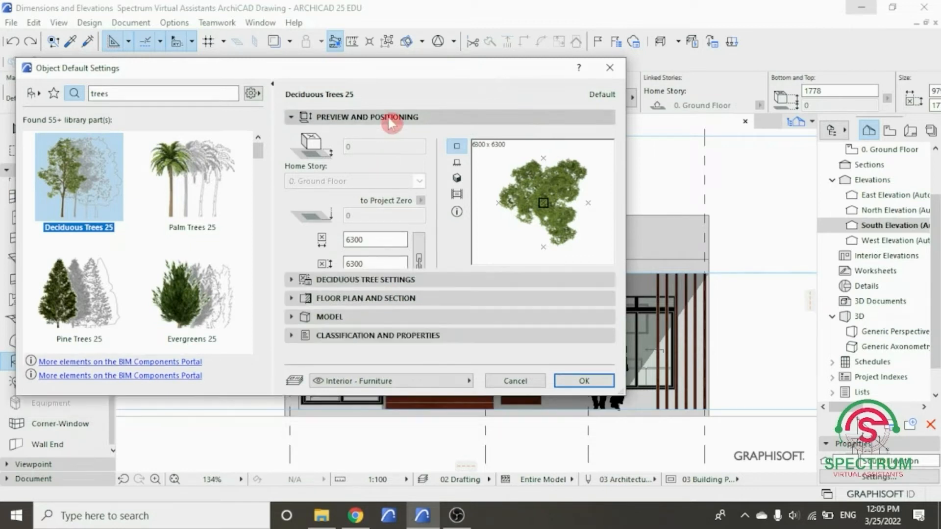
click(376, 137)
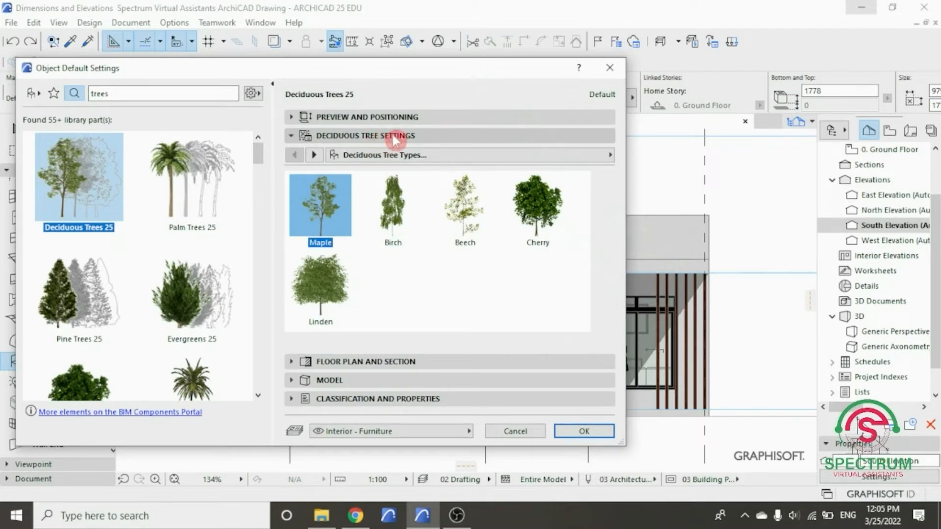
click(589, 161)
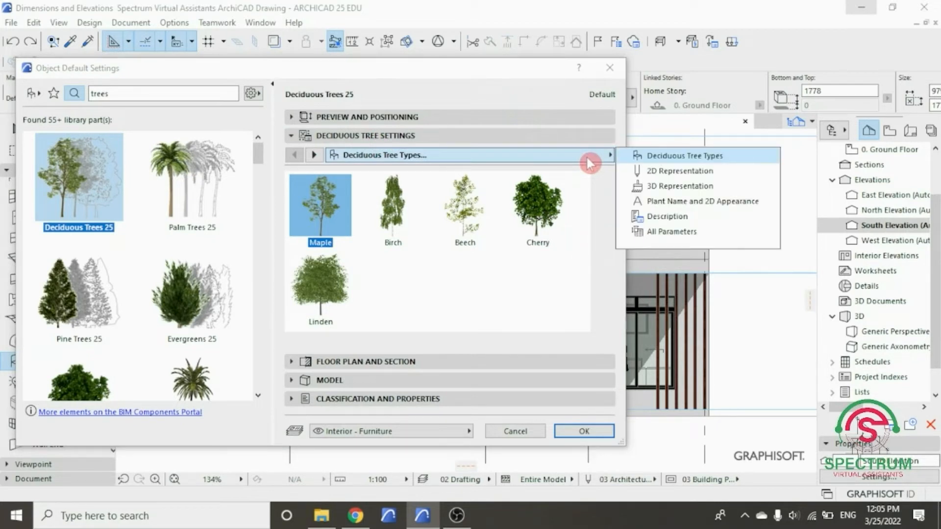
click(663, 174)
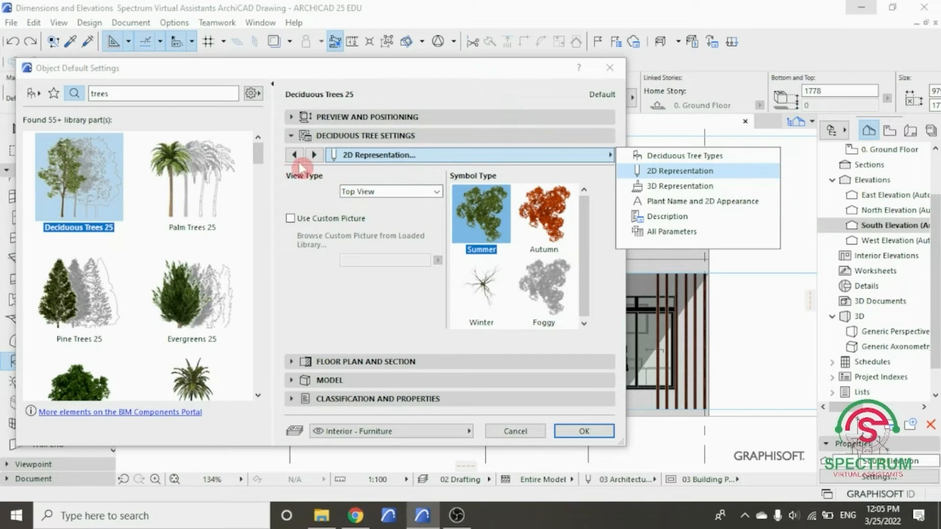
click(445, 200)
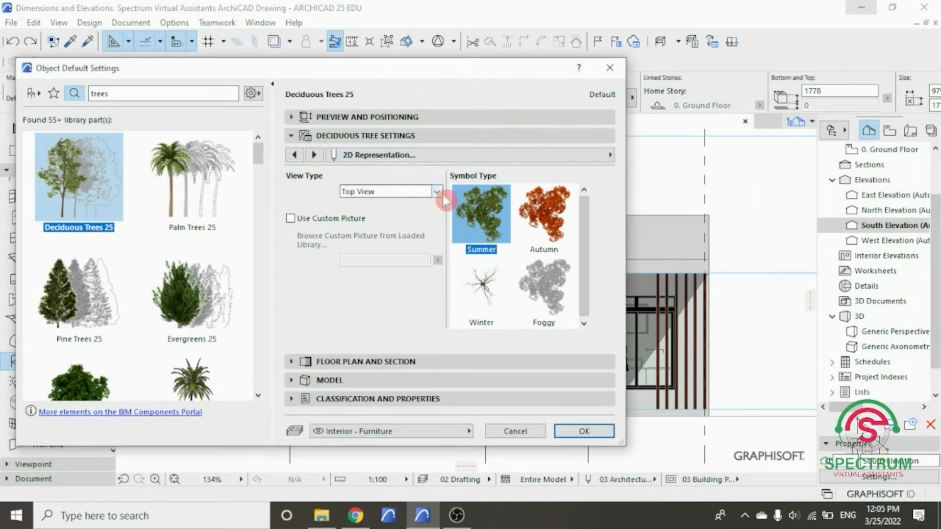
click(437, 192)
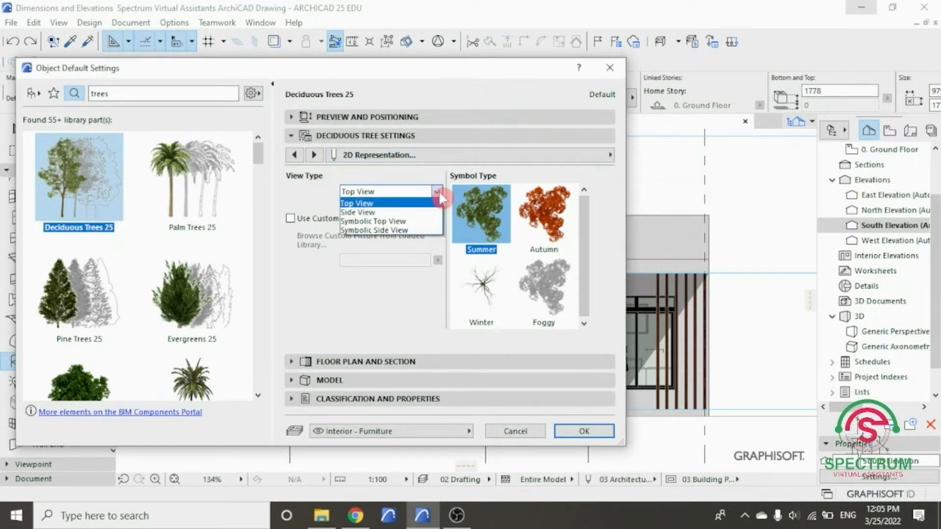
click(403, 231)
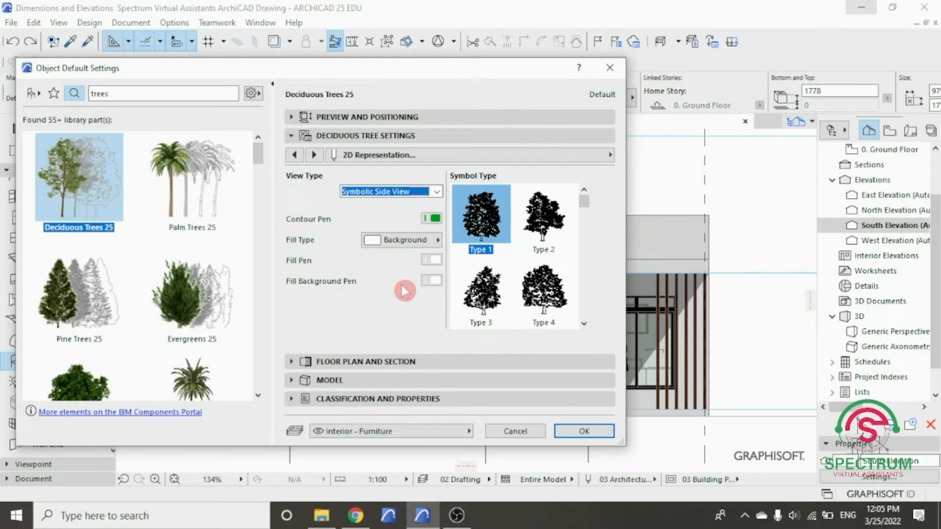
mouse_move(586, 206)
mouse_down()
mouse_move(588, 231)
mouse_move(588, 222)
mouse_up()
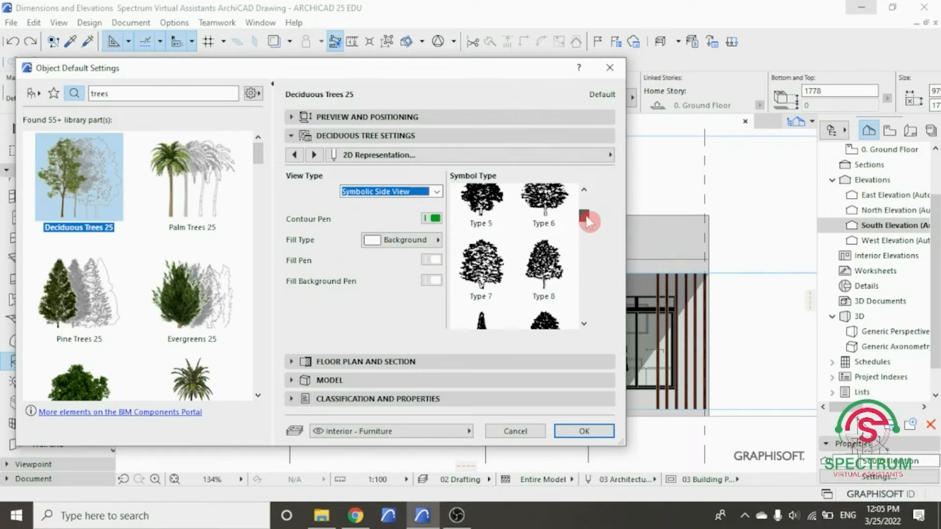
click(552, 272)
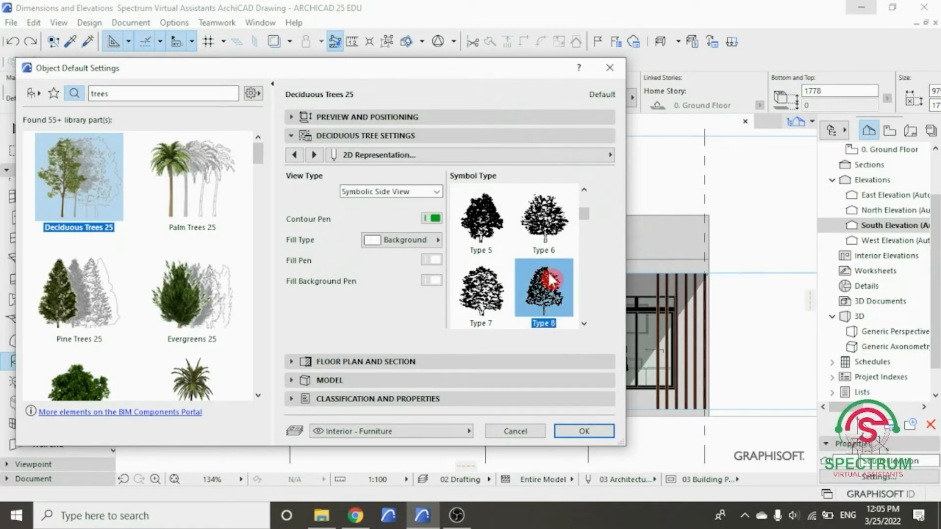
click(584, 432)
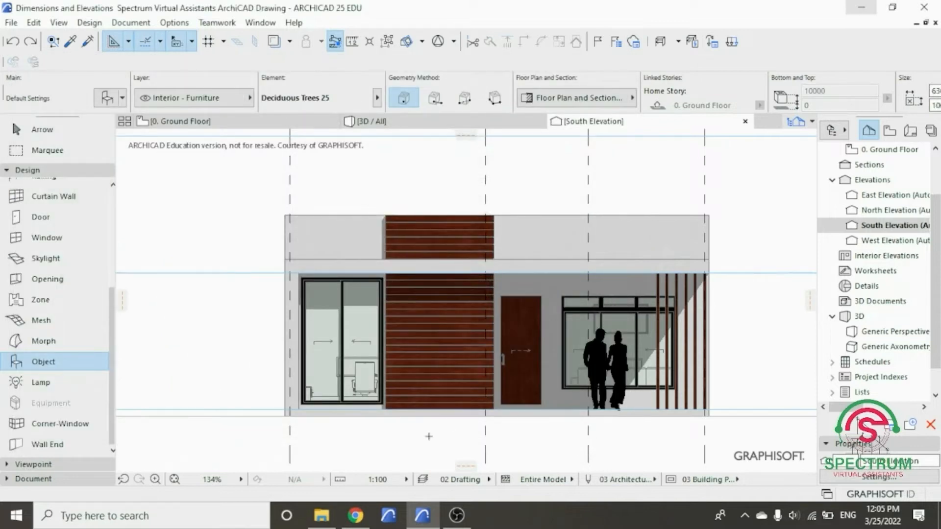
Place the tree on the ground line beside grid line A, at the house's corner by the sliding window.
scroll(429, 437, down, 2)
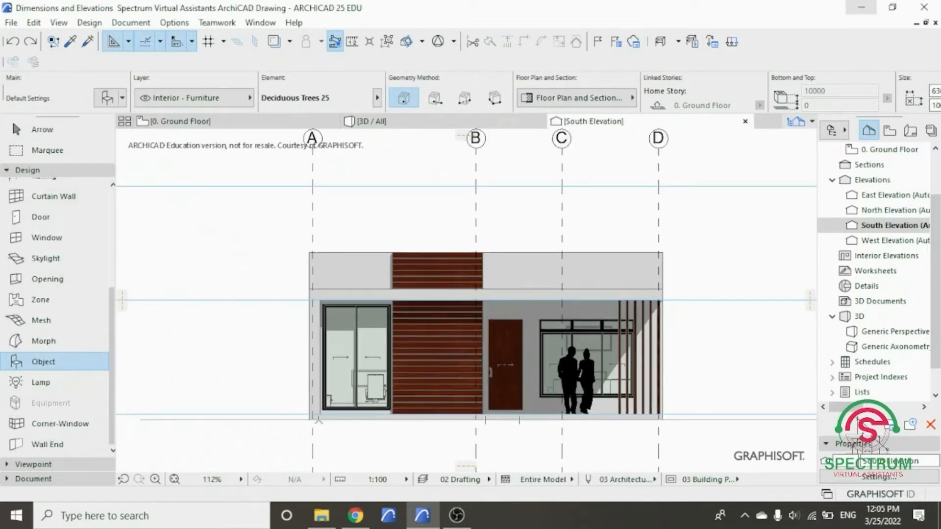
click(322, 418)
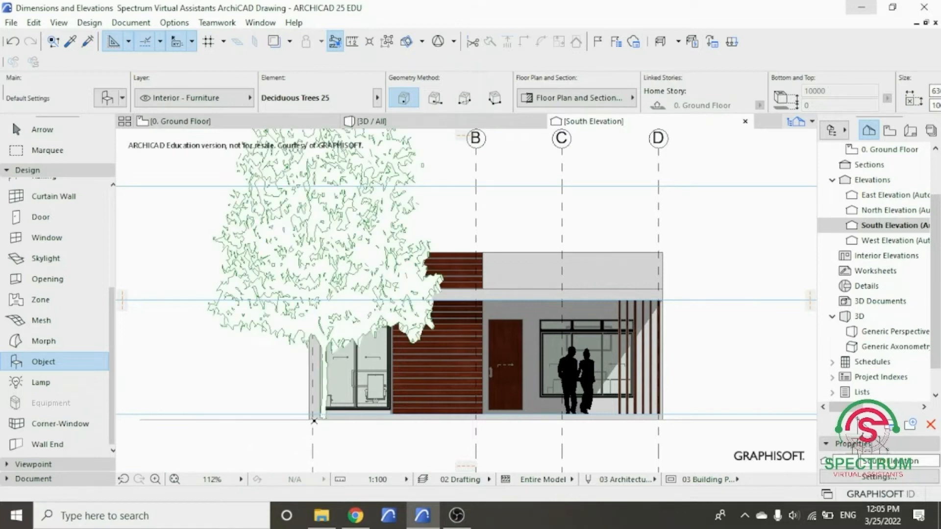
scroll(317, 418, down, 2)
scroll(290, 372, up, 2)
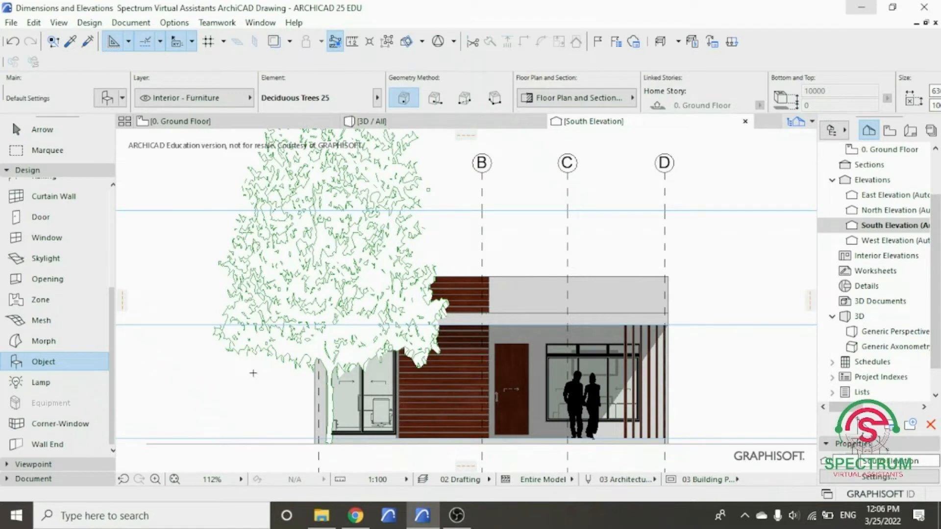
Set the placed tree's second dimension, its height in elevation, to 7000 and deselect it.
key(Escape)
click(337, 255)
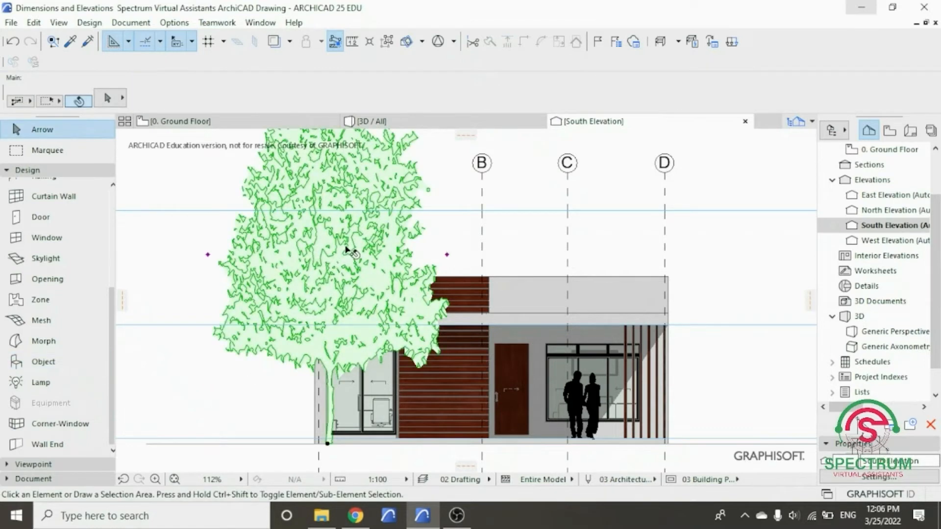
right_click(551, 247)
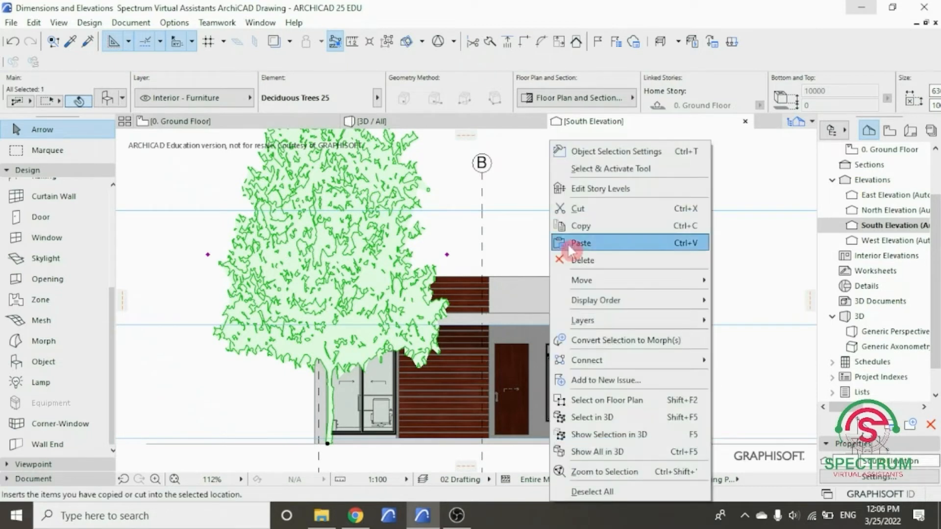
click(601, 153)
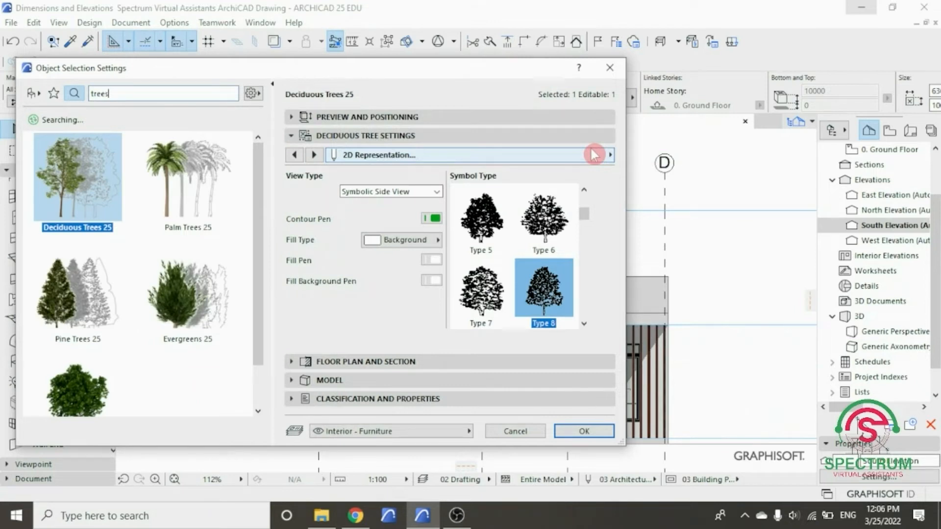
click(557, 124)
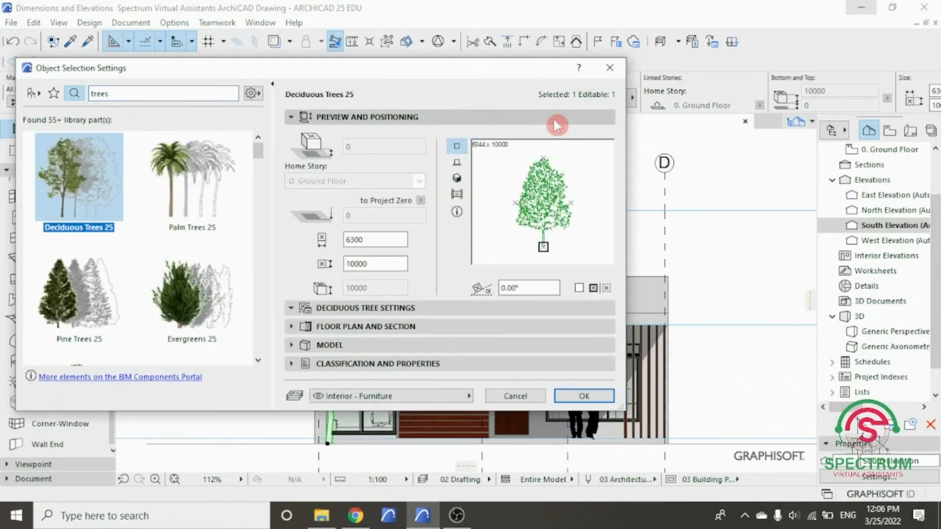
drag(380, 266, 336, 273)
text(70)
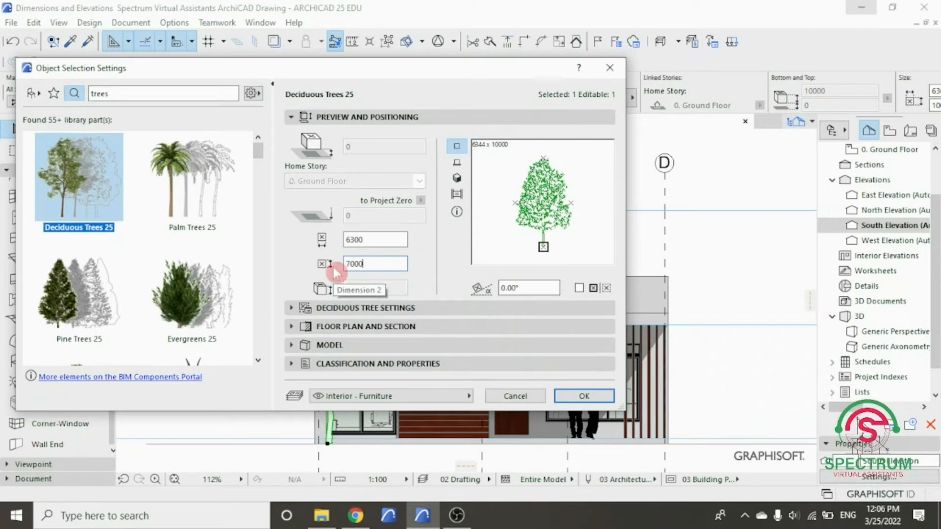
click(584, 399)
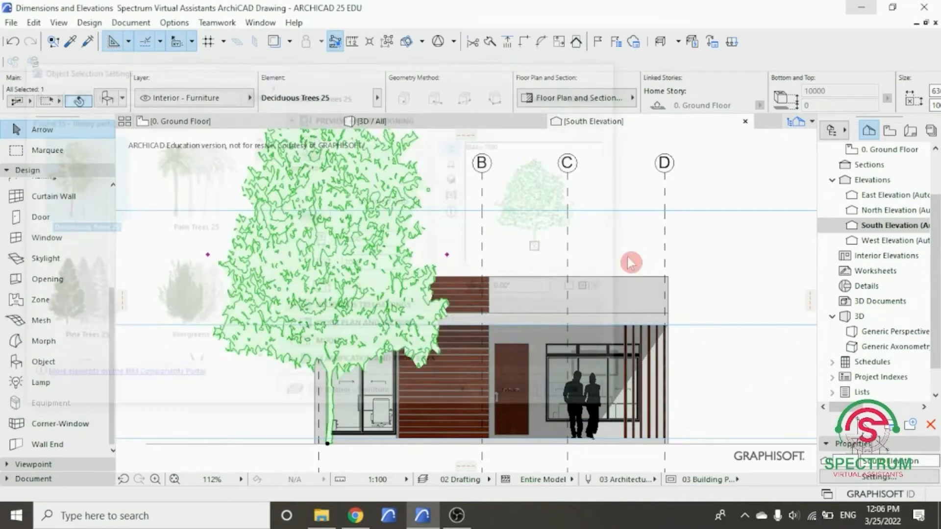
click(447, 231)
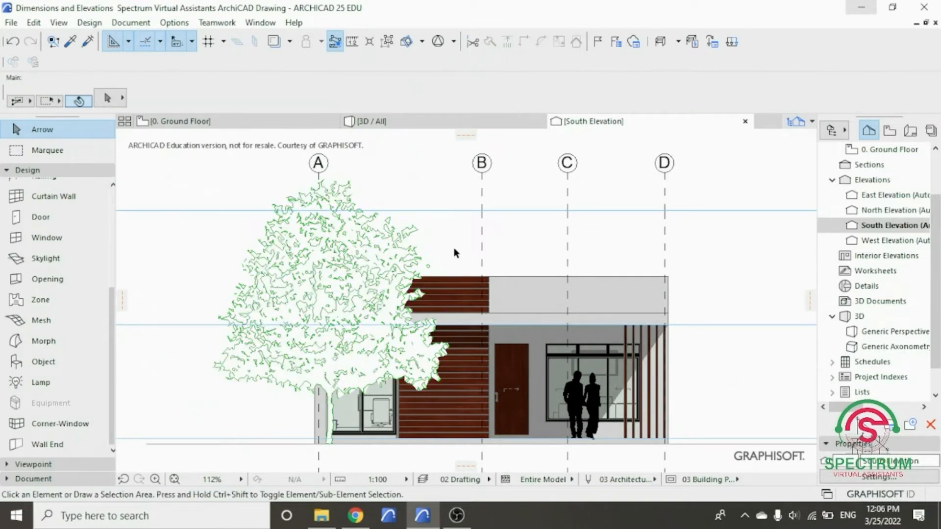
Send the tree backward twice in the display order so that it sits behind the house, and deselect it.
click(382, 267)
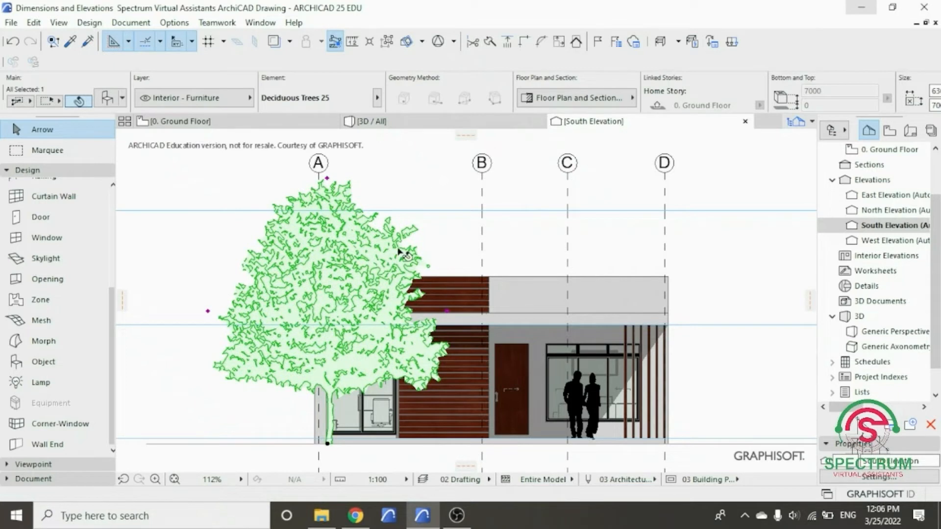
right_click(438, 235)
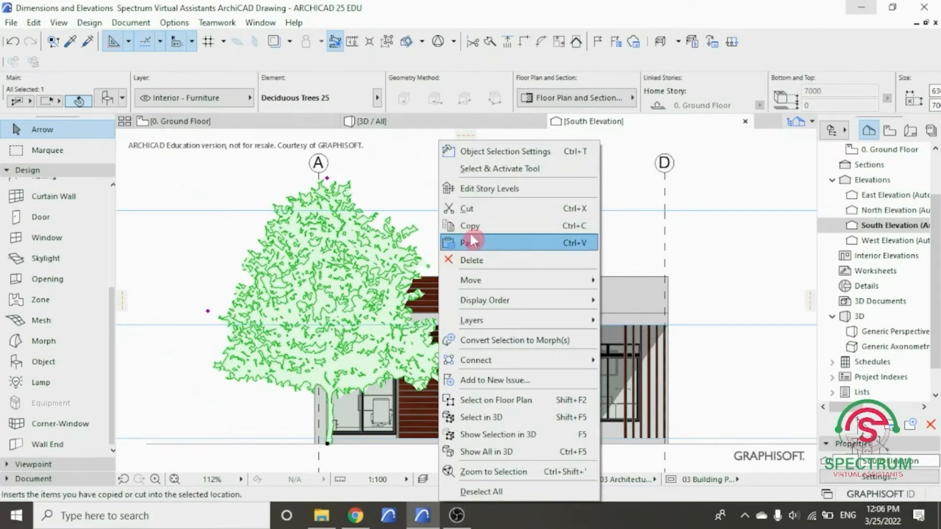
mouse_move(556, 300)
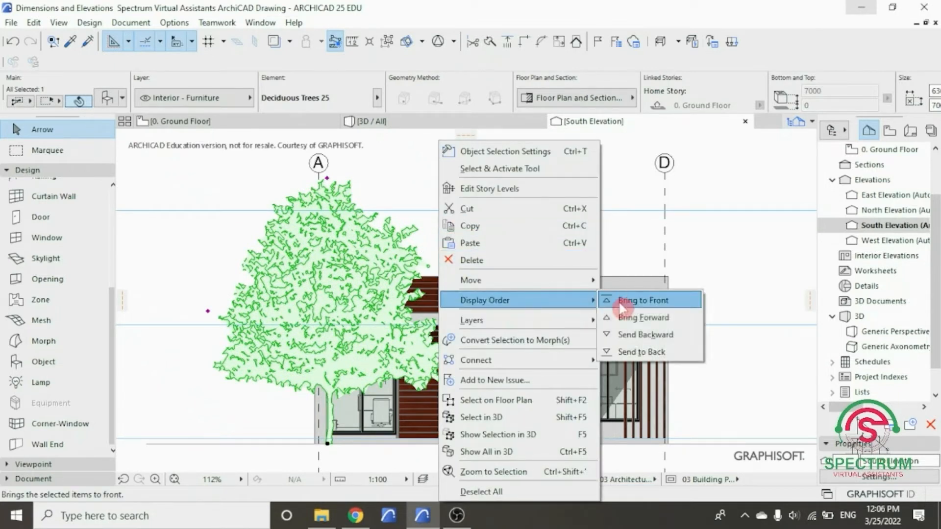
click(642, 337)
right_click(447, 222)
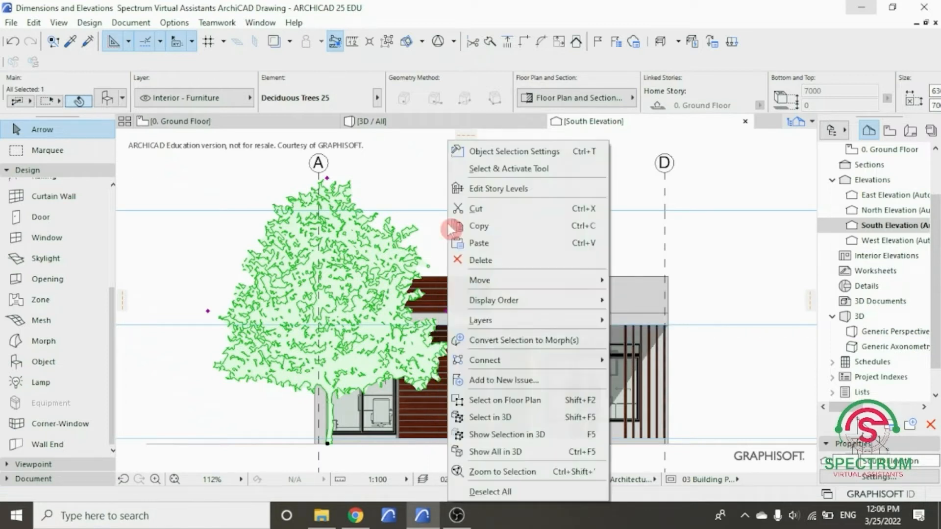
mouse_move(539, 299)
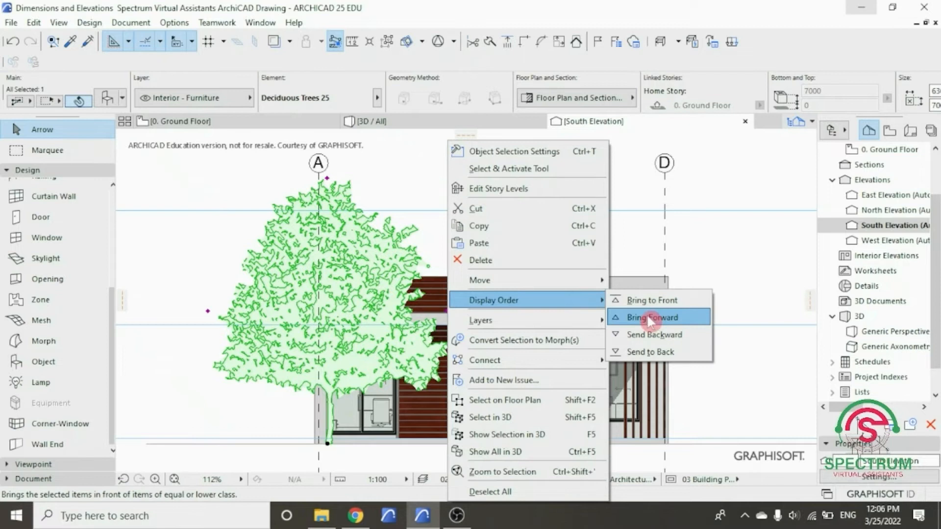
click(665, 335)
click(715, 254)
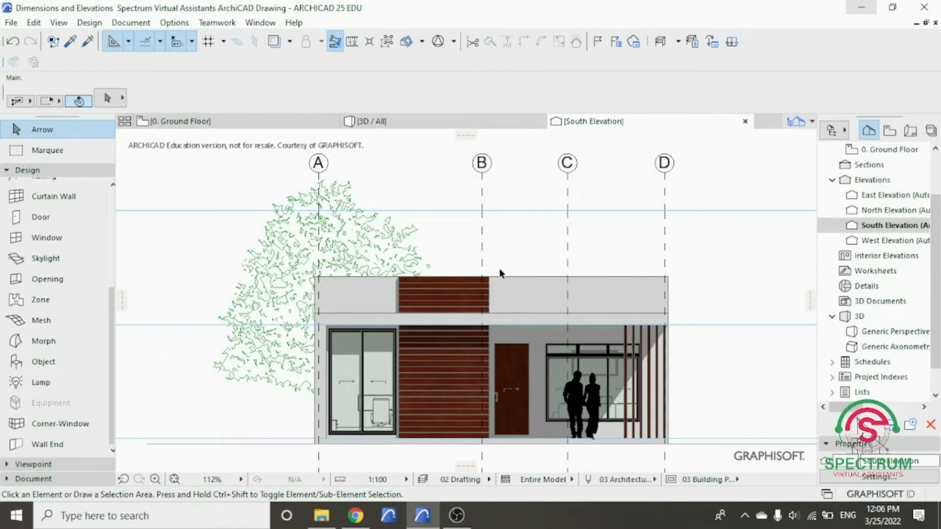
Drag a copy of the tree at grid line A horizontally to between grid lines C and D, near the vertical slats.
click(359, 259)
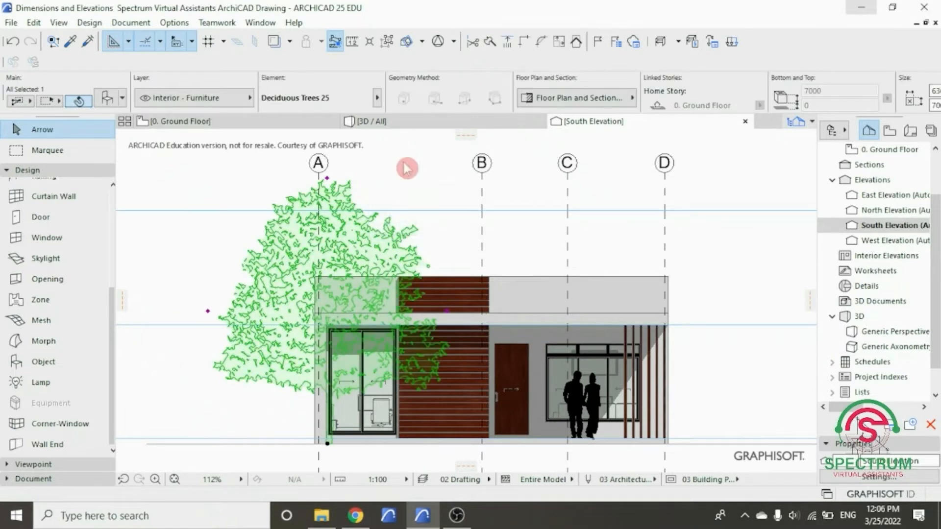
right_click(405, 166)
mouse_move(470, 278)
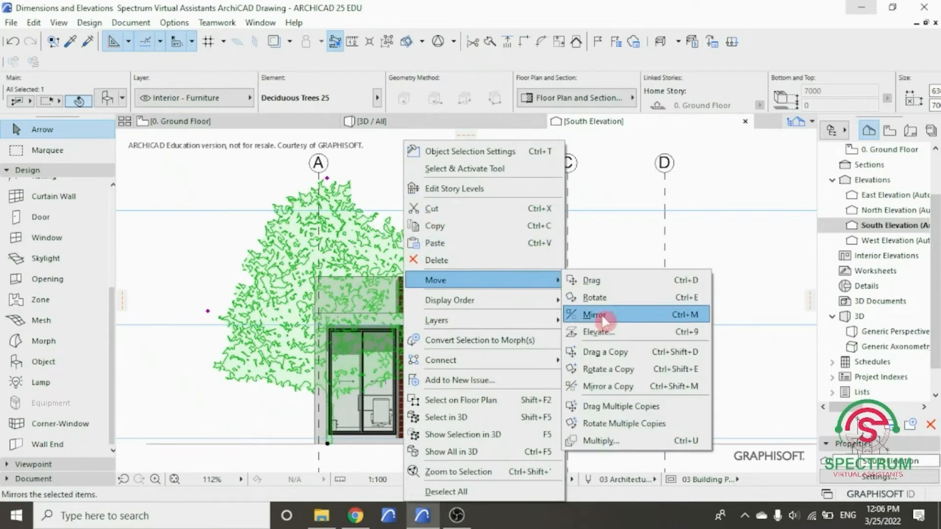
click(613, 352)
click(325, 260)
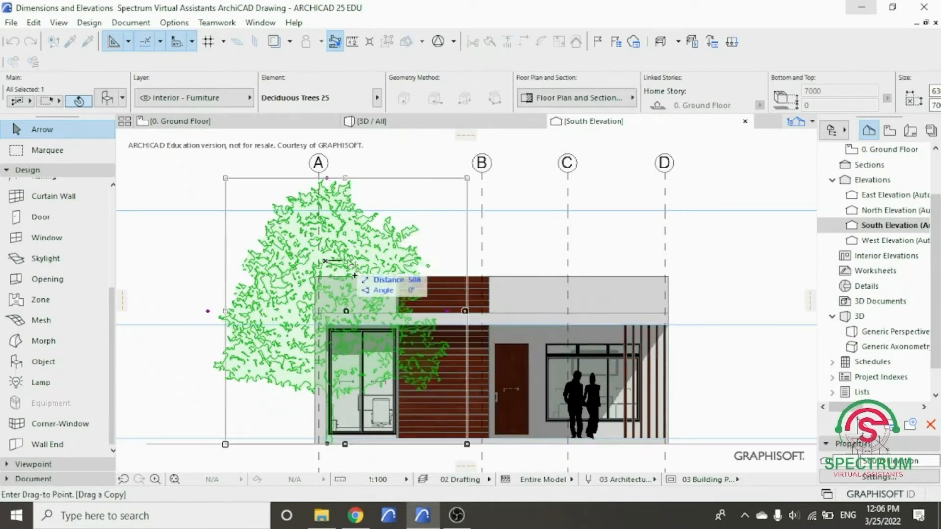
click(634, 268)
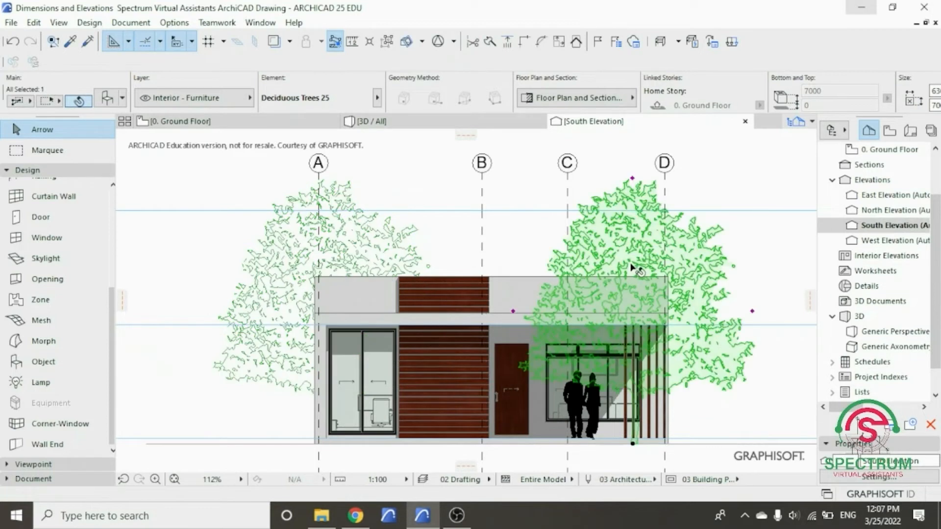
Change the copied tree's 2D symbol to Type 23 and accept the settings.
right_click(510, 241)
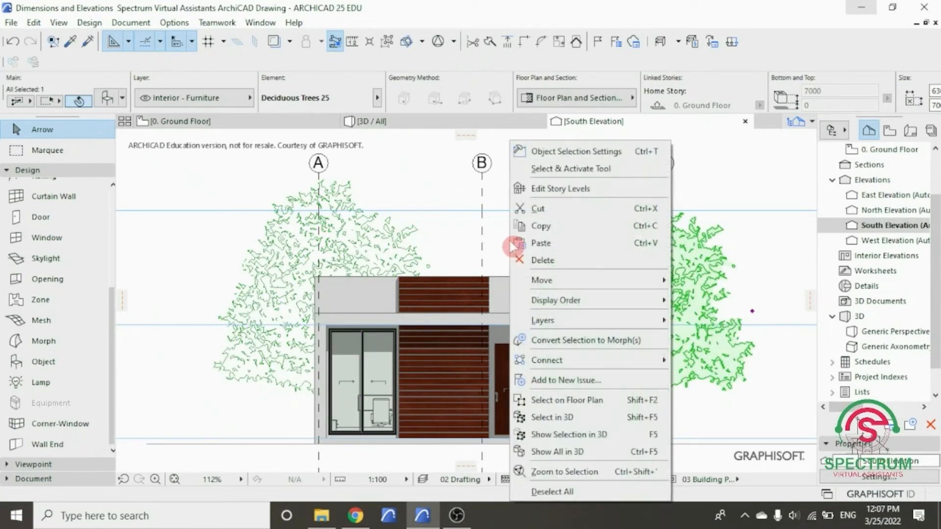
click(597, 154)
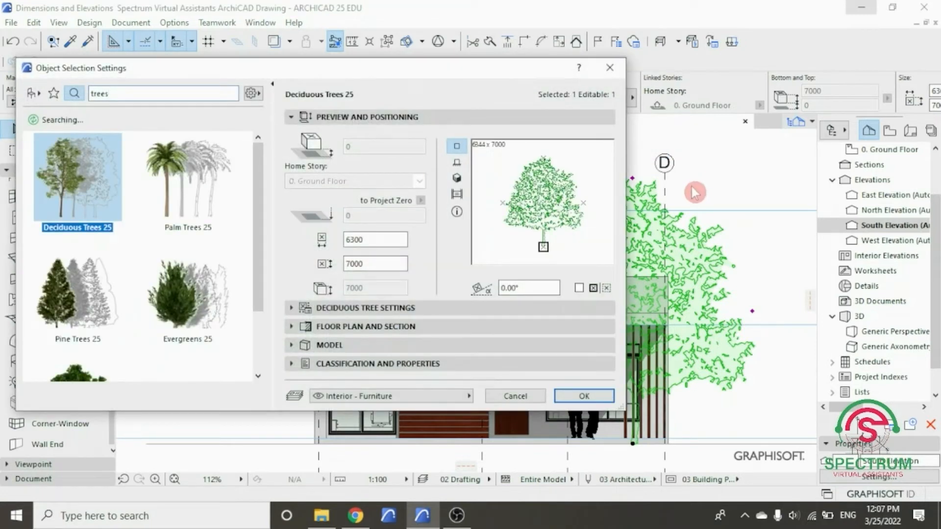
click(434, 308)
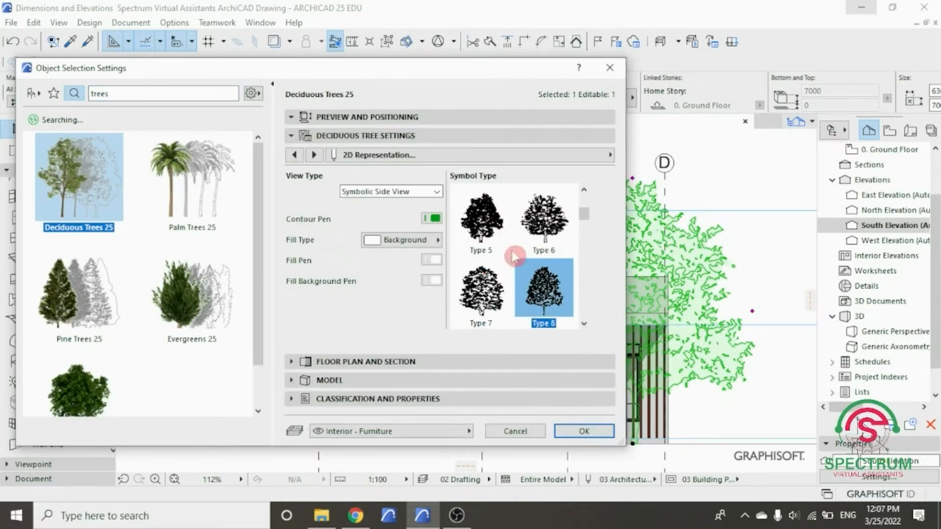
drag(586, 214, 588, 267)
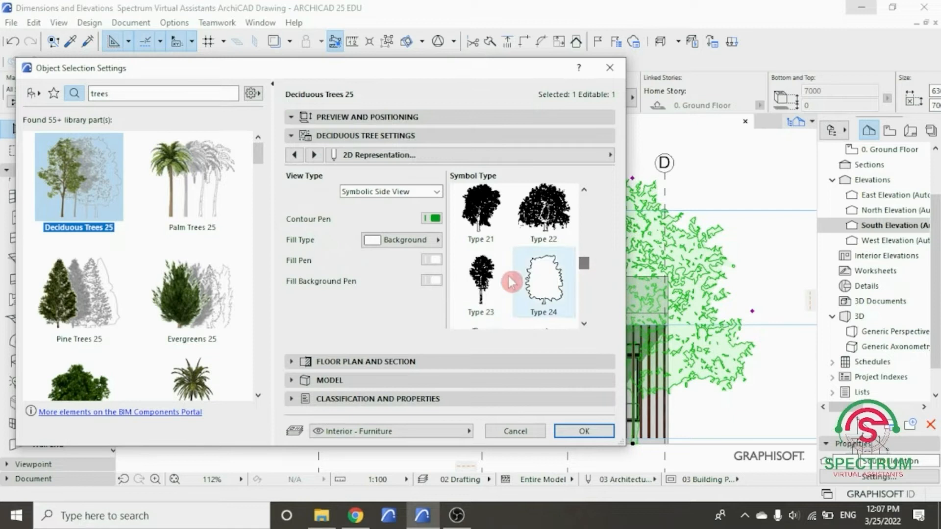
click(481, 284)
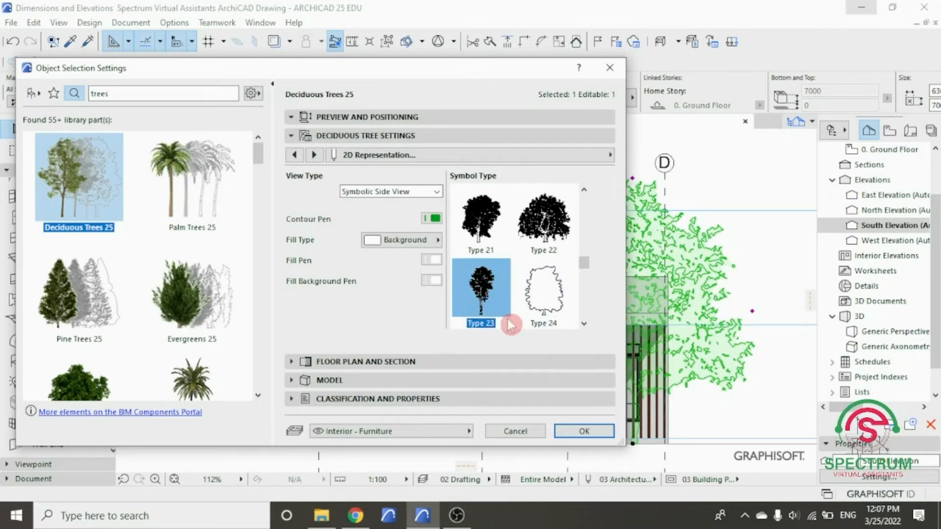
click(584, 431)
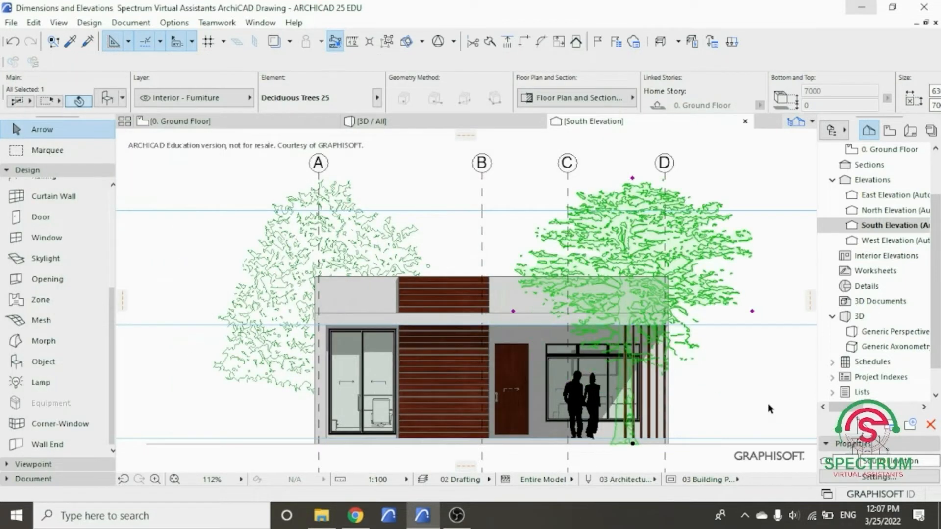
Stretch the Type 23 tree upward to a height of about 8700 and deselect it.
scroll(642, 388, down, 2)
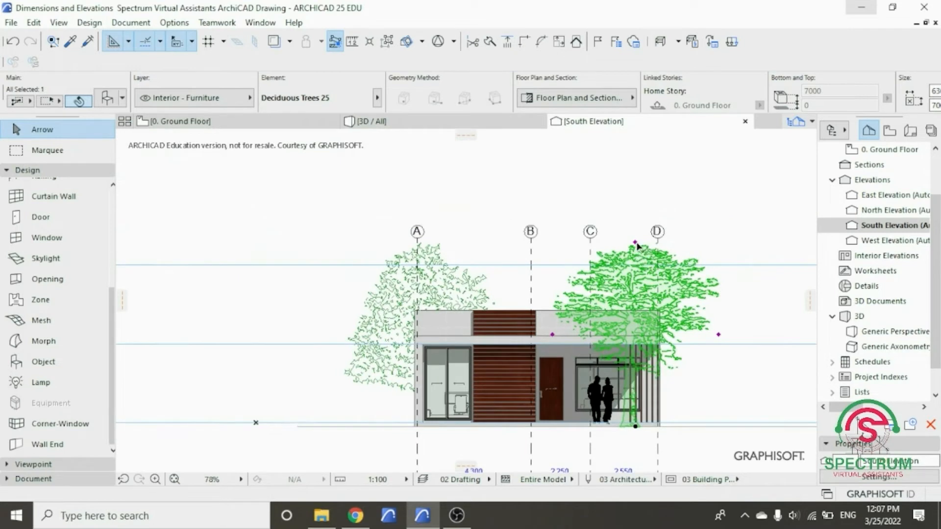
drag(633, 245, 717, 190)
click(719, 192)
scroll(590, 377, up, 2)
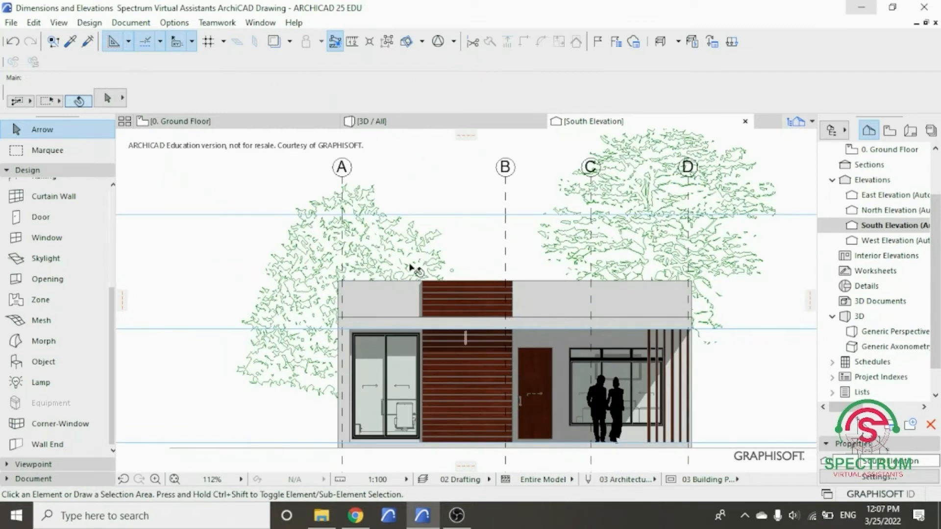
Move the taller Type 23 tree from near grid line D so that its trunk stands beside grid line C.
click(632, 250)
right_click(427, 162)
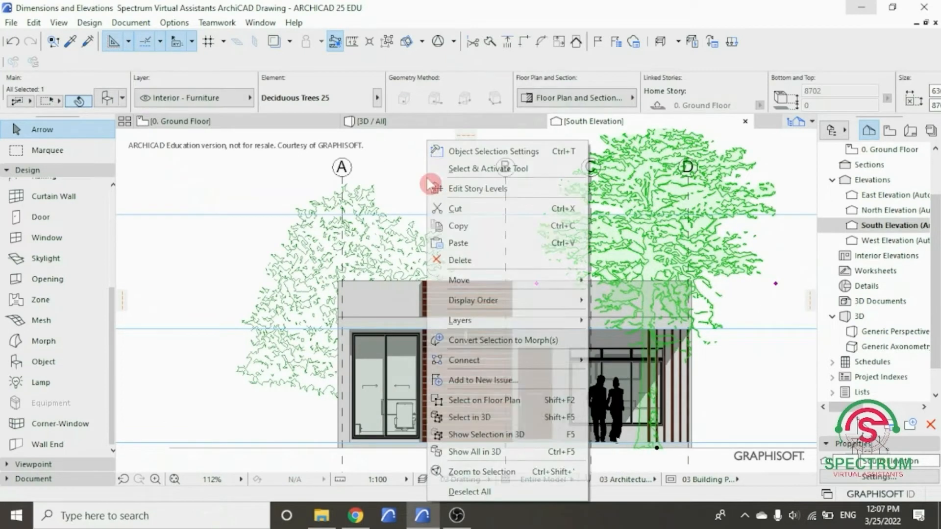
mouse_move(506, 279)
click(623, 279)
click(644, 258)
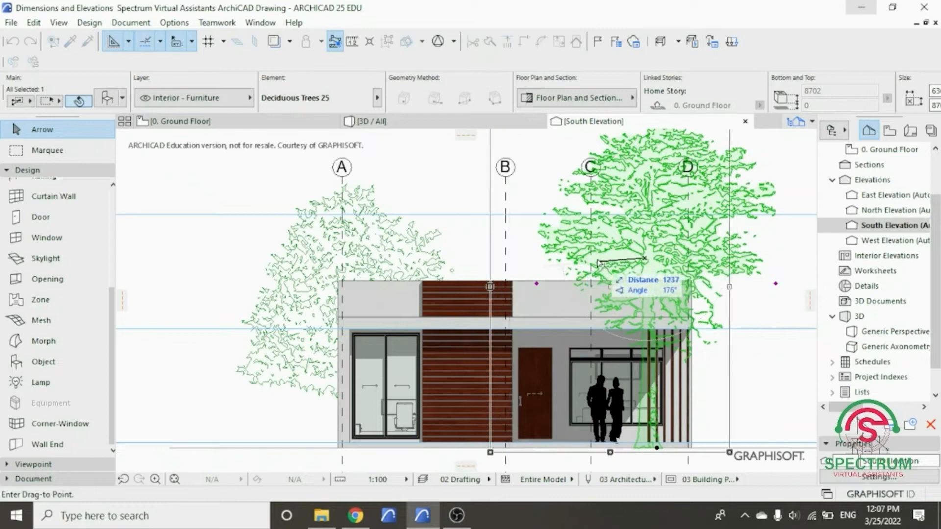
click(570, 259)
Drag a copy of the Type 8 tree at grid line A to the house's opposite corner at grid line D.
click(431, 275)
right_click(215, 198)
mouse_move(264, 280)
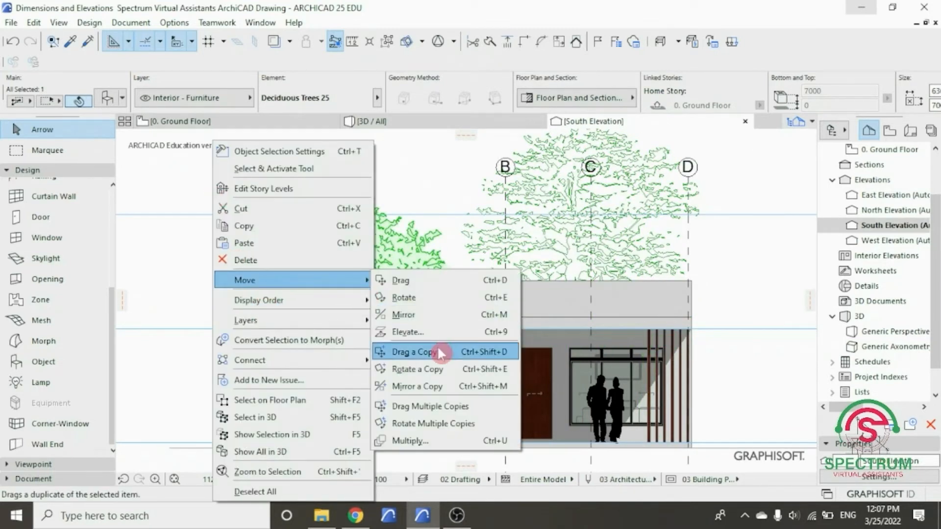
click(437, 353)
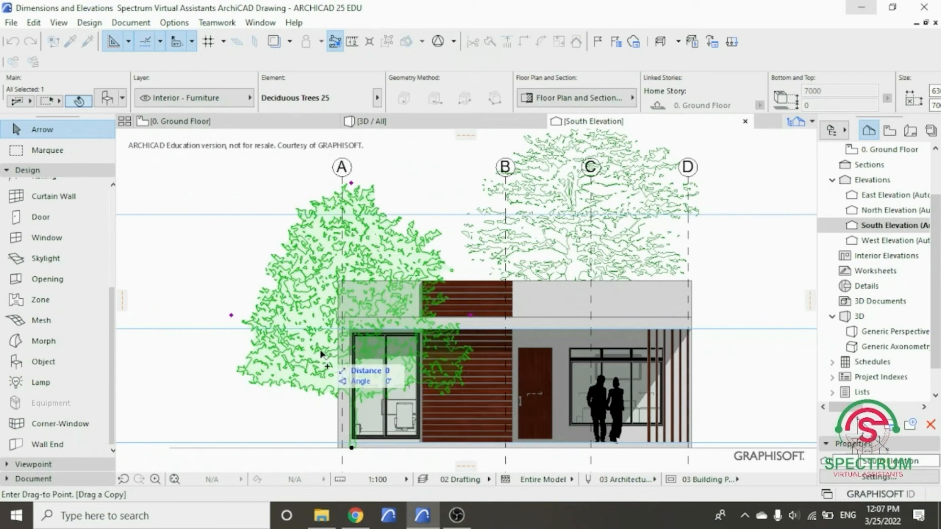
click(664, 355)
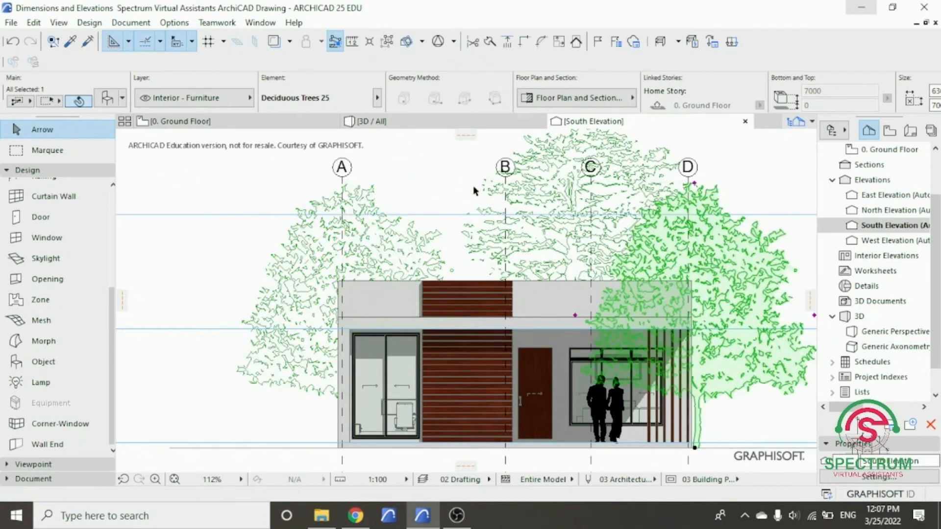
Narrow the tall middle tree, shift it toward grid line B behind the roof, and deselect it.
click(473, 201)
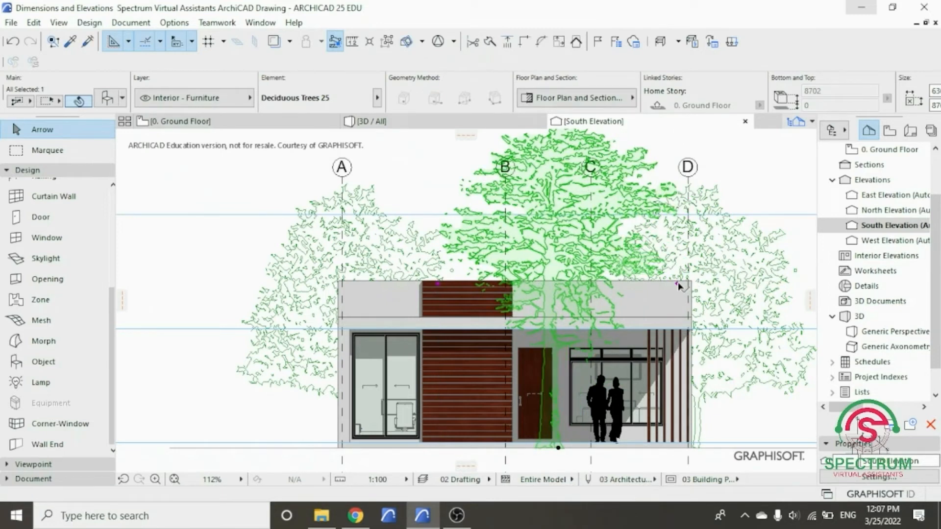
click(678, 286)
click(647, 283)
click(537, 207)
click(509, 194)
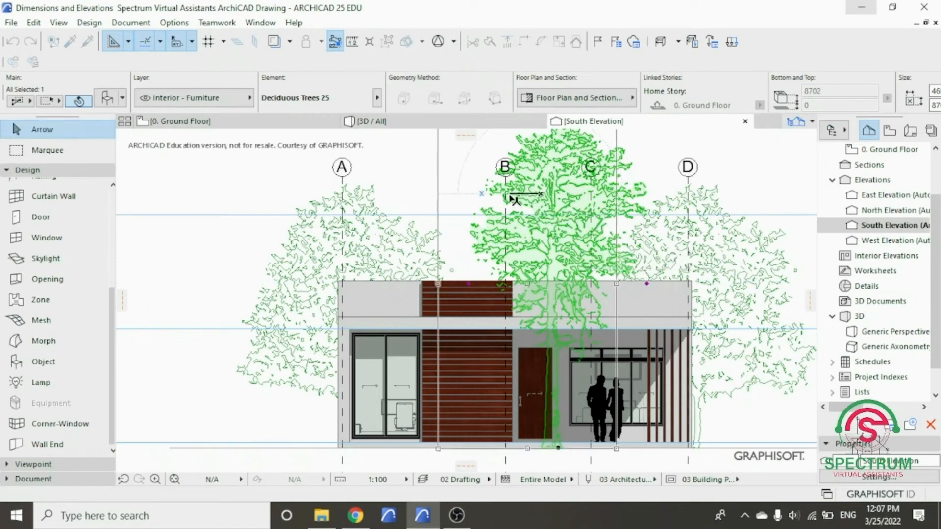
click(230, 189)
scroll(349, 253, down, 1)
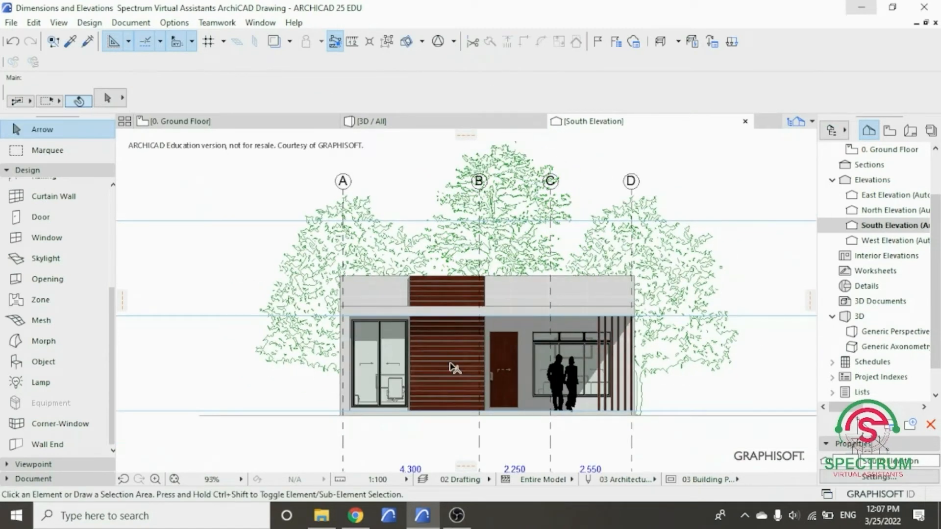
scroll(451, 364, up, 1)
scroll(577, 456, up, 1)
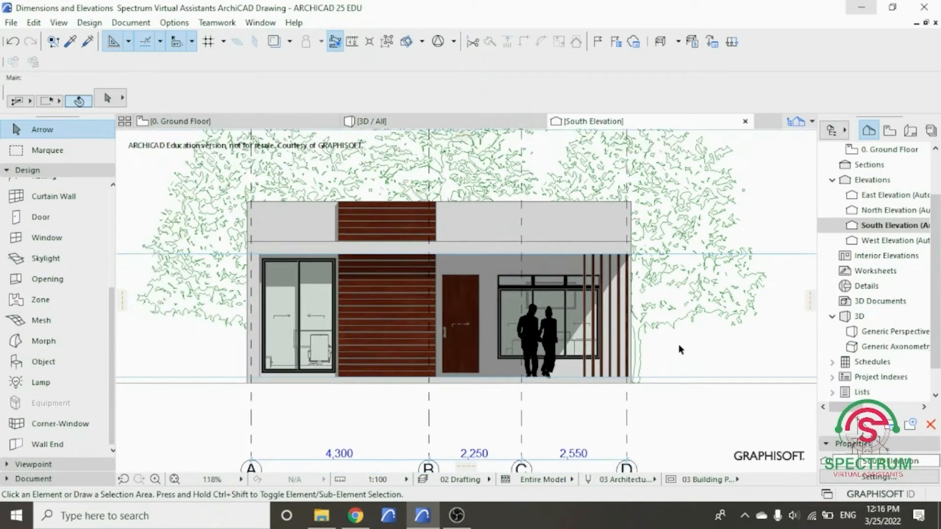
scroll(628, 285, up, 2)
scroll(736, 341, down, 2)
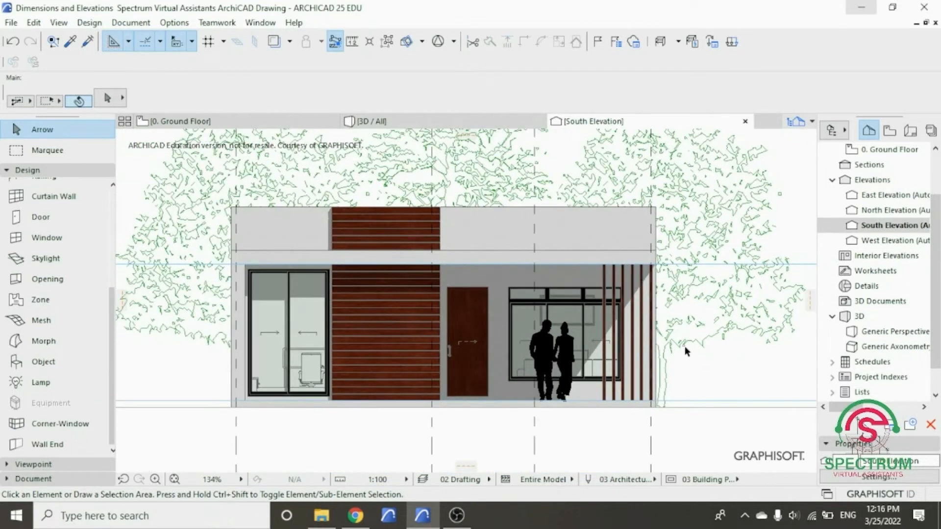
Open the Object tool's default settings, search the library for "car" and bring Car Symbol 25 into view.
click(59, 171)
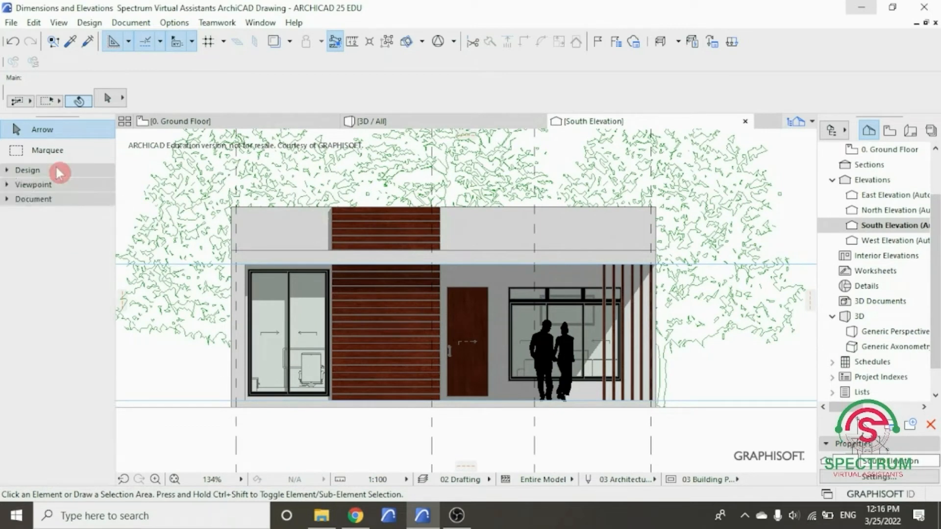
click(59, 171)
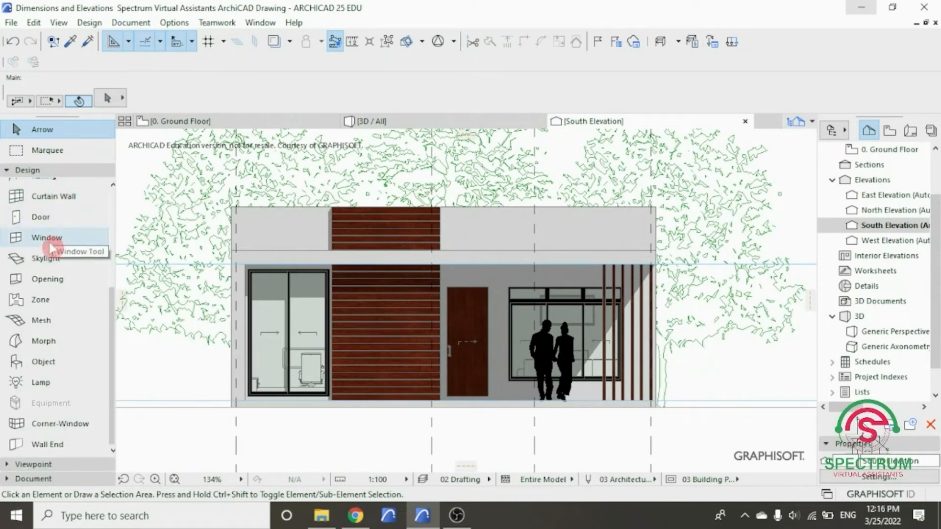
click(56, 365)
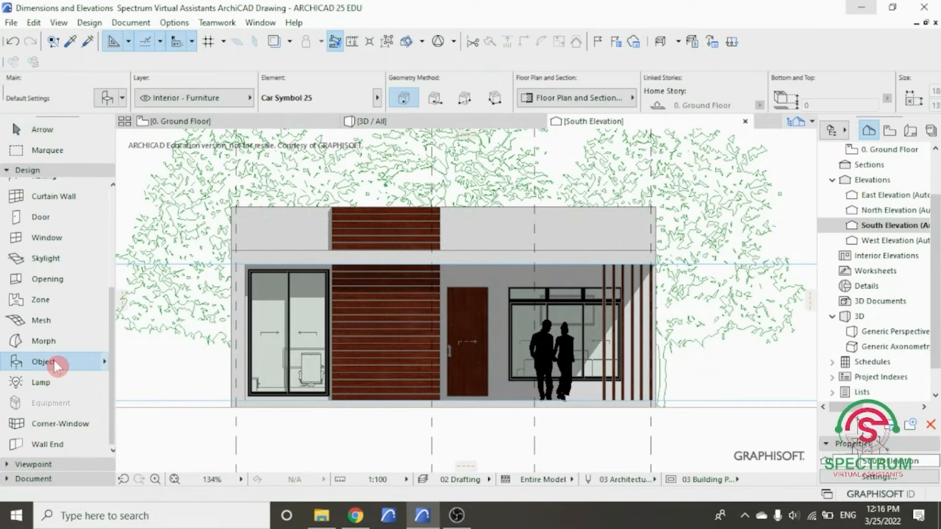
double_click(56, 364)
drag(373, 61, 499, 62)
scroll(402, 146, up, 1)
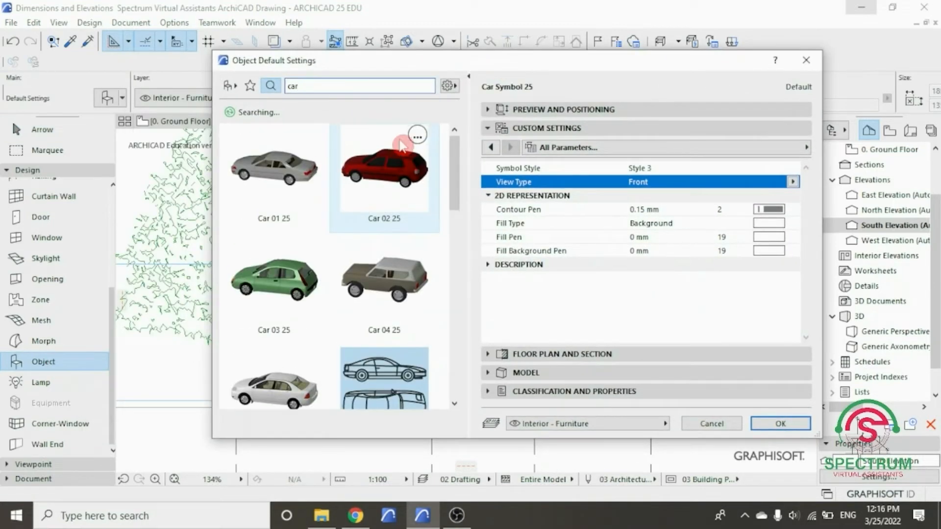
click(271, 90)
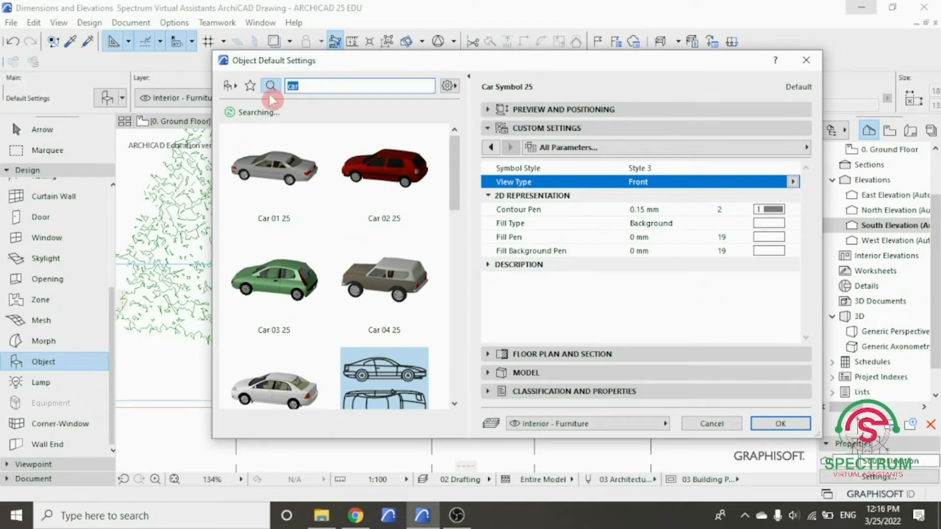
text(car)
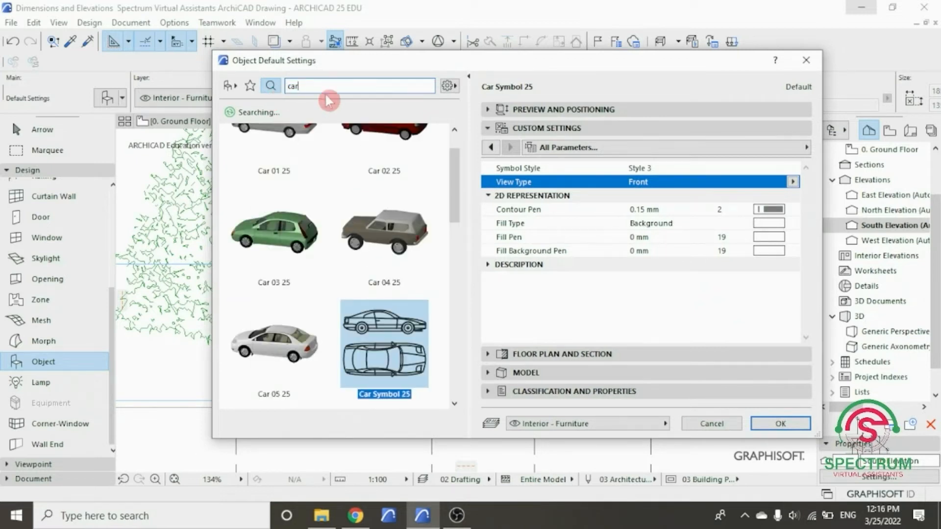
scroll(458, 158, up, 1)
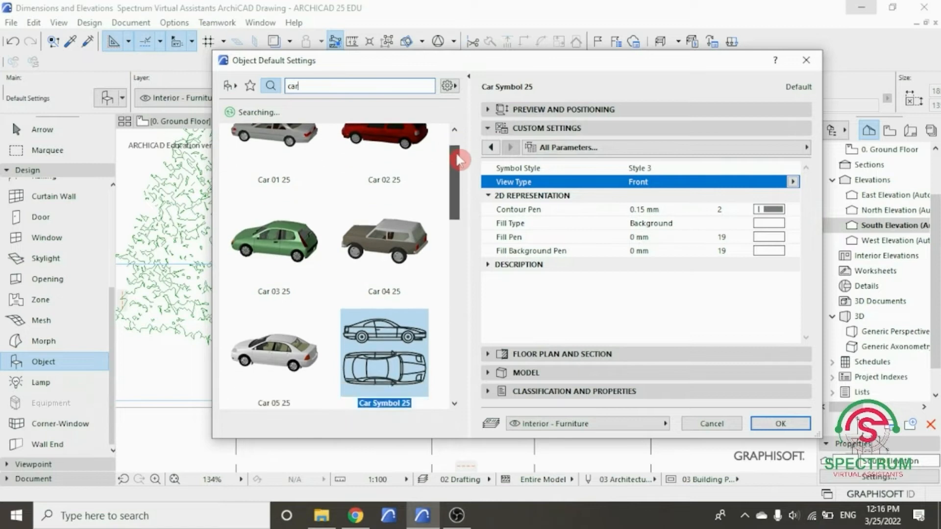
scroll(458, 159, down, 2)
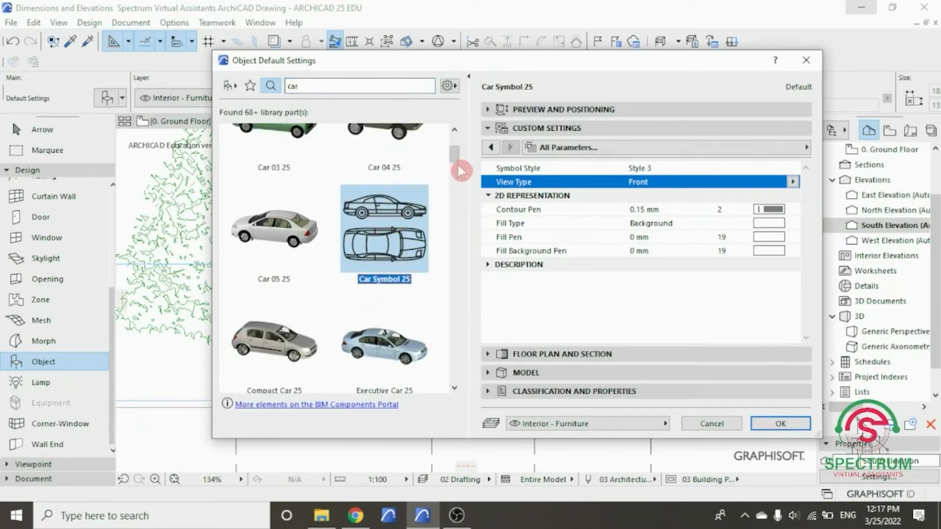
Set Car Symbol 25's car elevation style to Style 2 in its custom settings.
click(541, 110)
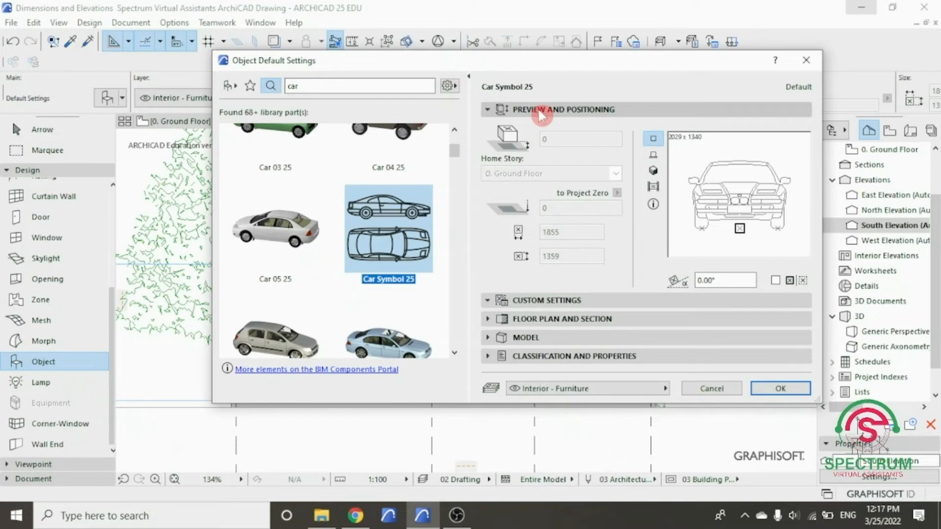
click(540, 110)
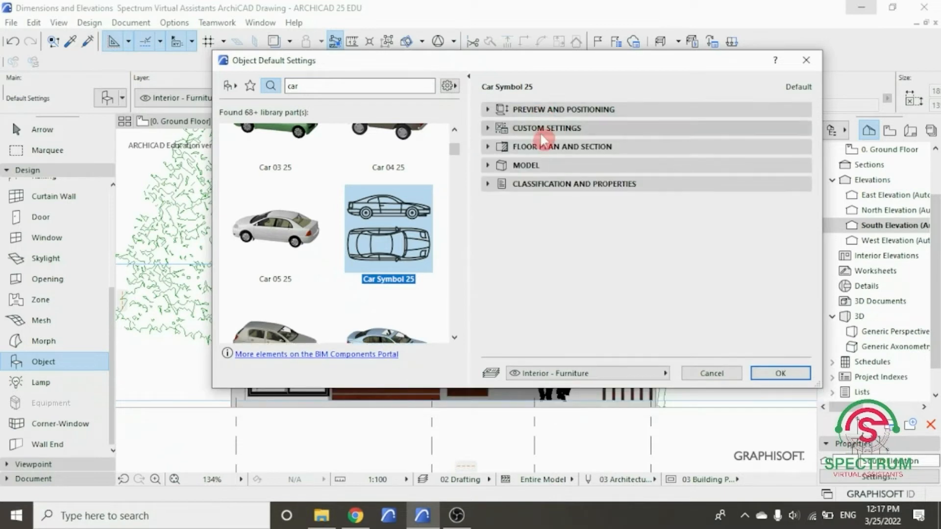
click(540, 129)
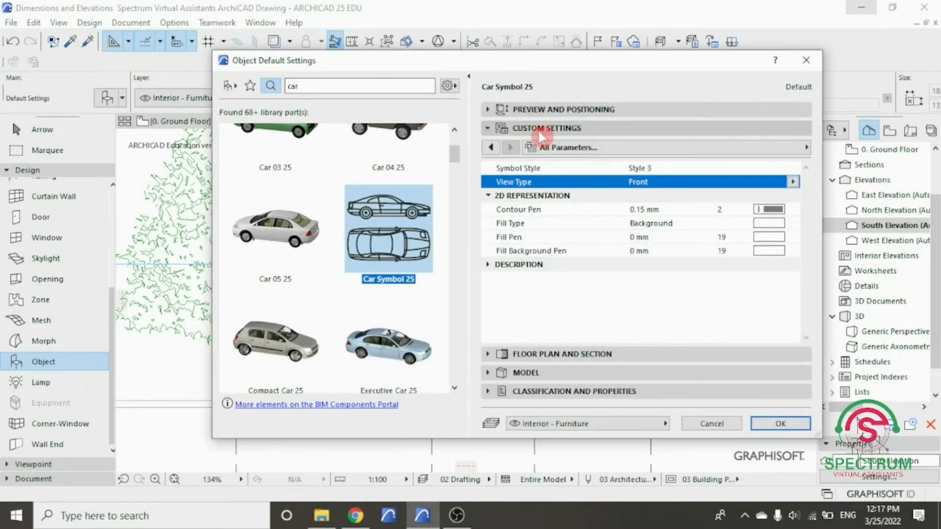
click(586, 149)
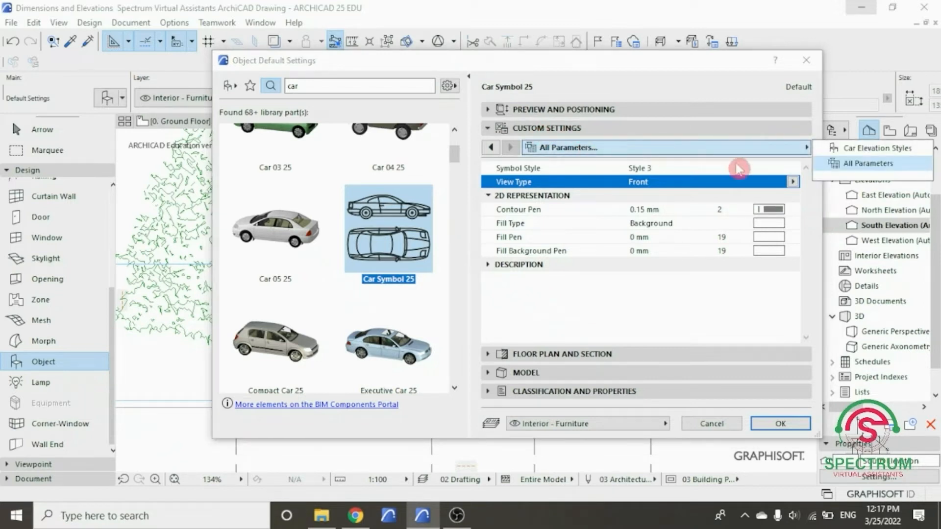
click(863, 149)
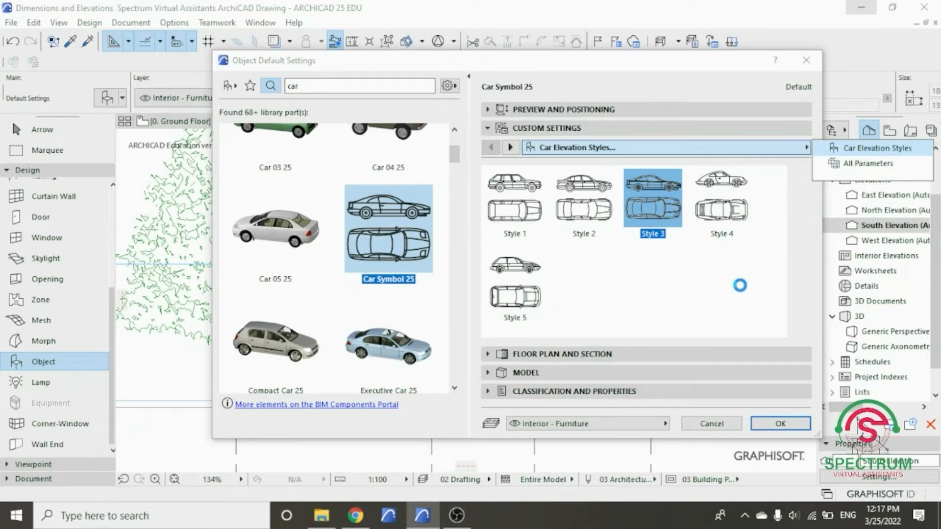
click(744, 292)
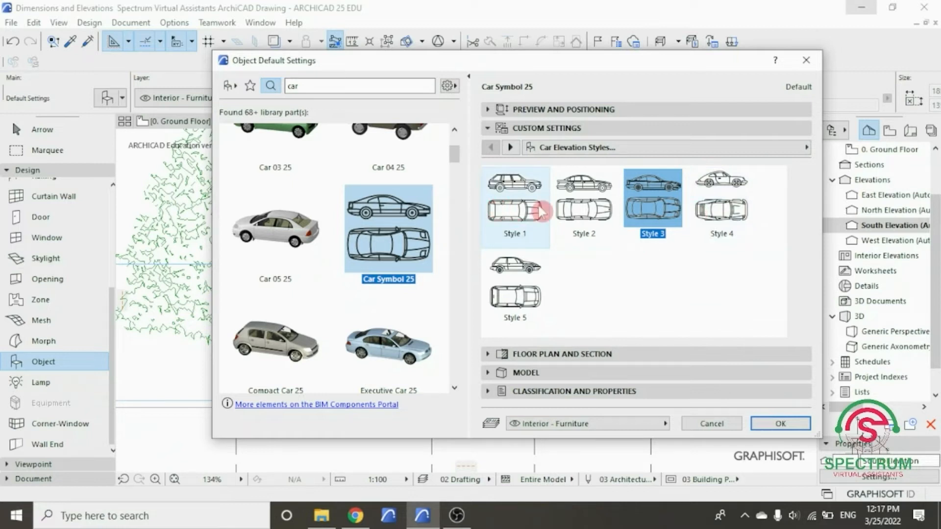
click(590, 208)
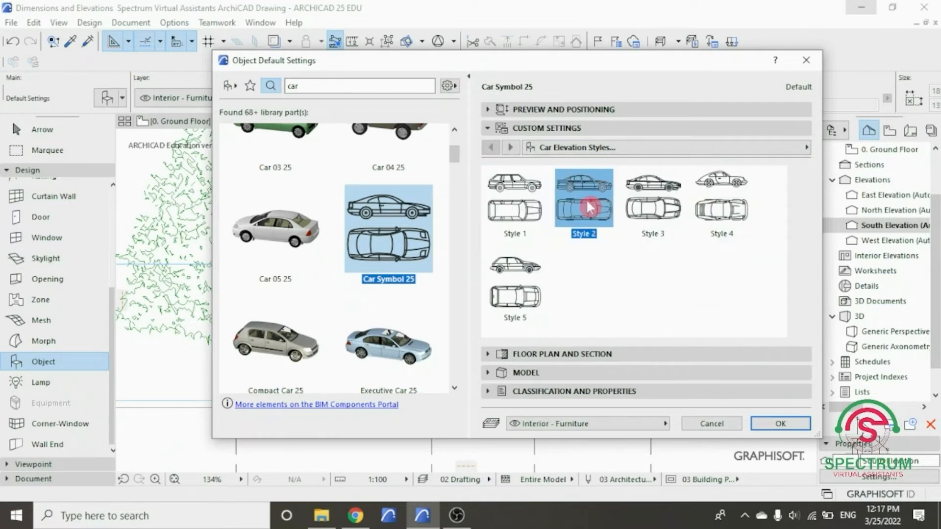
In Car Symbol 25's full parameter list, set the view type to Side and the contour pen to black pen 41.
click(614, 145)
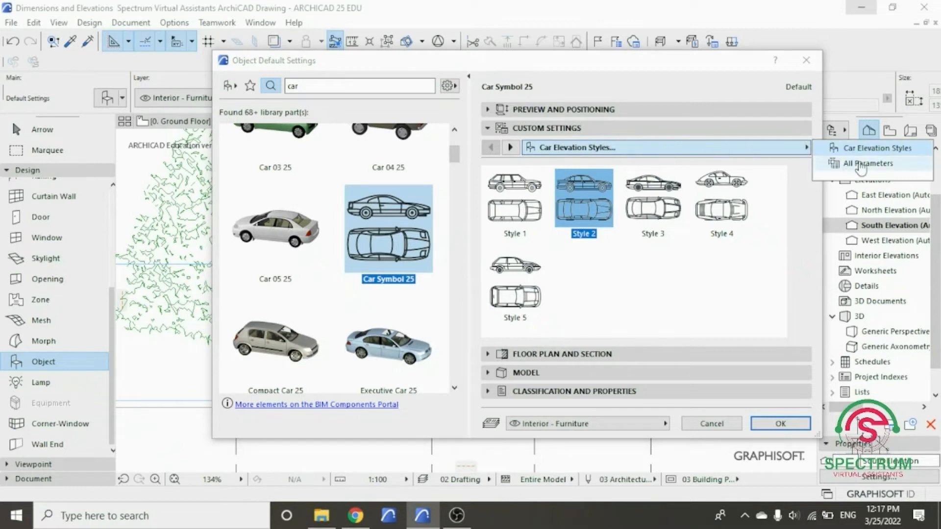
click(862, 164)
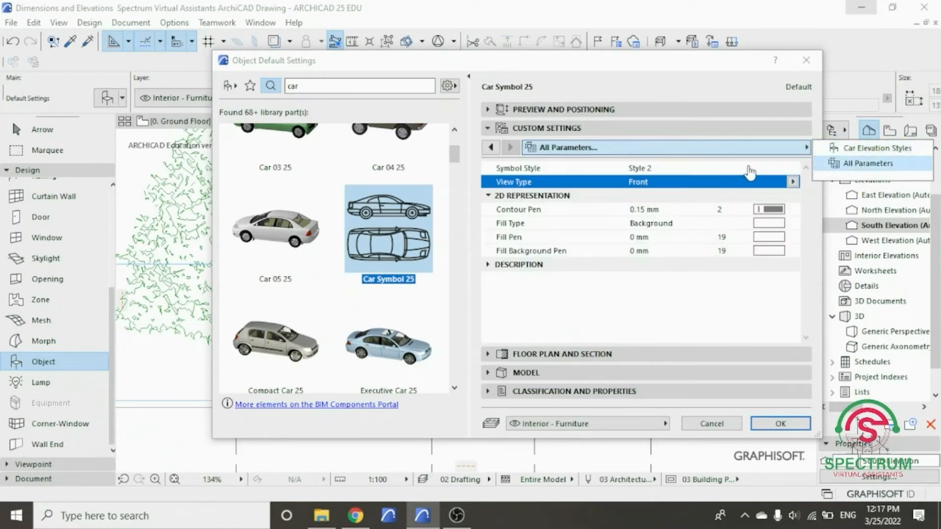
click(751, 171)
click(773, 172)
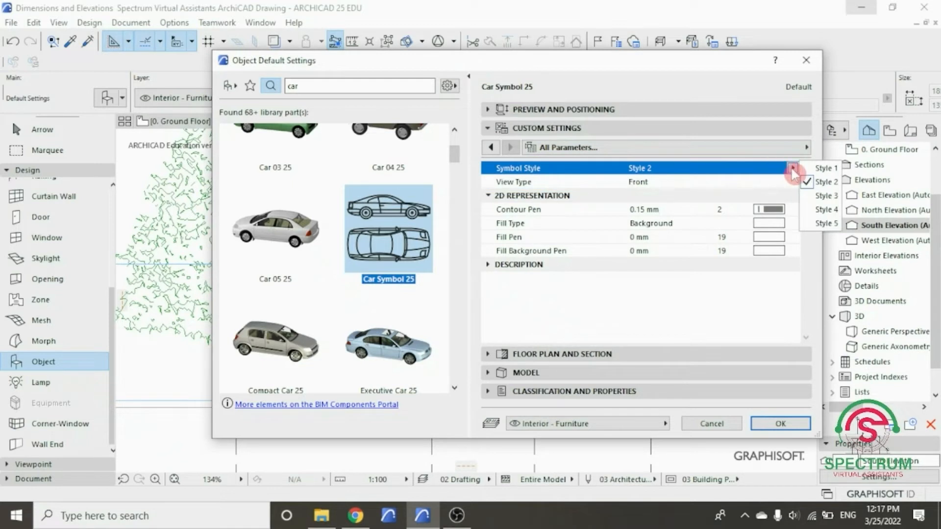
click(826, 182)
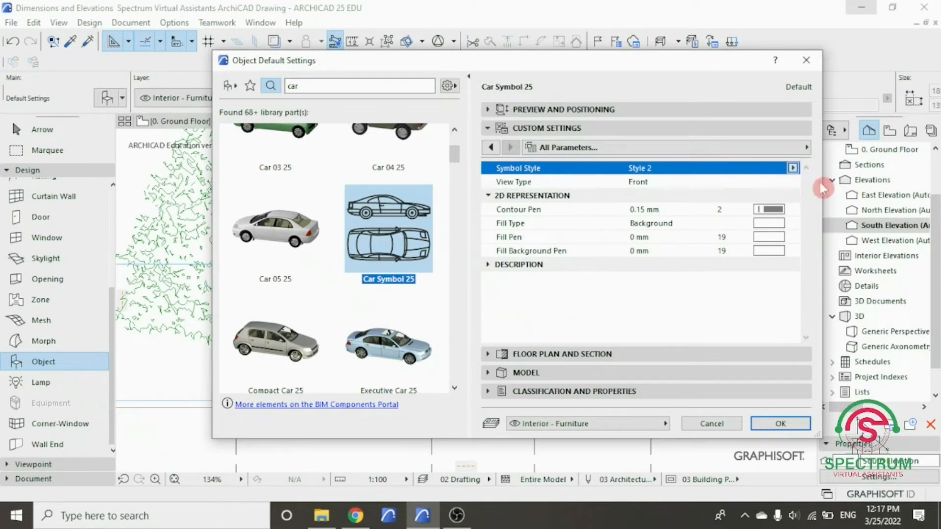
click(635, 190)
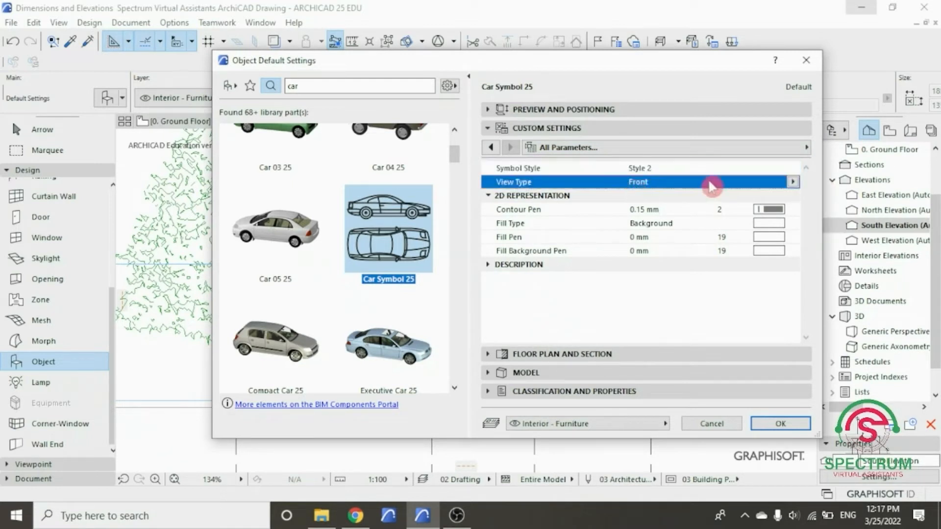
click(793, 181)
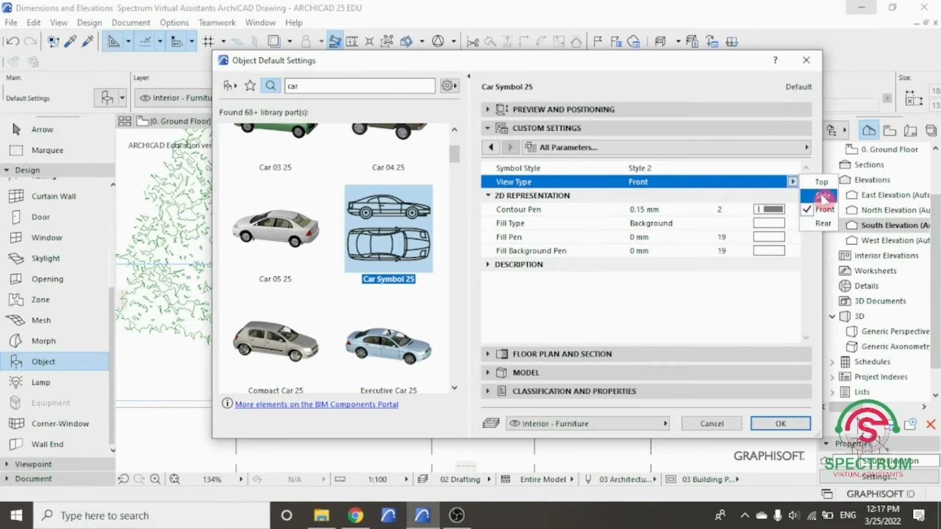
click(819, 207)
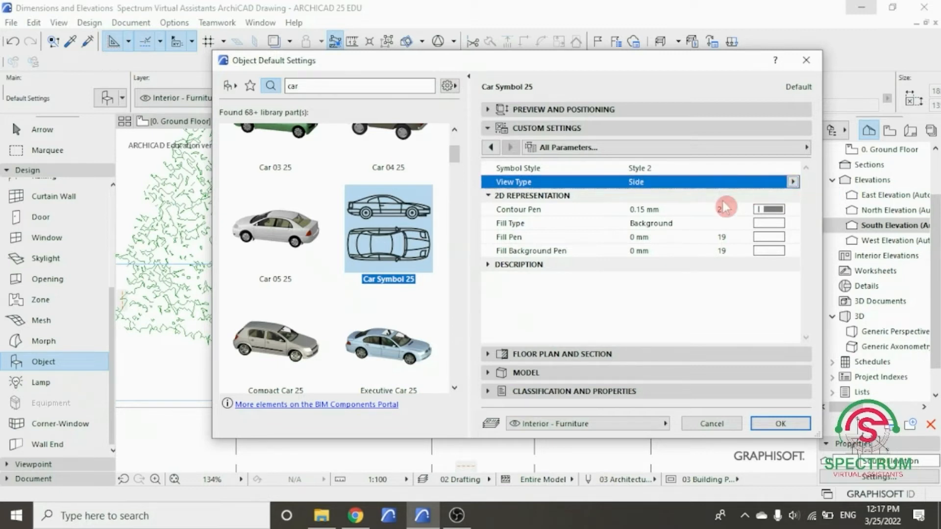
click(770, 209)
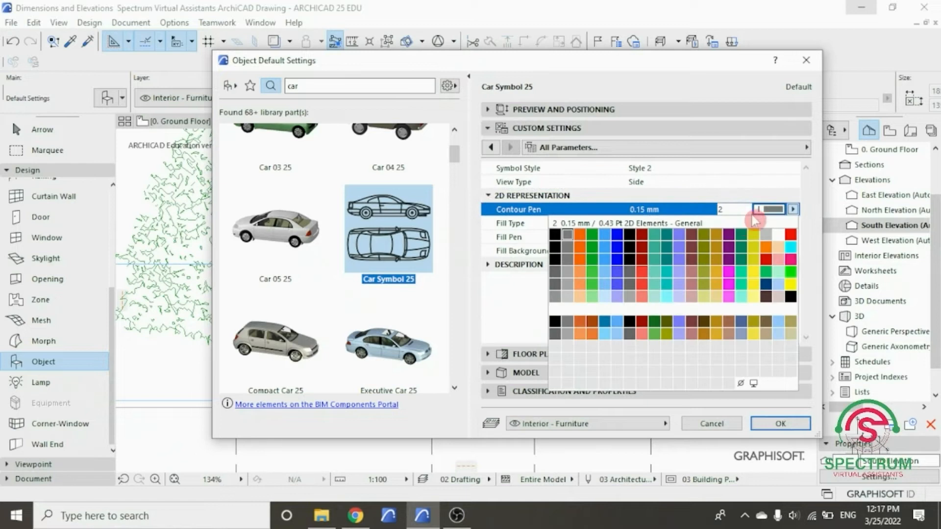
click(555, 259)
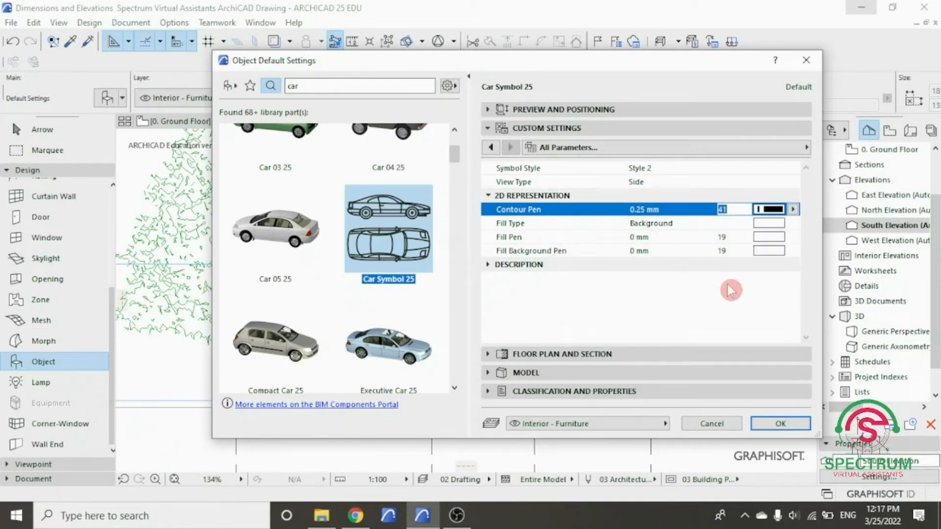
Review the car's Floor Plan and Section, Model, and Classification and Properties settings, and accept the object defaults.
click(646, 129)
click(616, 146)
drag(800, 193, 817, 185)
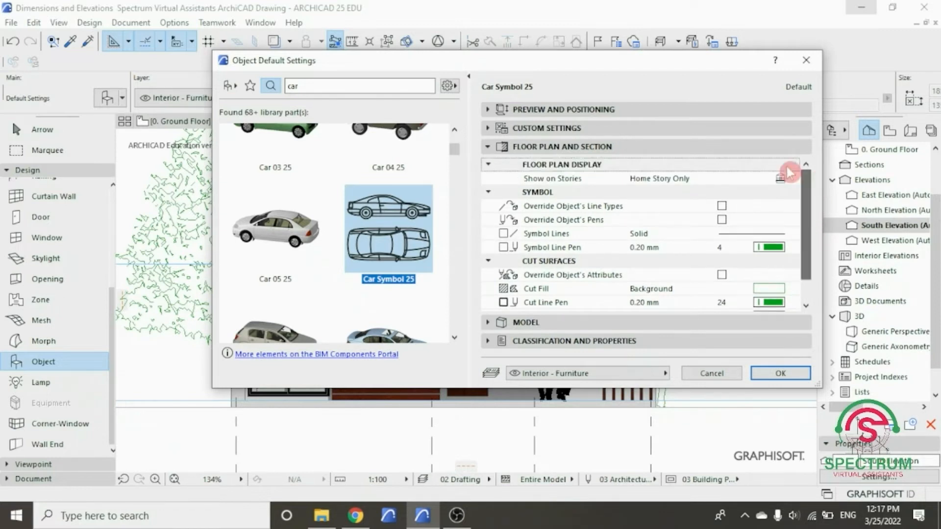
click(632, 146)
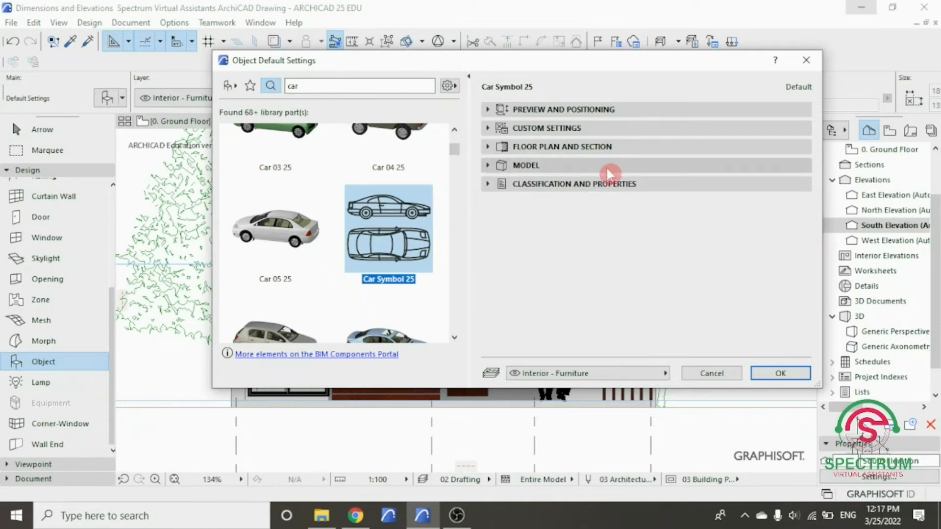
click(560, 168)
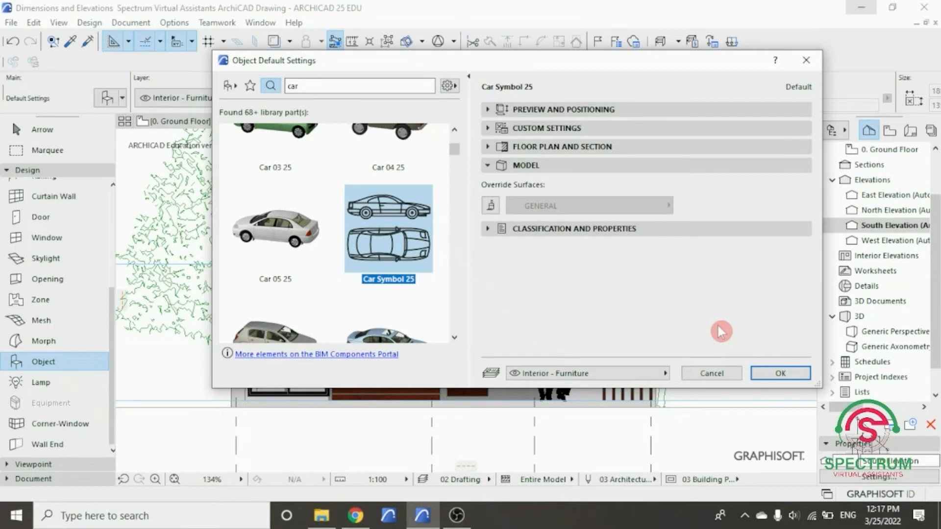
click(680, 227)
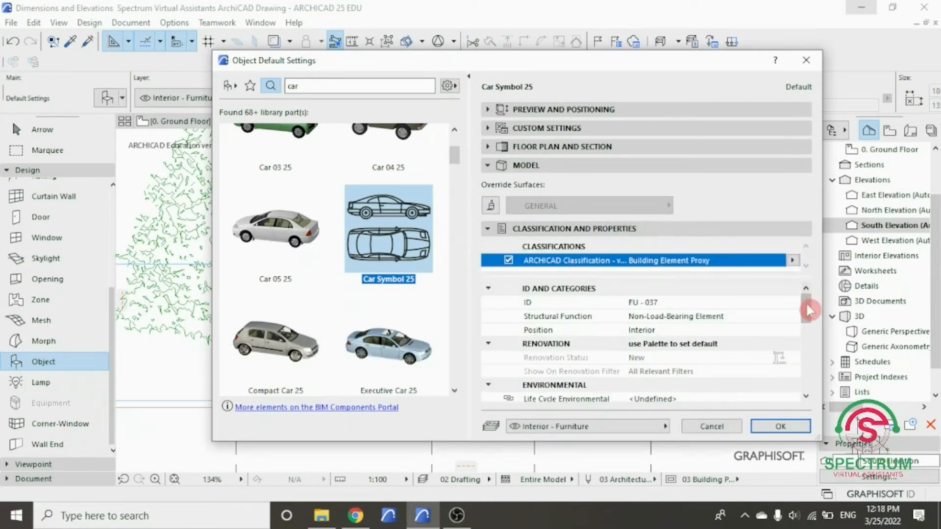
drag(807, 309, 825, 294)
click(800, 426)
Place the side-view car in the South Elevation beyond grid line D, slightly above the ground line, and end placement.
scroll(438, 324, down, 4)
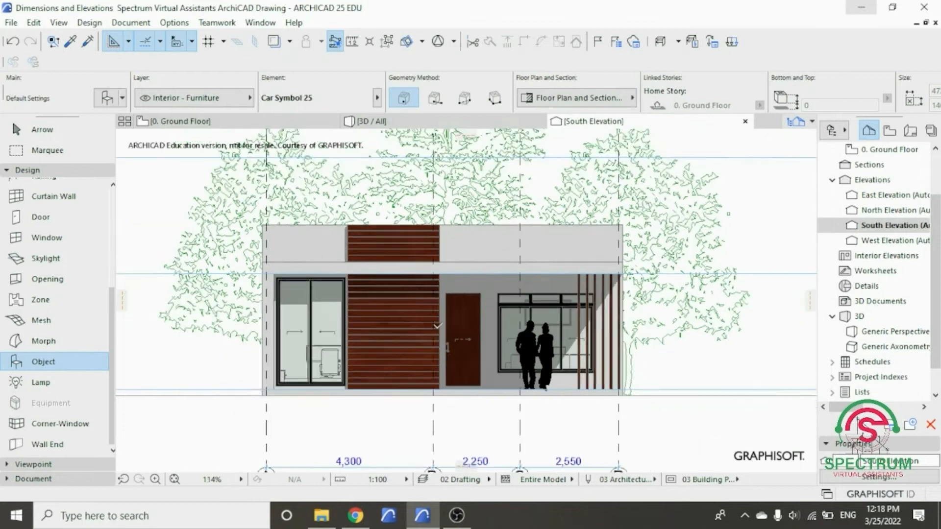
scroll(542, 351, up, 3)
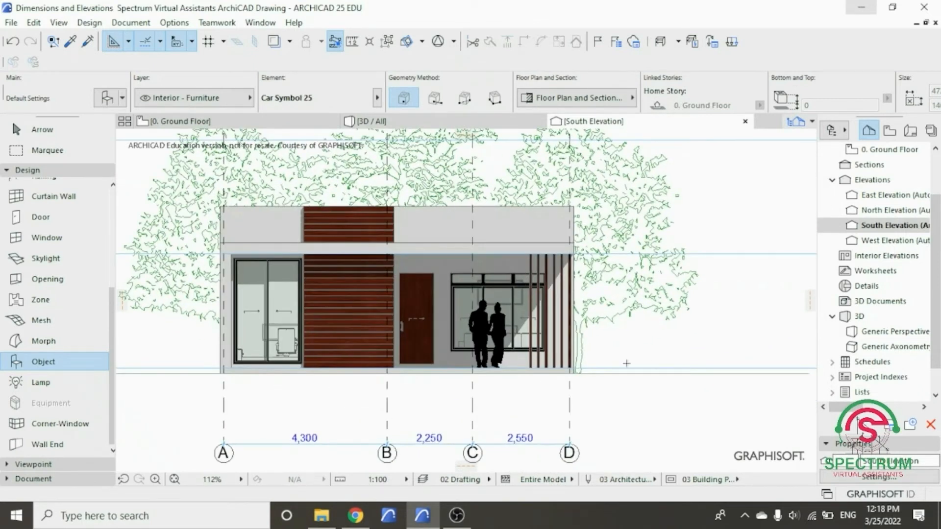
click(655, 351)
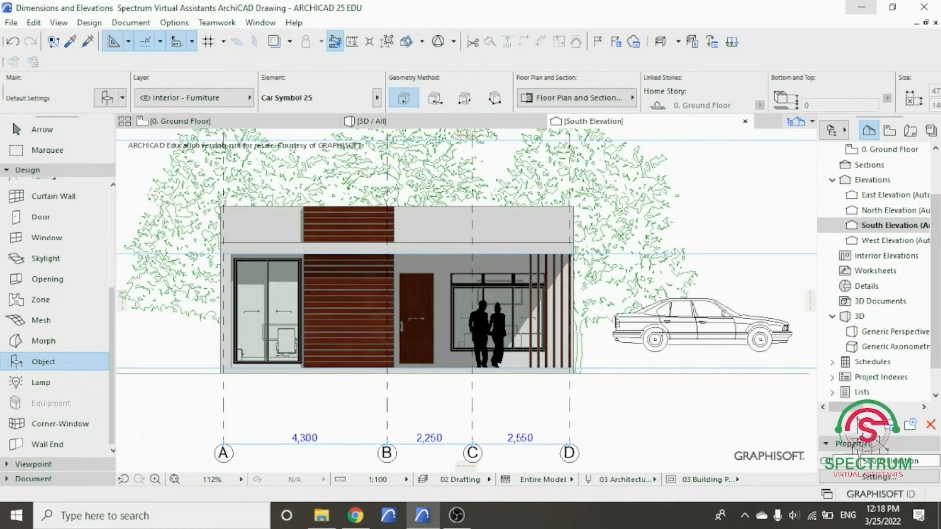
key(Escape)
Drag the car by its rear wheel's base point down onto the ground line, close to the house wall at grid line D.
click(667, 336)
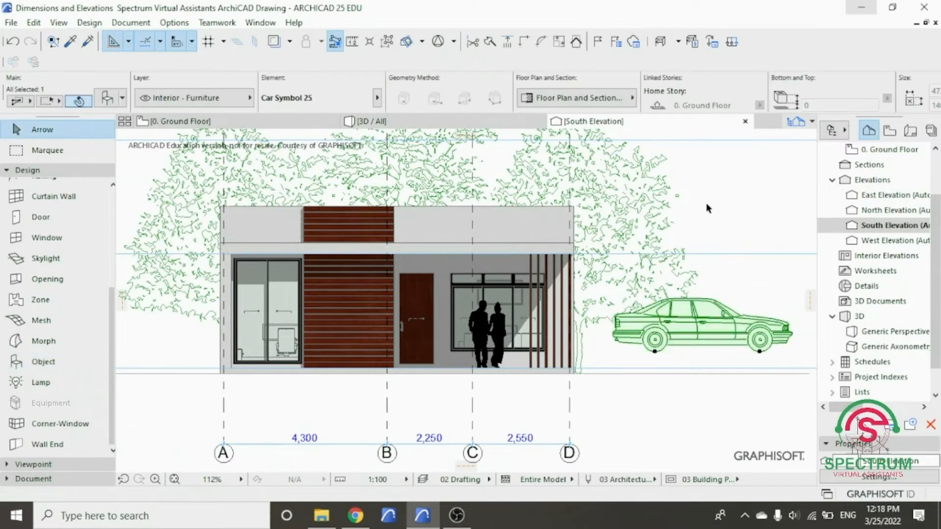
right_click(707, 208)
mouse_move(764, 280)
click(581, 279)
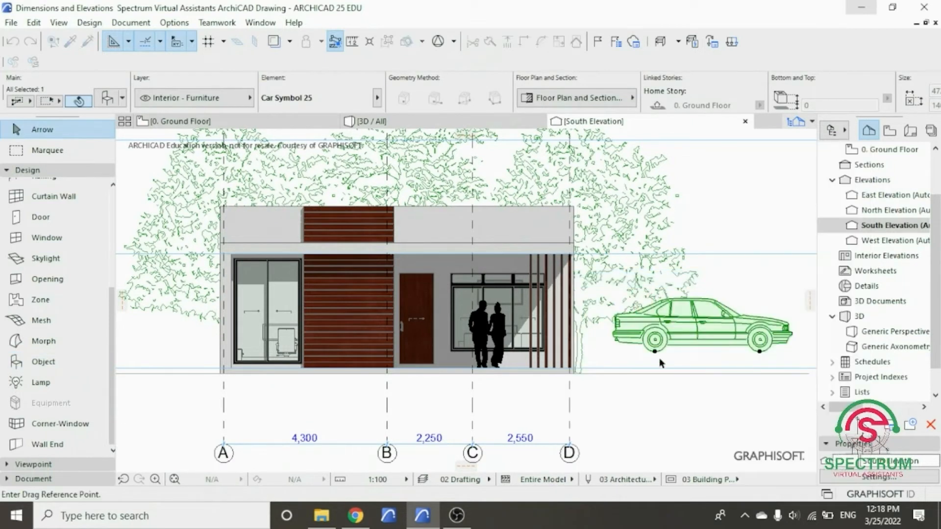
click(654, 352)
click(616, 374)
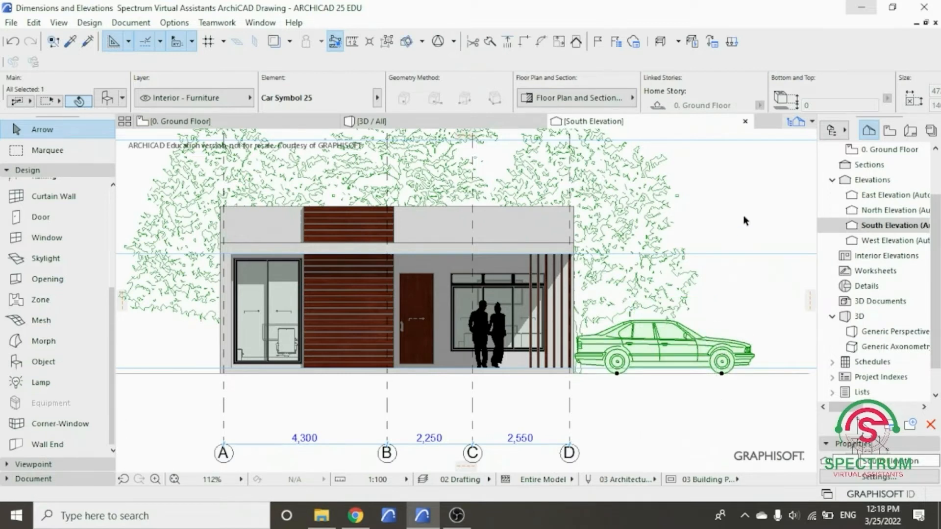
Drag the car slightly farther from the house along the ground line, and deselect it.
right_click(718, 275)
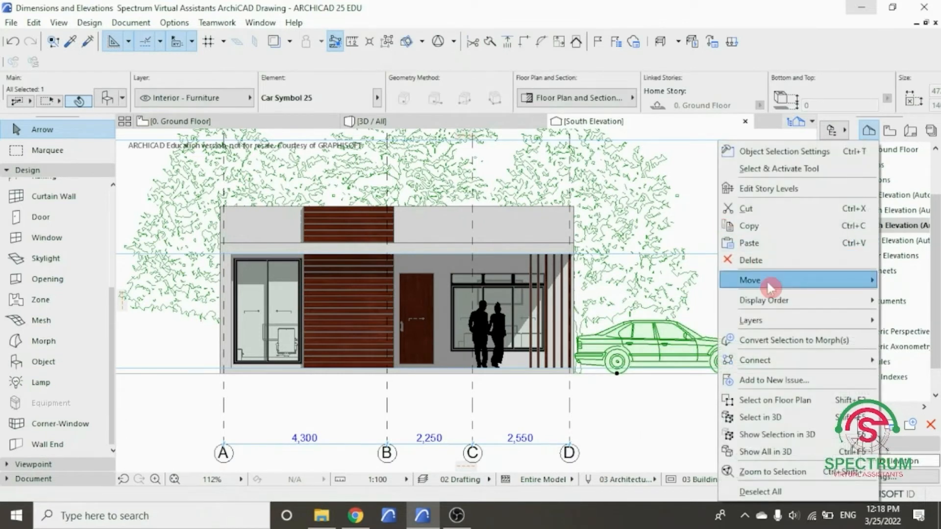
click(749, 278)
click(723, 374)
click(750, 373)
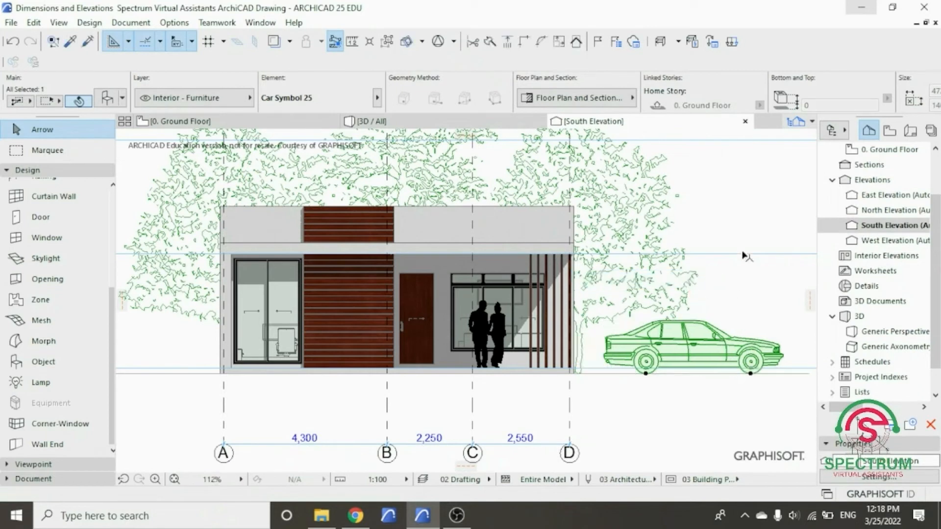
click(657, 315)
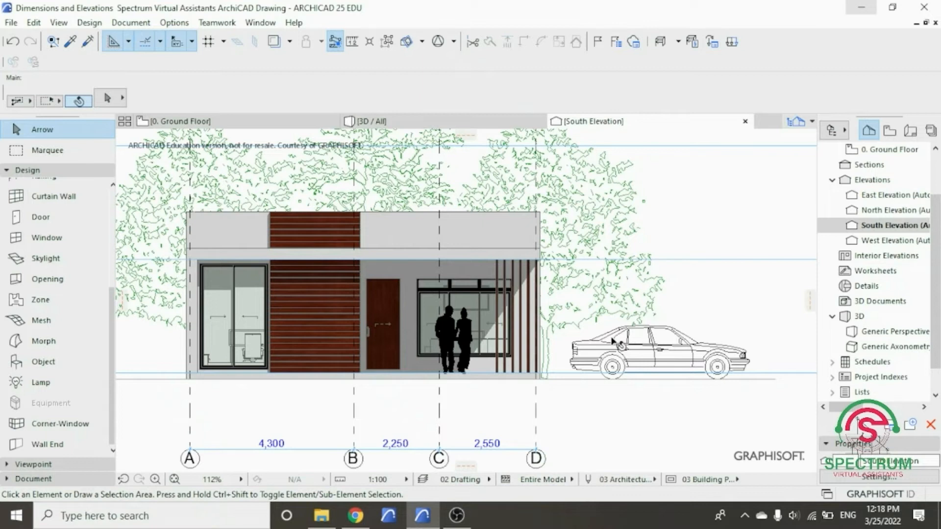
Change the view type of the car beside the house from Side to Front in its object settings.
click(623, 350)
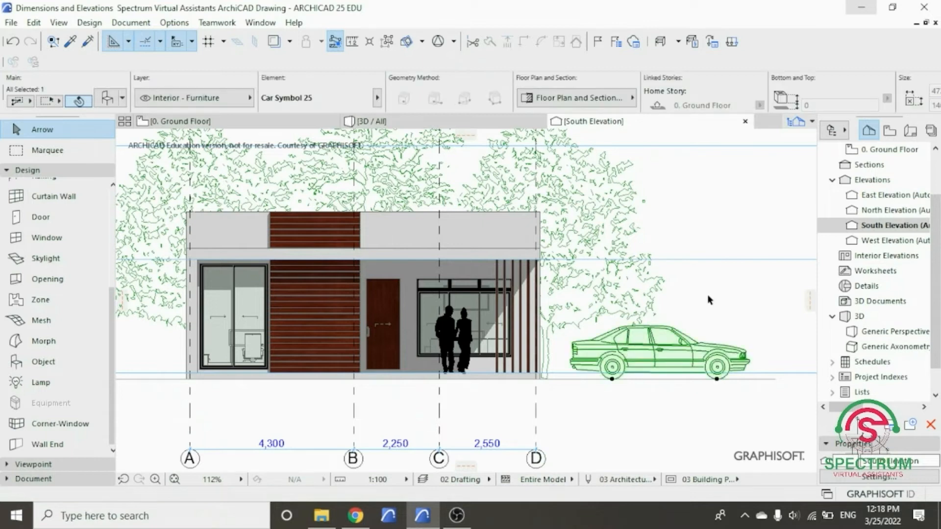
right_click(731, 208)
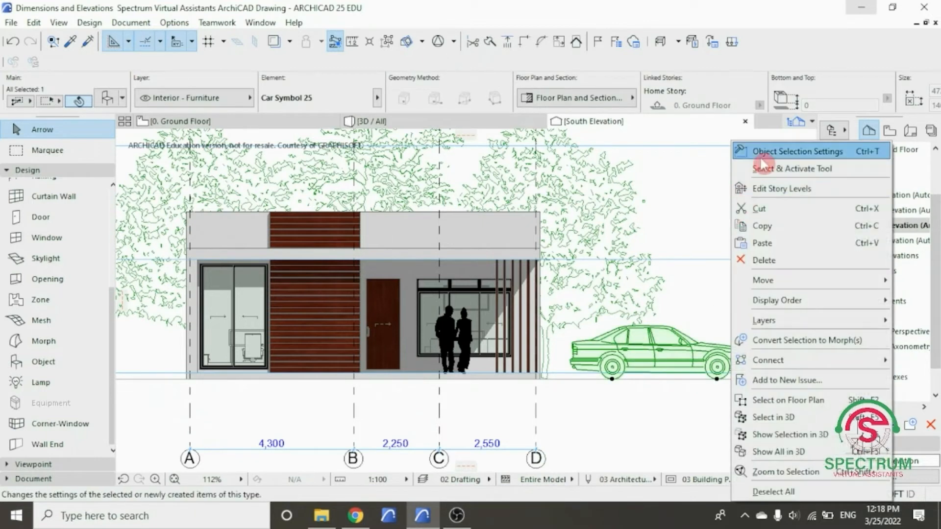
click(763, 163)
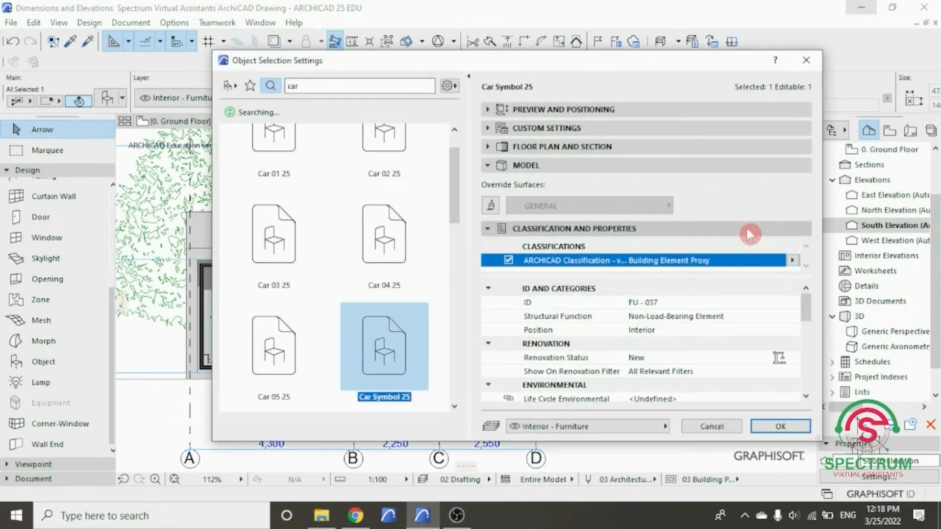
click(686, 129)
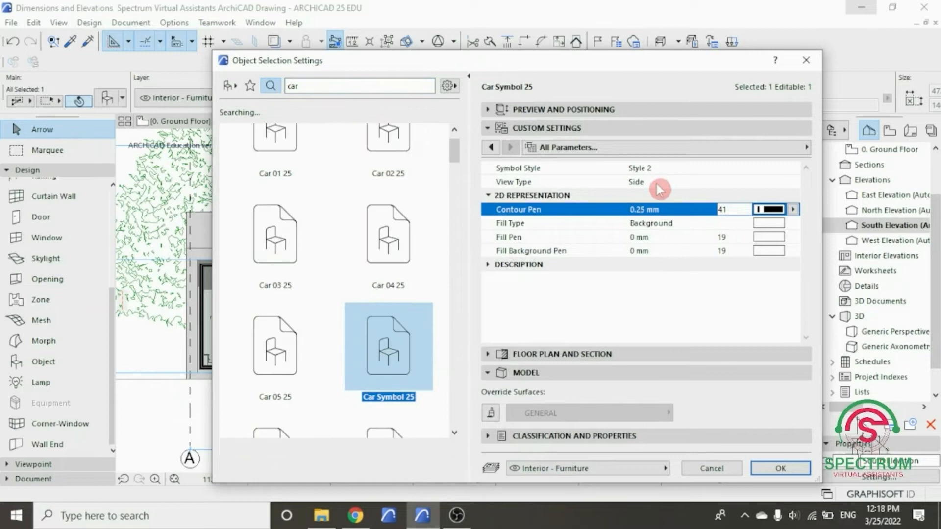
click(654, 183)
click(792, 185)
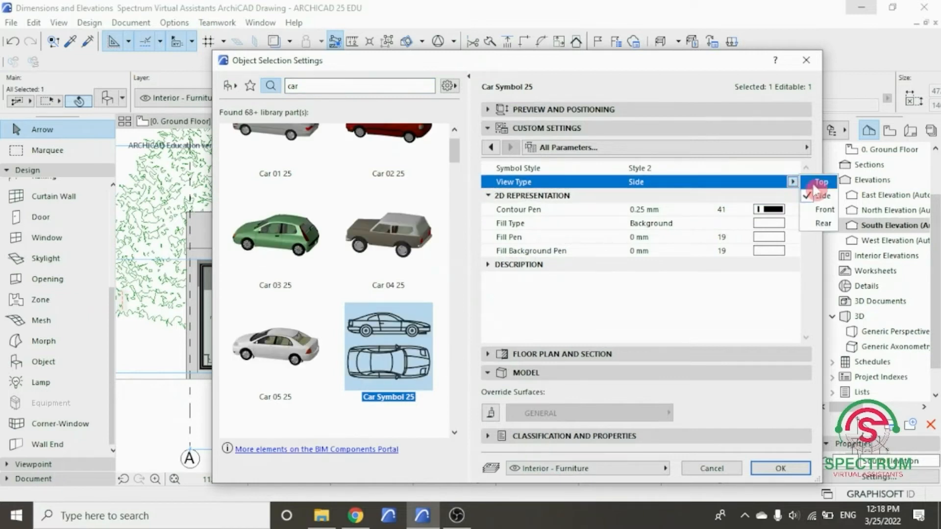
click(823, 210)
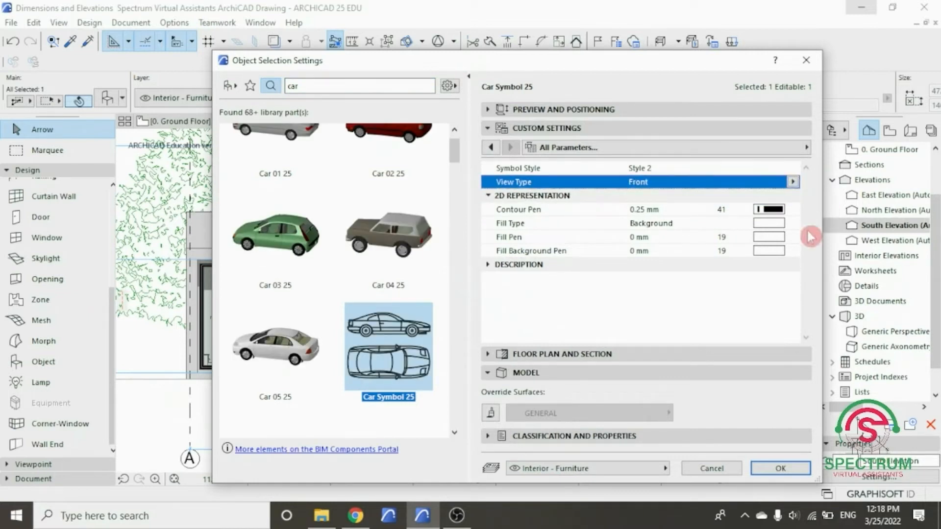
click(791, 470)
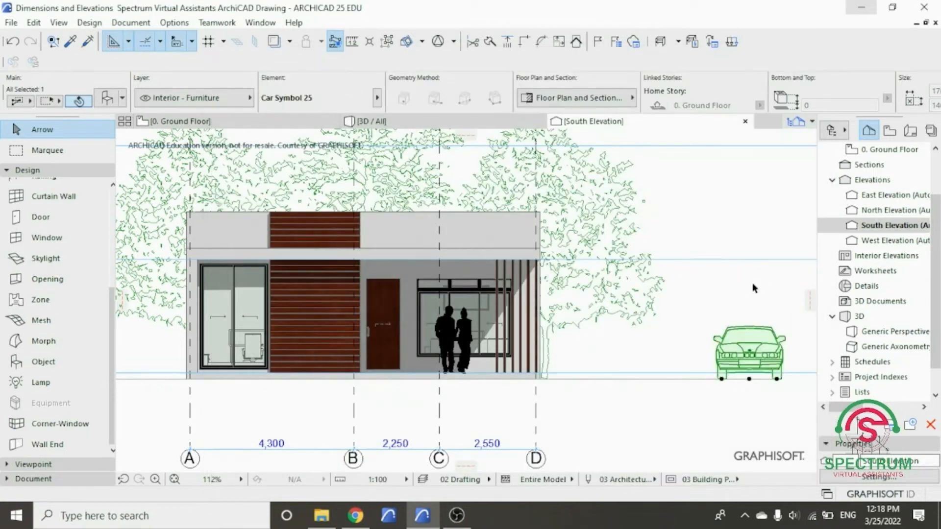
Drag the front-view car along the ground line to just beyond the house wall at grid line D, and deselect it.
right_click(715, 211)
mouse_move(766, 281)
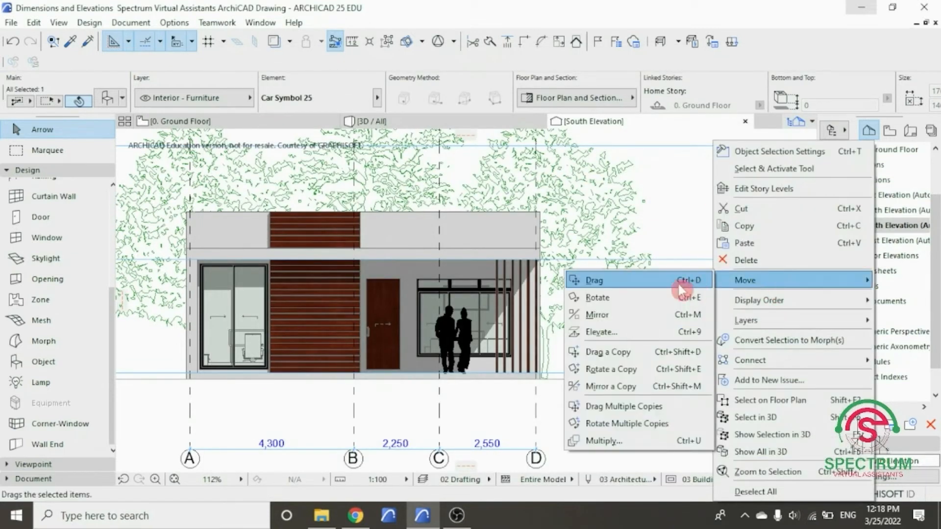
click(678, 283)
click(749, 379)
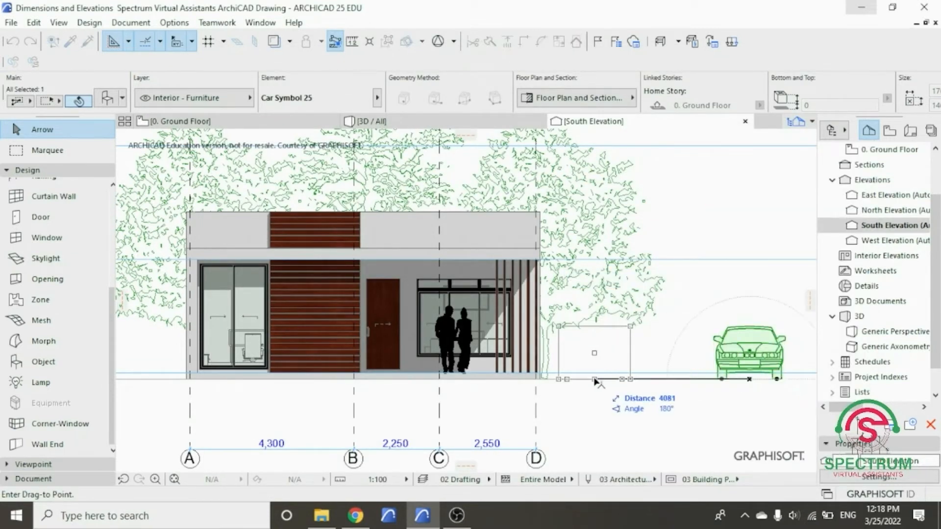
click(588, 379)
key(Escape)
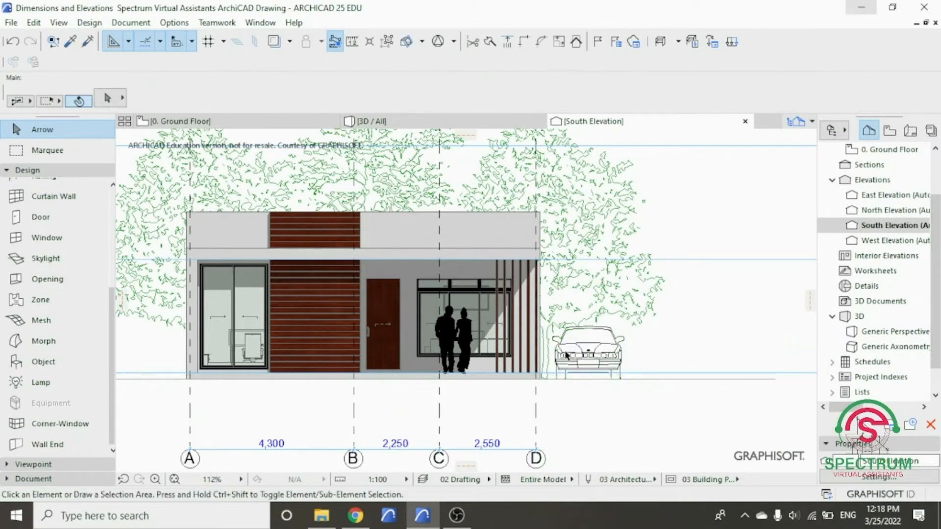
scroll(200, 290, up, 2)
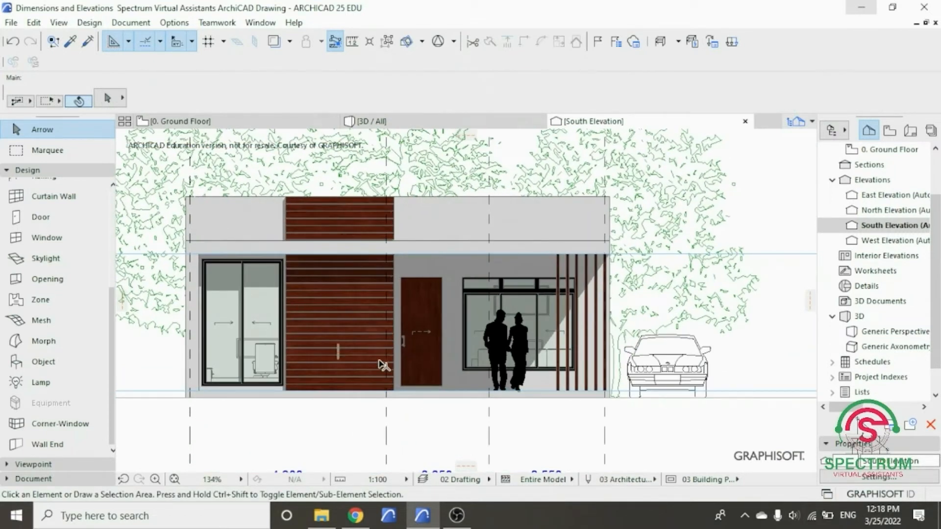
scroll(392, 365, up, 1)
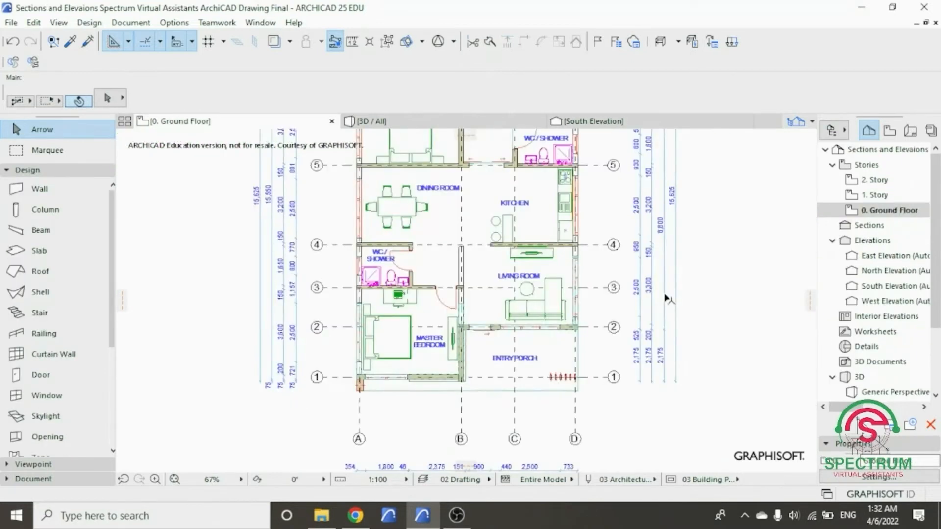
Place a section line across the ground floor between grid lines 2 and 3, through the master bedroom and living room, facing the entry porch.
scroll(645, 205, up, 3)
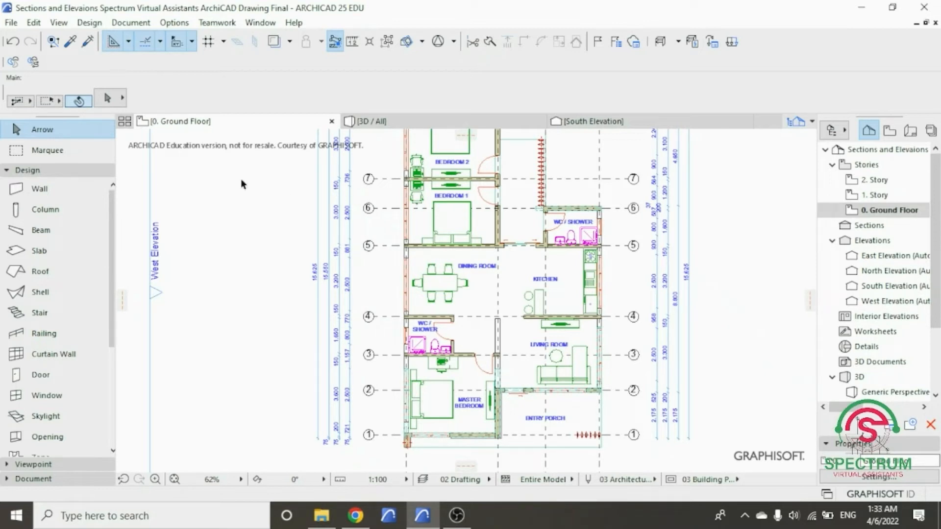
click(68, 173)
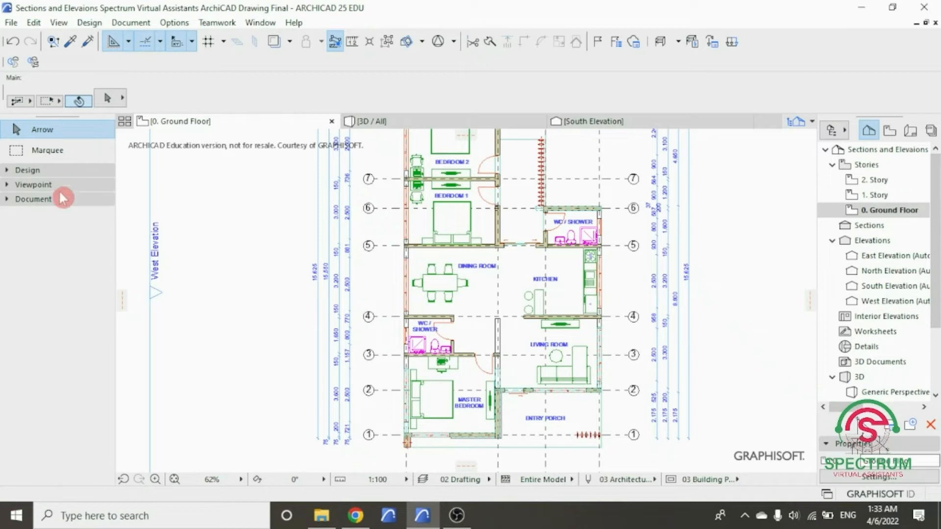
click(59, 189)
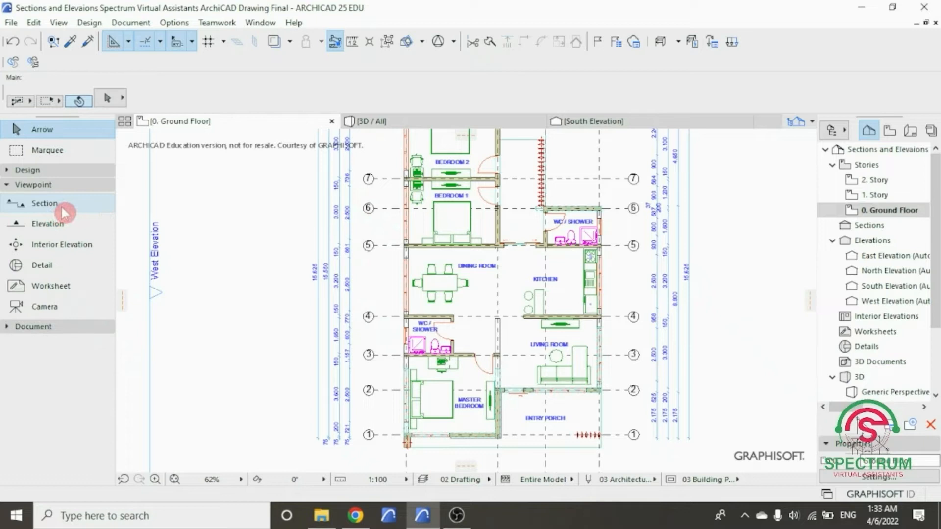
click(55, 205)
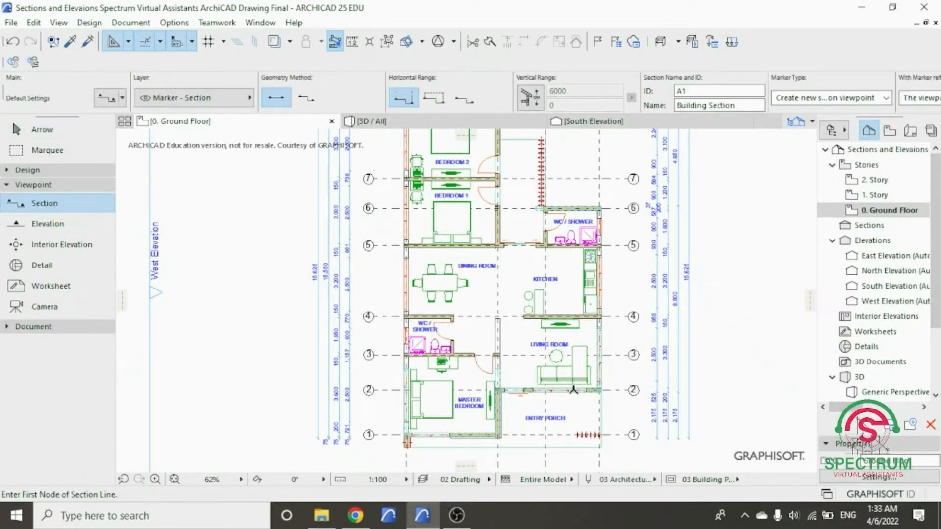
scroll(573, 391, up, 3)
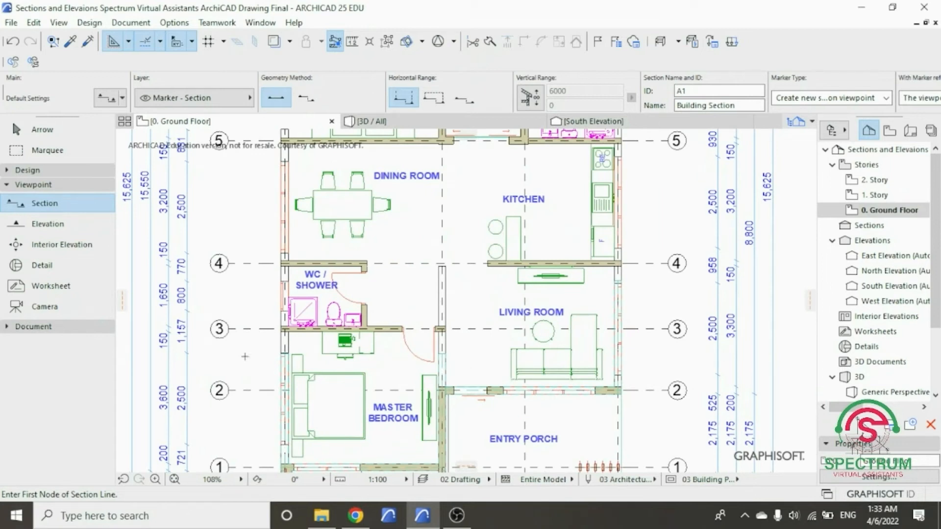
click(242, 361)
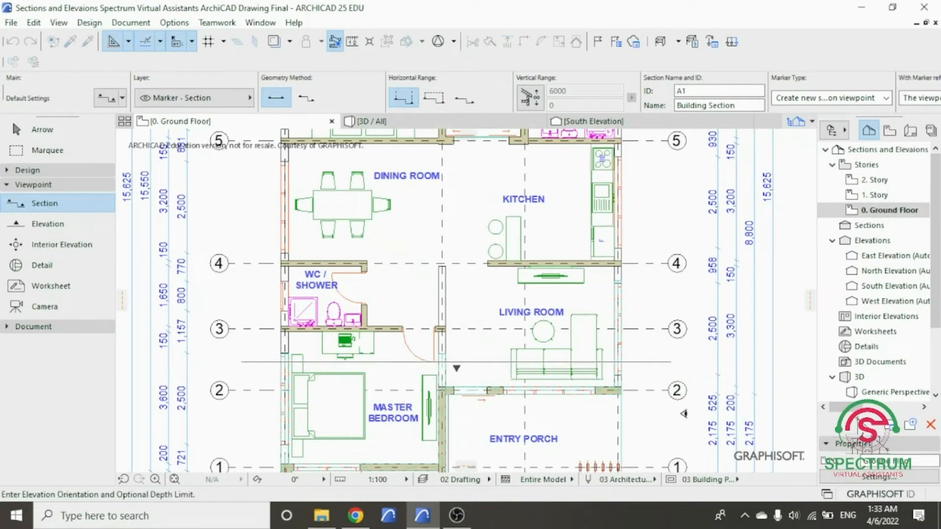
click(683, 414)
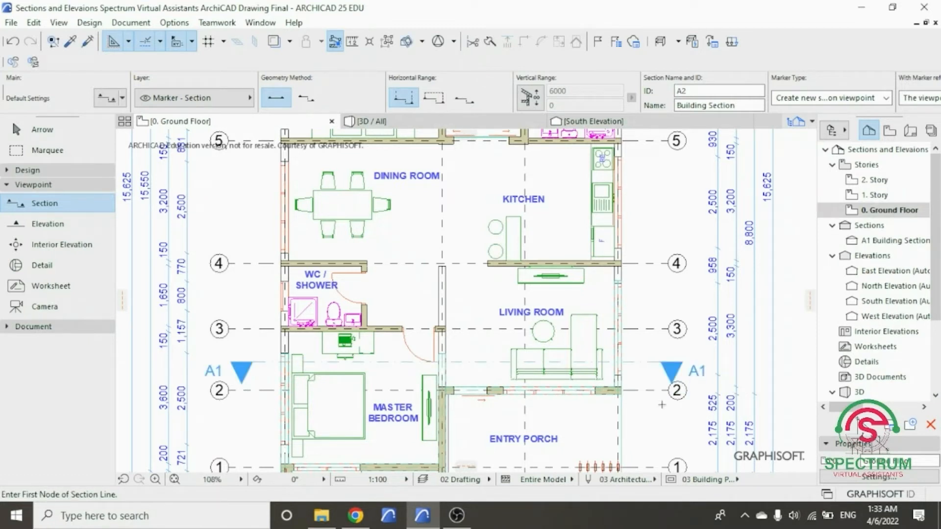
key(Escape)
Open the new section line's selection settings and set its Reference ID to A.
click(658, 363)
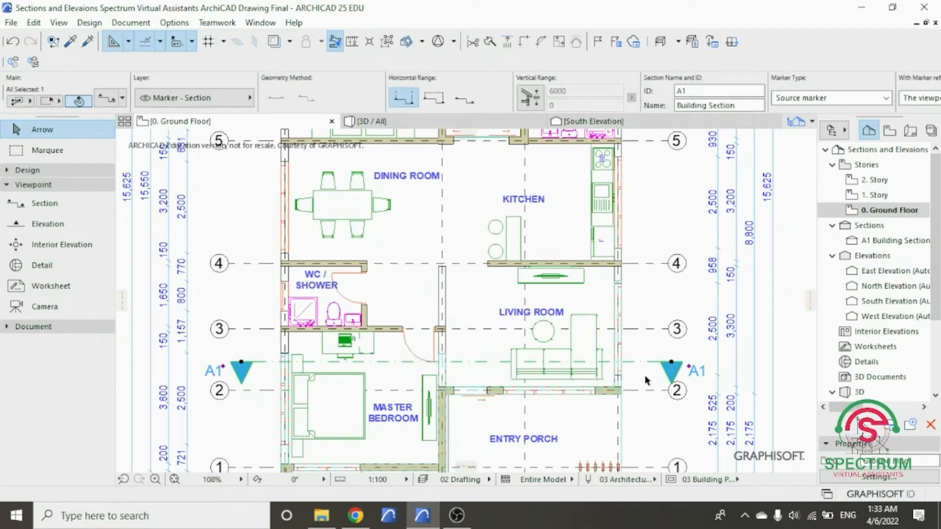
right_click(651, 421)
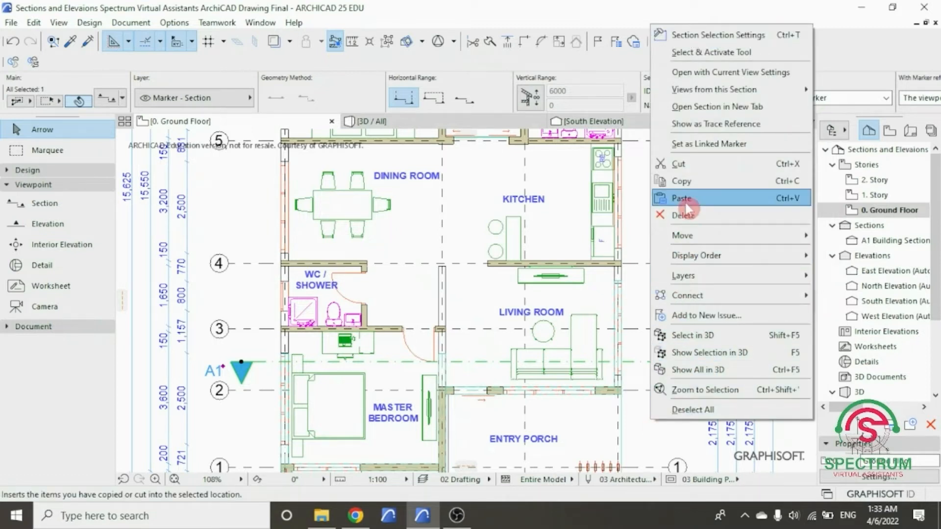
click(697, 35)
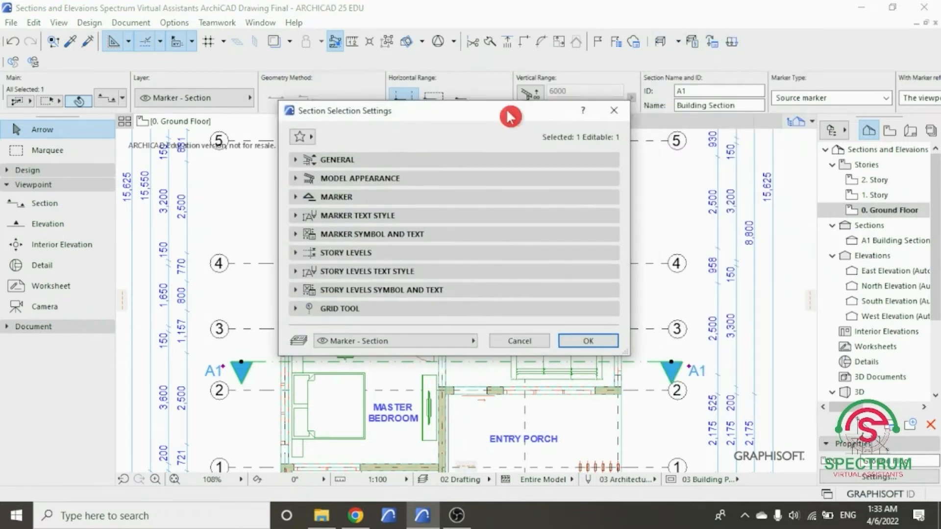
drag(636, 369, 691, 450)
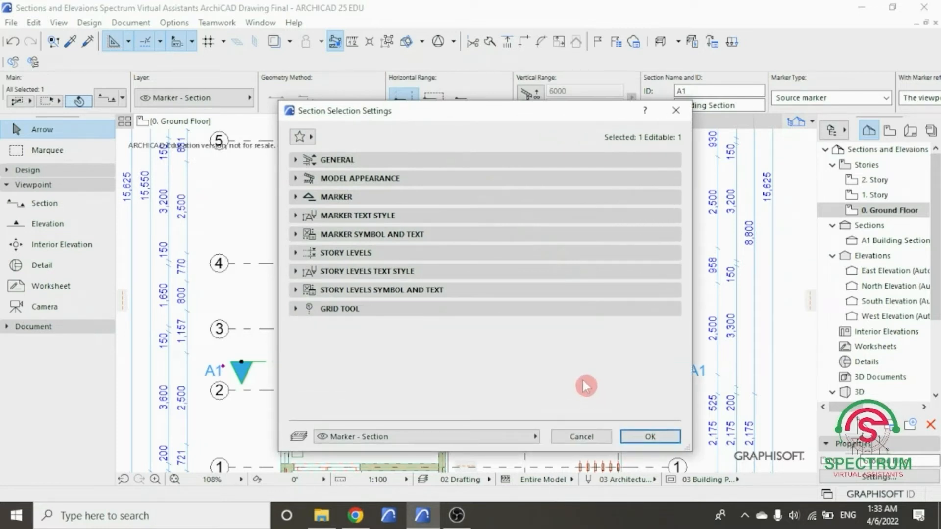
drag(412, 116, 333, 58)
click(311, 107)
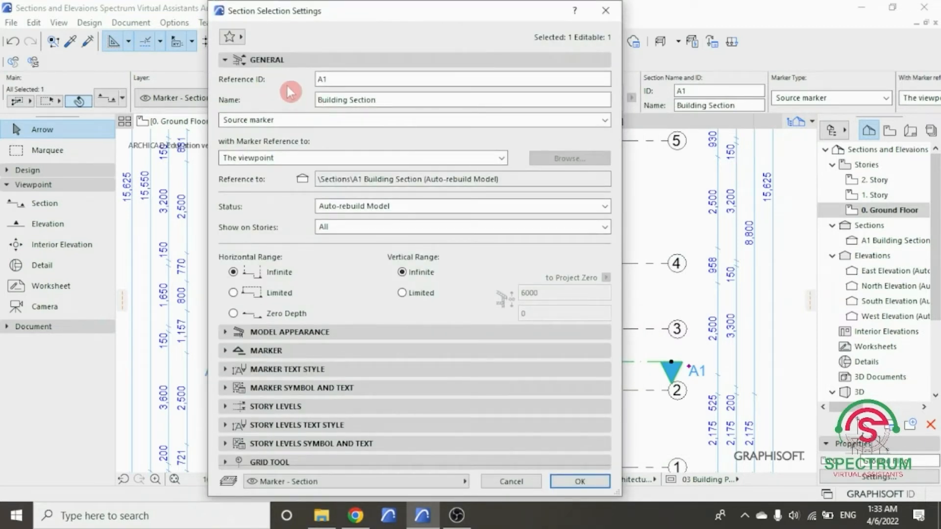
double_click(326, 78)
text(a)
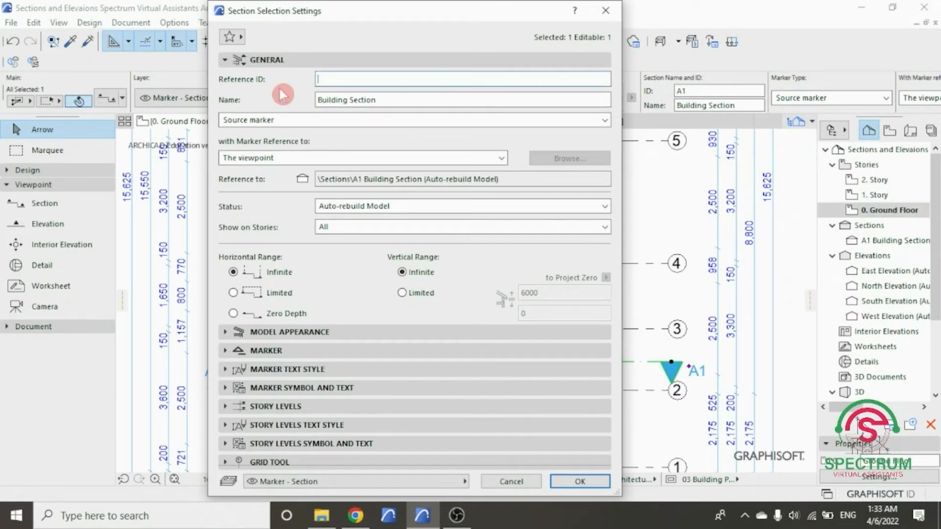
text(A)
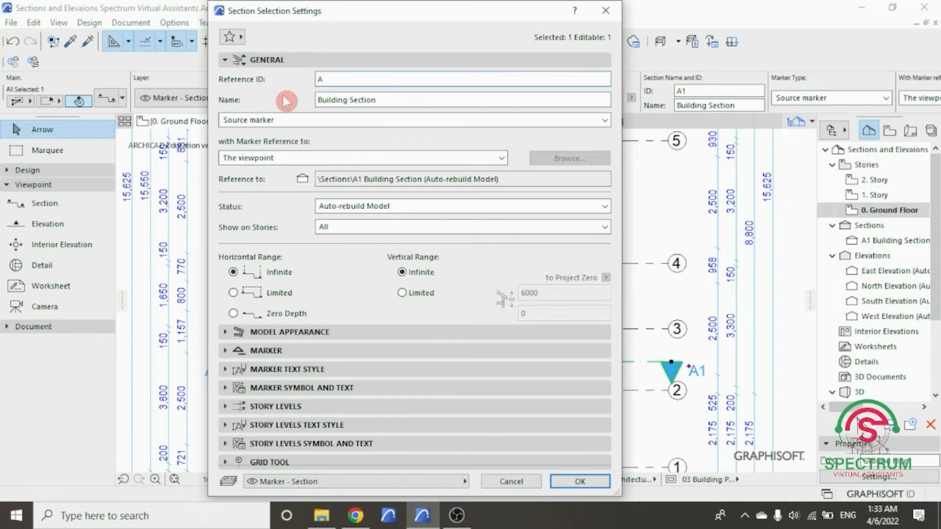
Keep the section as a Source marker referencing the viewpoint, with Auto-rebuild Model status, shown on All stories.
click(605, 120)
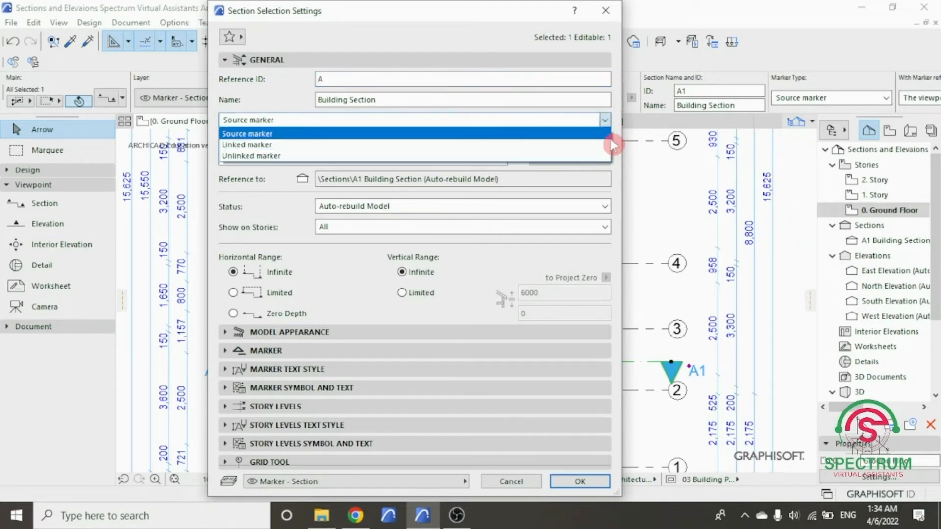
click(610, 139)
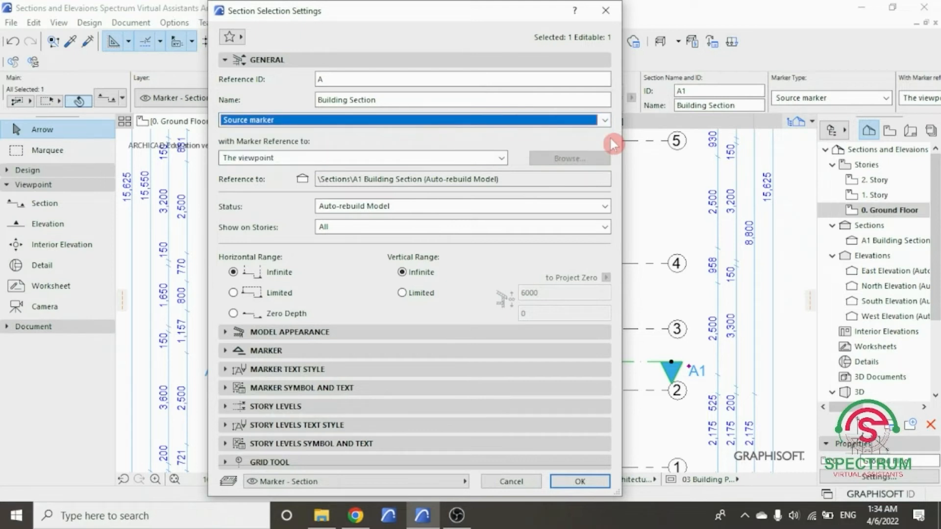
click(502, 157)
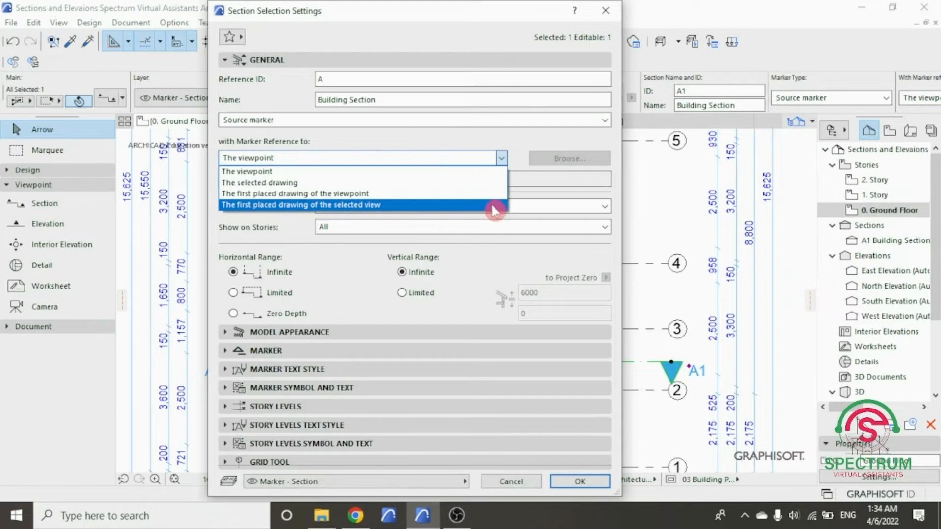
click(500, 171)
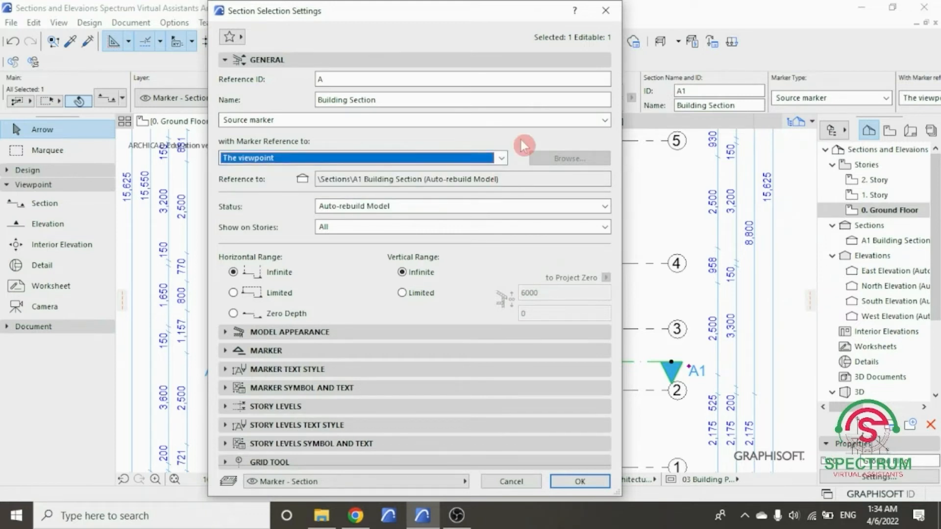
click(603, 206)
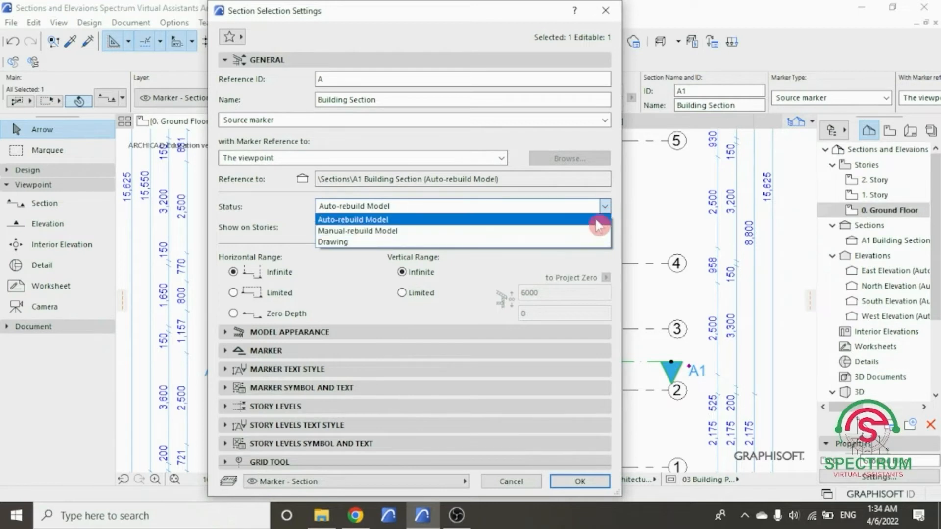
click(599, 219)
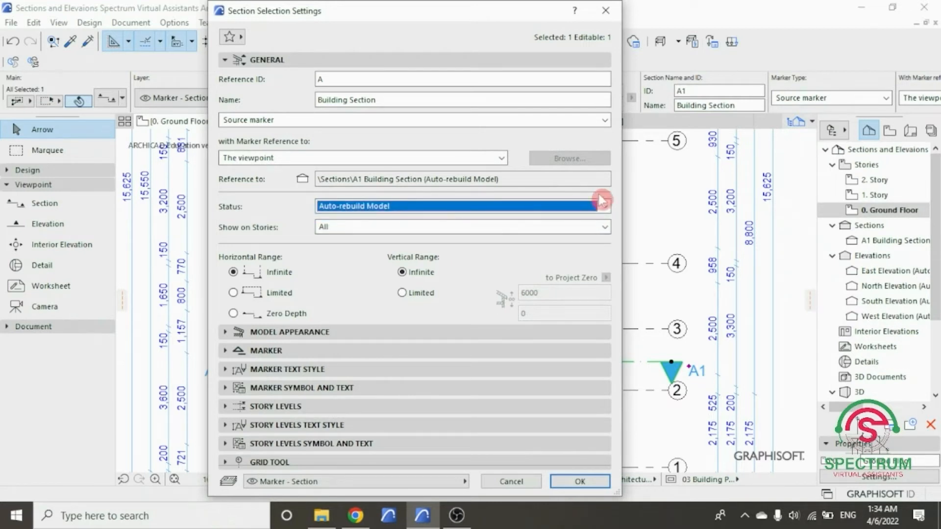
click(604, 227)
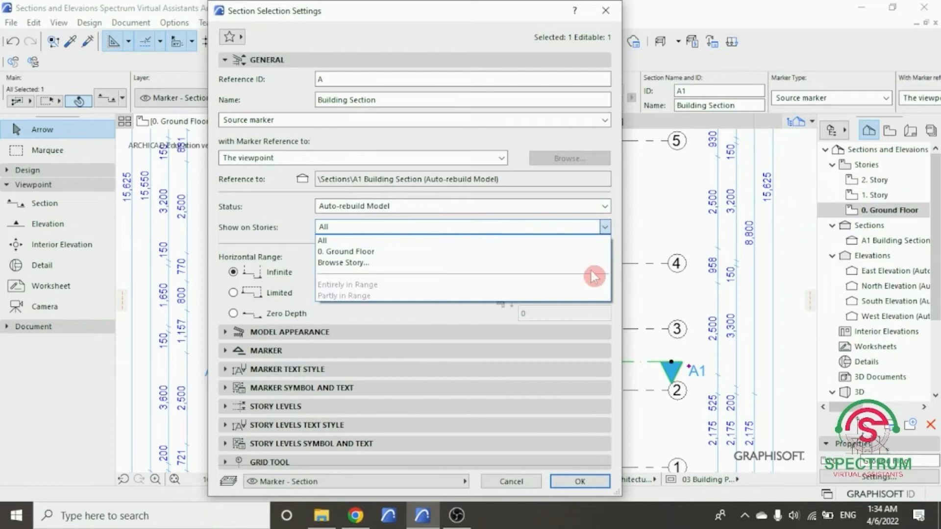
click(596, 241)
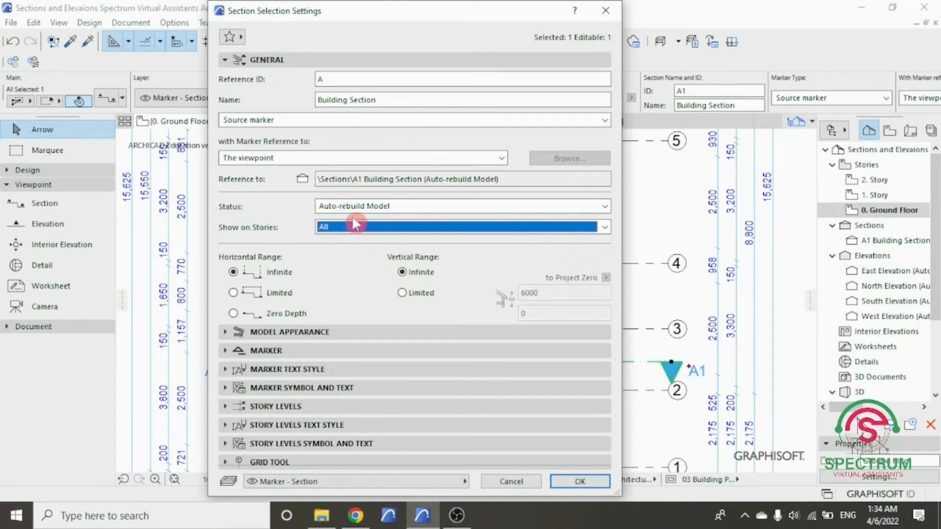
Review the section's Model Appearance settings for cut elements, uncut elements and sun in an enlarged settings dialog.
click(281, 58)
click(277, 80)
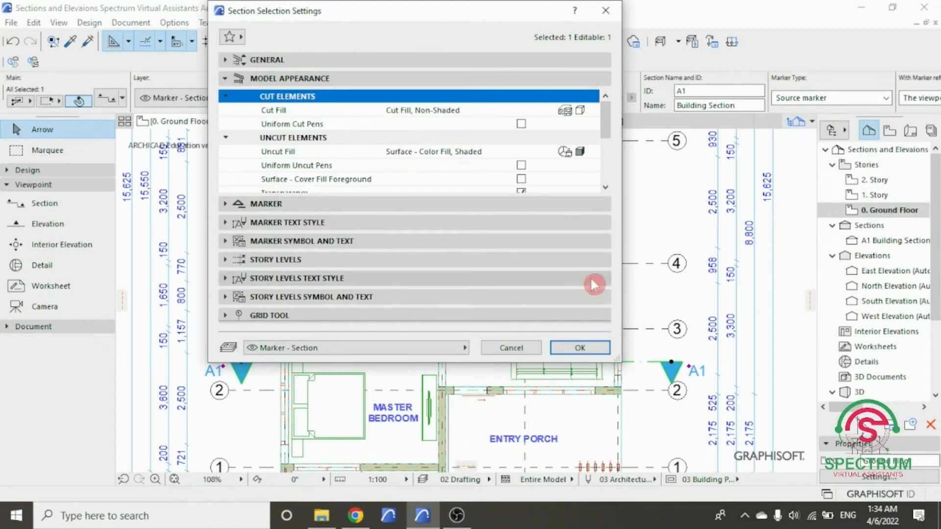
drag(617, 362, 674, 455)
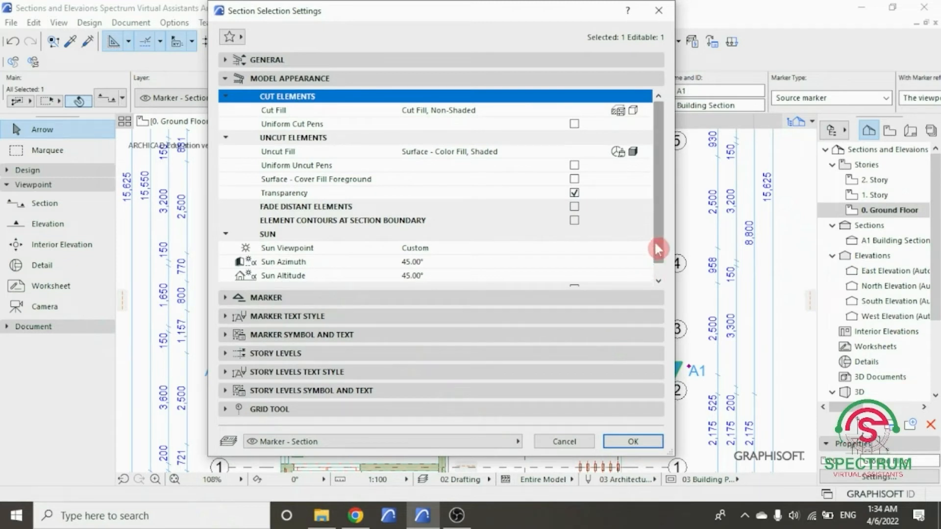
mouse_move(654, 245)
mouse_down()
mouse_move(657, 267)
mouse_move(657, 244)
mouse_up()
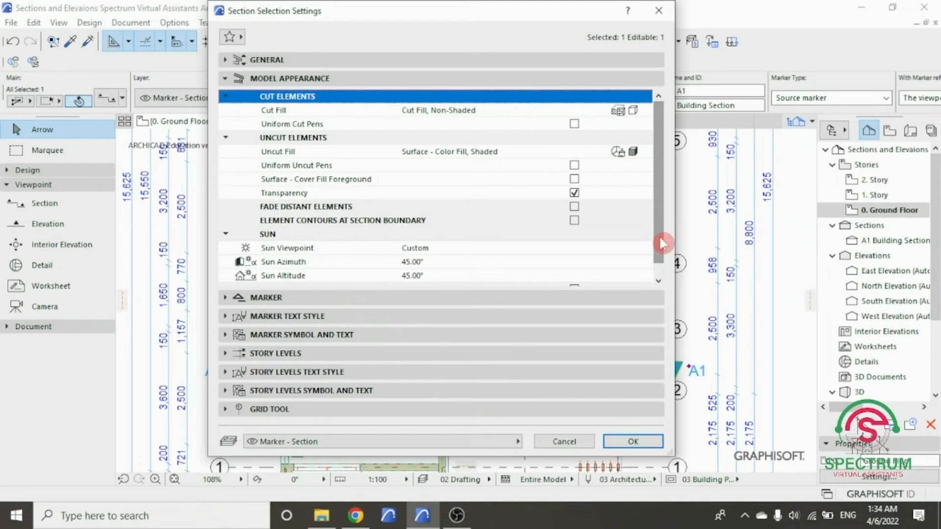
click(492, 81)
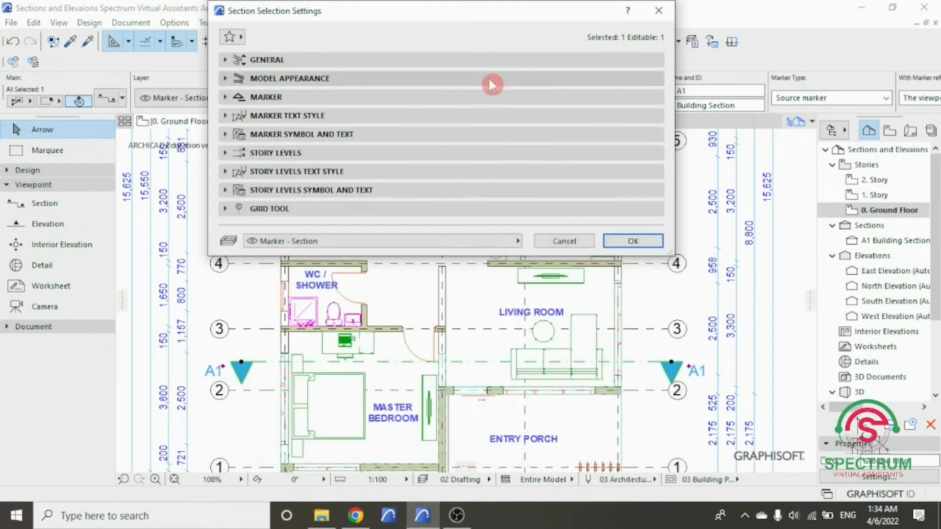
Keep the section marker line as Dot & Dashed with pen 85 and a Continuous line.
click(399, 101)
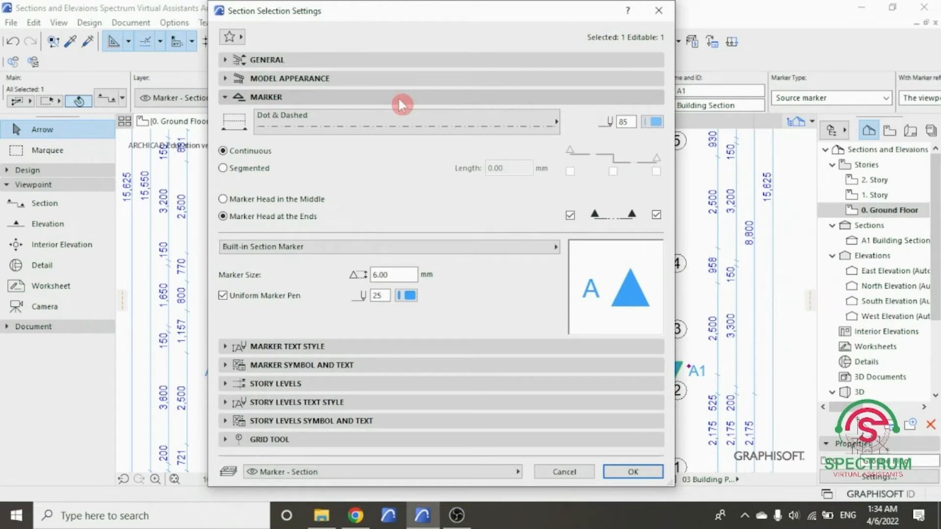
click(401, 124)
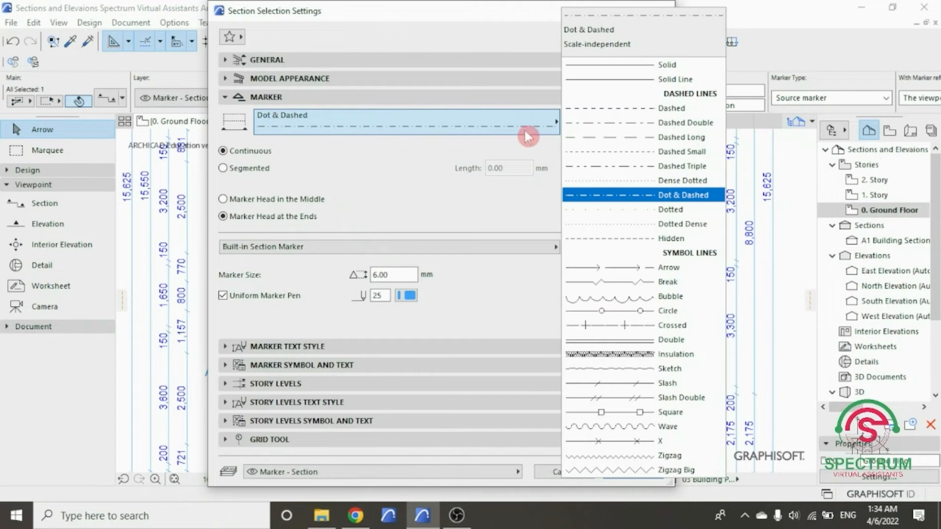
click(632, 196)
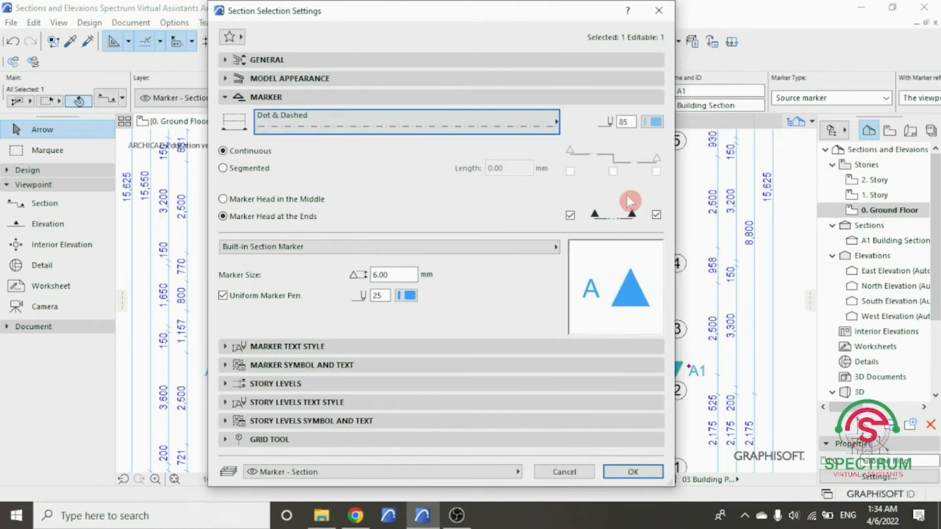
click(656, 124)
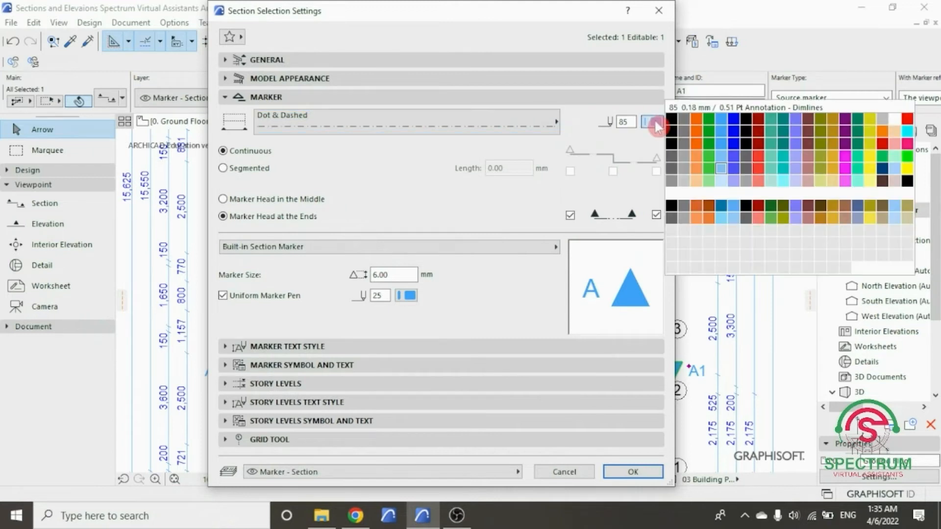
click(720, 169)
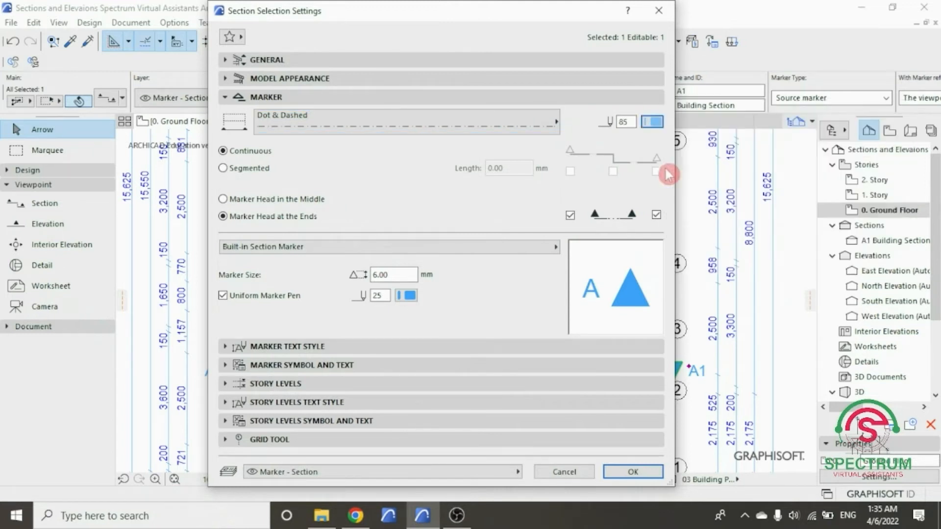
click(223, 151)
Keep the Built-in Section Marker with uniform pen 25 and set its marker size to 3 mm.
click(538, 251)
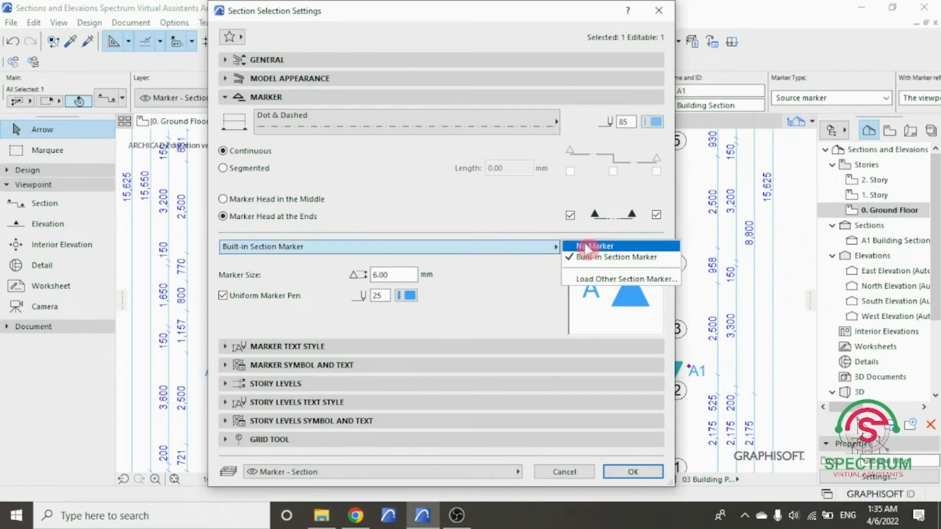
click(595, 257)
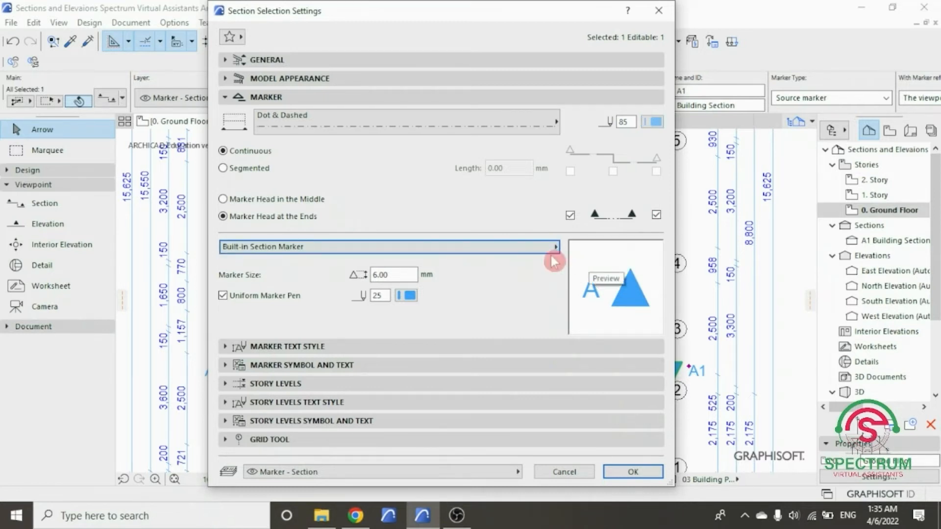
drag(393, 273, 356, 275)
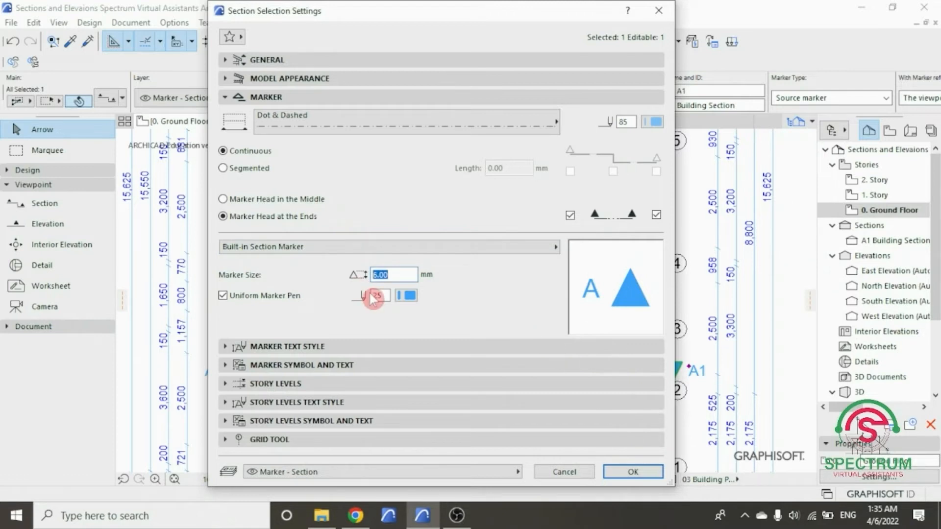
text(3)
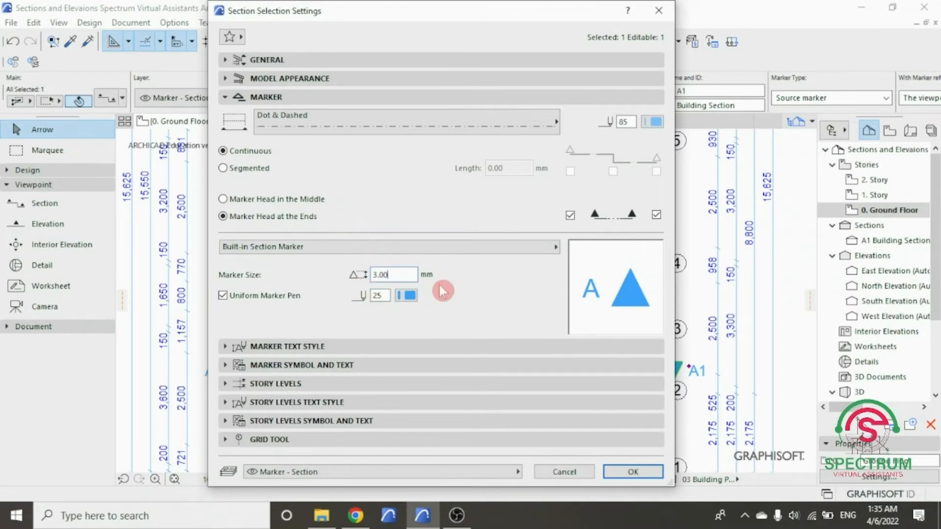
click(407, 296)
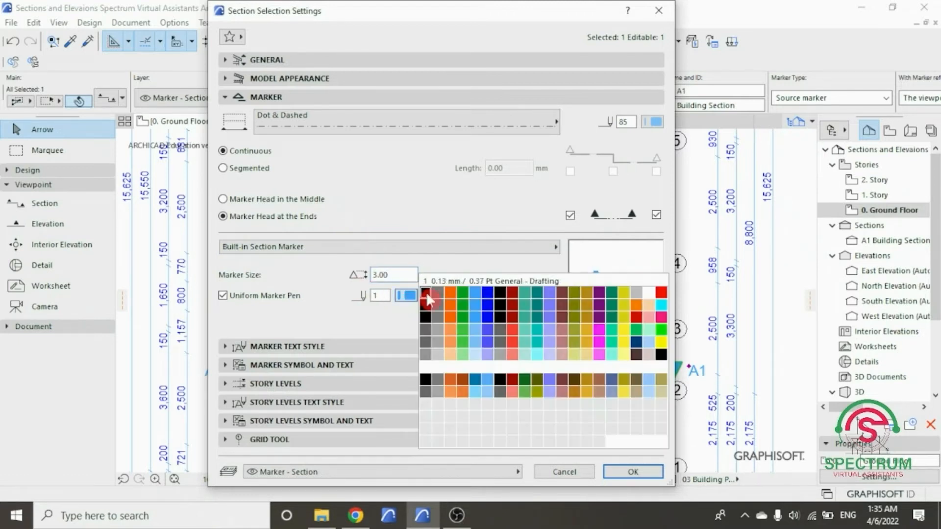
click(472, 311)
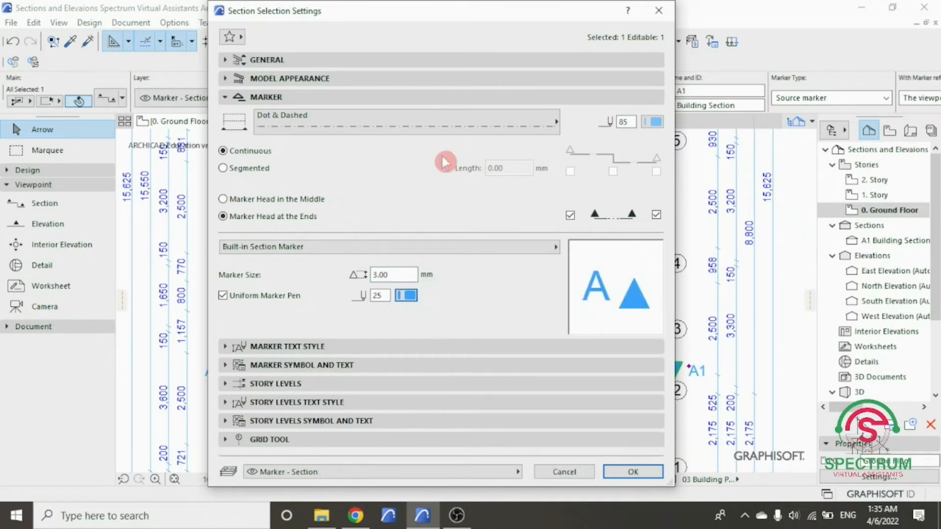
click(436, 104)
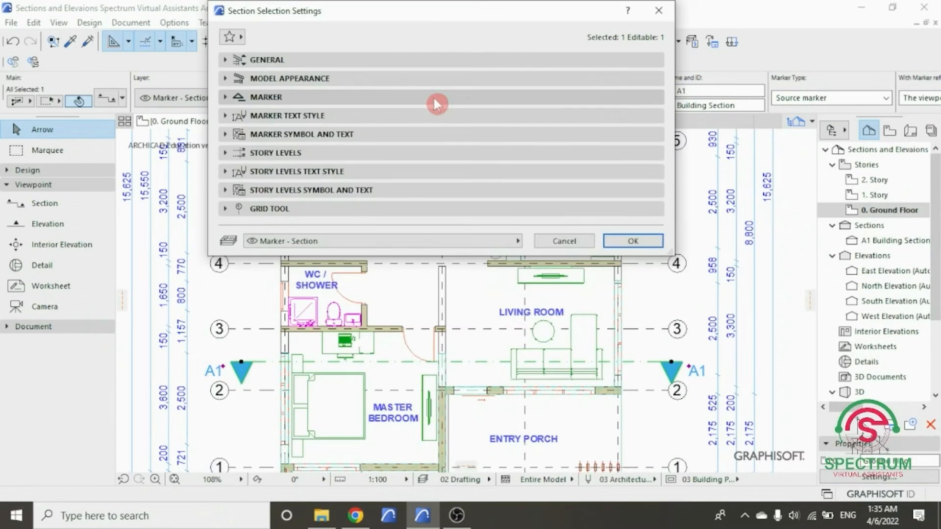
Check the marker text style, and keep the marker symbol as Triangle 2 with Foreground fill and text rotation Align with Section Line.
click(415, 117)
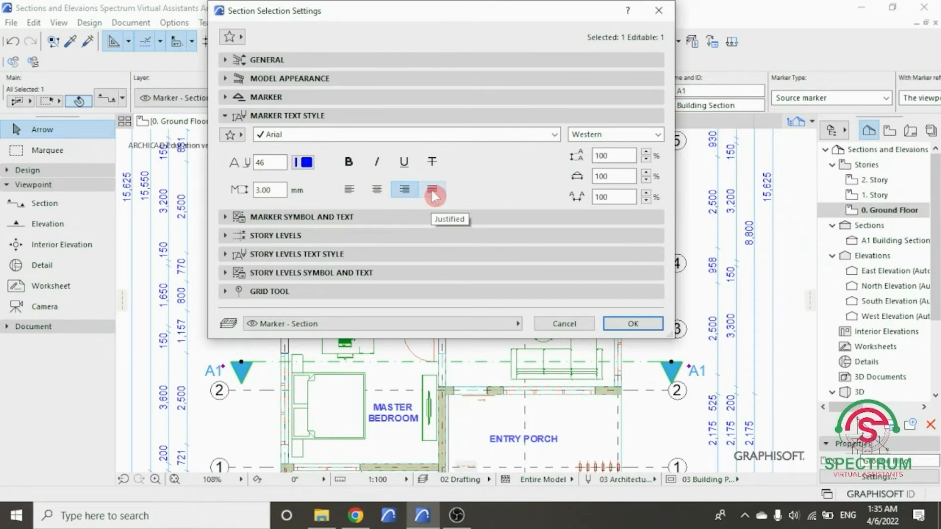
click(405, 116)
click(363, 134)
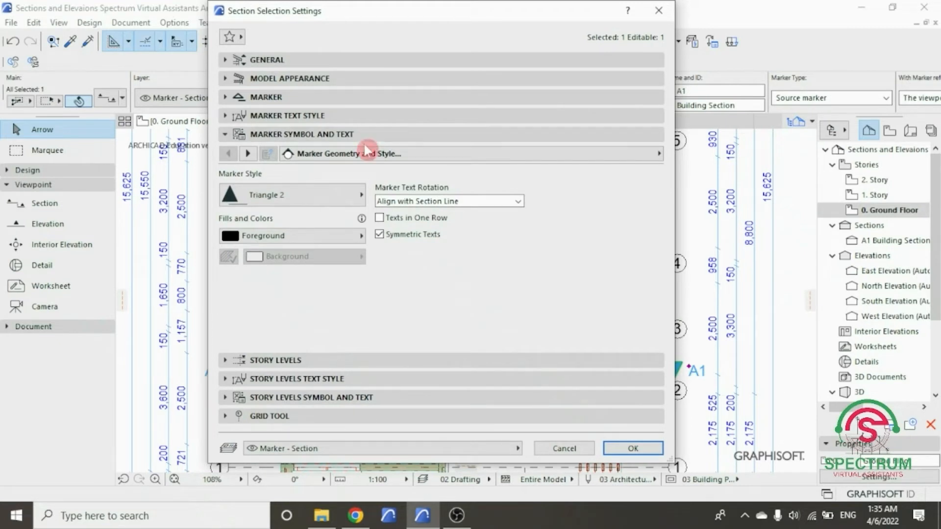
click(365, 153)
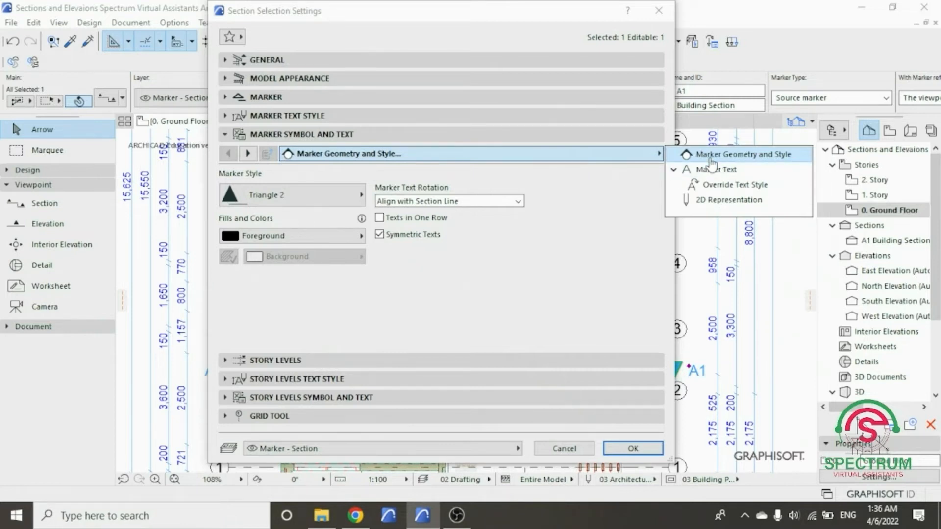
click(328, 199)
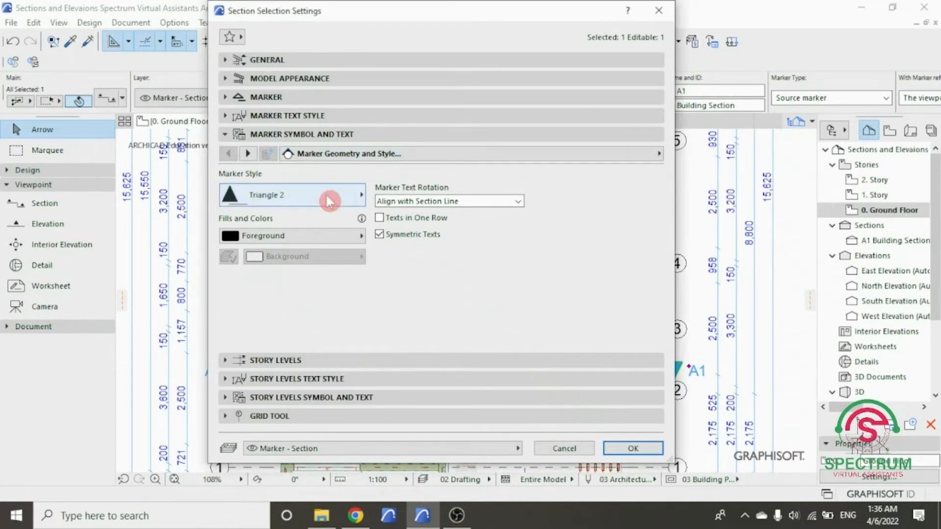
click(329, 199)
click(413, 241)
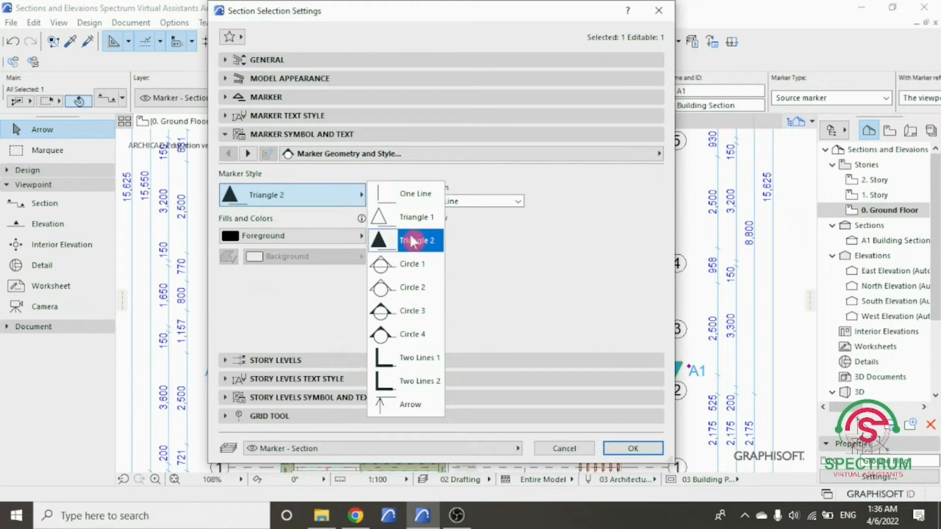
click(363, 236)
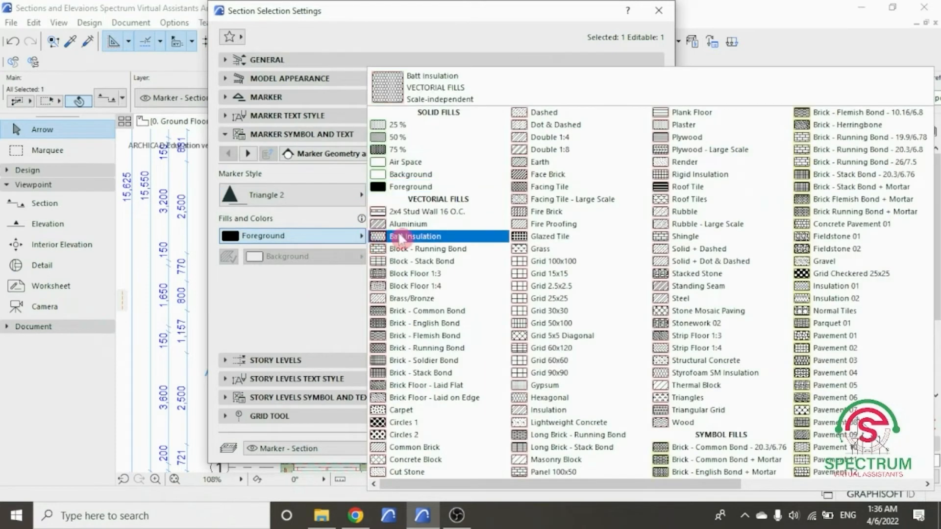
click(387, 187)
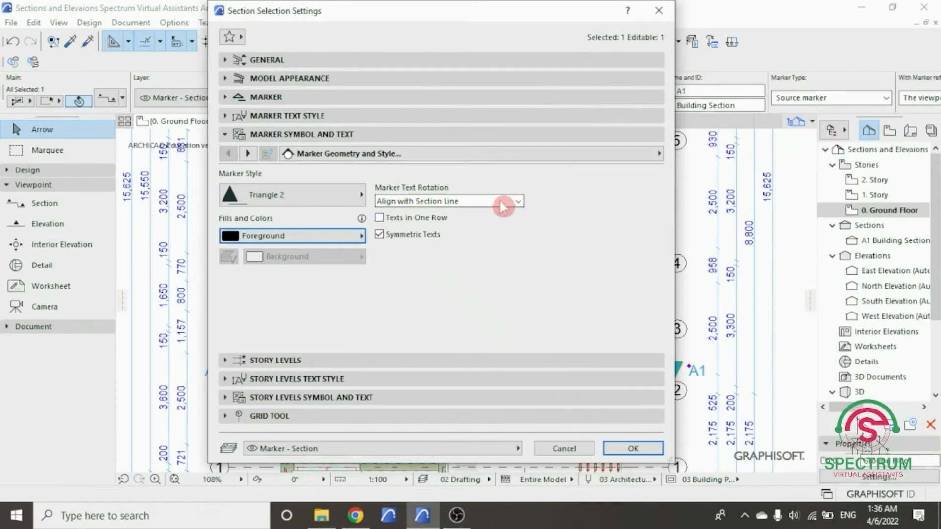
click(516, 202)
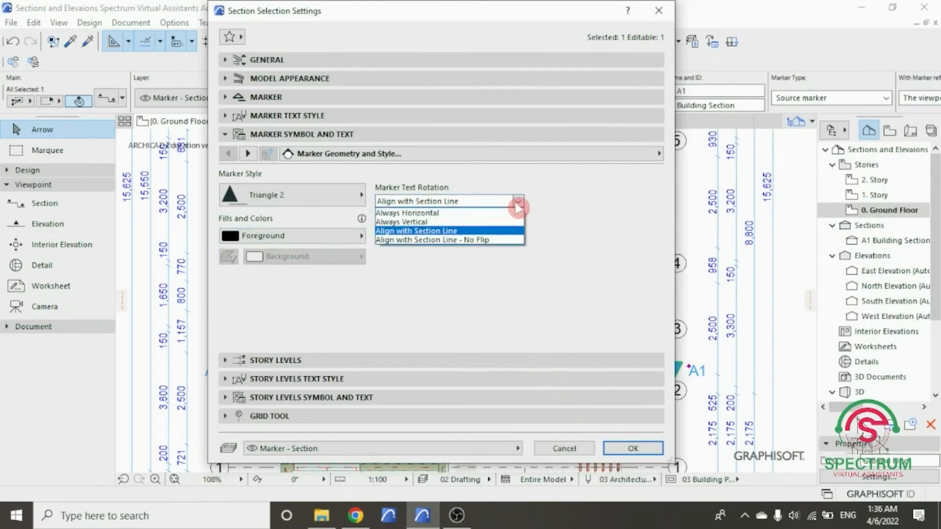
click(462, 231)
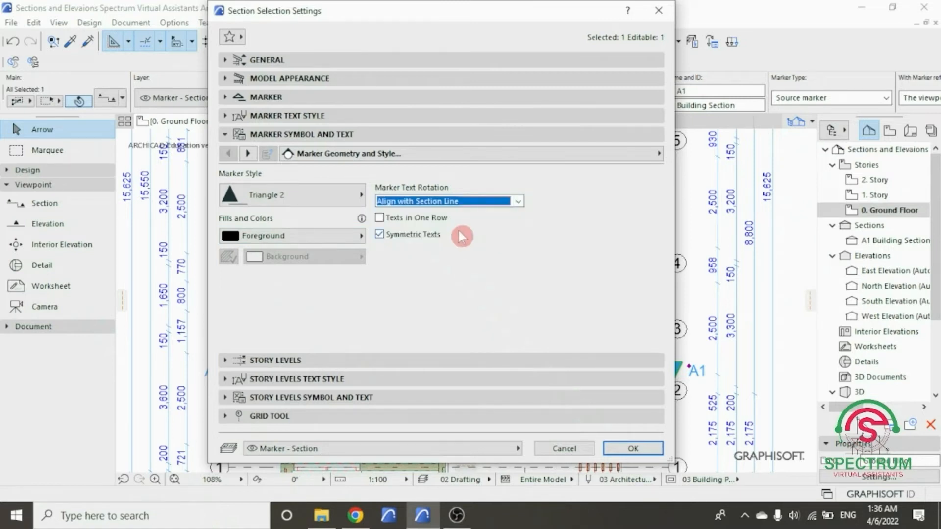
click(308, 136)
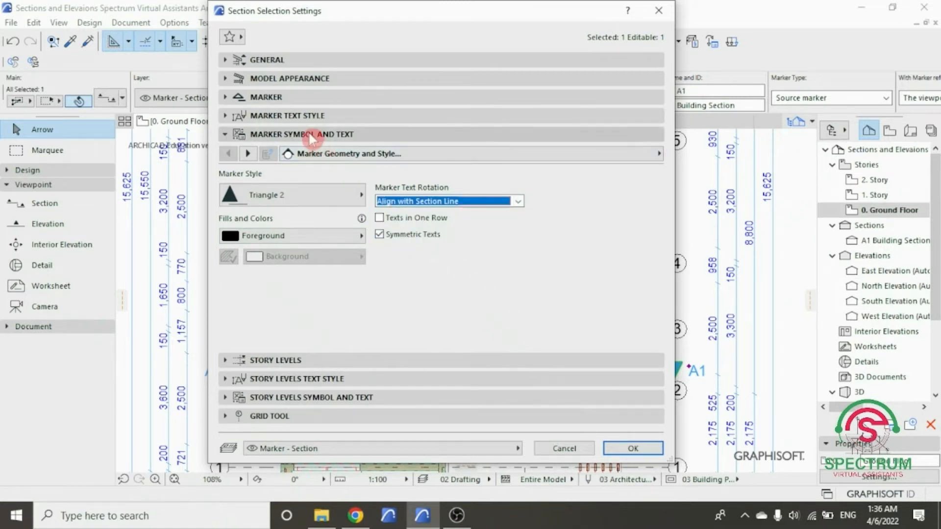
Review the section's story level display, text style and symbol settings, and its grid element settings.
click(289, 153)
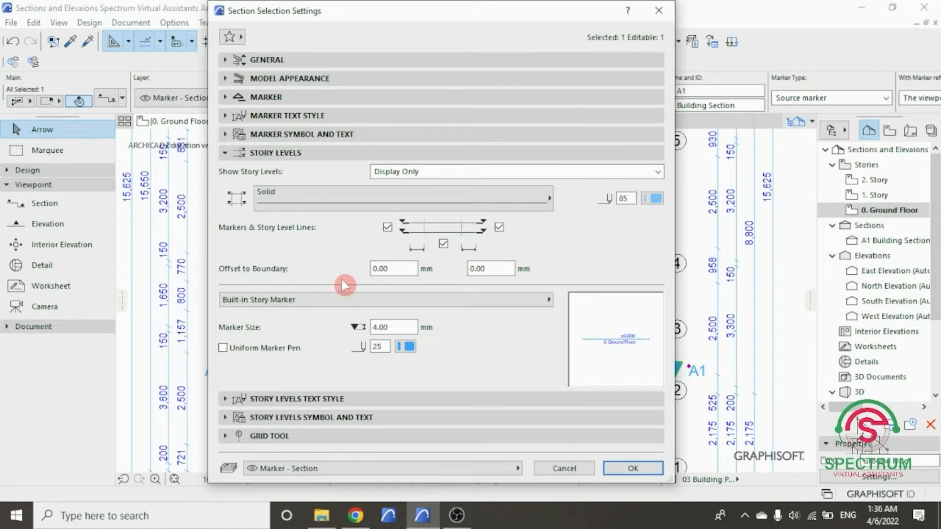
click(334, 157)
click(327, 172)
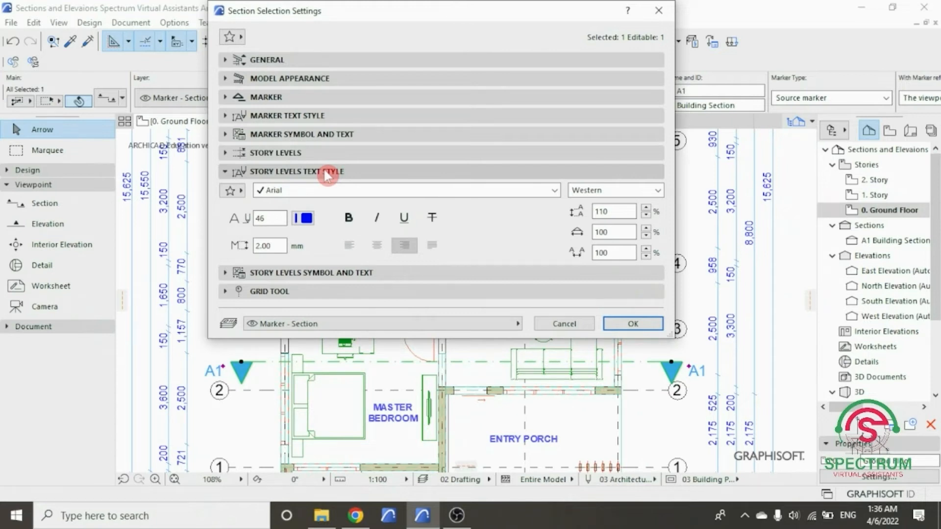
click(327, 173)
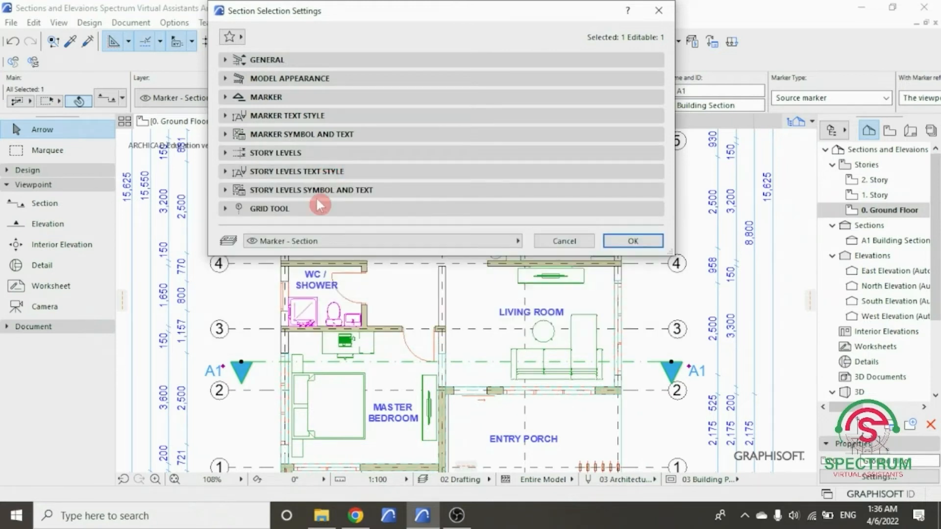
click(319, 191)
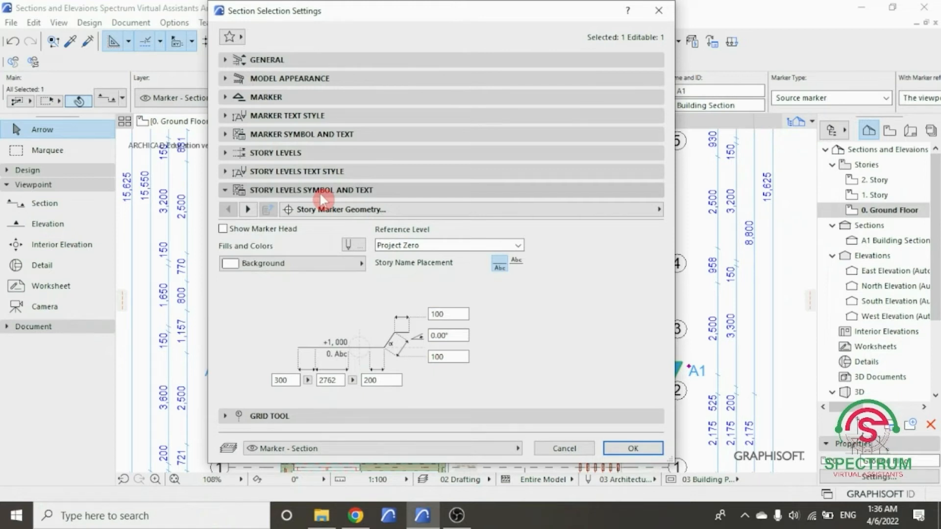
click(319, 192)
click(316, 214)
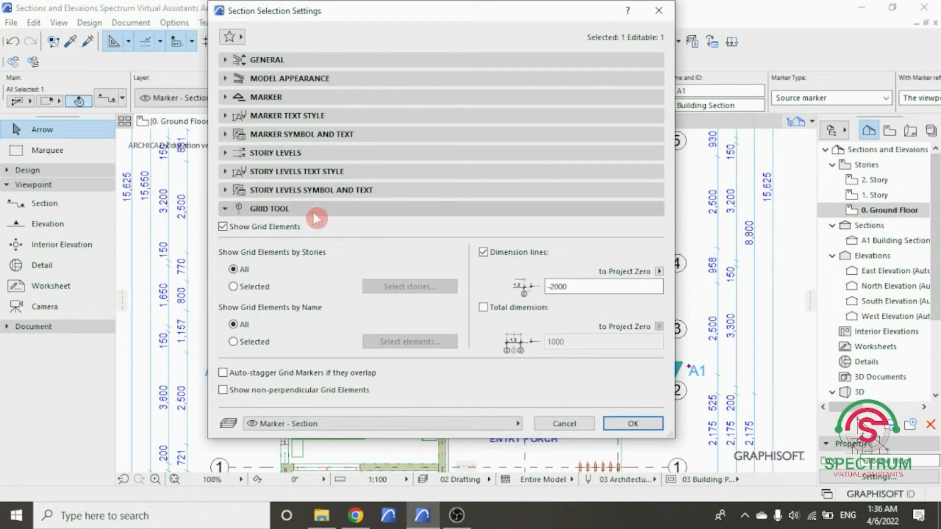
click(314, 213)
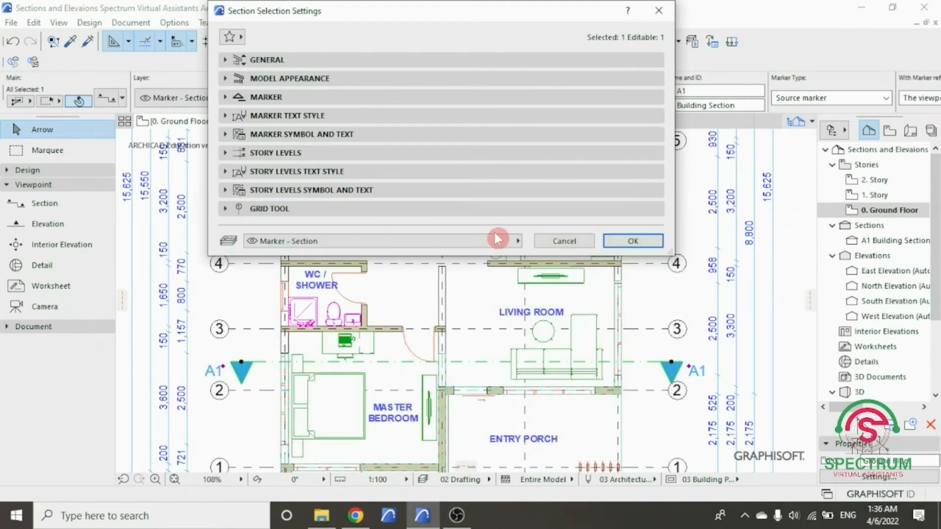
Apply the section settings and deselect the section line on the ground floor plan.
click(636, 241)
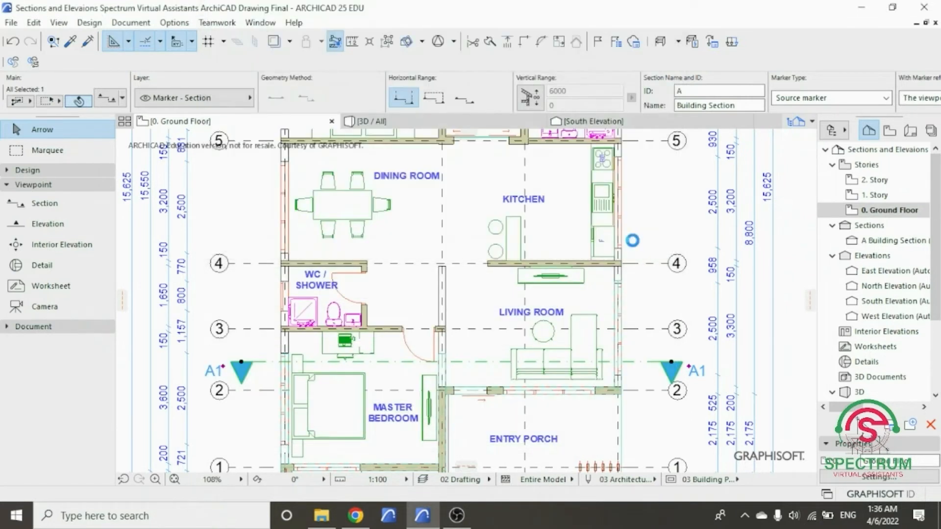
click(652, 216)
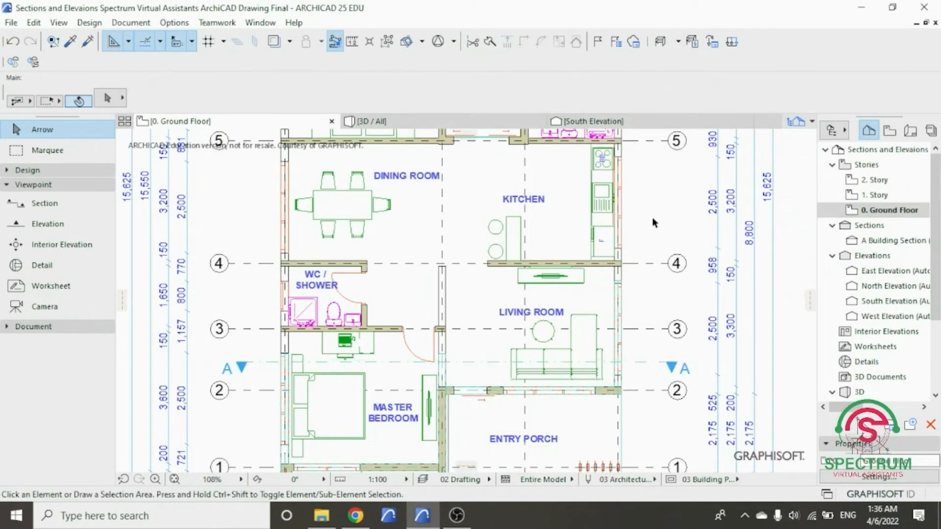
scroll(651, 217, down, 1)
scroll(651, 225, down, 1)
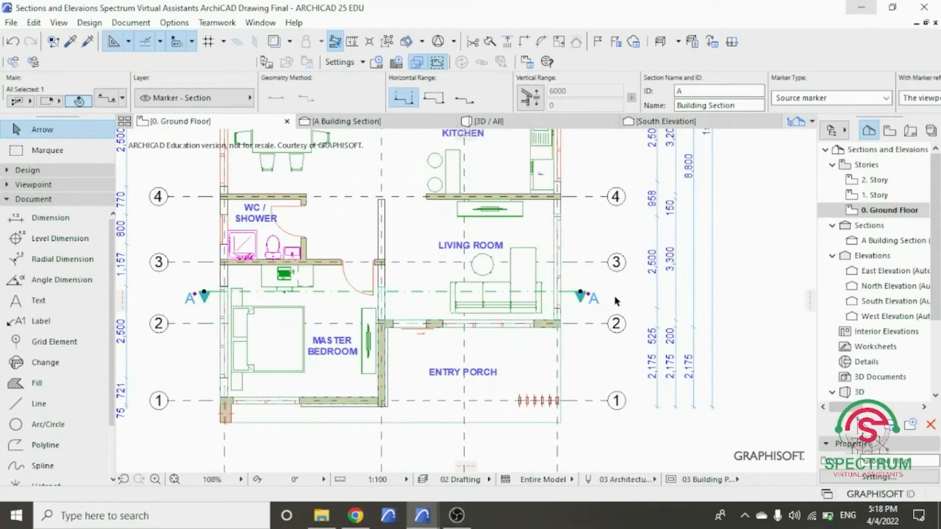
Open building section A from its ground floor section line with the current view settings.
click(616, 298)
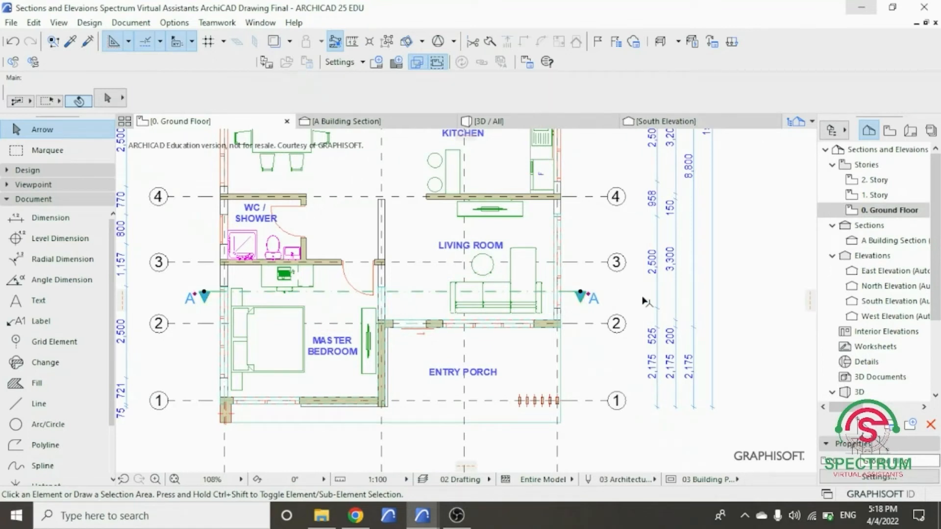
right_click(739, 273)
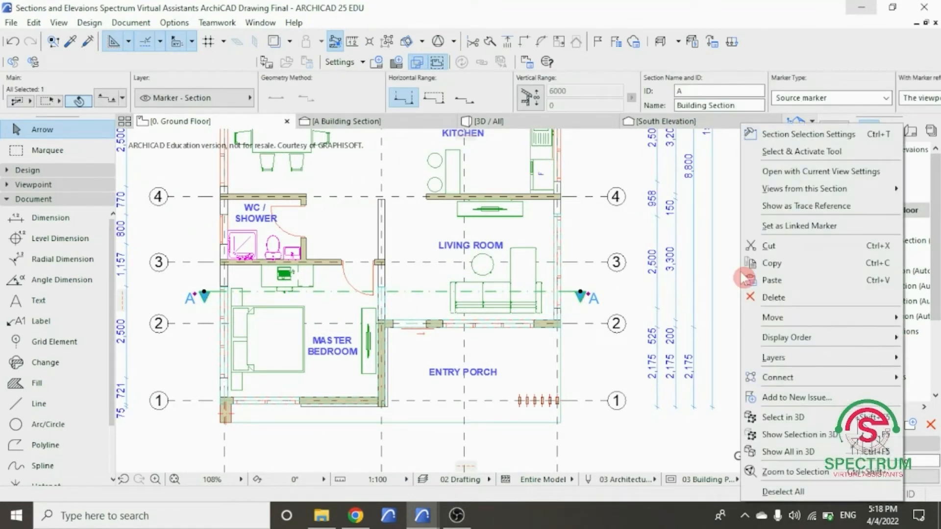
click(777, 172)
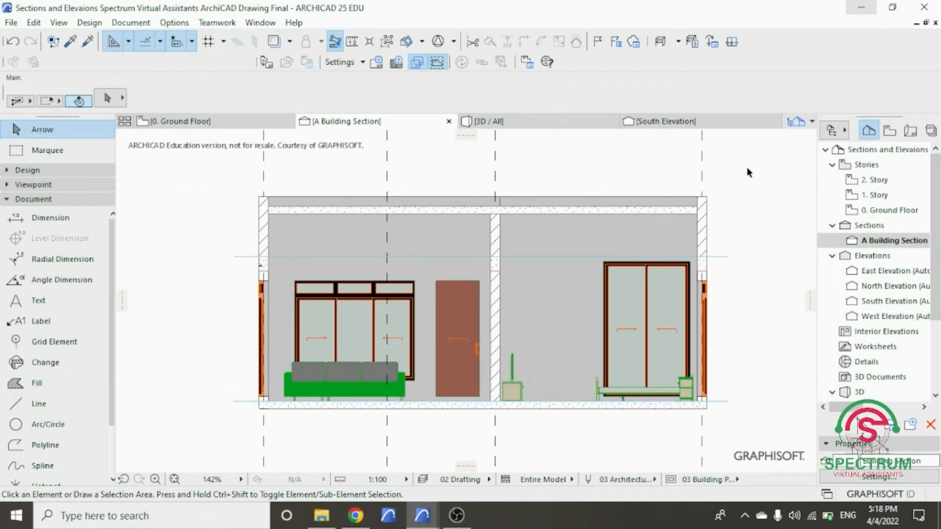
scroll(579, 274, down, 2)
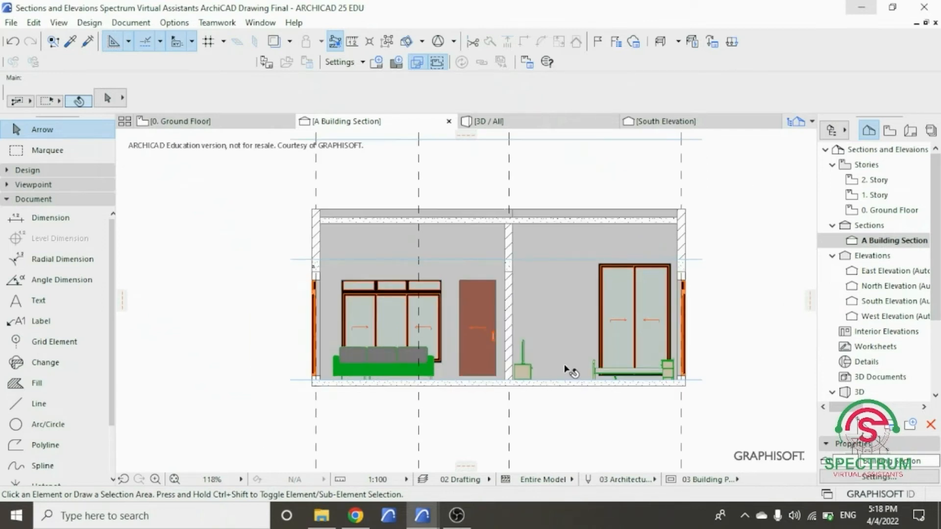
scroll(578, 421, down, 1)
scroll(592, 446, up, 1)
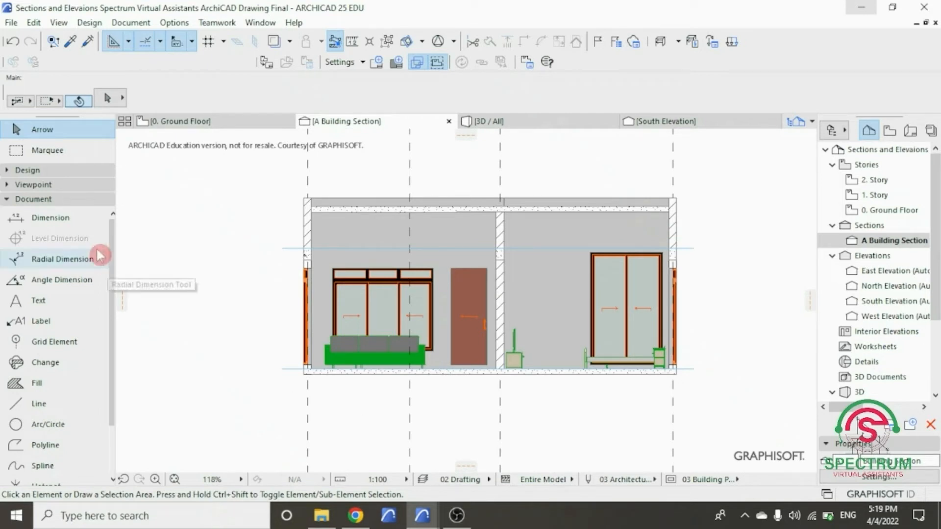
Start a chained line at the floor slab's lower left corner and draw the foundation wall's outer edge 1200 straight down.
click(86, 202)
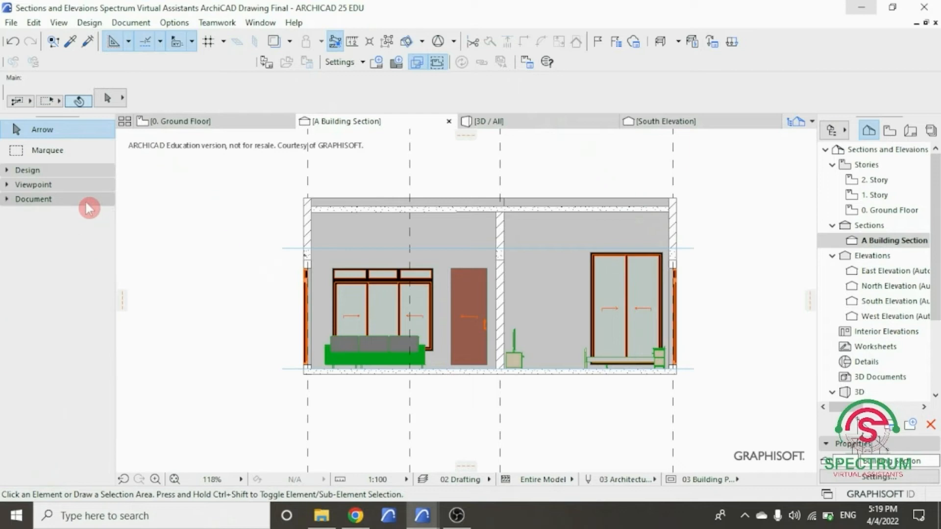
click(89, 207)
click(52, 404)
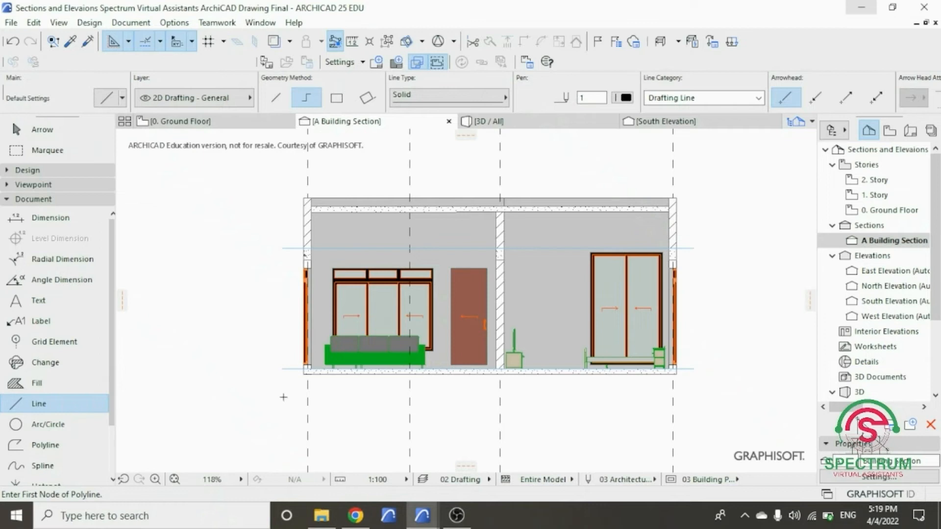
scroll(296, 393, up, 5)
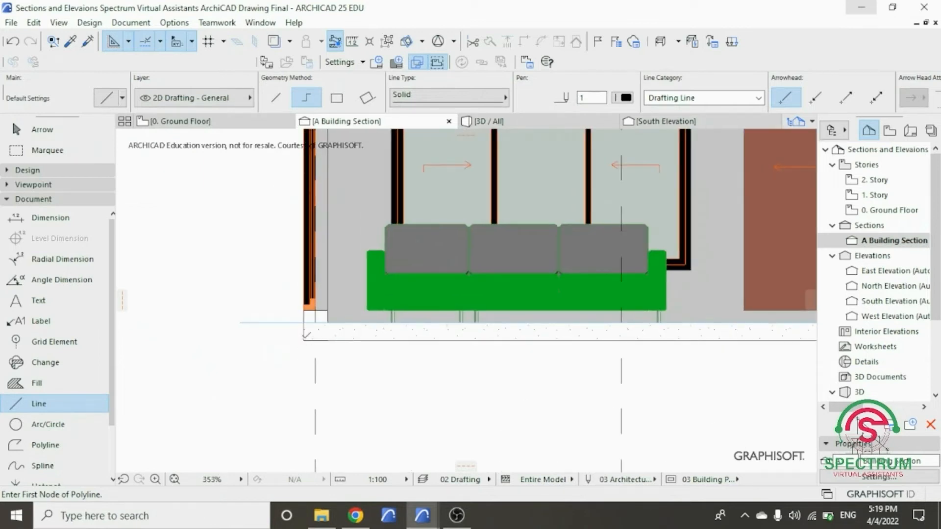
scroll(307, 334, down, 5)
click(304, 351)
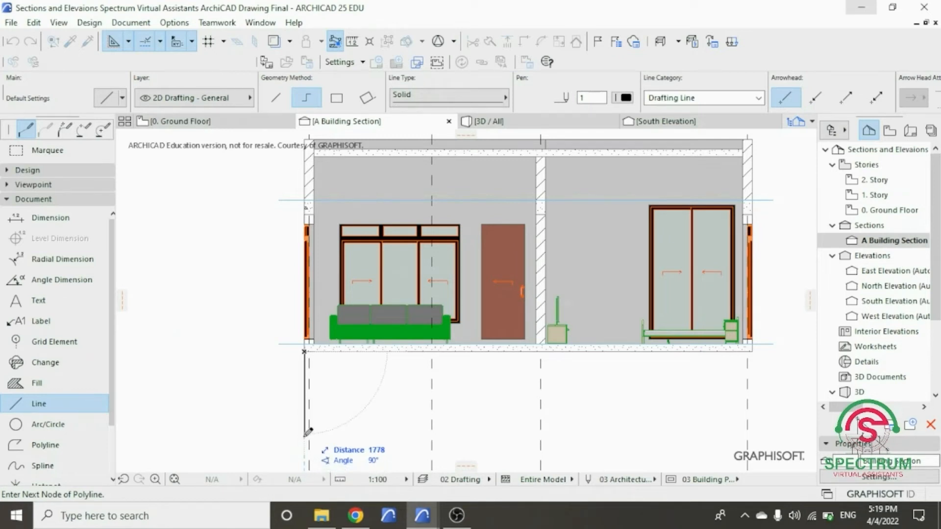
text(1)
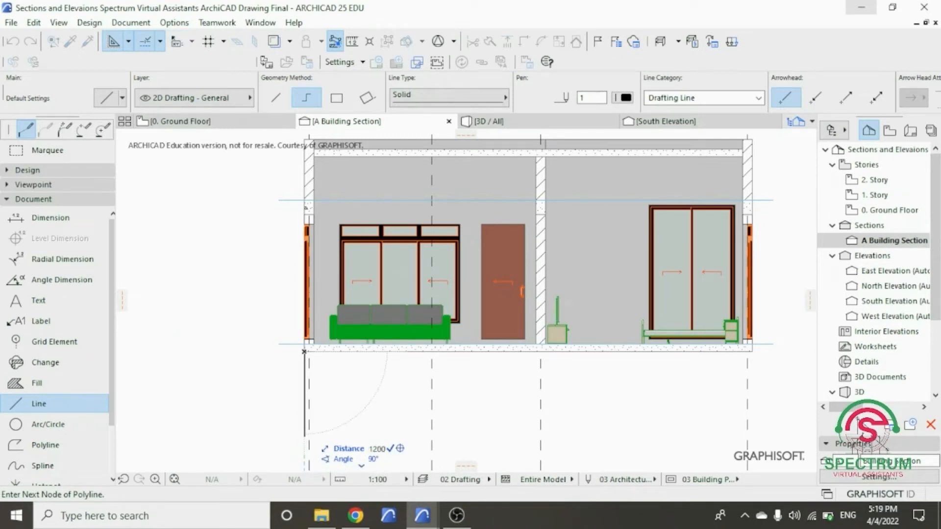
text(200)
key(Return)
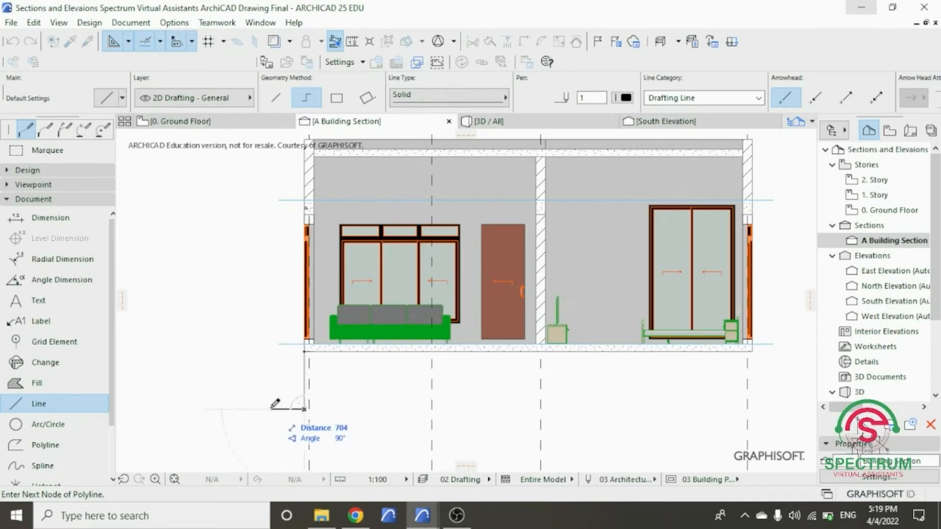
Continue the outline with the footing: 200 outward to the left, 200 down and 600 across to the right.
scroll(276, 404, up, 4)
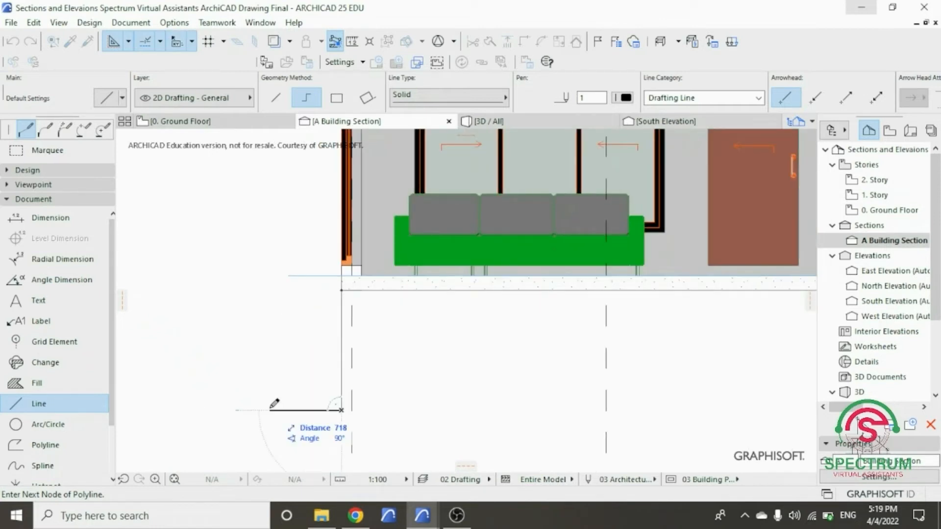
text(200)
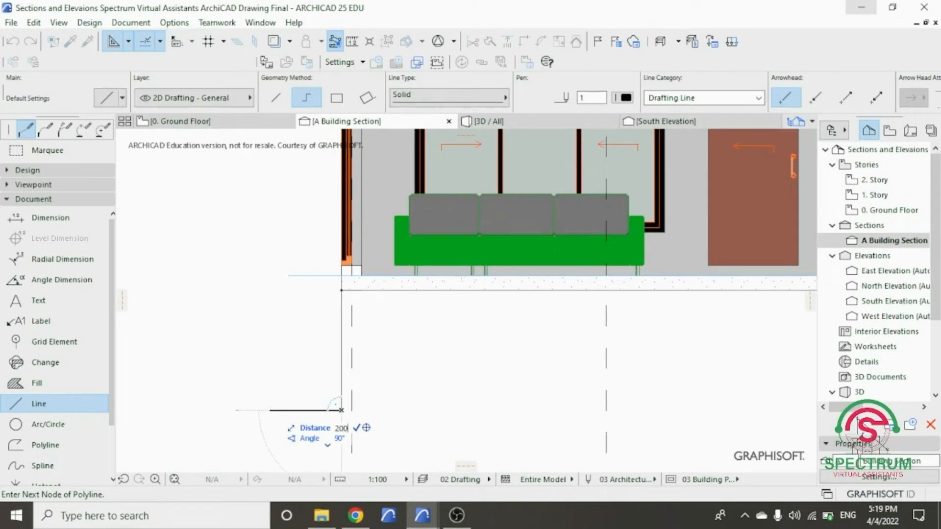
key(Return)
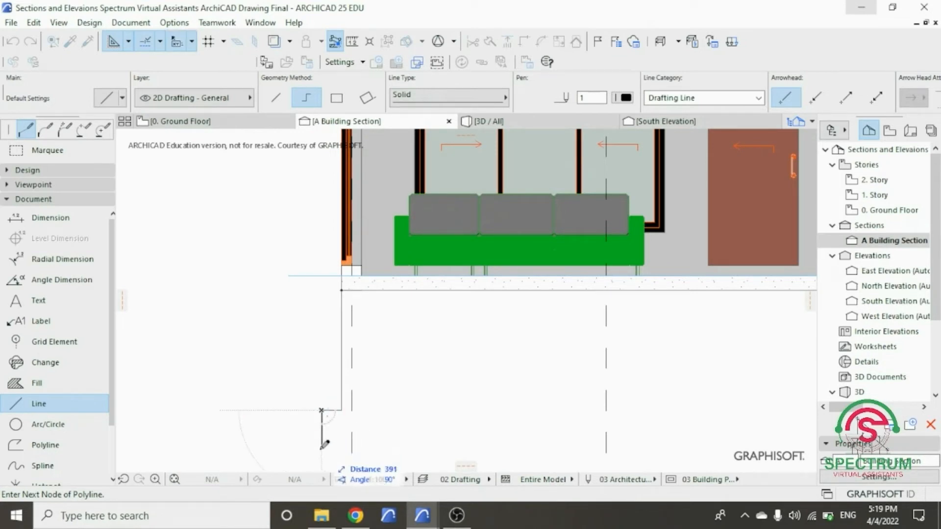
text(200)
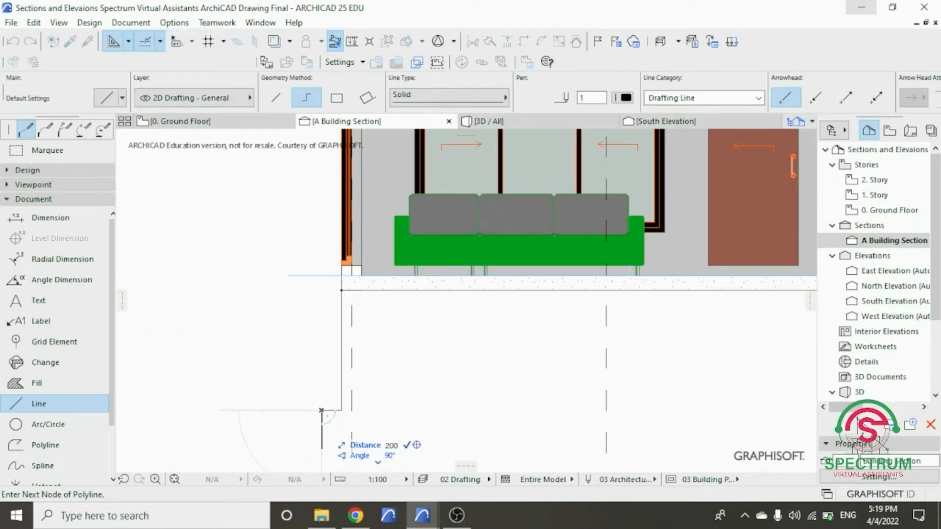
key(Return)
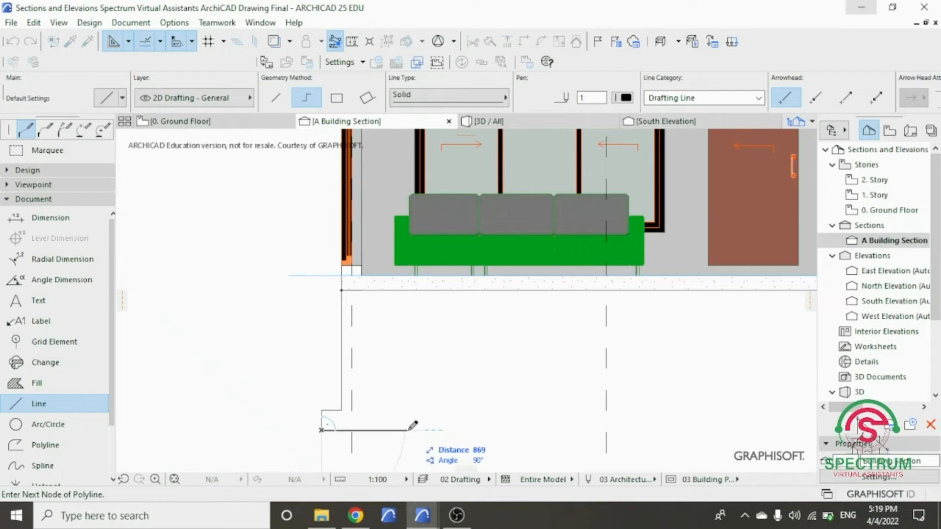
text(600)
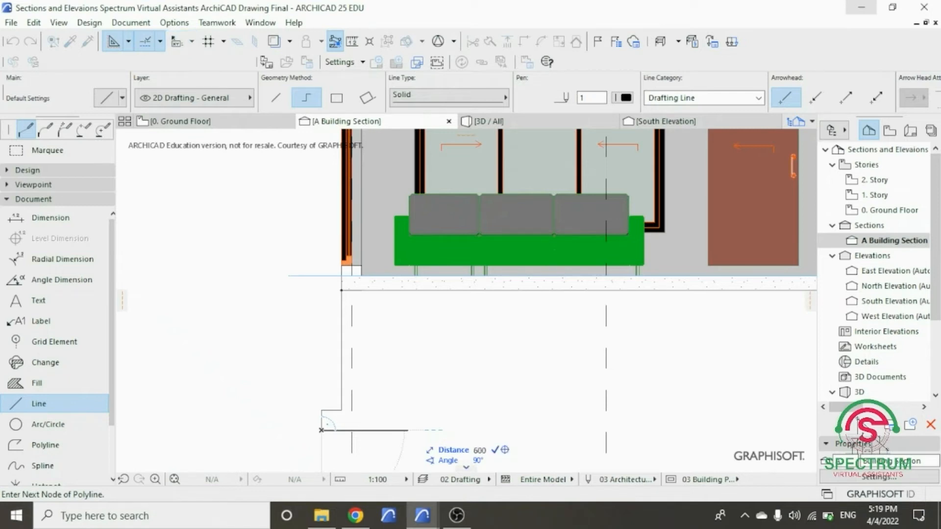
key(Return)
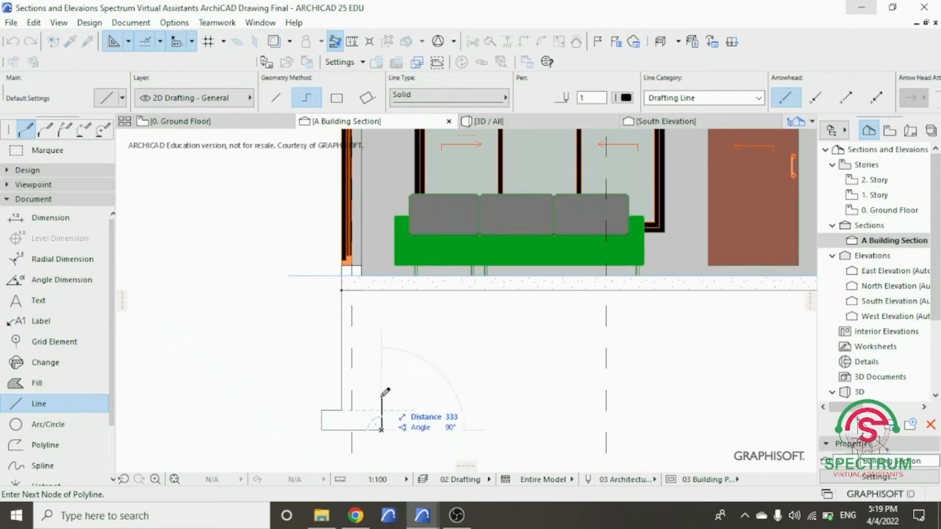
Complete the foundation outline with 200 up, 200 back inward, 1200 up to the slab, and close it at the starting corner.
text(2)
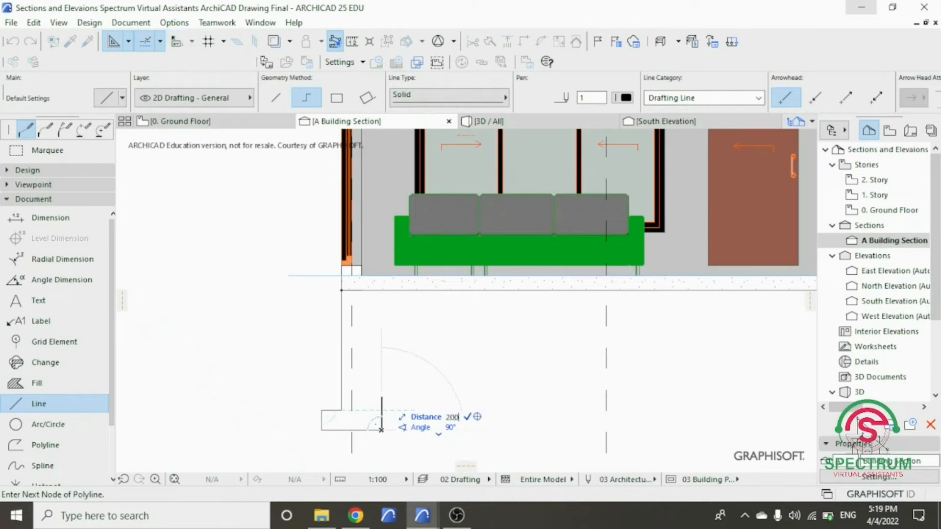
text(00)
key(Return)
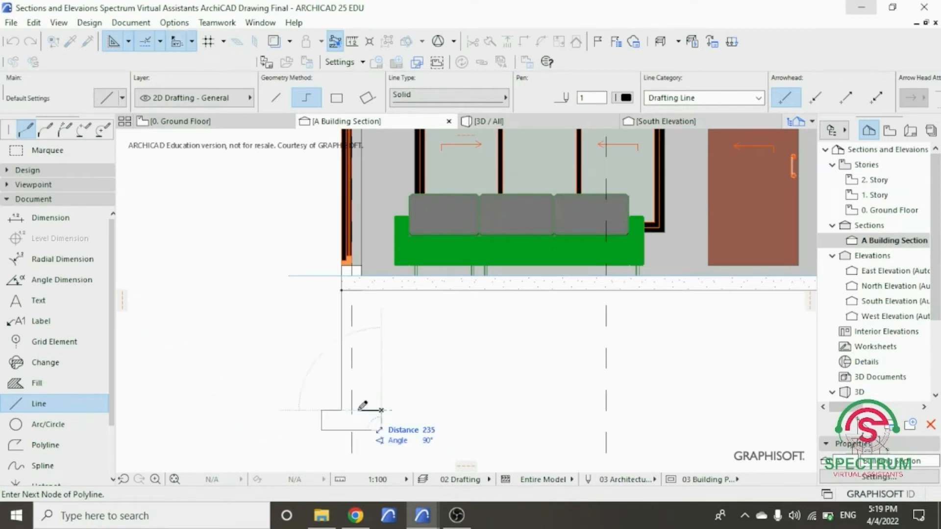
text(200)
key(Return)
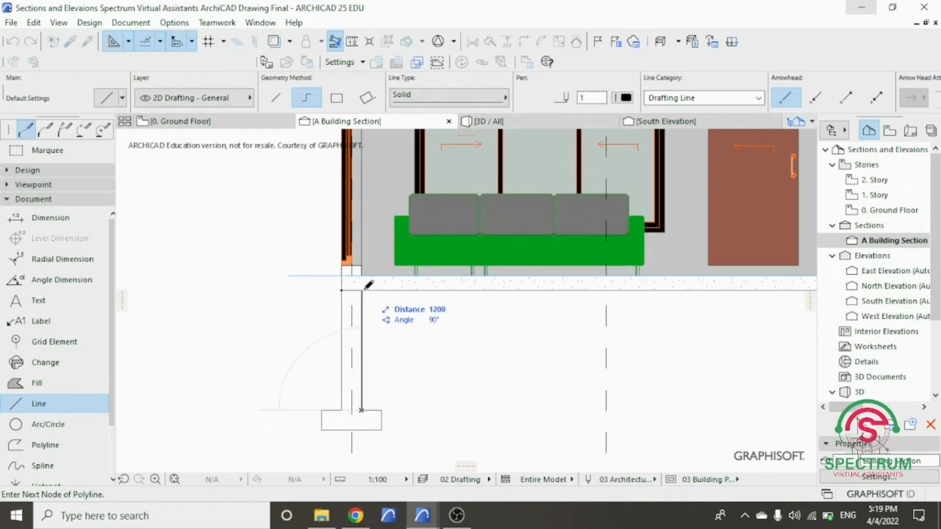
text(12)
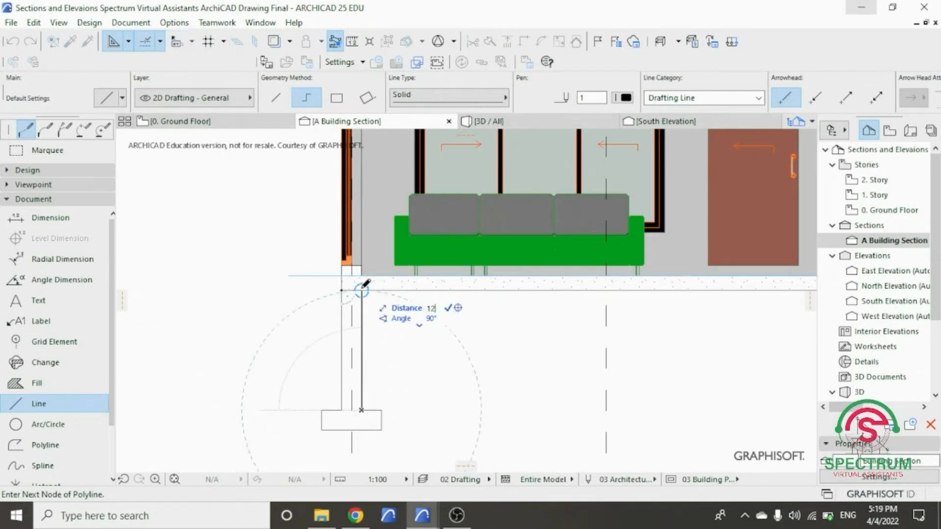
key(Return)
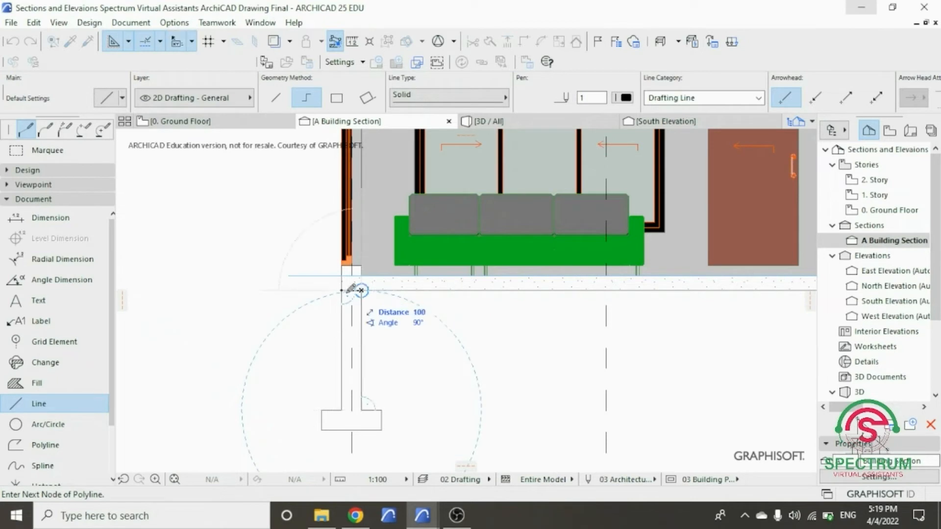
double_click(345, 290)
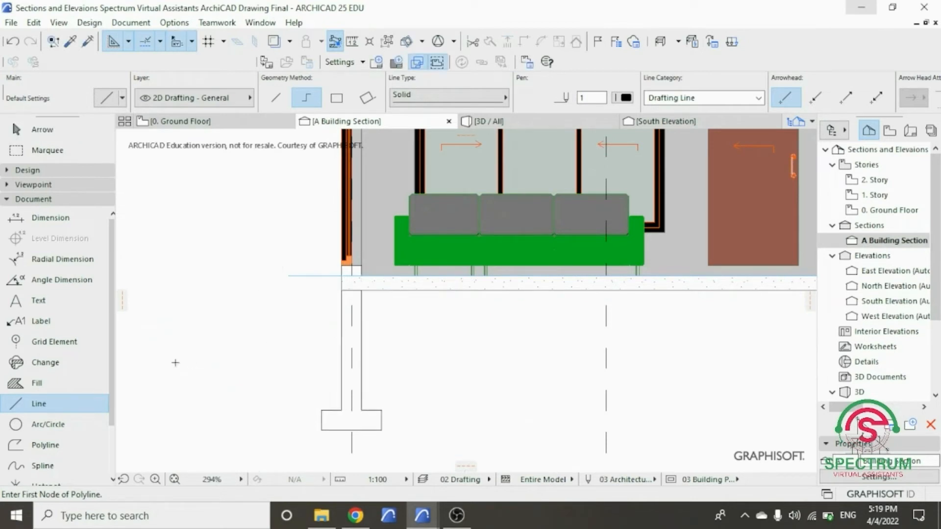
Select the whole foundation outline below the left wall and ungroup its lines.
scroll(213, 397, down, 3)
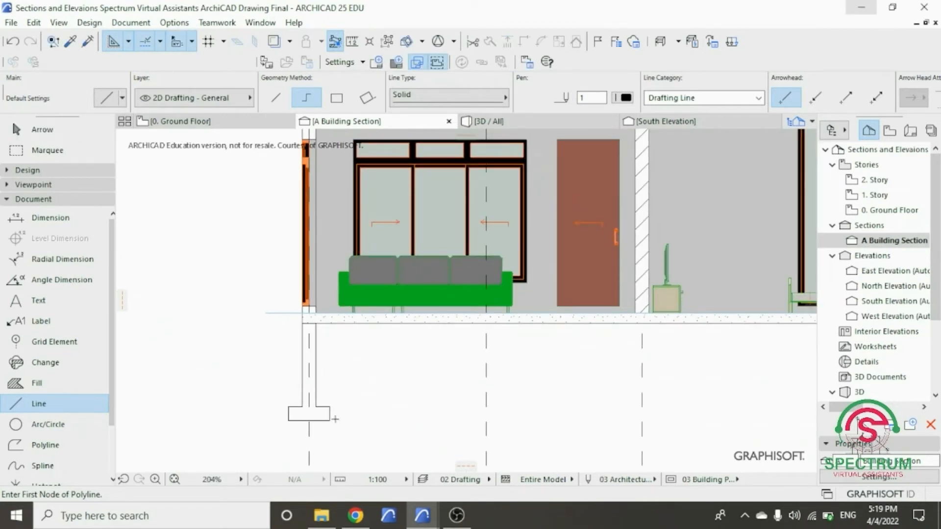
key(Escape)
mouse_move(337, 428)
mouse_down()
mouse_move(321, 386)
mouse_move(332, 383)
mouse_up()
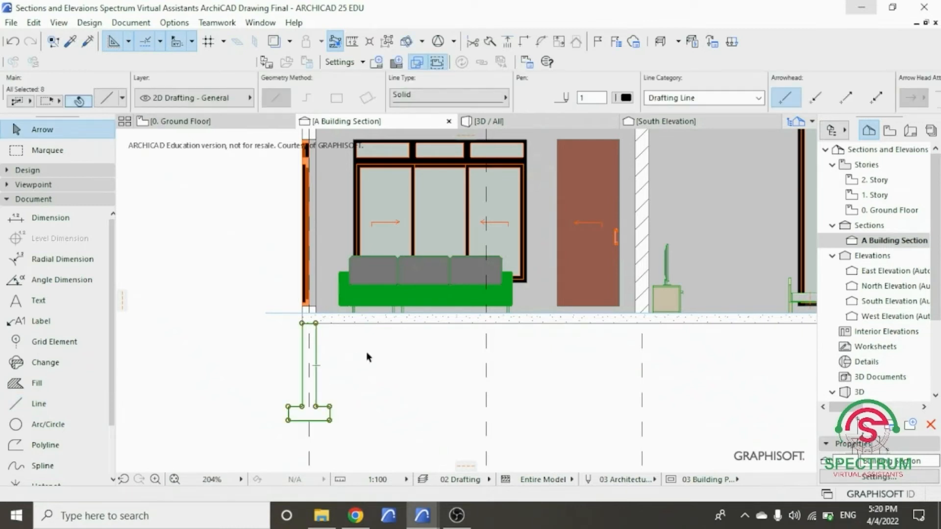
right_click(366, 352)
click(363, 371)
click(33, 22)
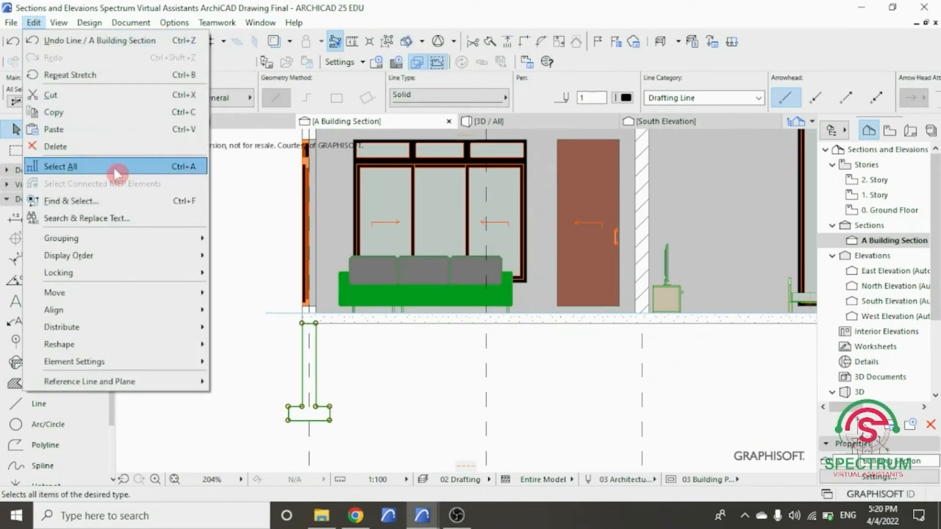
mouse_move(122, 239)
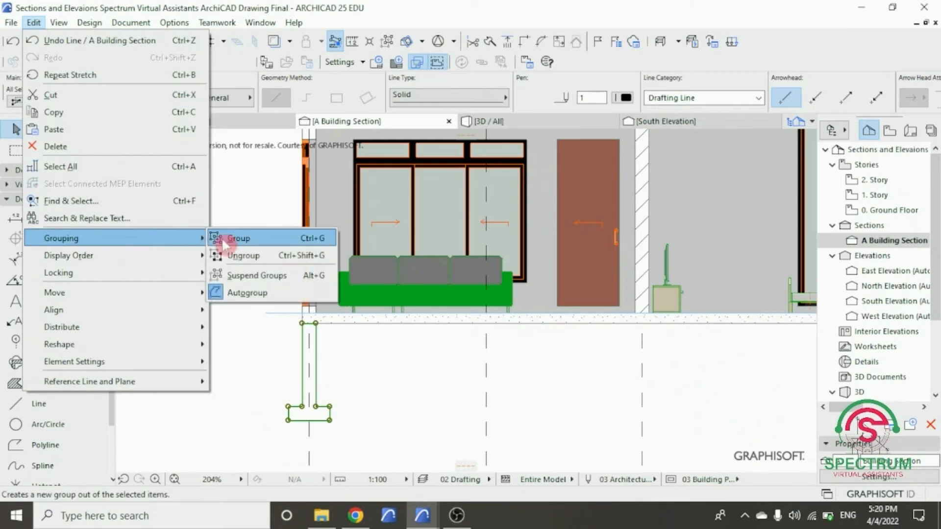
click(240, 255)
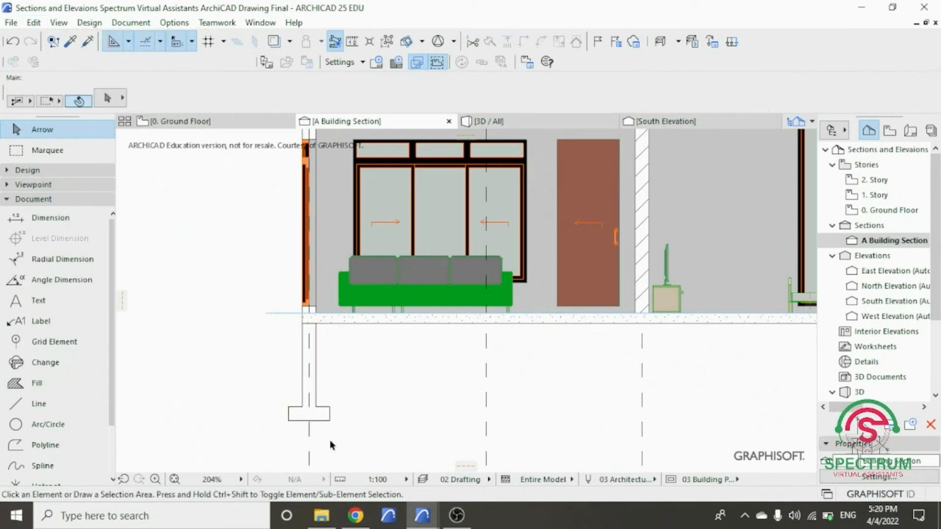
Stretch the footing's short upper left line across to its upper right corner, 600 long, separating footing from foundation wall.
scroll(331, 445, up, 4)
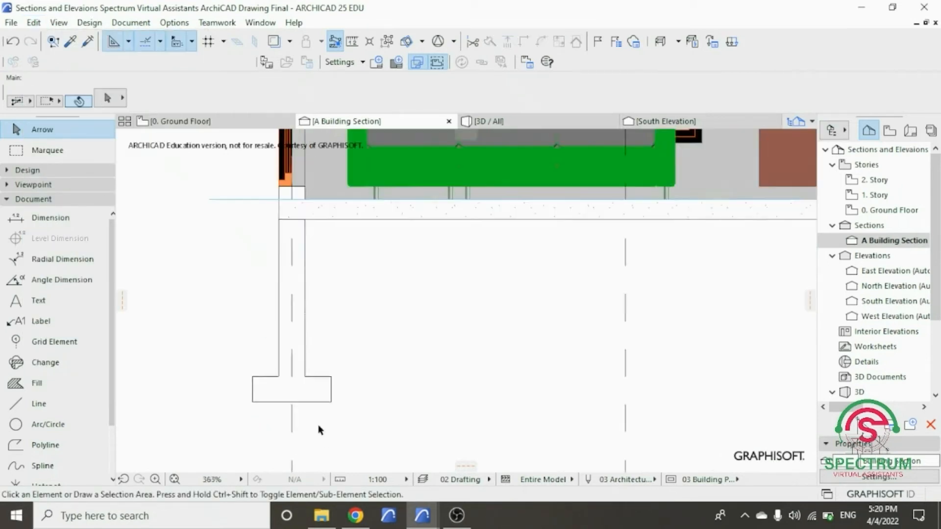
click(264, 371)
click(275, 370)
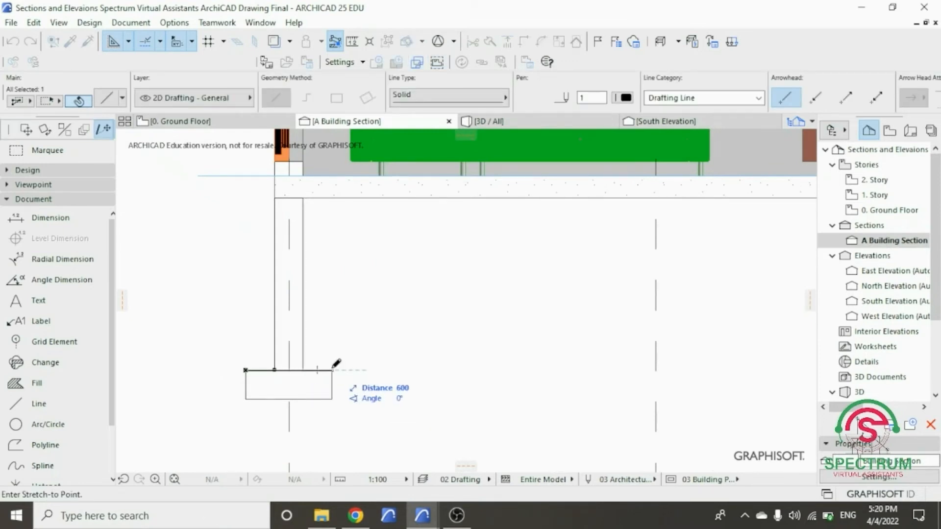
key(Escape)
key(Escape)
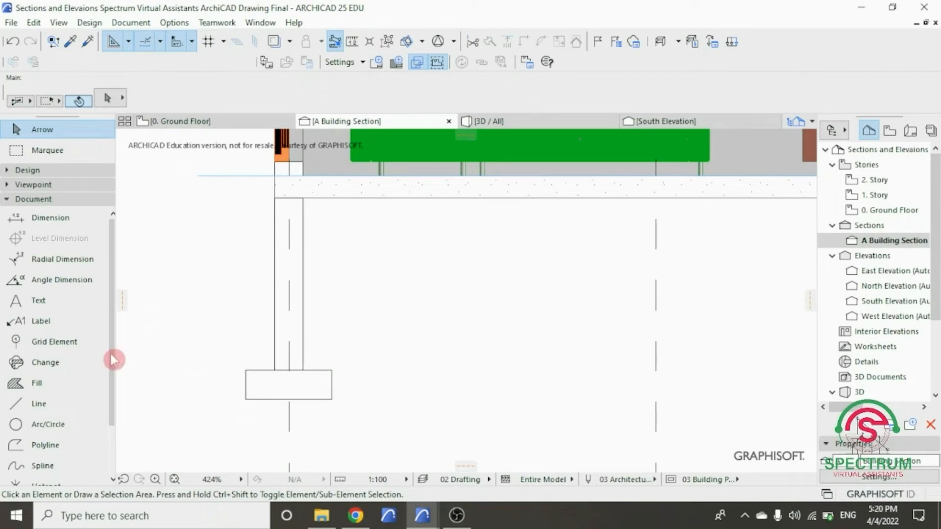
Draw a polygonal fill over the footing rectangle below the left wall, tracing its four corners.
click(39, 200)
click(39, 200)
click(30, 387)
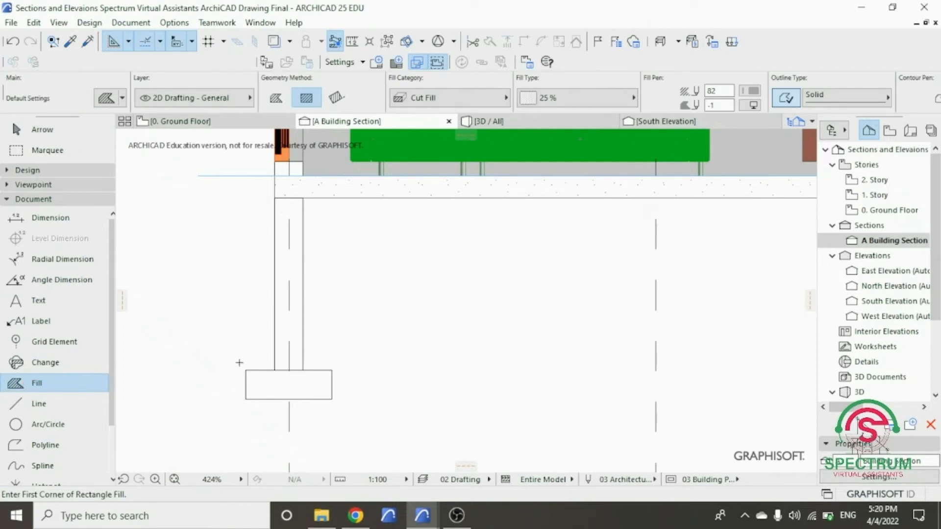
click(276, 97)
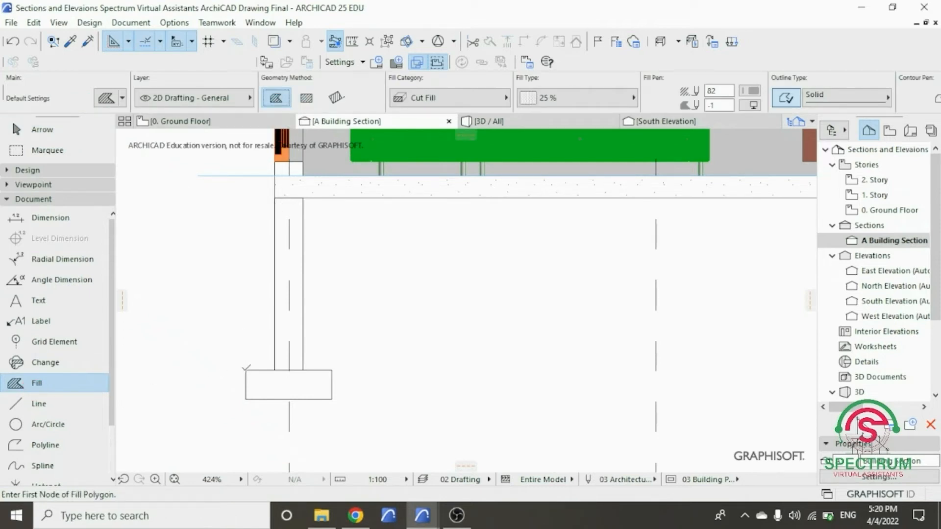
click(245, 370)
click(332, 370)
click(332, 399)
click(245, 399)
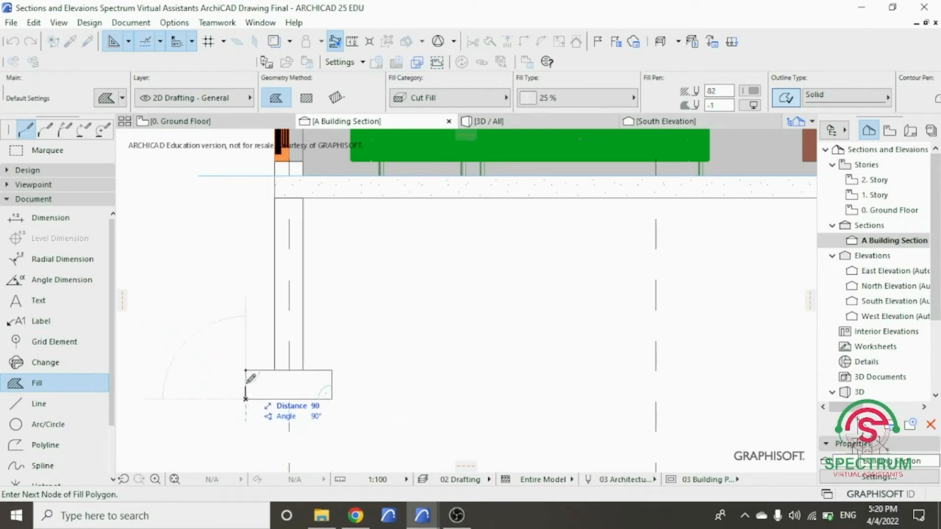
click(245, 370)
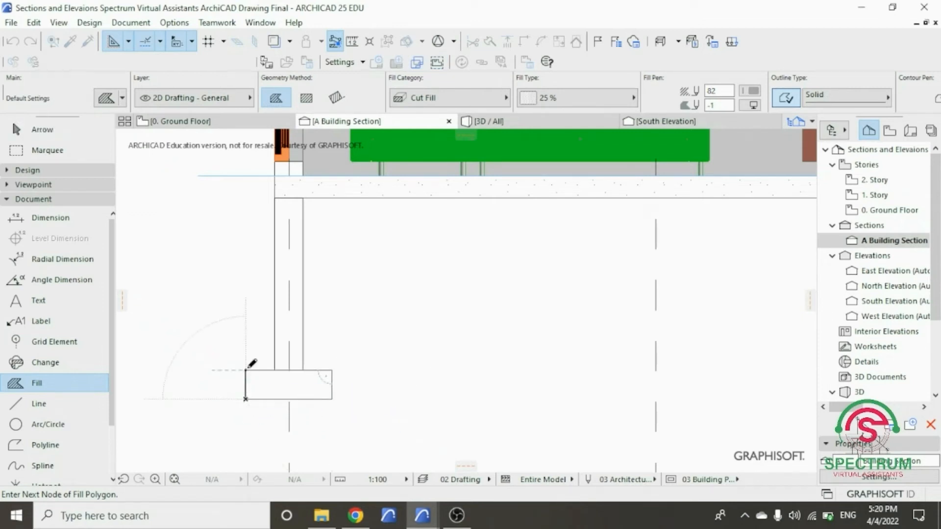
key(Escape)
Set the footing fill's type to Structural Concrete and change its contour pen.
click(322, 387)
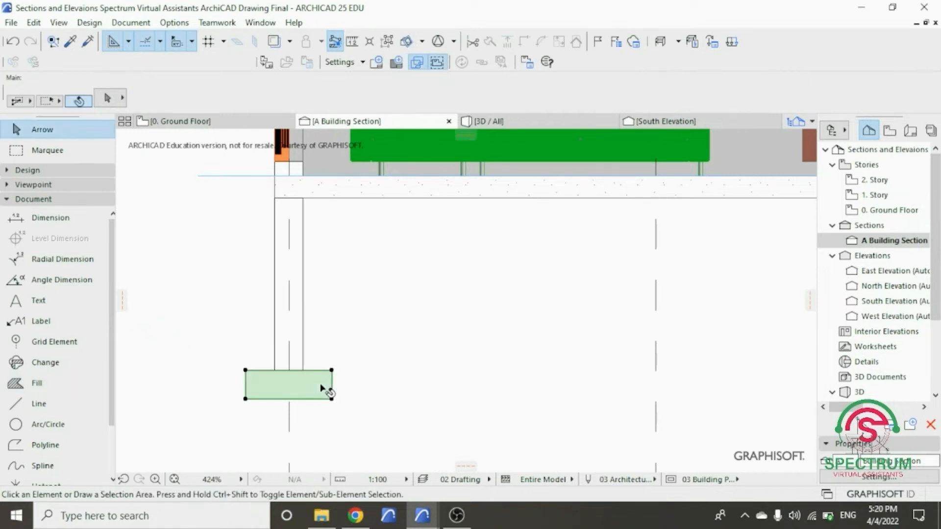
right_click(424, 292)
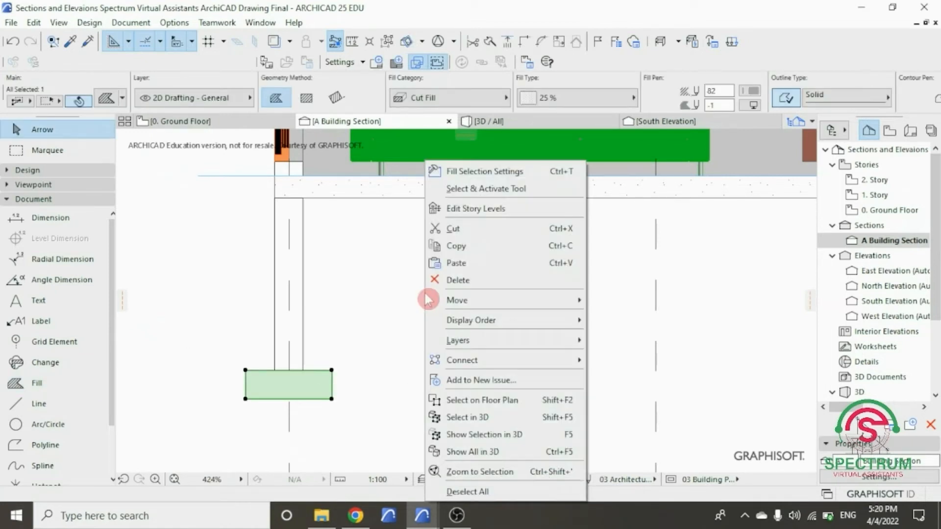
click(478, 172)
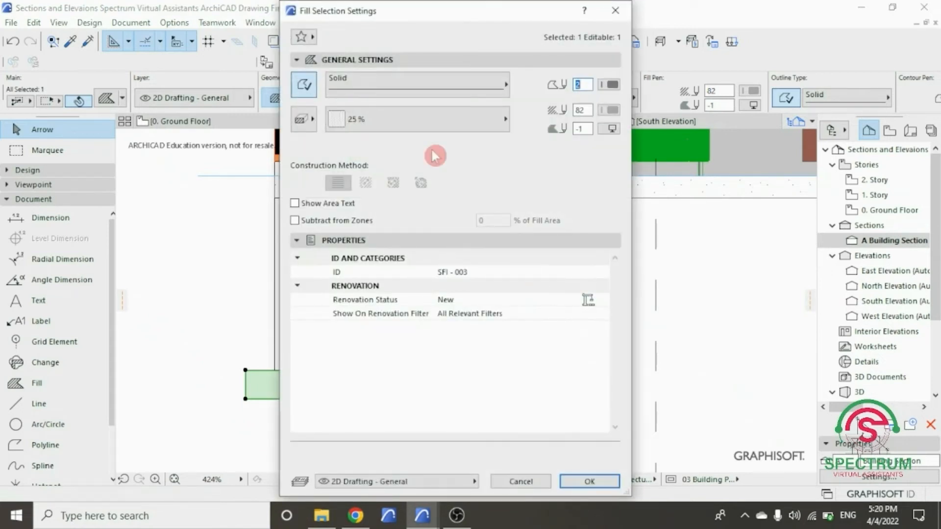
click(417, 127)
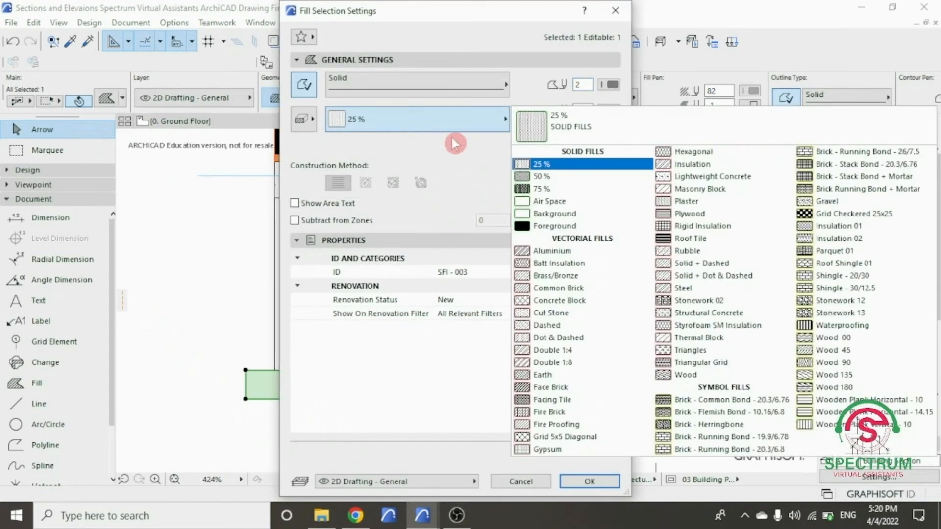
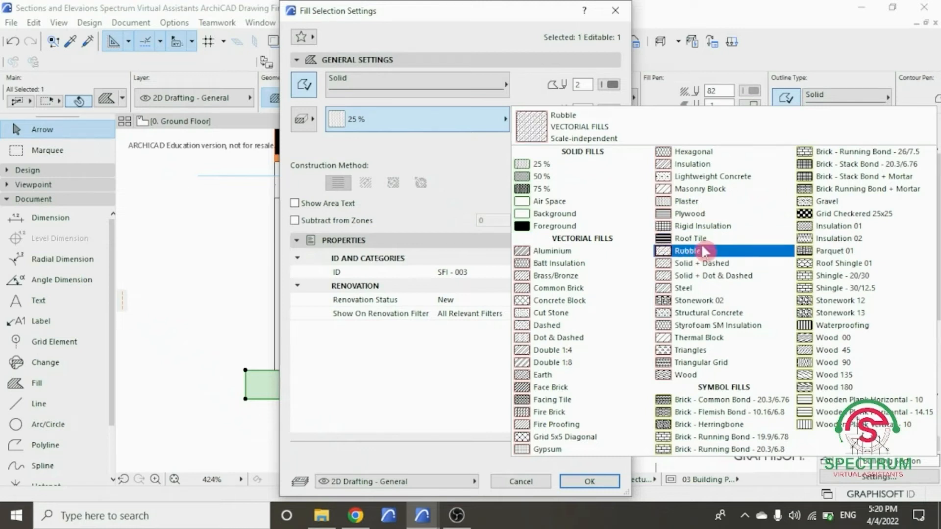
click(740, 313)
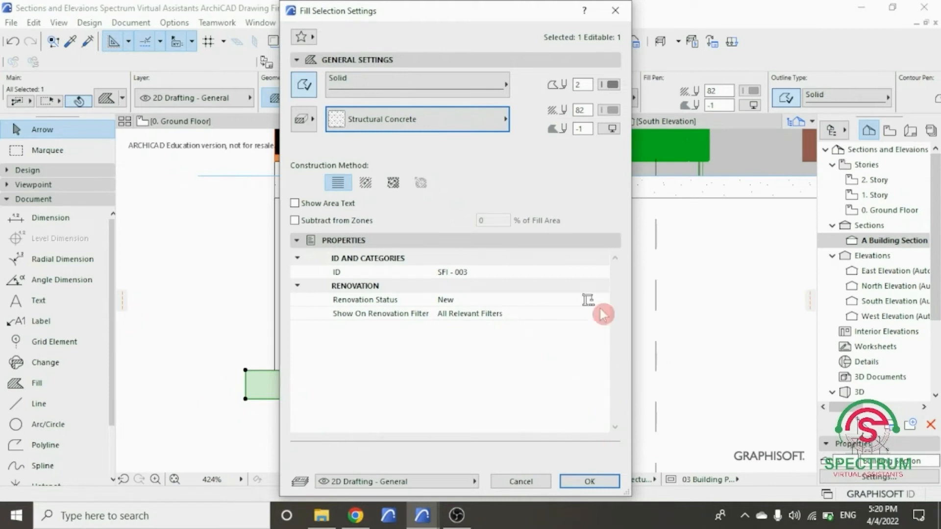
click(610, 84)
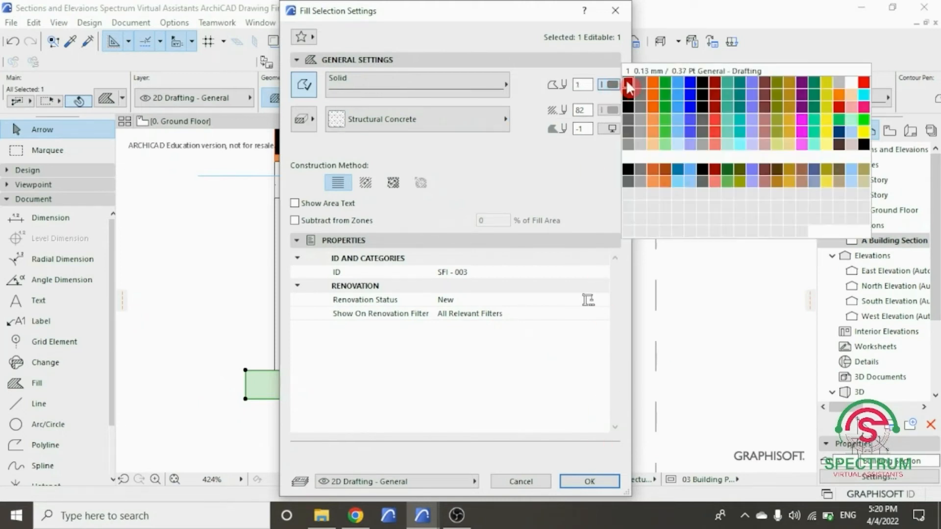
click(624, 113)
click(589, 481)
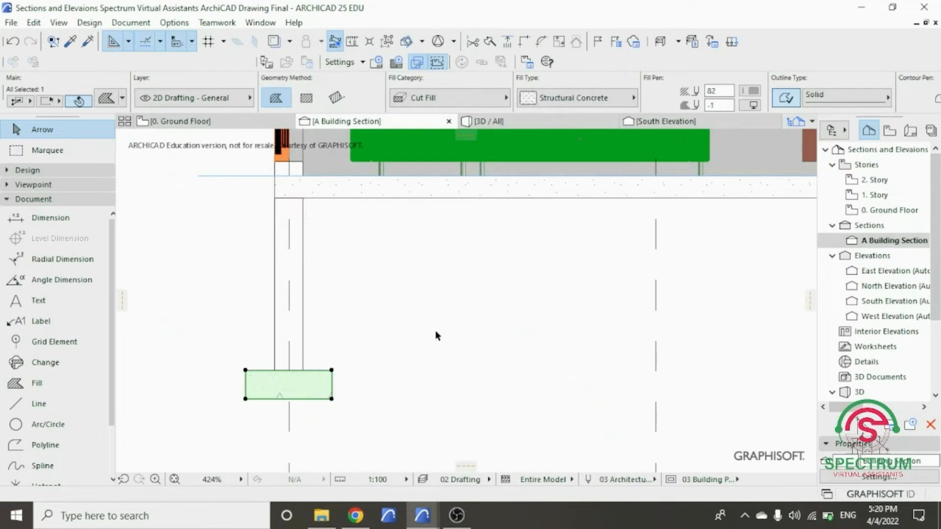
key(Escape)
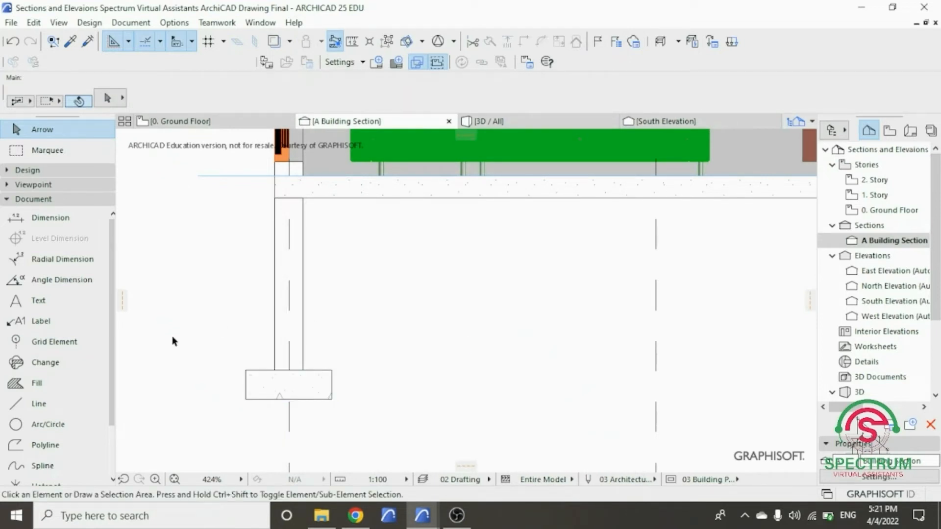
Draw a rectangular fill over the foundation wall, from the slab's underside down to the top of the footing.
click(69, 385)
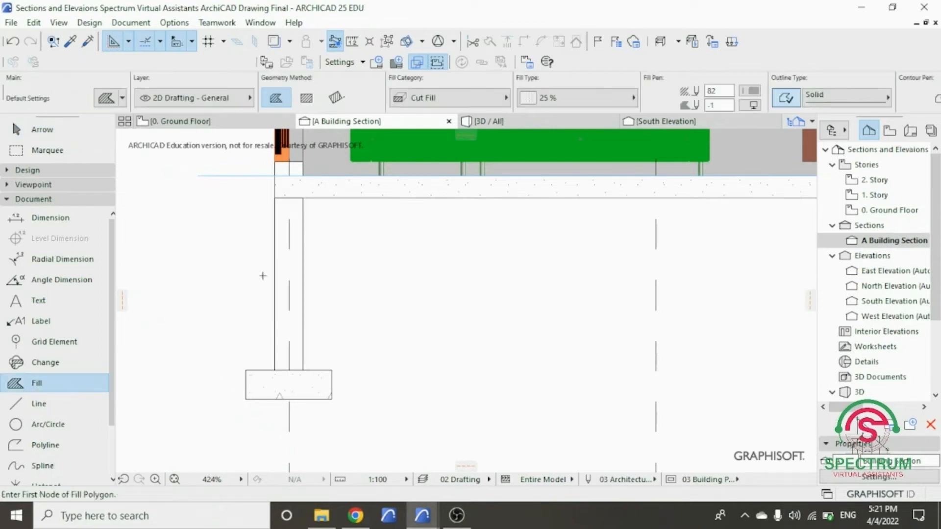
click(307, 98)
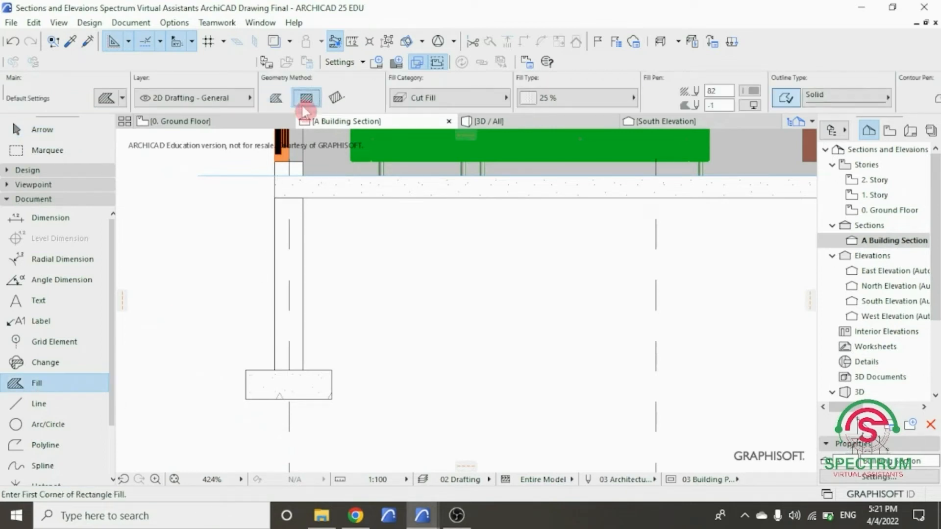
click(275, 197)
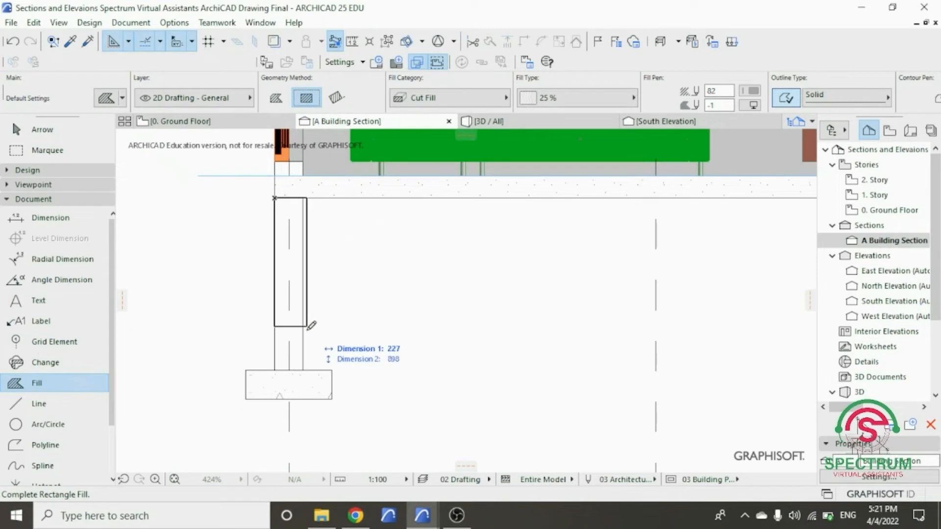
click(303, 370)
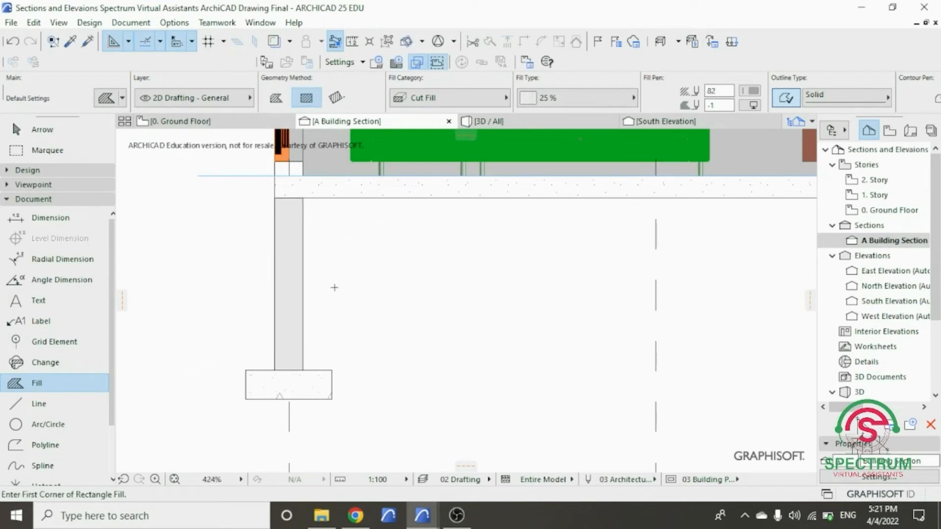
key(shift+F1)
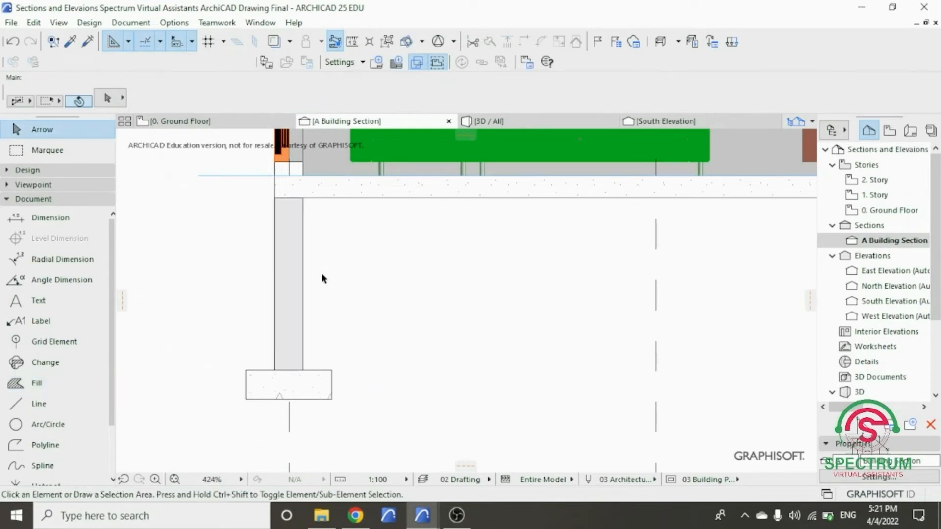
Set the foundation wall fill's type to Masonry Block with contour pen 1.
click(296, 212)
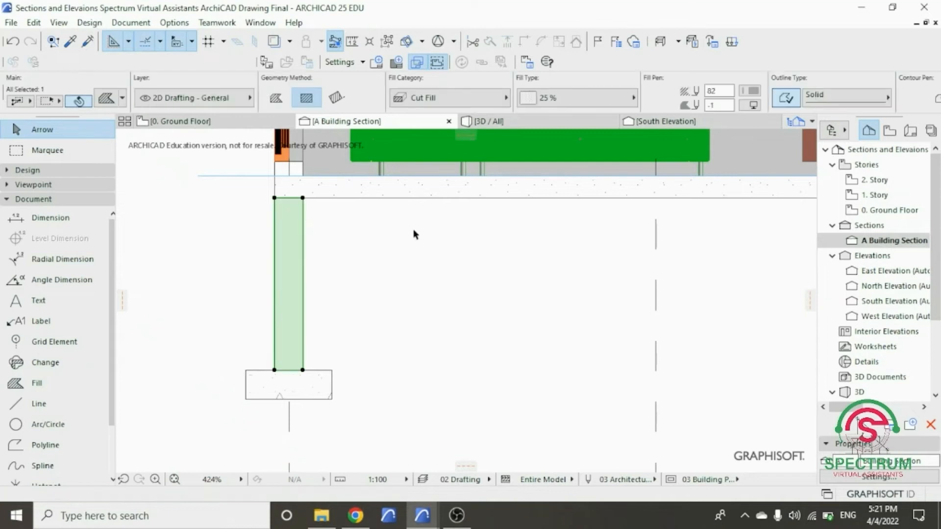
right_click(443, 235)
click(625, 289)
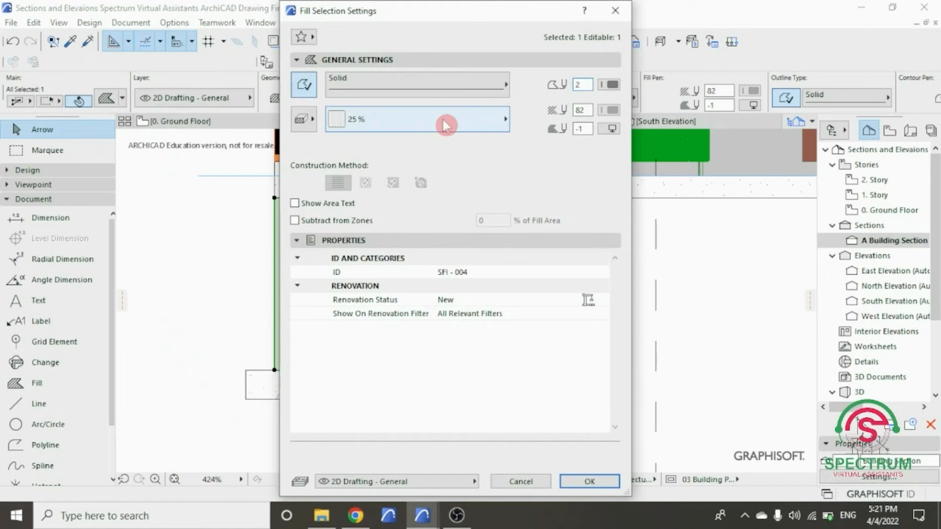
click(443, 121)
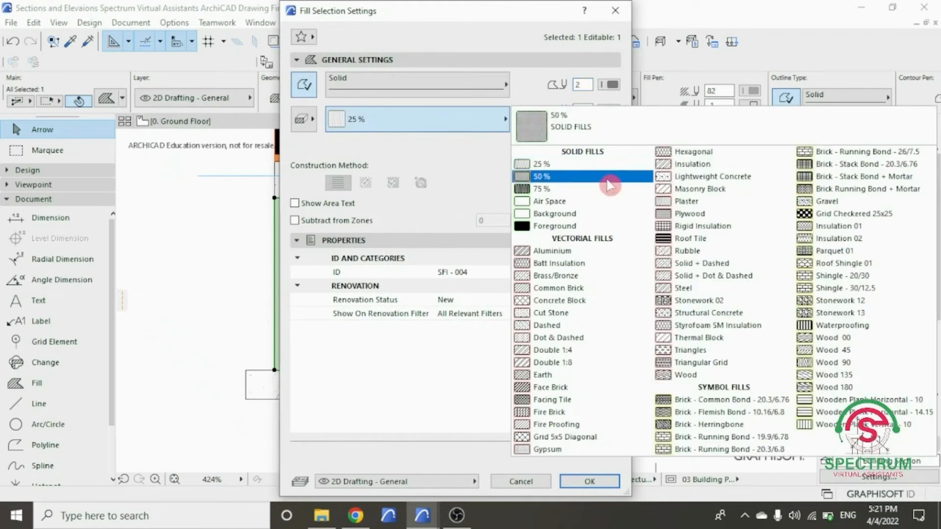
click(686, 190)
click(612, 86)
click(626, 84)
click(595, 480)
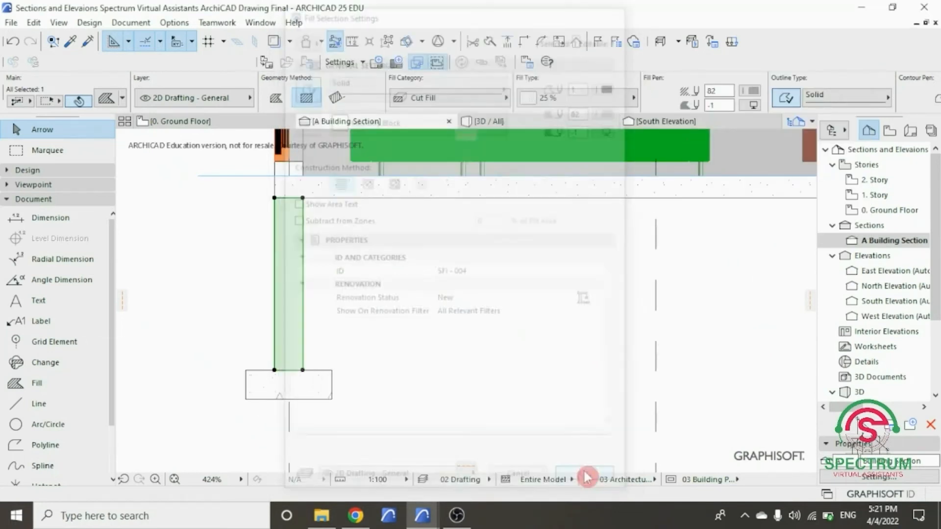
Drag multiple copies of the left foundation wall and footing, without the grid line, under the middle wall and the right outer wall.
click(361, 357)
scroll(360, 357, down, 4)
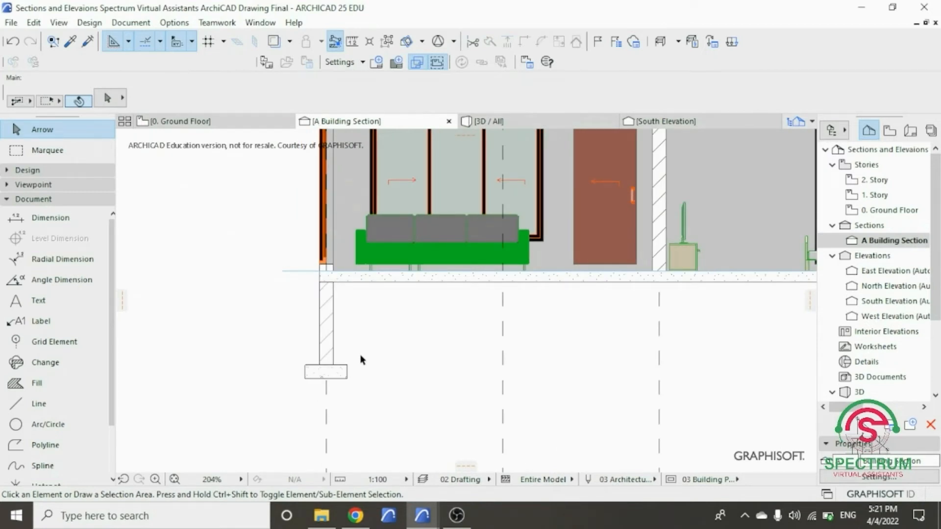
scroll(342, 388, up, 2)
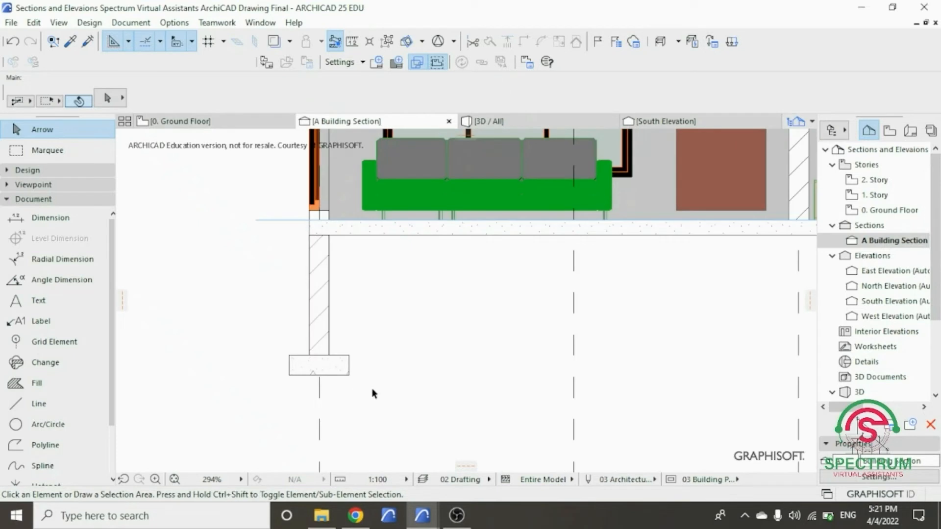
click(373, 389)
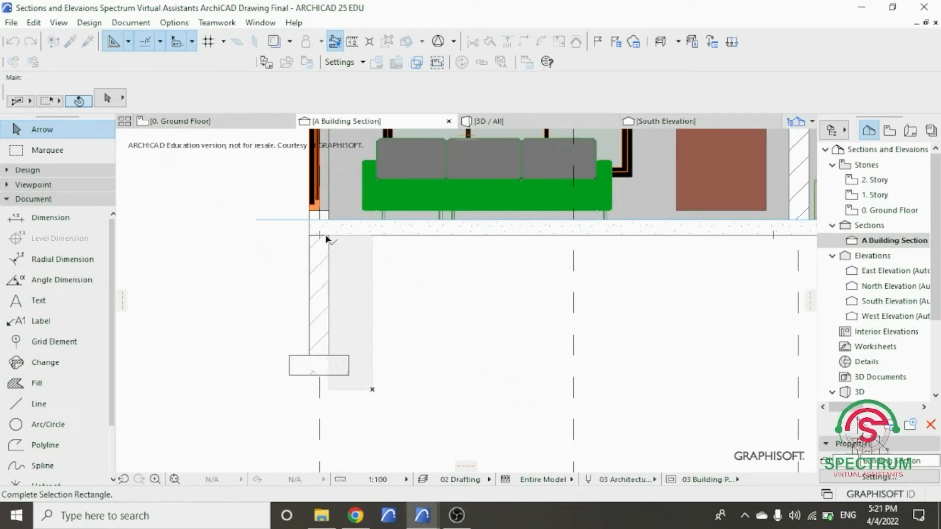
click(279, 243)
scroll(259, 377, down, 4)
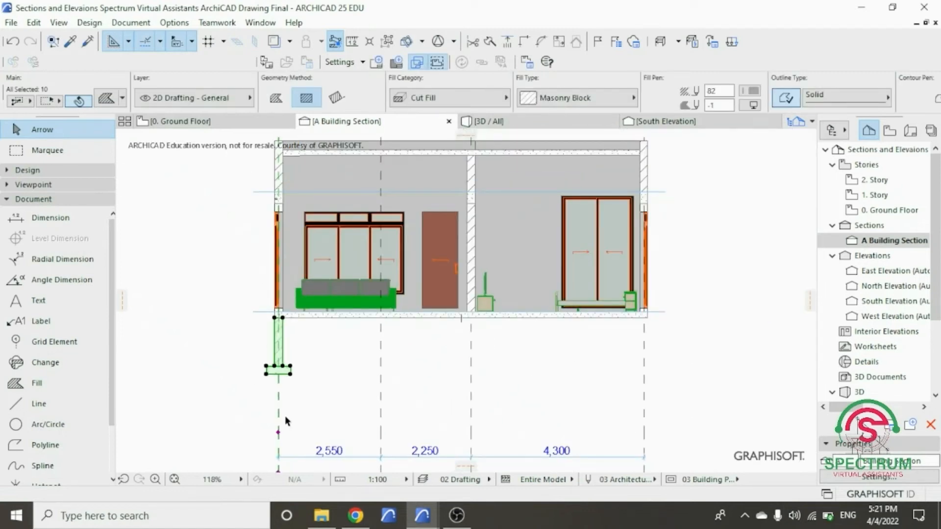
shift+click(278, 432)
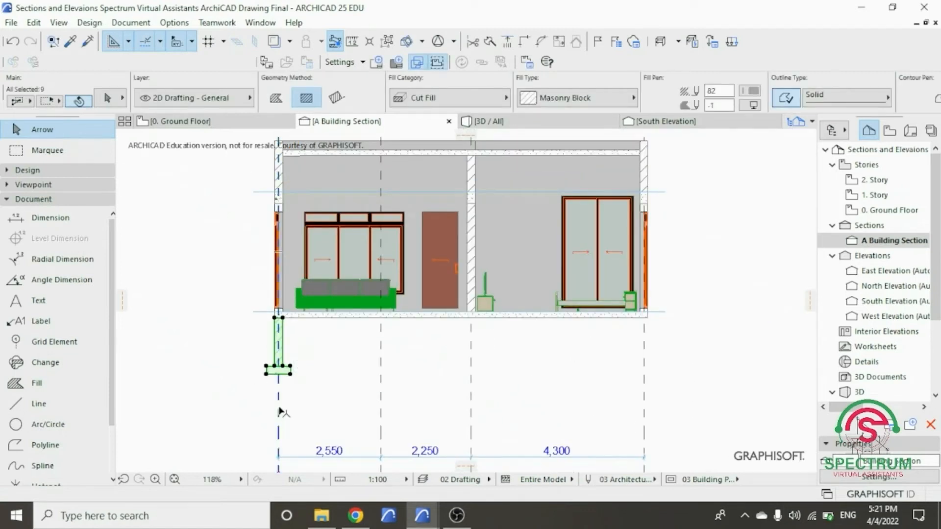
right_click(213, 320)
mouse_move(258, 303)
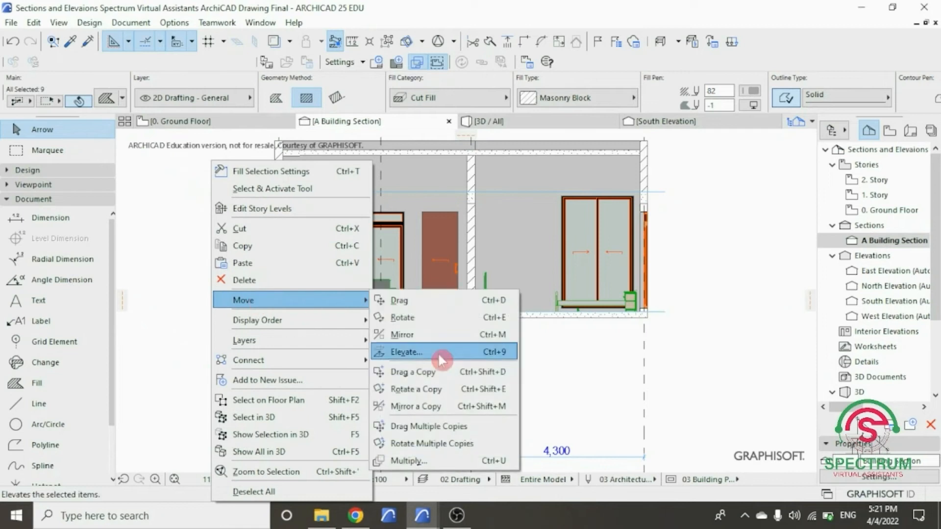
click(429, 426)
scroll(284, 327, up, 2)
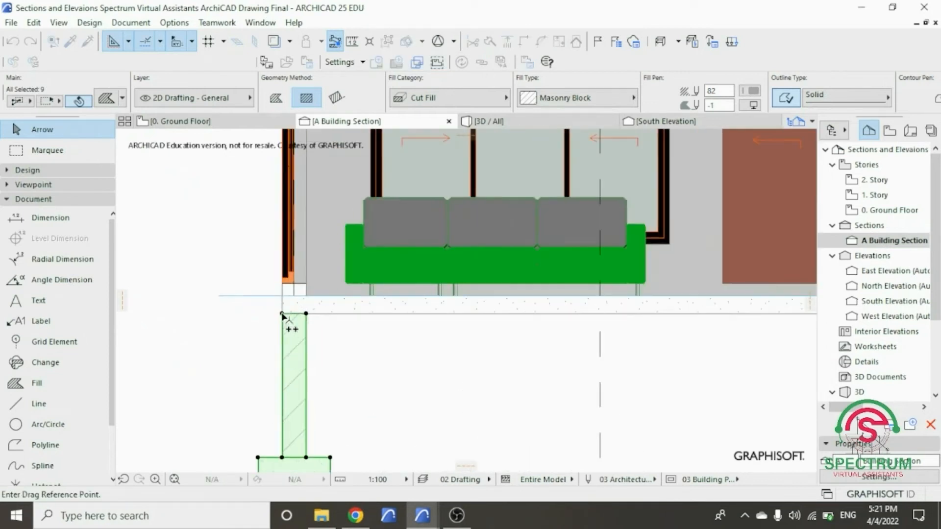
click(282, 315)
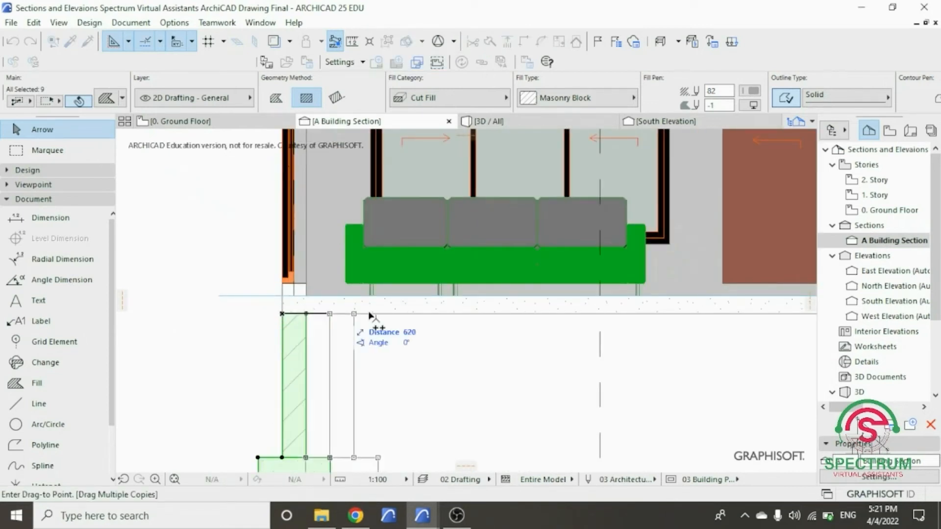
scroll(539, 321, down, 2)
scroll(686, 314, up, 2)
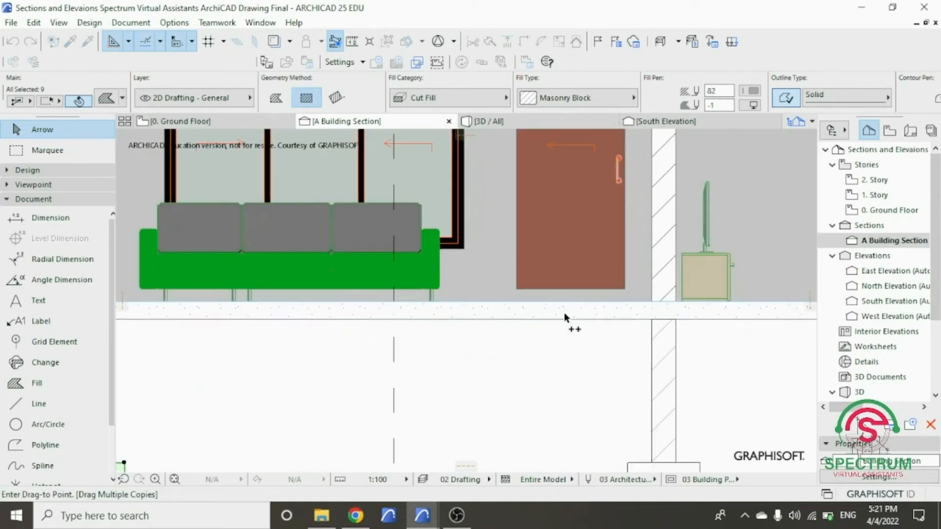
scroll(563, 313, down, 3)
scroll(684, 309, up, 4)
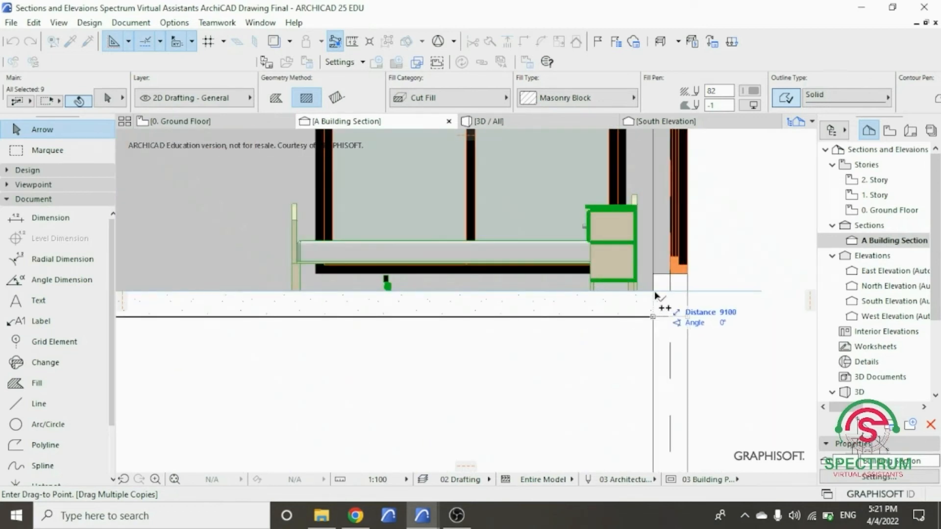
click(654, 295)
scroll(628, 331, down, 5)
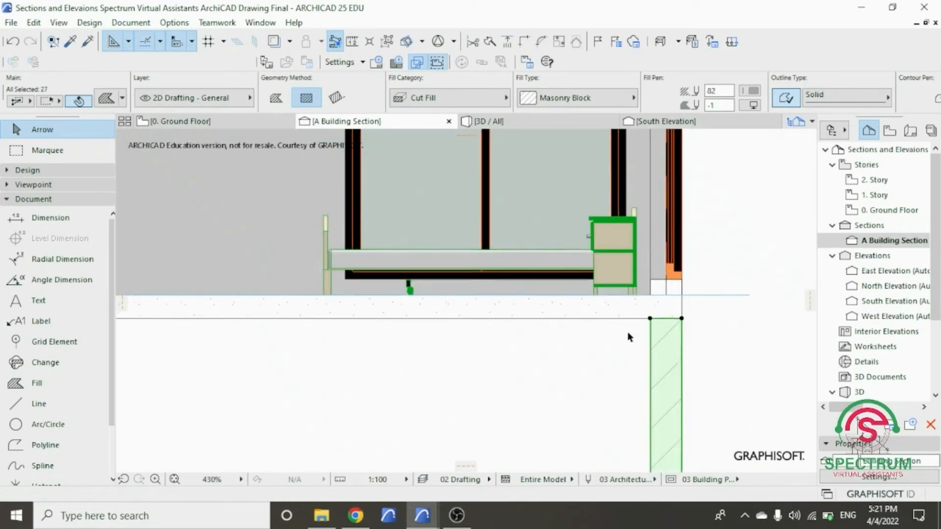
click(573, 368)
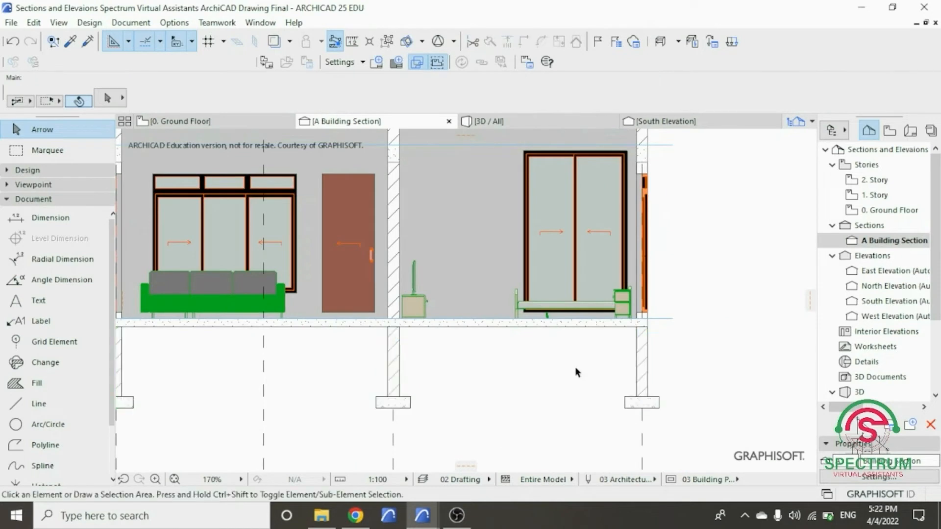
Draw a short horizontal single line along the slab's underside, running from the left foundation wall's inner edge outward past the building.
scroll(529, 405, down, 2)
scroll(279, 426, up, 1)
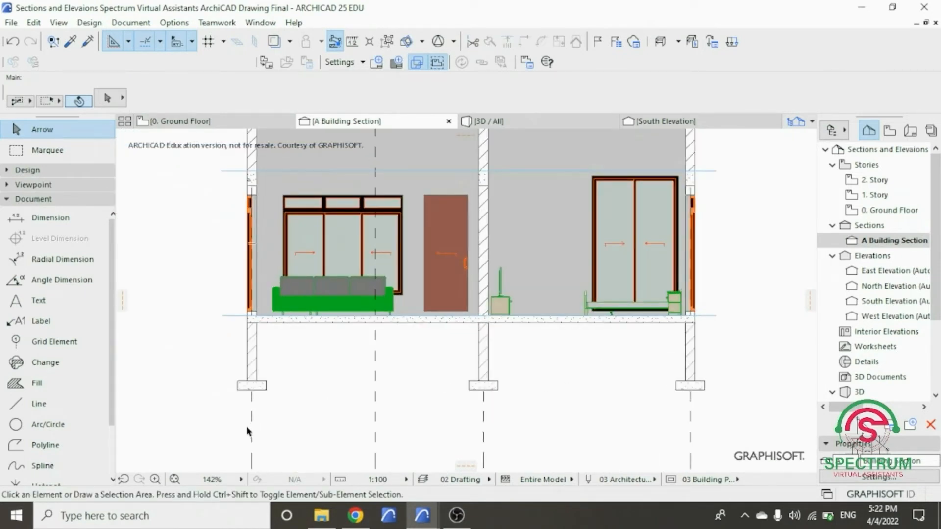
click(58, 408)
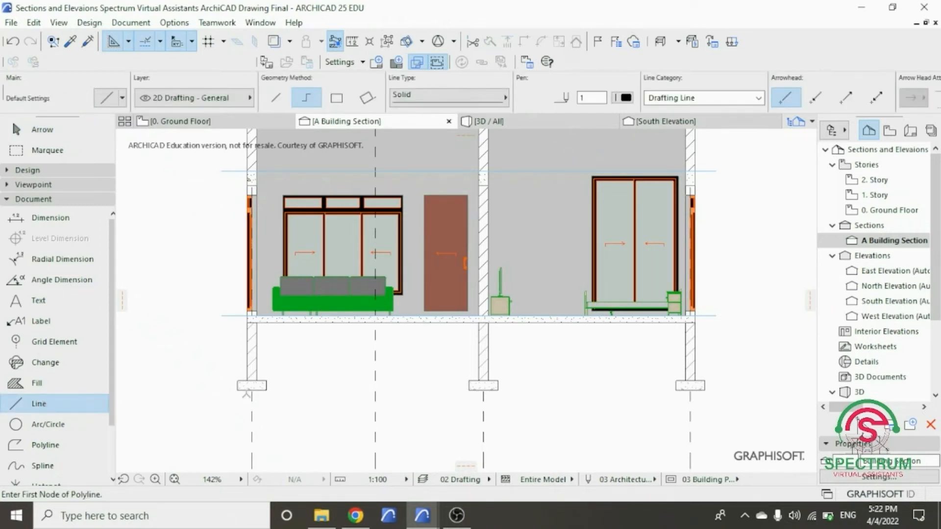
scroll(248, 392, up, 1)
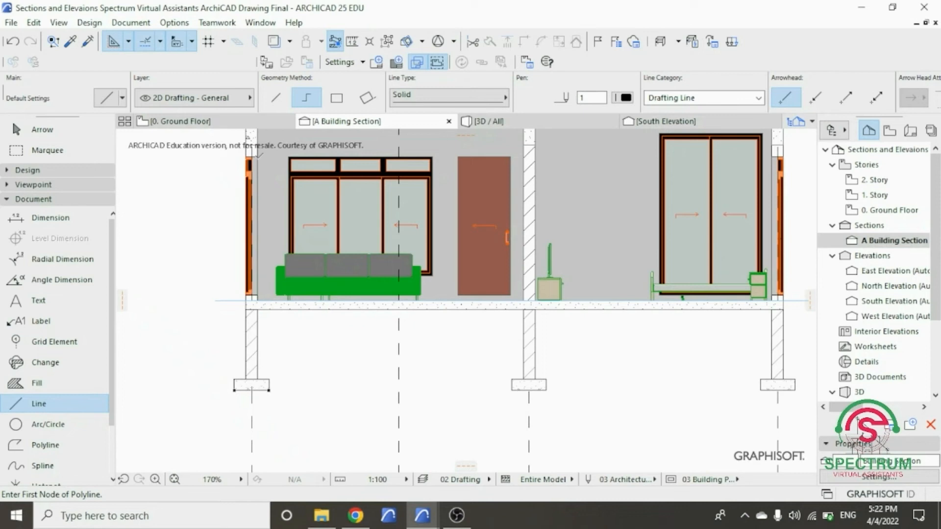
click(275, 102)
scroll(345, 306, up, 6)
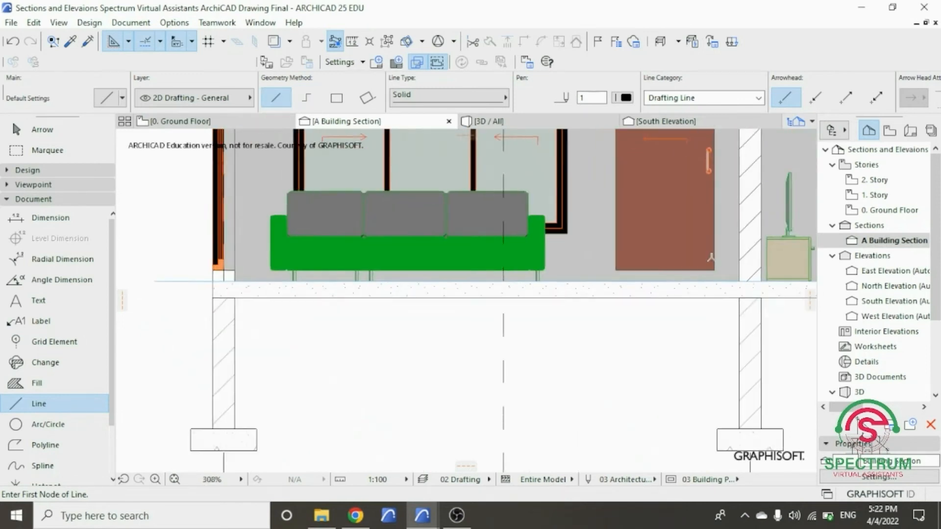
scroll(678, 340, down, 4)
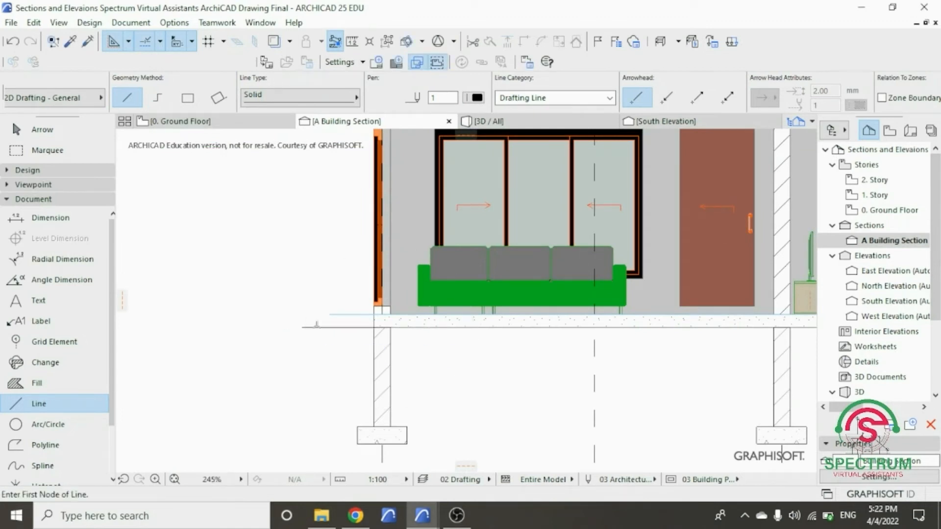
key(Escape)
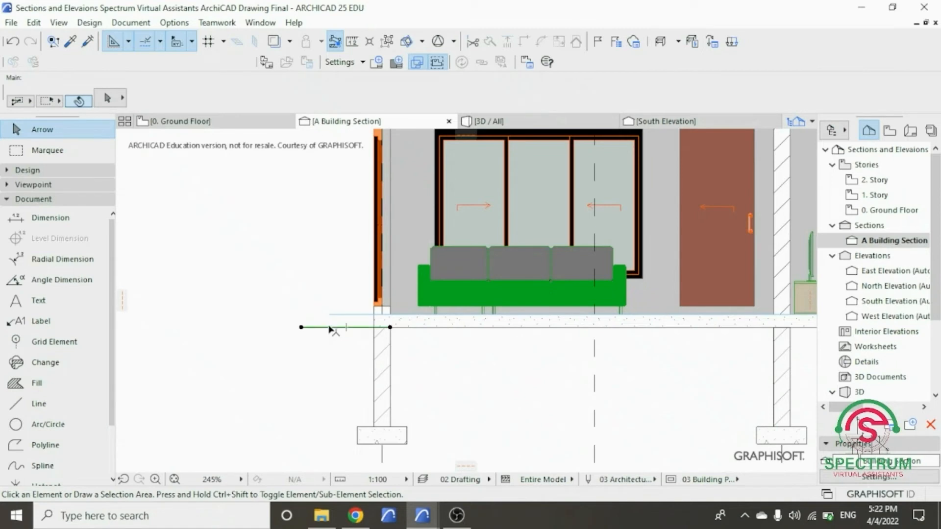
Drag a copy of the short horizontal line straight down by 250 mm.
click(304, 327)
right_click(302, 327)
mouse_move(441, 299)
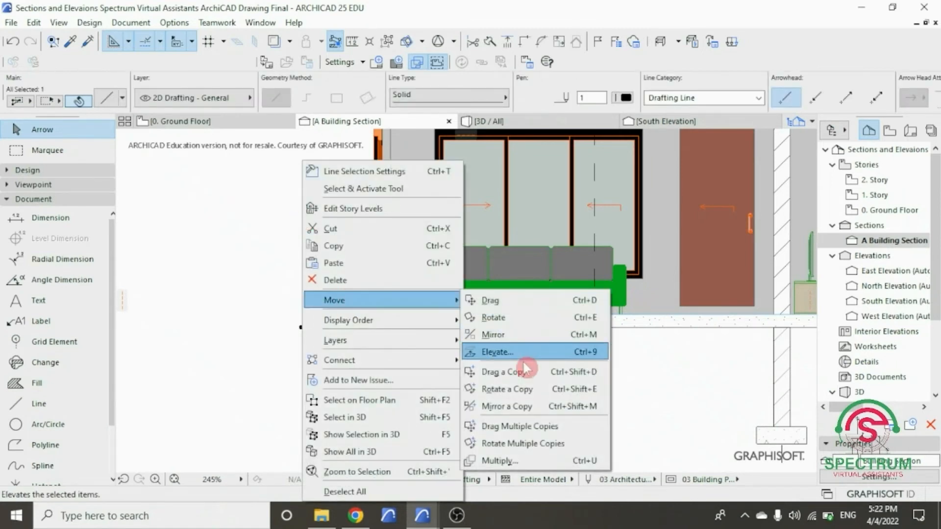
click(523, 371)
click(391, 327)
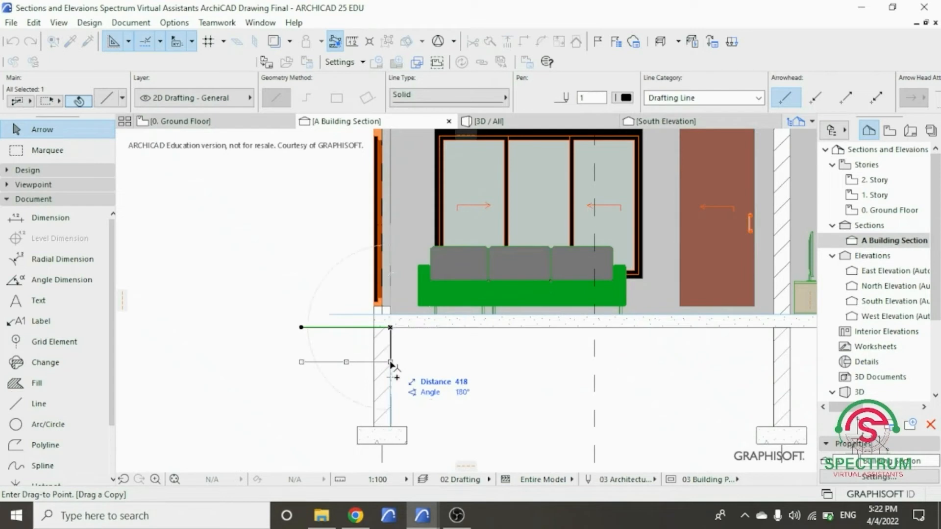
text(250)
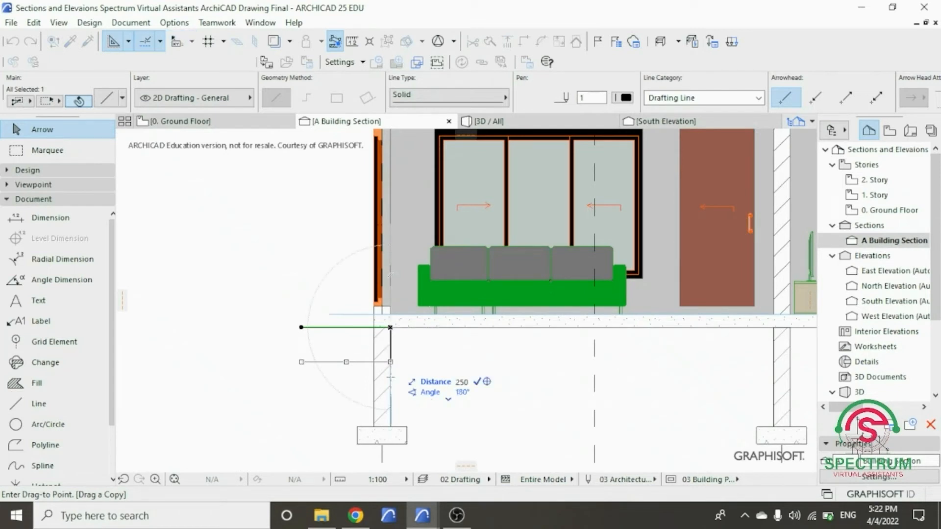
key(Return)
Stretch both ends of the copied line so it lies between the left and middle foundation walls, and delete the original short line.
click(389, 348)
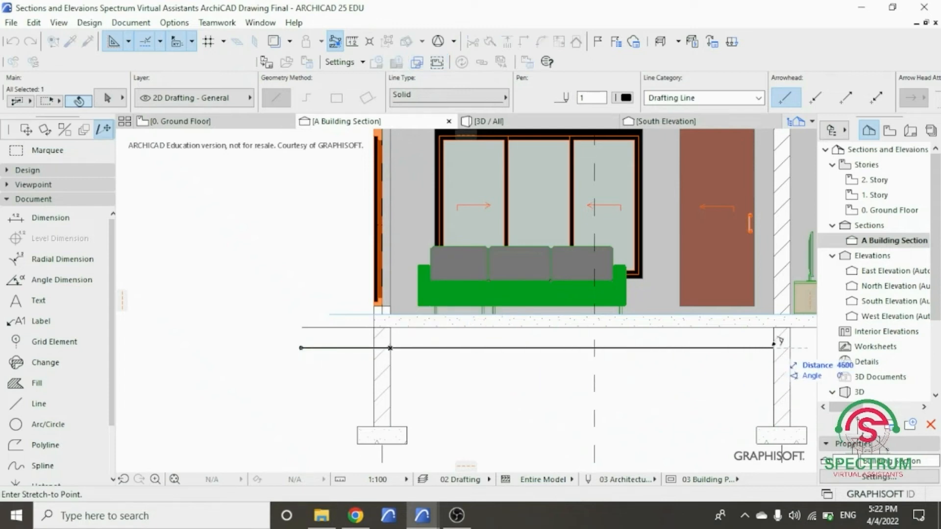
click(730, 348)
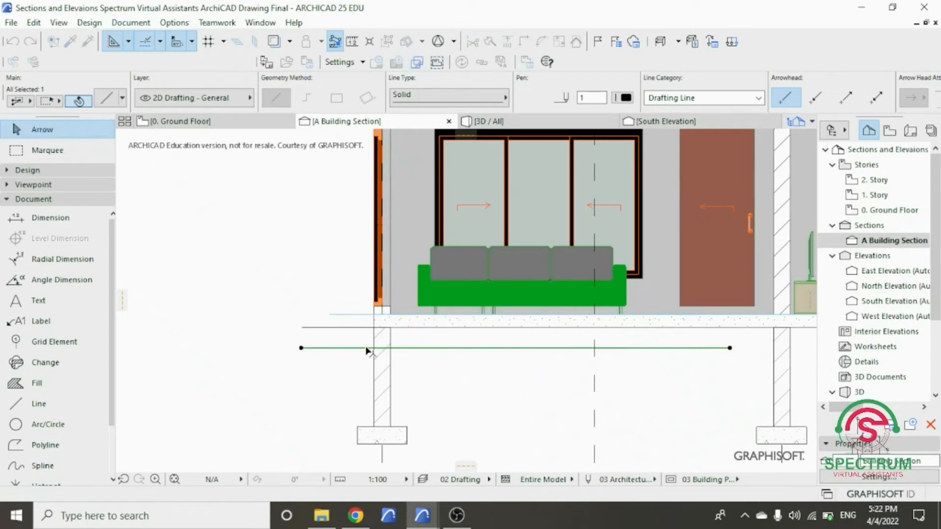
click(301, 348)
click(416, 283)
click(432, 348)
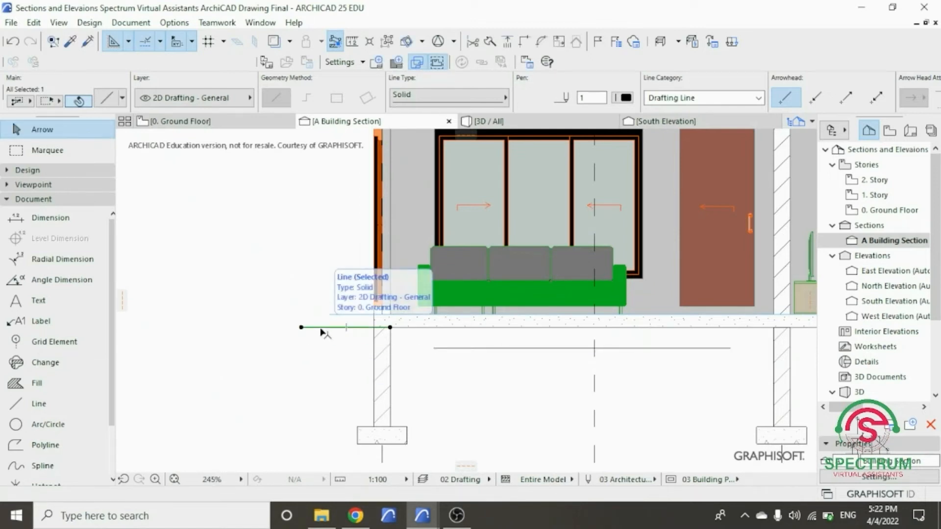
key(Delete)
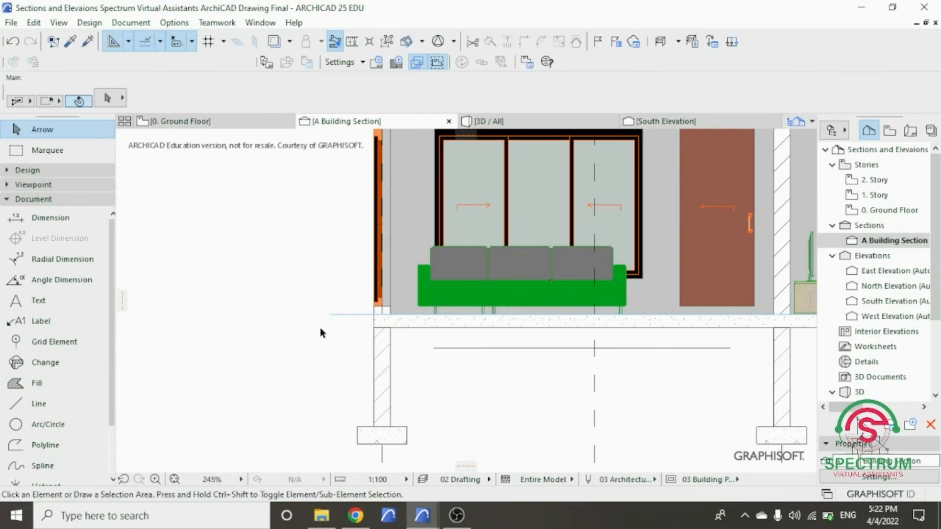
Draw a 1400 mm line at 45° from the left footing's inner top corner up to the horizontal line.
click(55, 414)
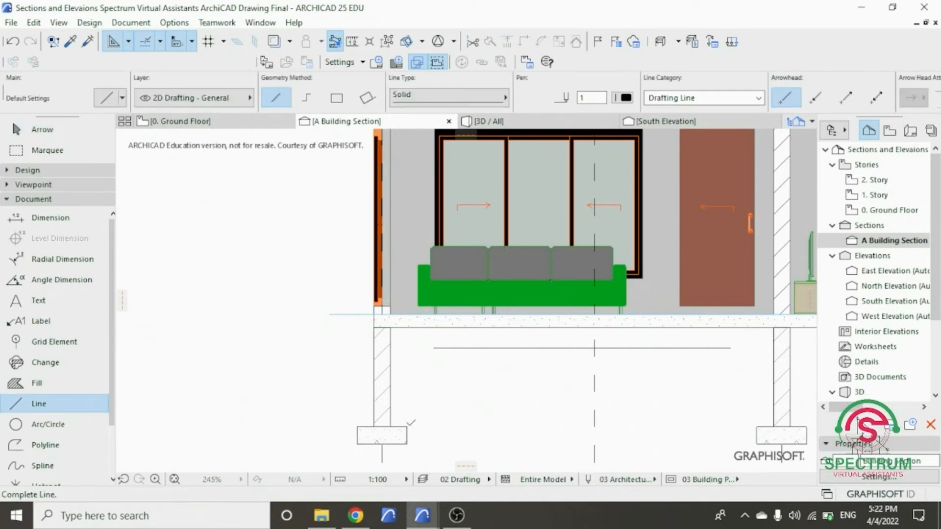
click(407, 426)
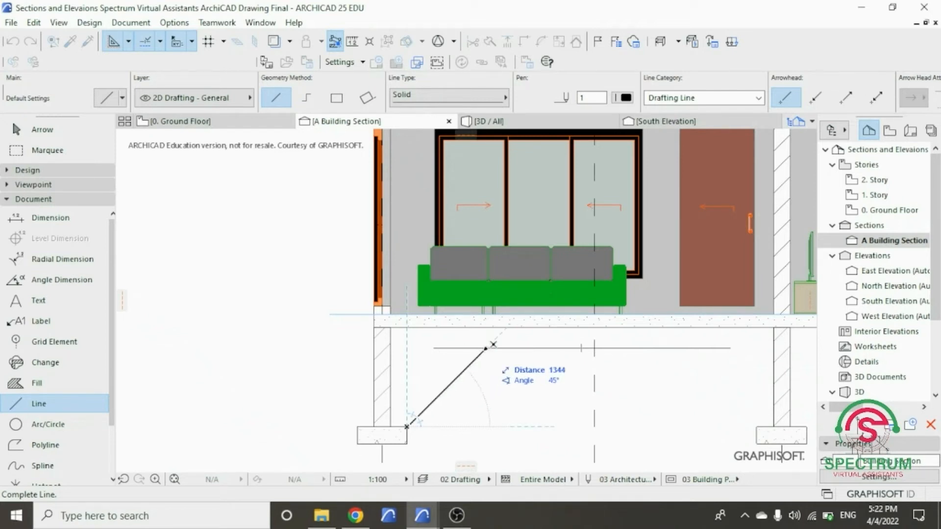
text(1)
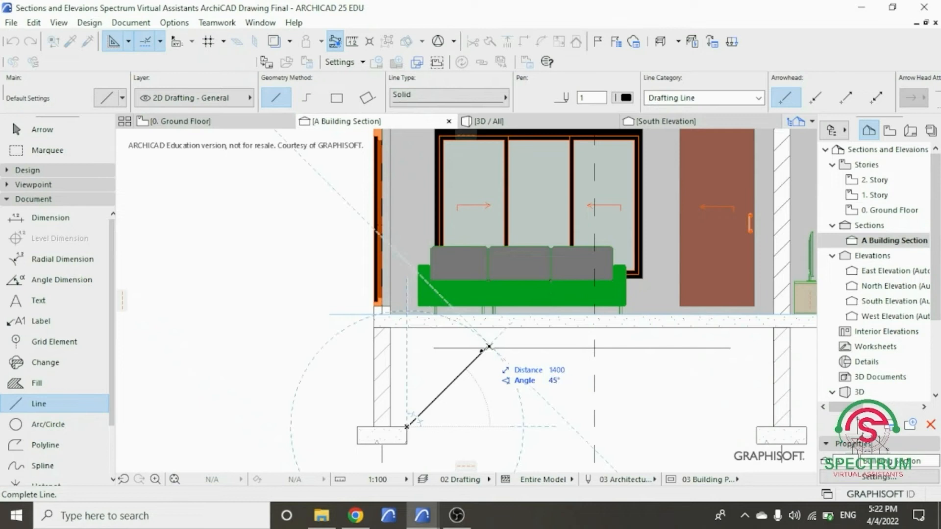
key(Return)
key(Escape)
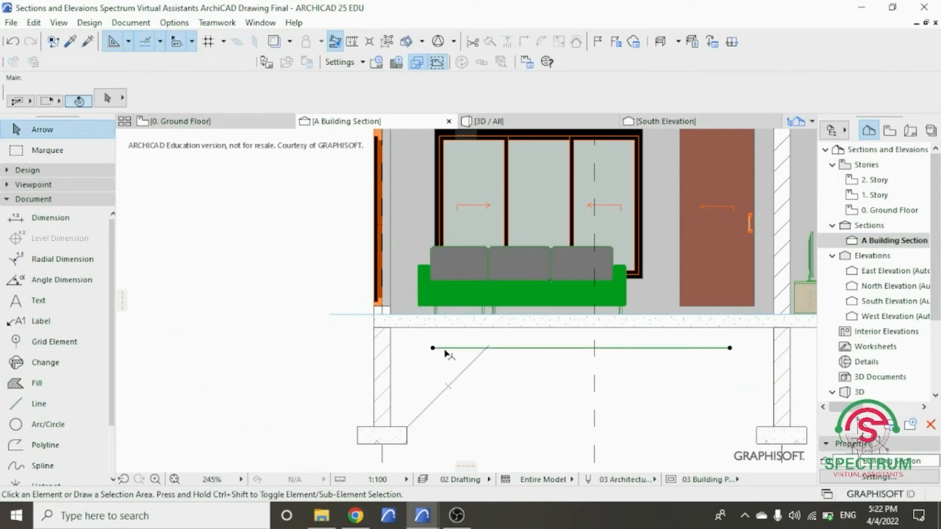
Intersect the sloped line with the horizontal line so they meet at a clean corner.
click(479, 360)
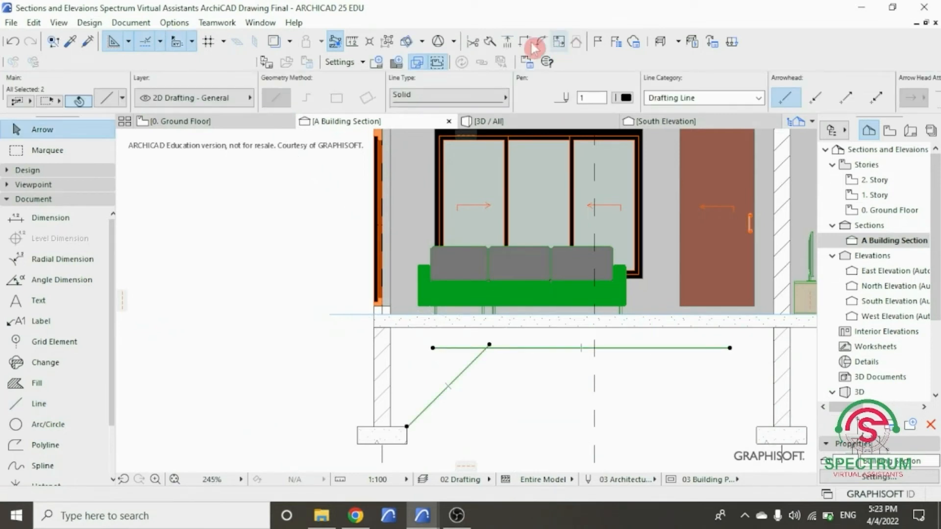
scroll(394, 337, down, 2)
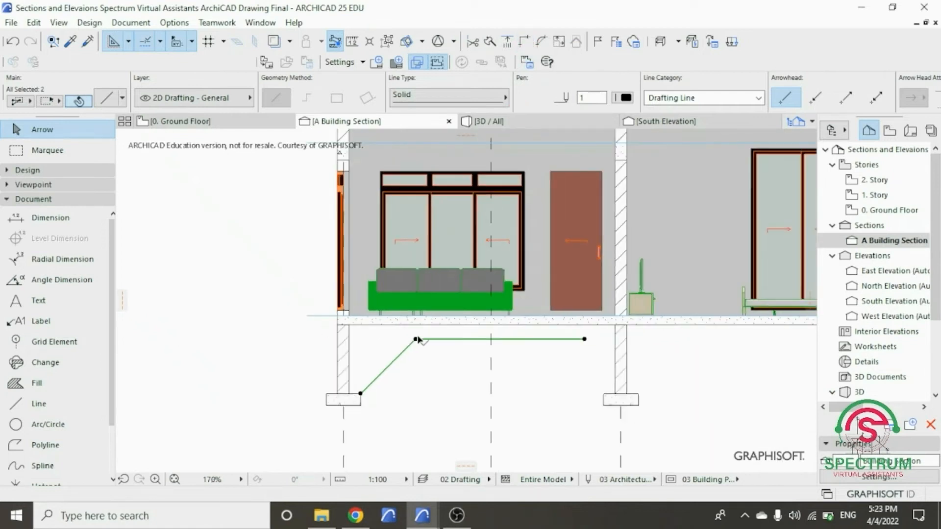
click(418, 349)
Mirror a copy of the sloped line about the left footing's vertical outer edge.
click(400, 355)
right_click(253, 343)
mouse_move(343, 143)
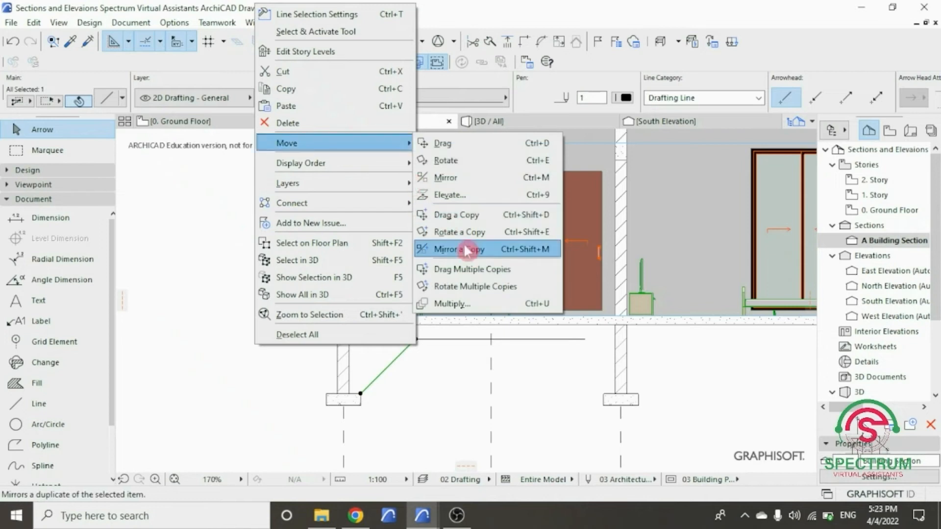
click(468, 249)
scroll(337, 411, up, 2)
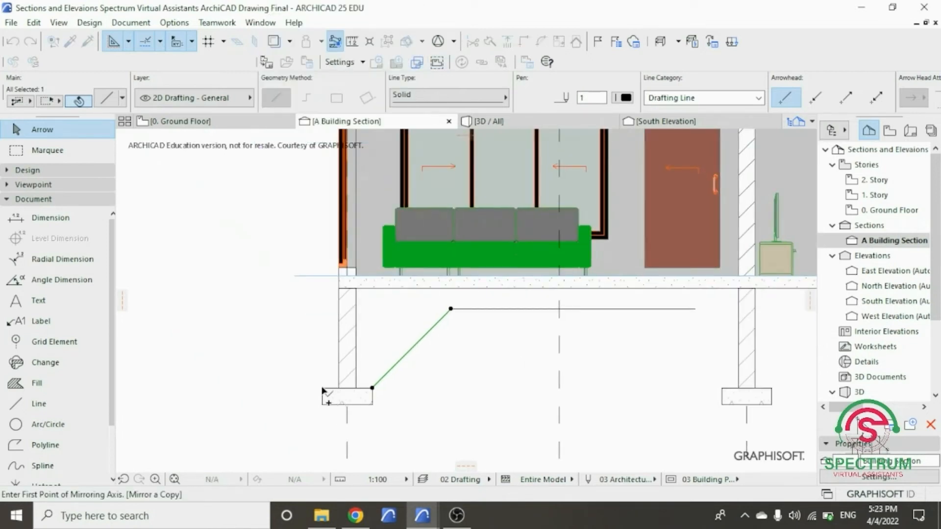
click(322, 389)
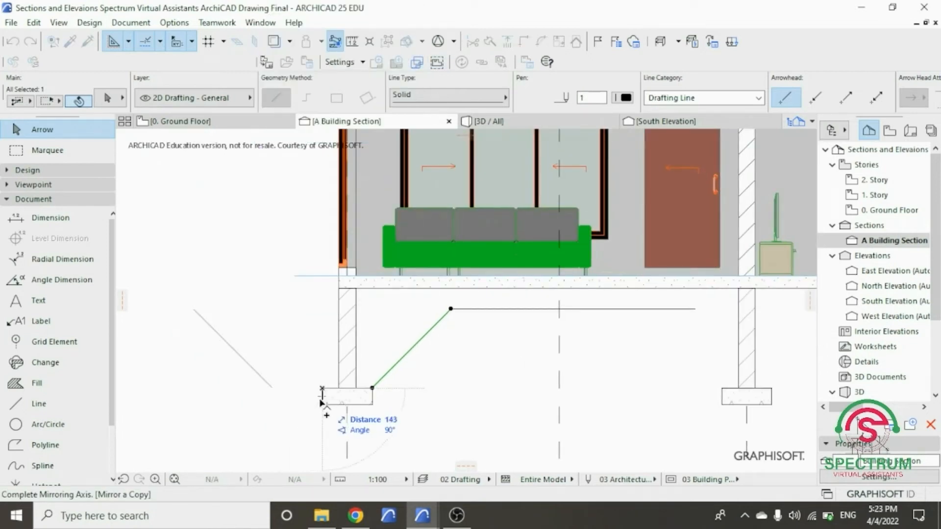
click(323, 399)
Move the mirrored sloped line so its lower end sits on the left footing's outer top corner.
right_click(228, 343)
mouse_move(265, 300)
click(404, 299)
click(272, 388)
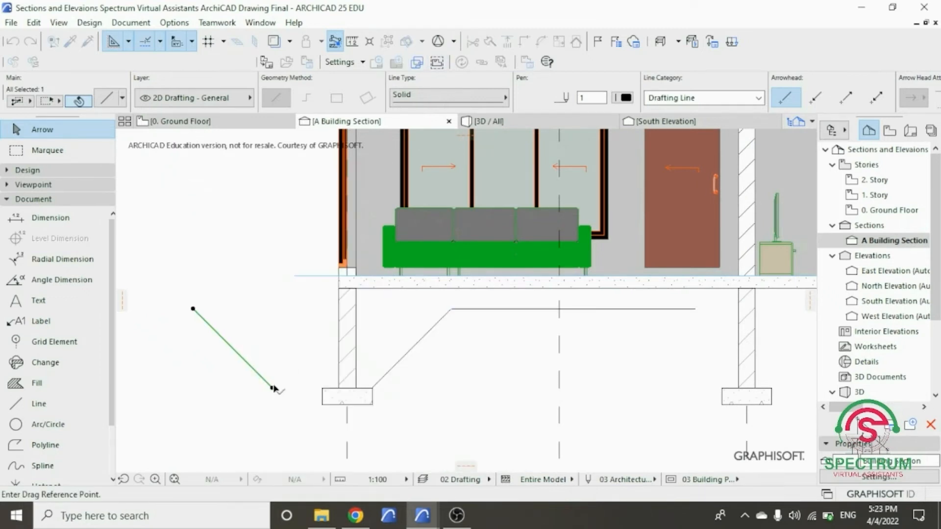
click(321, 389)
scroll(307, 314, down, 1)
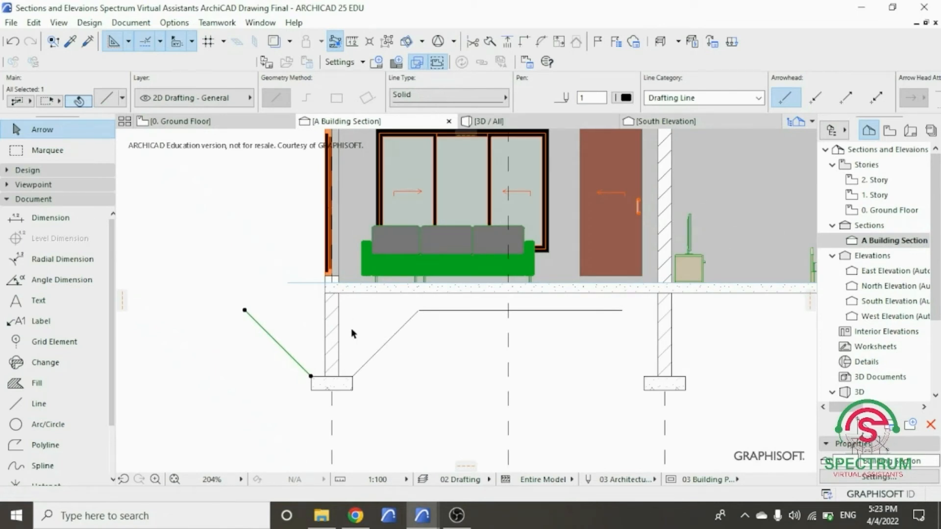
Copy the outer sloped line to the middle footing's left top corner and shorten the horizontal line to meet the copy.
right_click(210, 275)
mouse_move(339, 300)
click(387, 372)
click(311, 376)
click(644, 376)
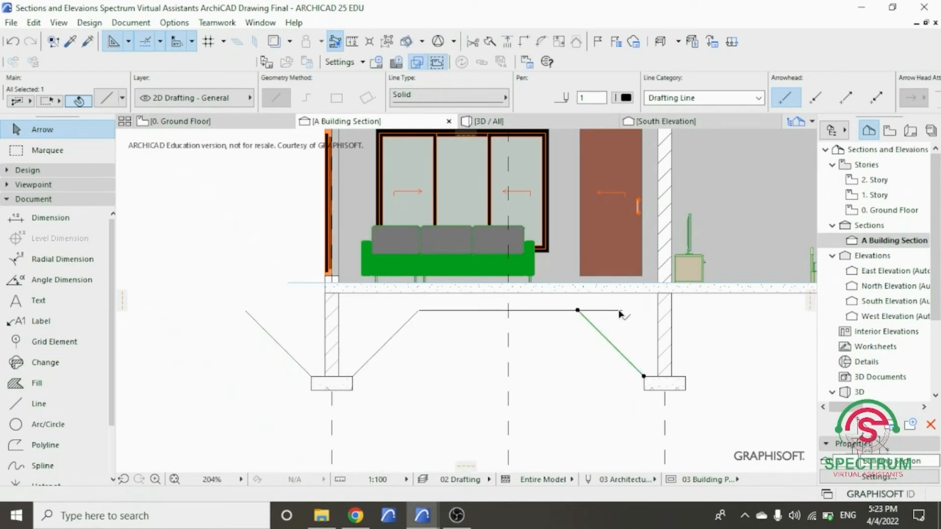
click(577, 310)
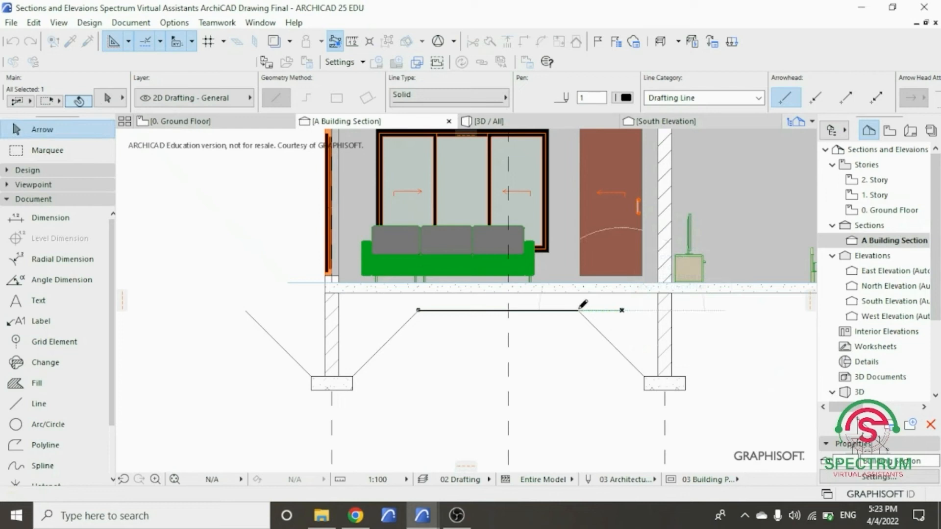
Copy the three-line fill profile from the left bay to start at the middle footing's right top corner.
scroll(332, 338, down, 2)
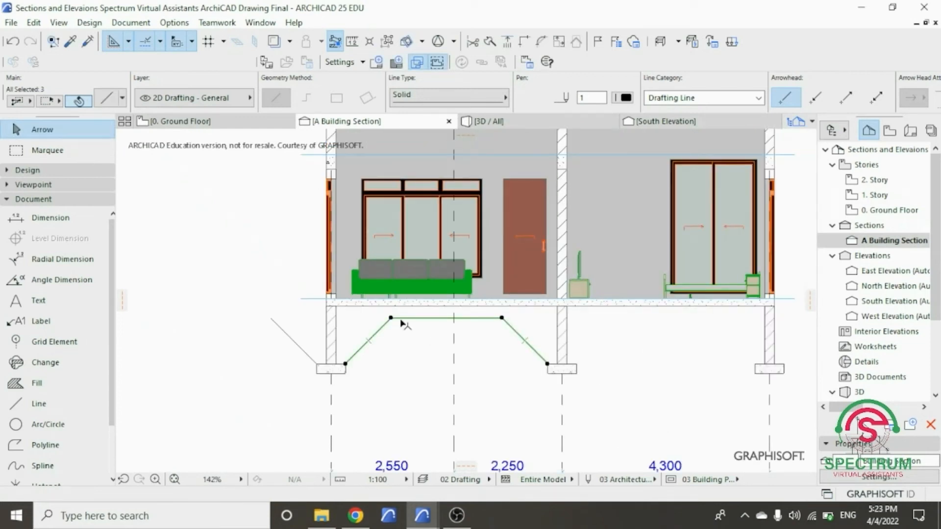
right_click(201, 260)
mouse_move(235, 302)
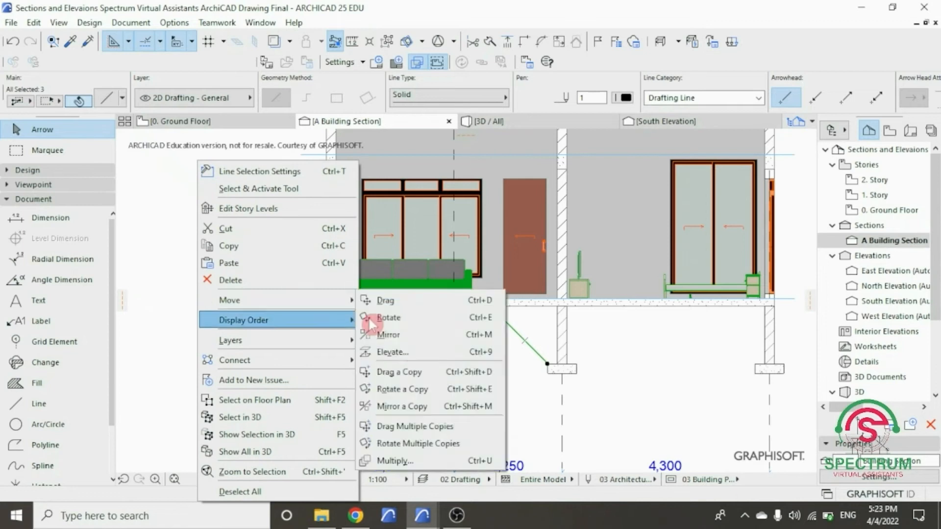
click(407, 369)
click(346, 365)
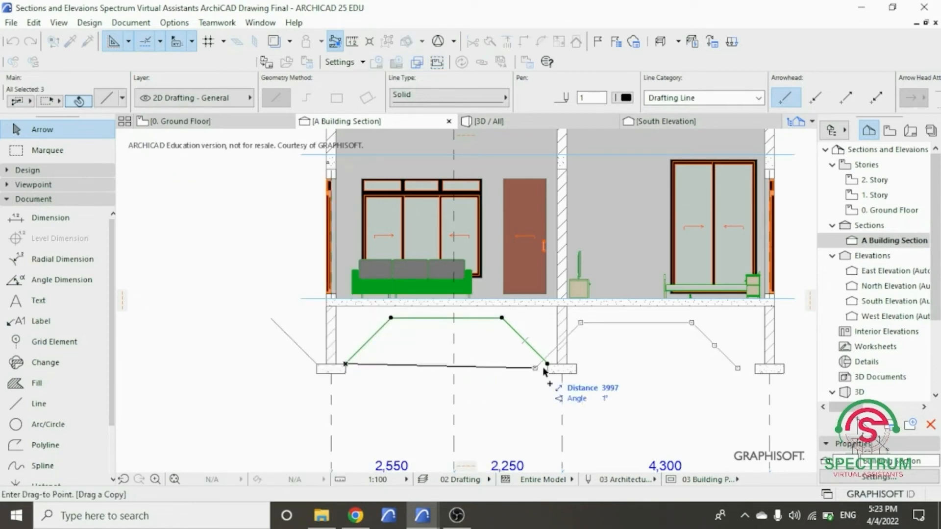
click(577, 363)
scroll(764, 341, up, 4)
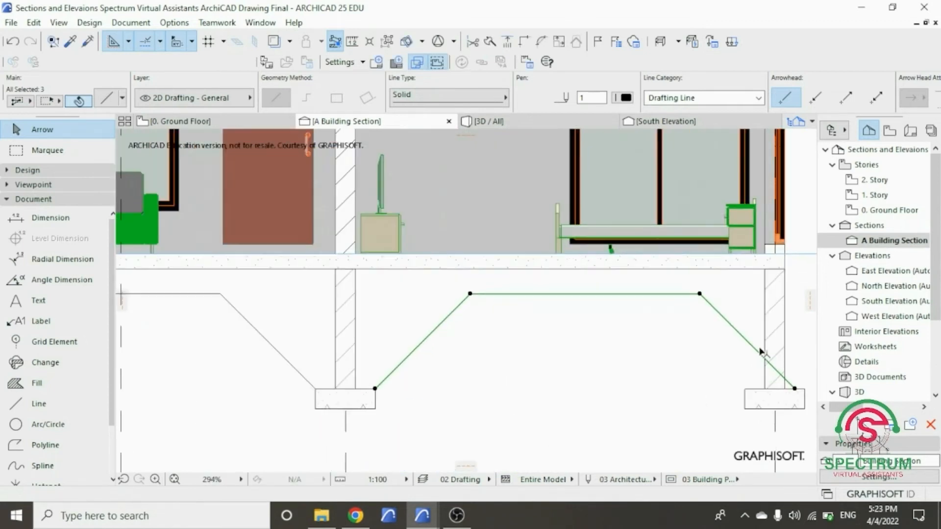
Move the copied profile's right sloped line to the right footing's inner top corner and shorten the horizontal line to meet it.
key(Escape)
click(746, 338)
right_click(744, 299)
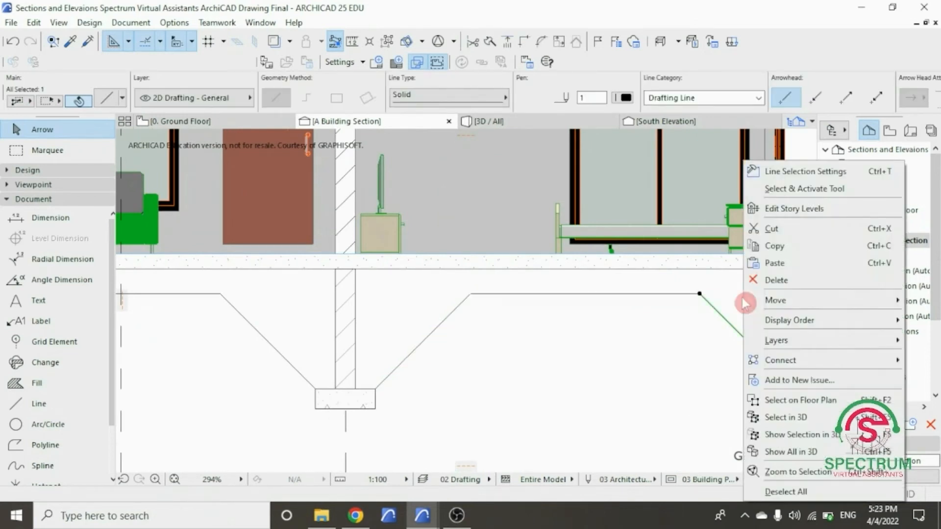
mouse_move(750, 301)
click(685, 306)
click(794, 389)
click(744, 389)
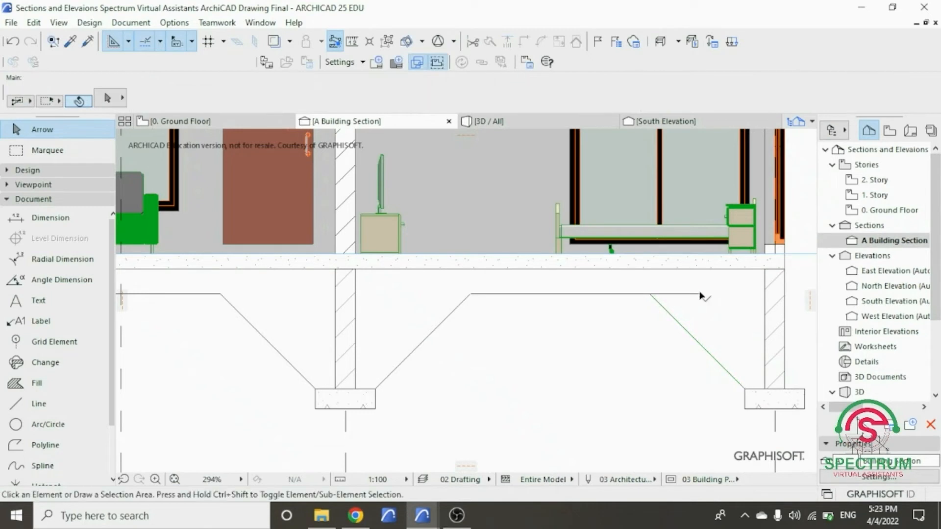
scroll(683, 301, down, 4)
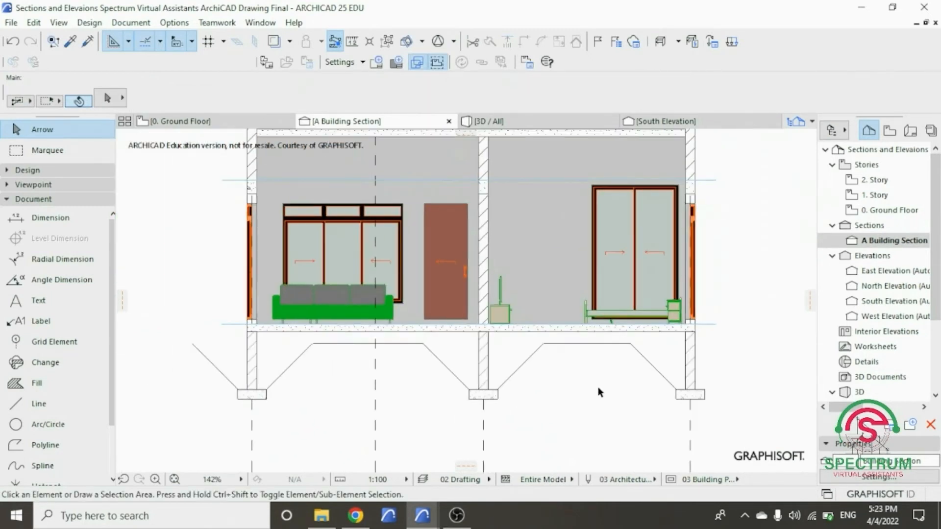
Mirror a copy of the left outer sloped line about a vertical axis through the left footing's outer top corner.
click(224, 381)
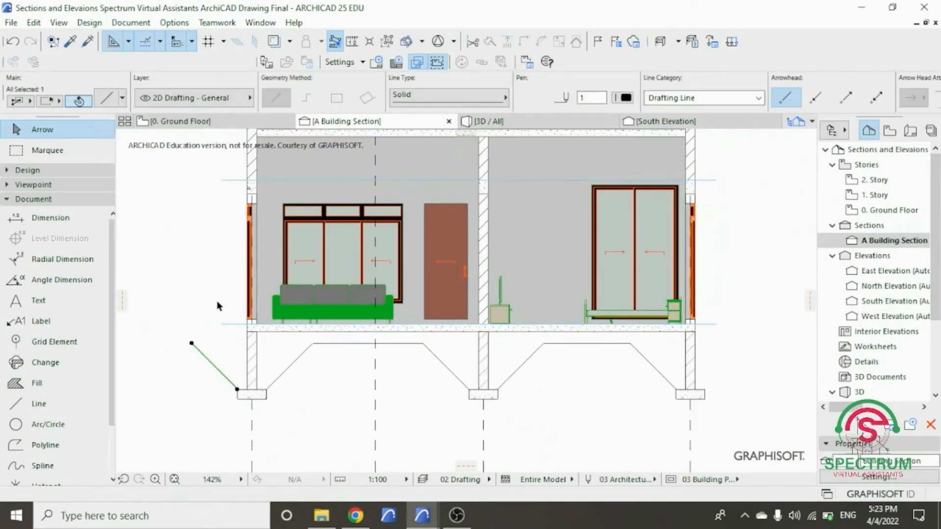
right_click(217, 300)
mouse_move(263, 300)
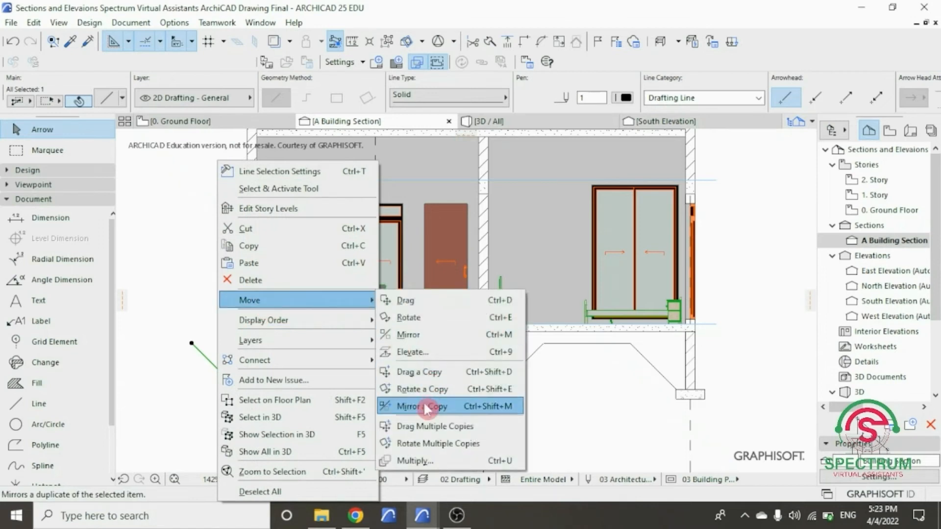
click(421, 406)
click(238, 390)
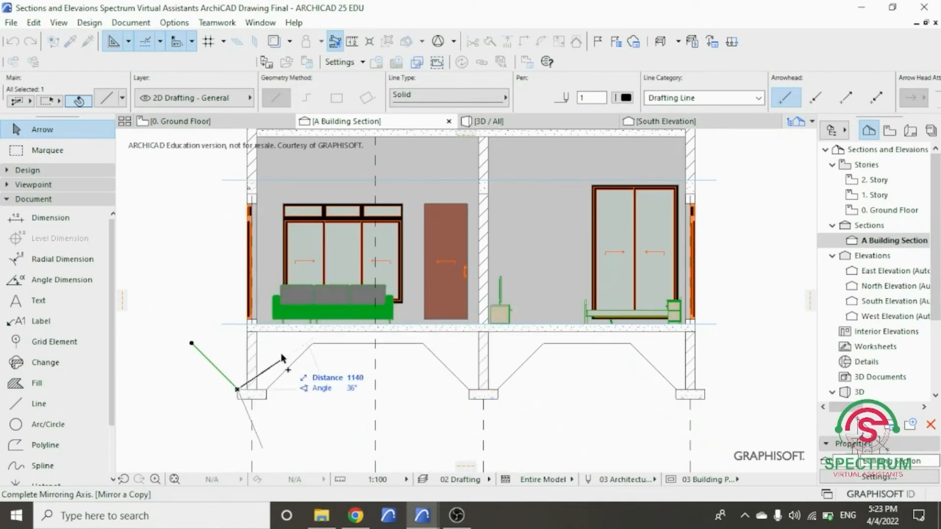
click(237, 314)
Move the mirrored line so its lower end sits on the right footing's outer top corner.
right_click(206, 294)
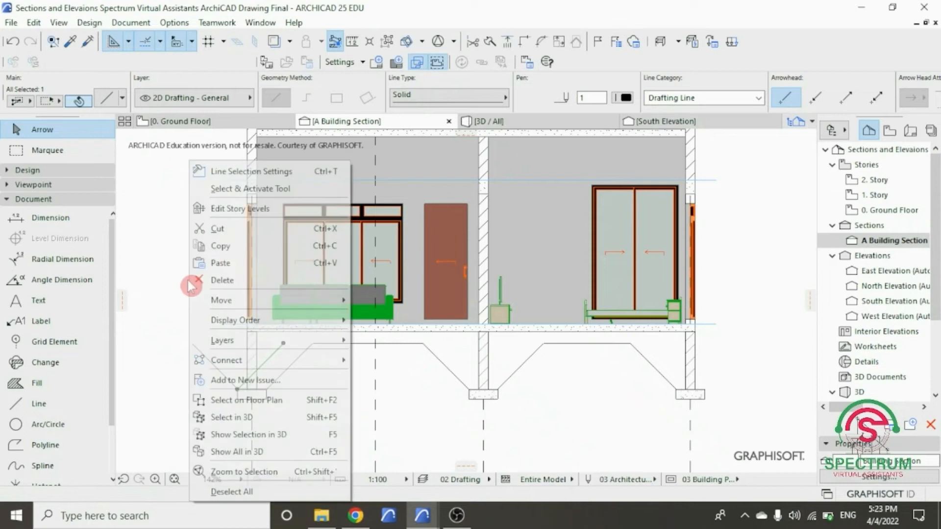
mouse_move(241, 299)
click(380, 300)
click(239, 390)
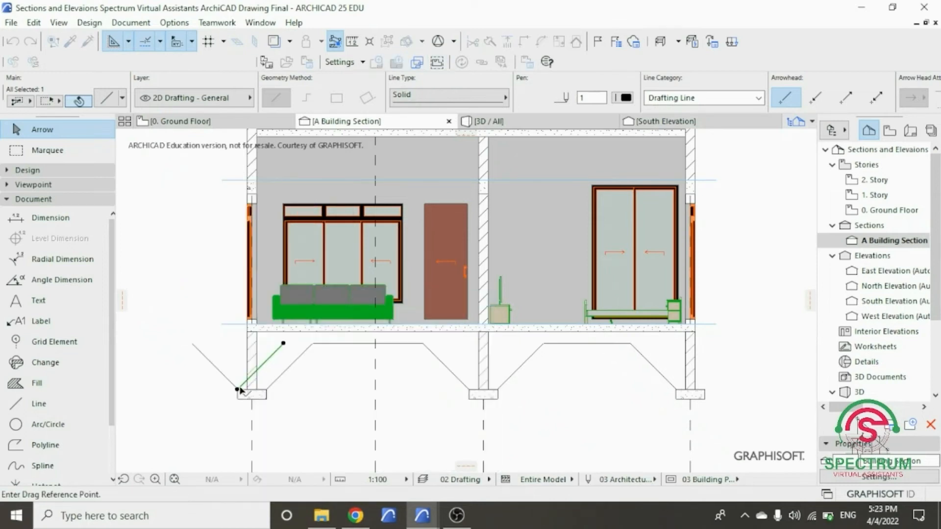
scroll(702, 395, up, 2)
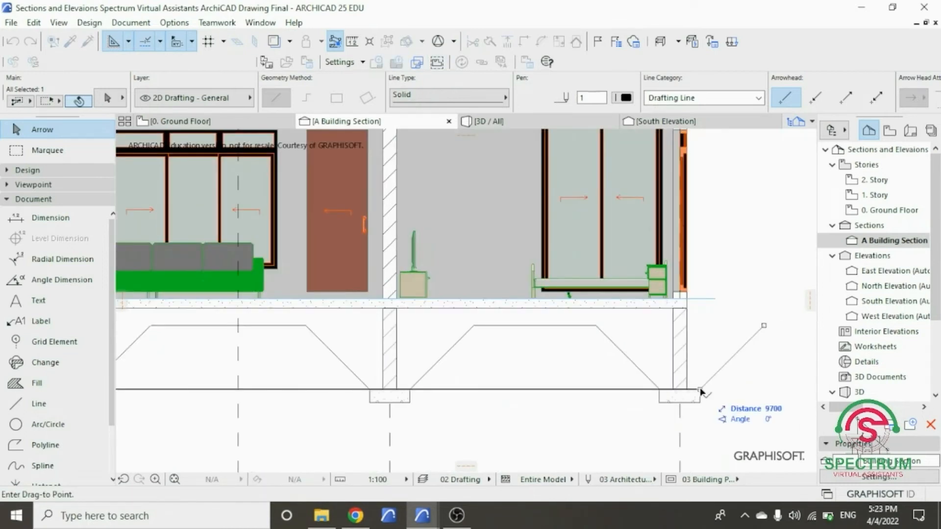
click(700, 391)
scroll(695, 354, down, 2)
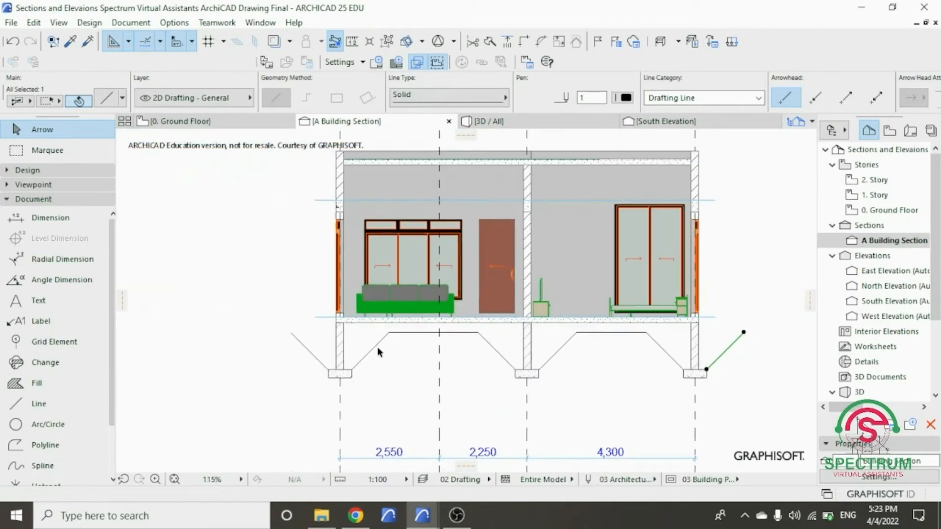
key(Escape)
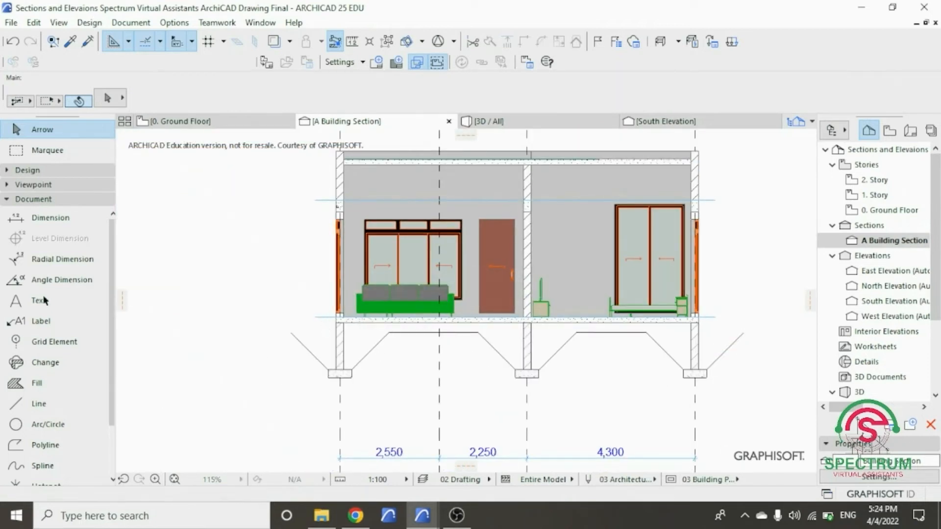
Draw horizontal ground lines outward from the slab's left and right bottom corners, extending beyond the outer sloped lines.
click(18, 405)
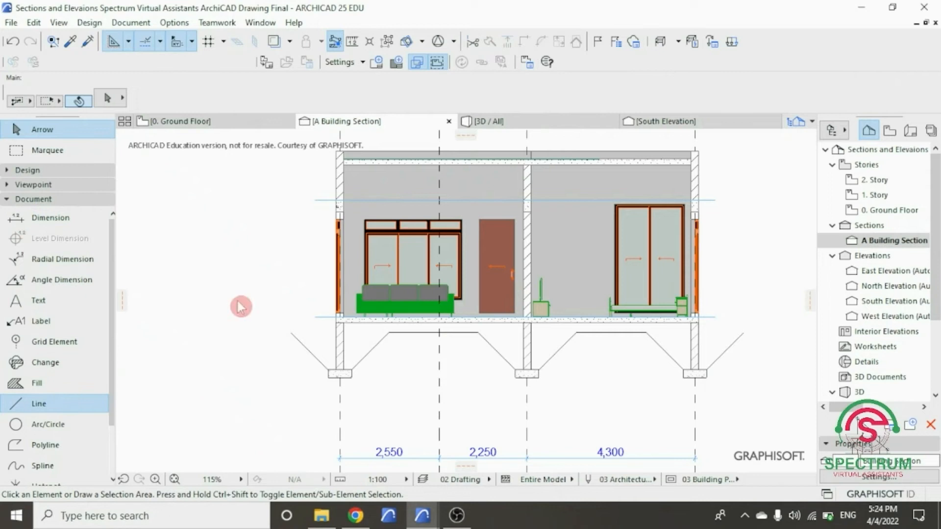
scroll(315, 316, up, 3)
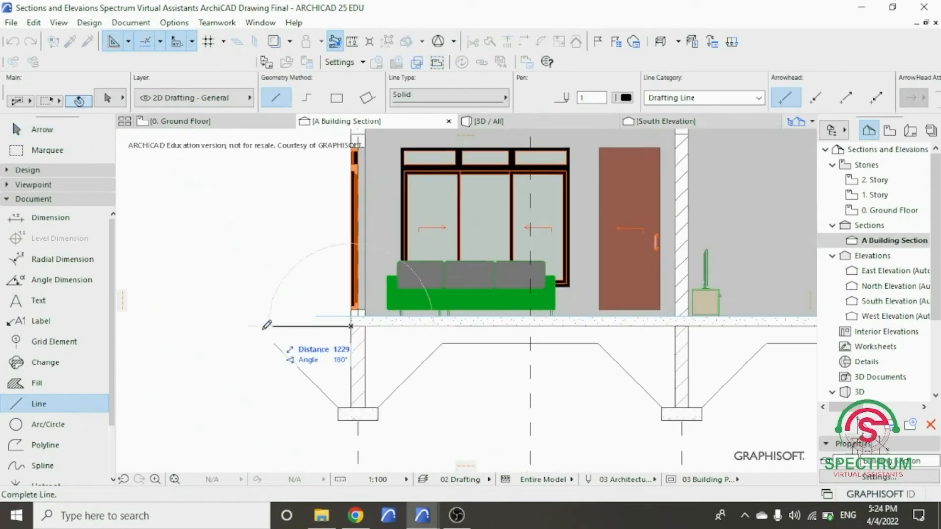
scroll(171, 332, down, 2)
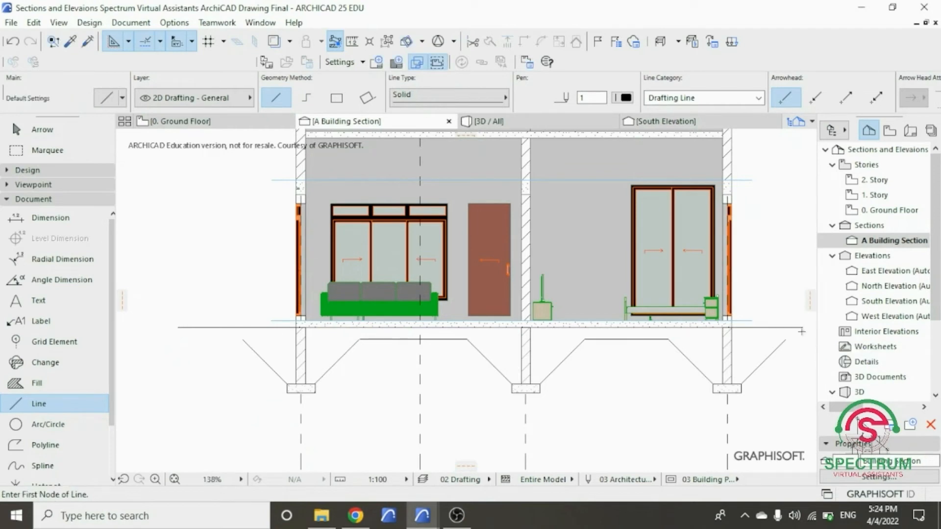
Extend both outer sloped lines up to the ground lines and join the left pair at a clean corner.
shift+click(785, 342)
click(785, 339)
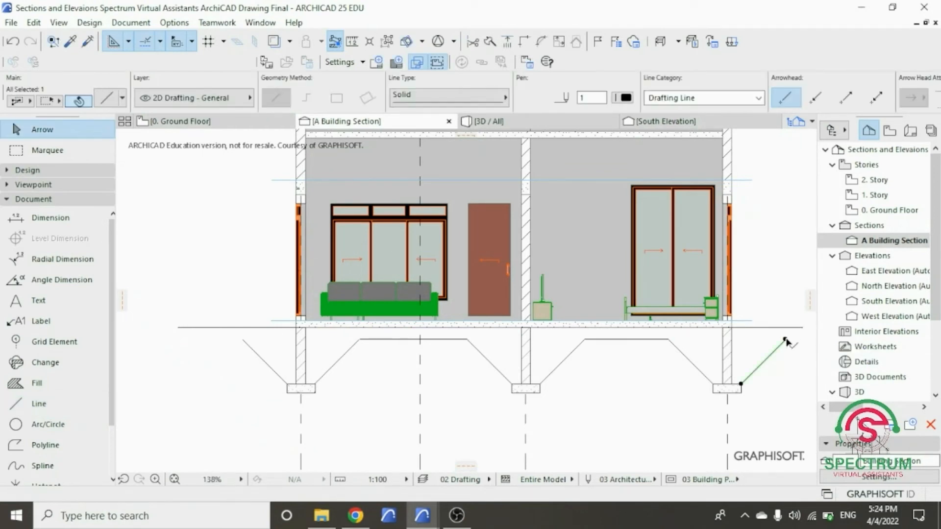
click(795, 328)
click(242, 341)
click(205, 302)
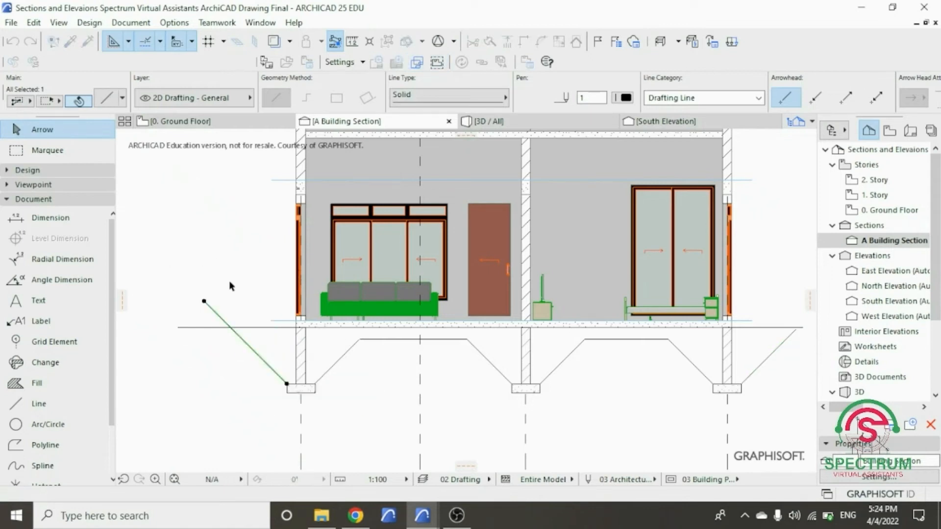
key(Escape)
scroll(345, 343, down, 2)
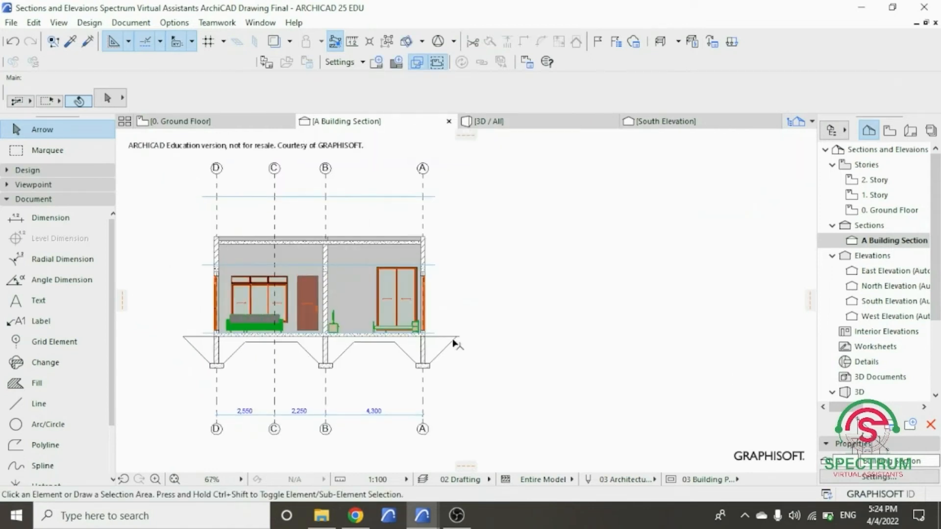
Extend the right outer sloped line past the ground line and join the two at a clean corner.
scroll(460, 336, up, 5)
click(470, 323)
click(472, 321)
click(501, 293)
key(Escape)
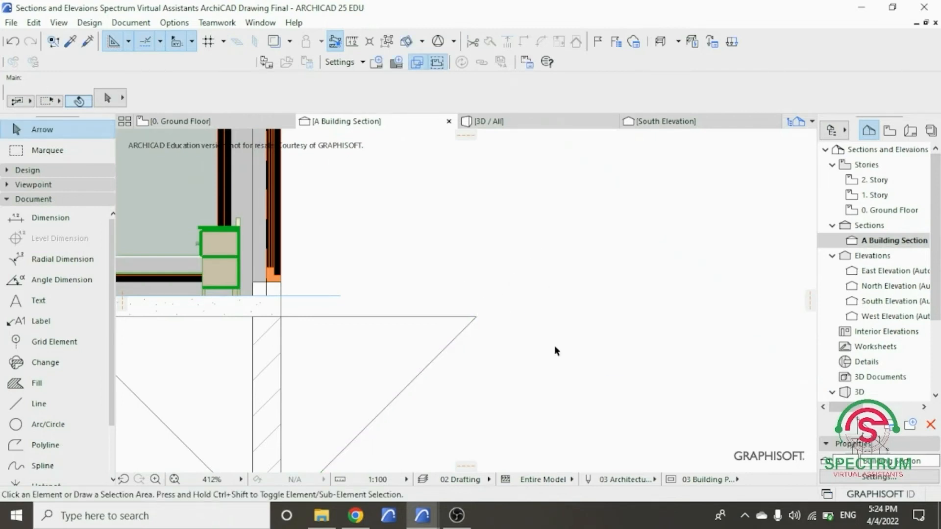
scroll(569, 348, down, 6)
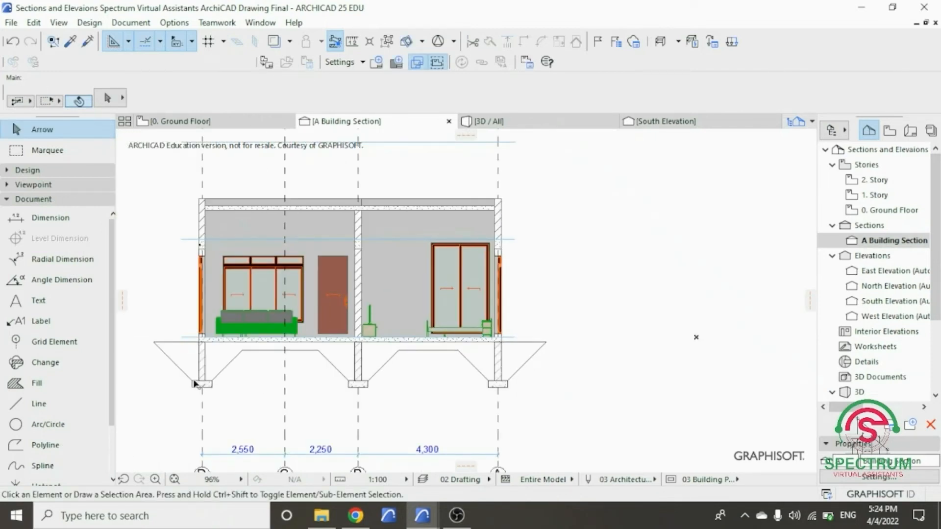
Try to copy the left ground line across to the left foundation wall's inner face, and undo the copy.
scroll(186, 373, up, 3)
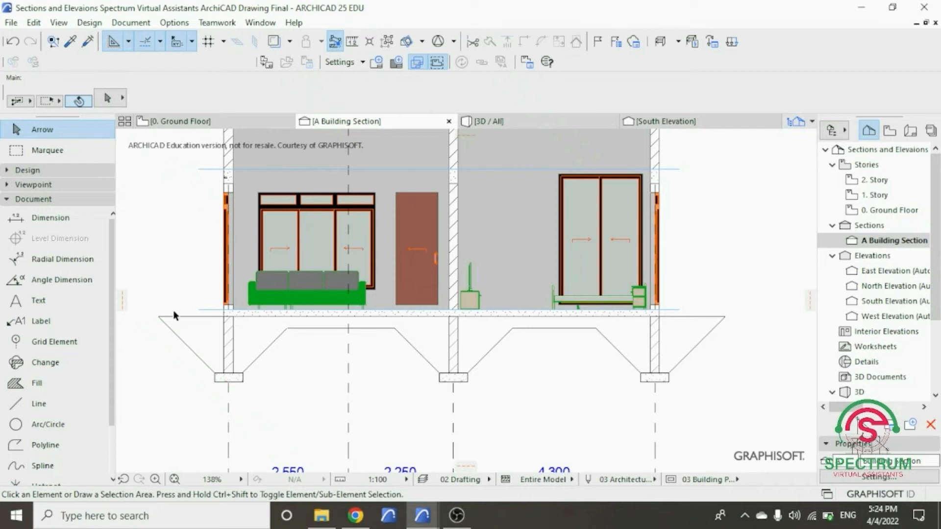
click(231, 314)
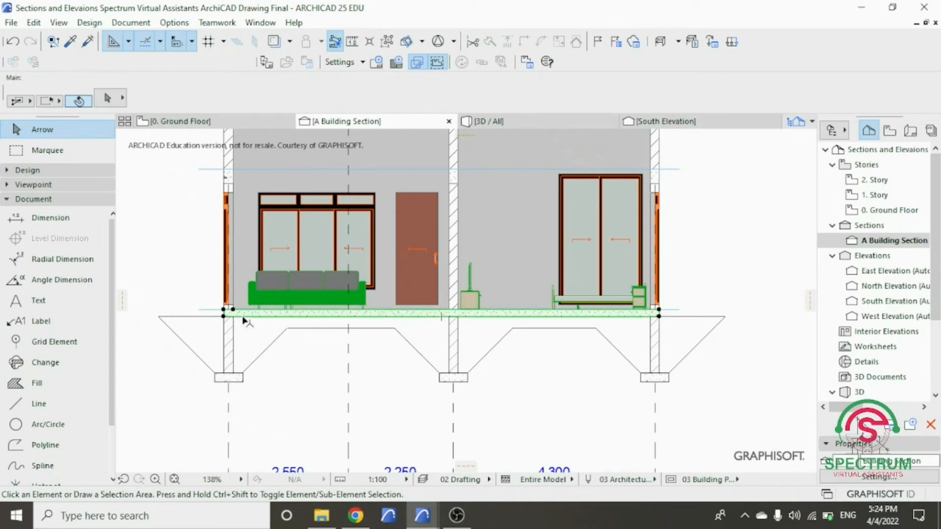
click(170, 289)
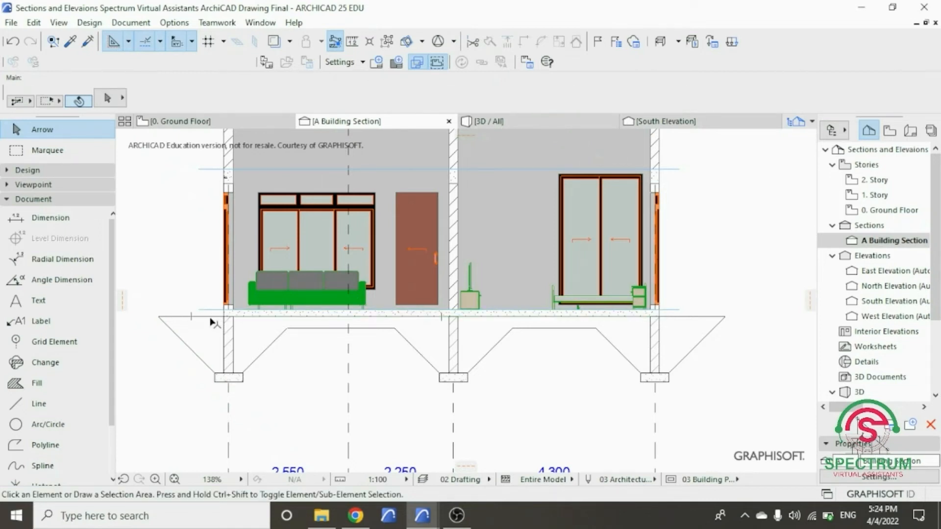
right_click(204, 316)
mouse_move(217, 301)
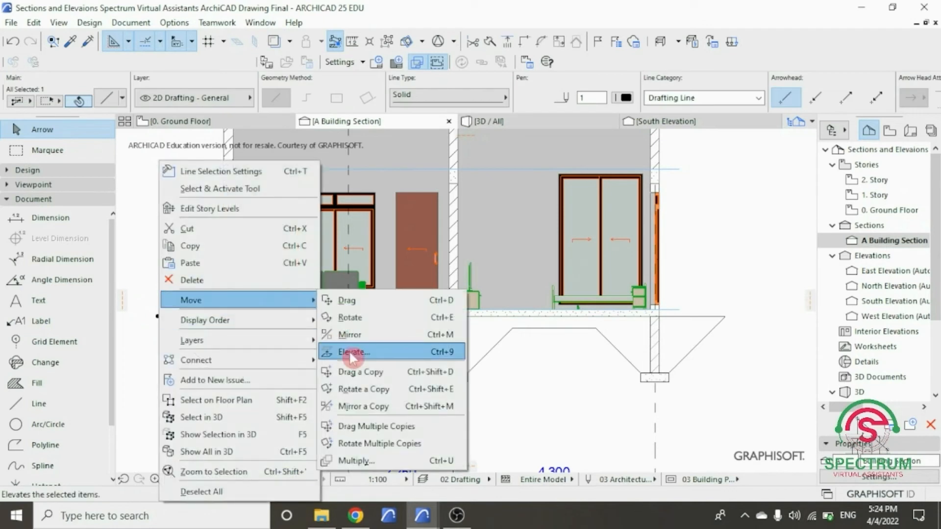
click(343, 371)
scroll(237, 339, up, 3)
click(215, 302)
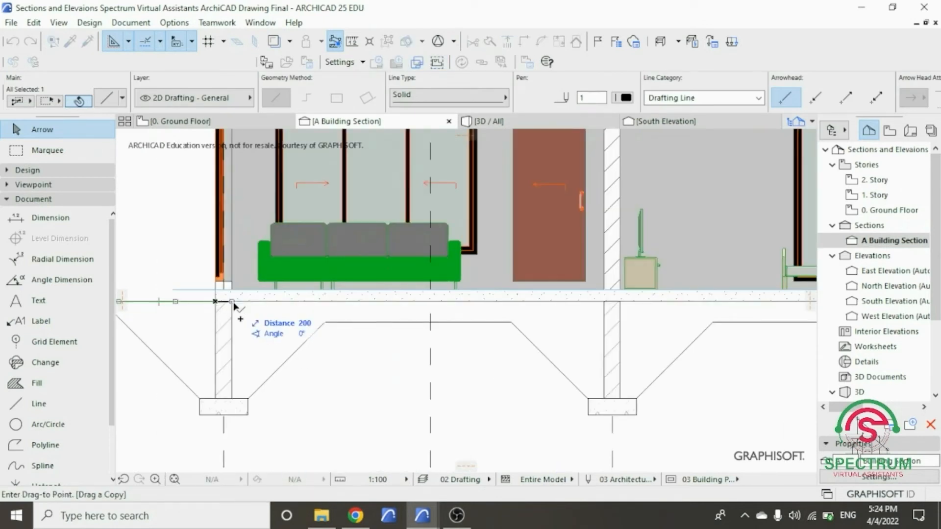
right_click(185, 242)
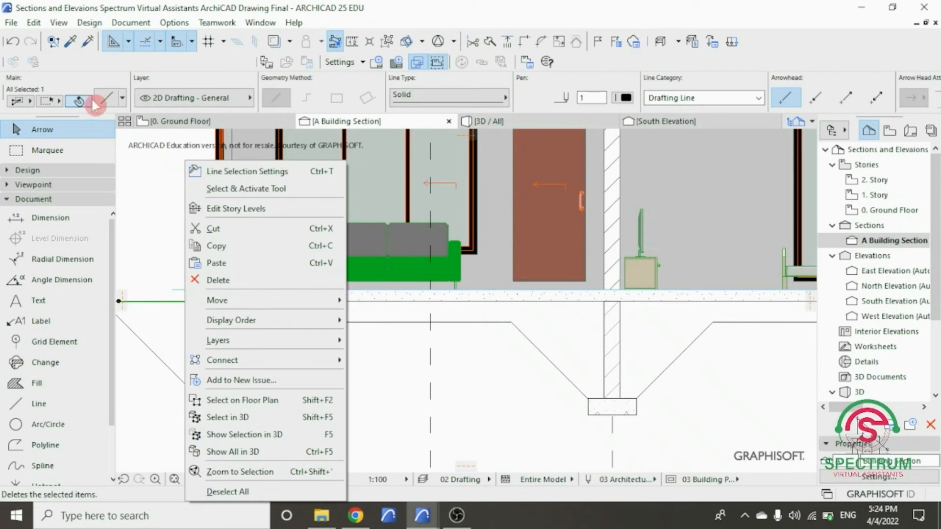
click(11, 43)
Copy the left ground line 50 mm straight down from the slab's lower corner.
right_click(168, 238)
mouse_move(201, 300)
click(411, 371)
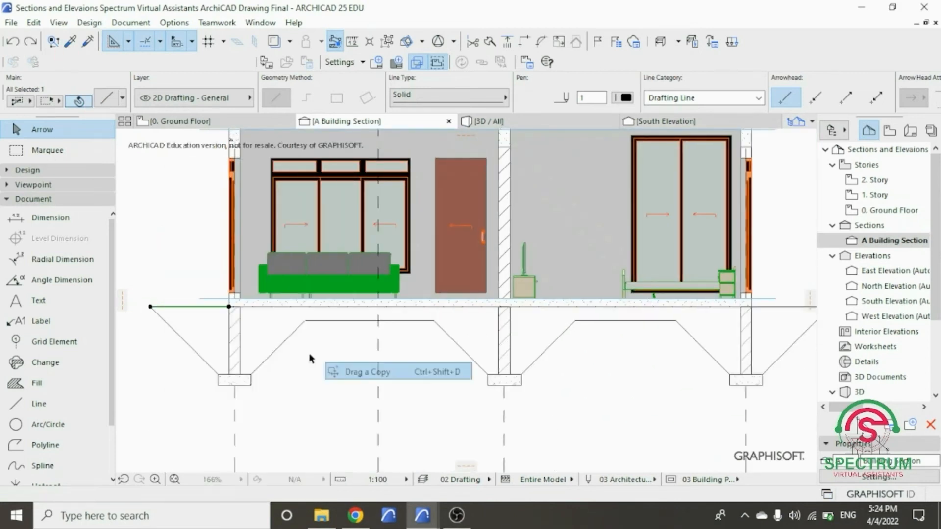
scroll(224, 307, up, 2)
click(220, 301)
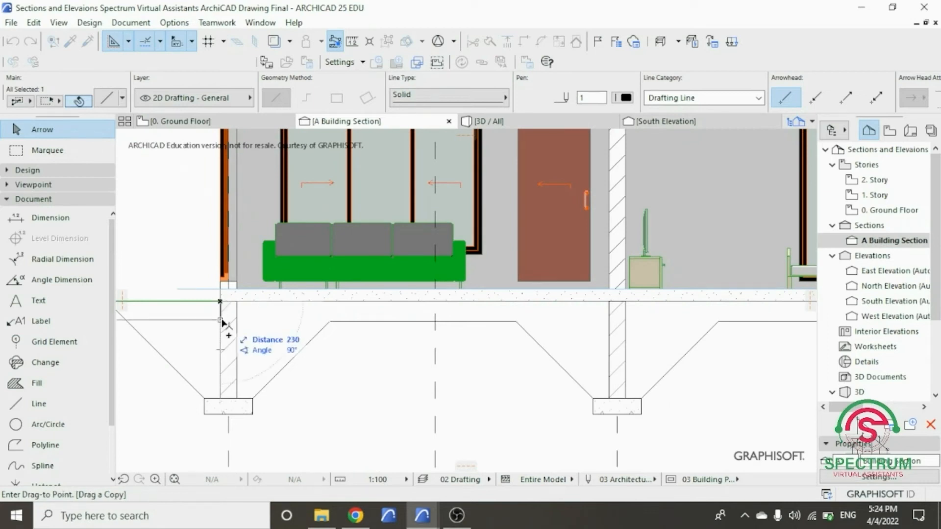
text(50)
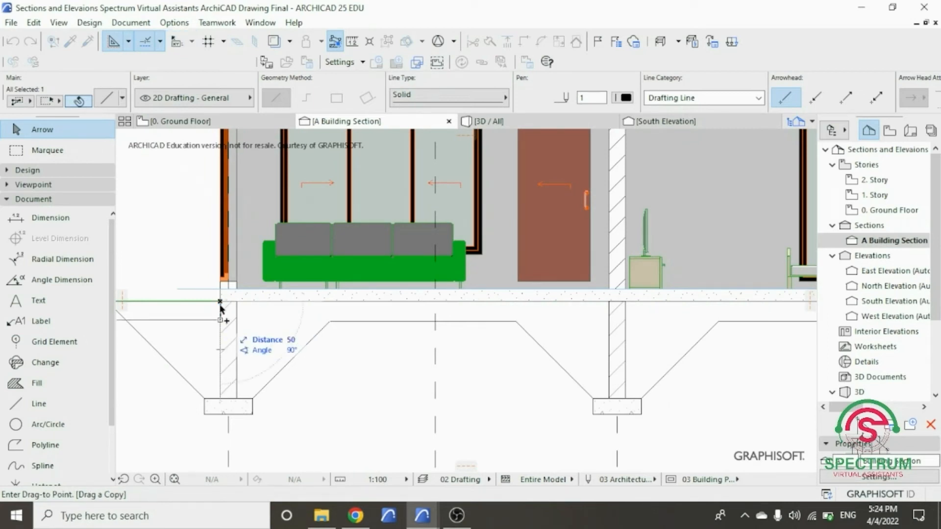
key(Return)
Move the copied line beneath the slab to the middle foundation wall and stretch its other end to the left wall's inner face.
right_click(182, 267)
click(212, 304)
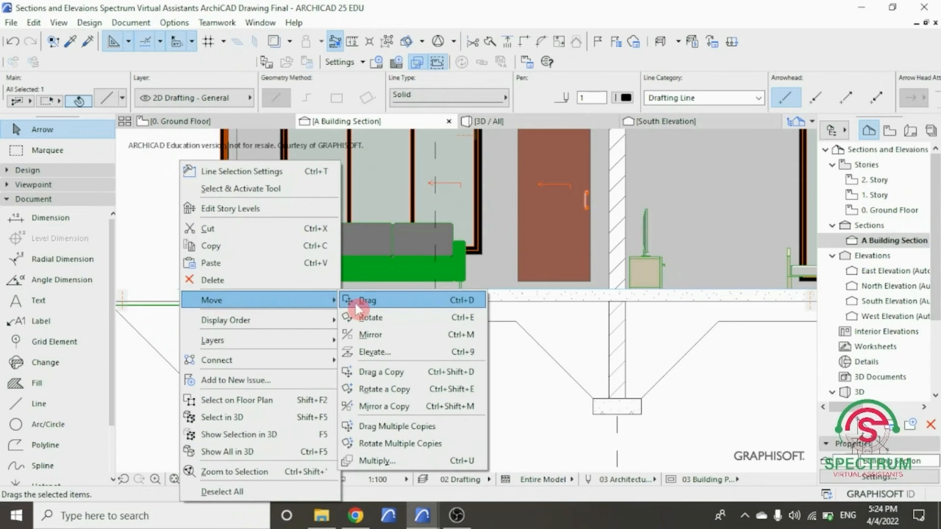
click(363, 300)
click(220, 305)
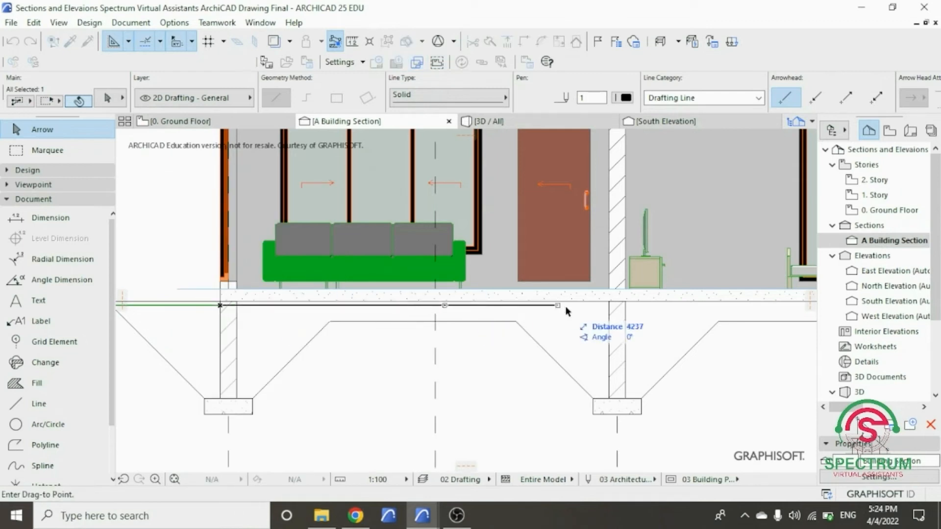
click(609, 306)
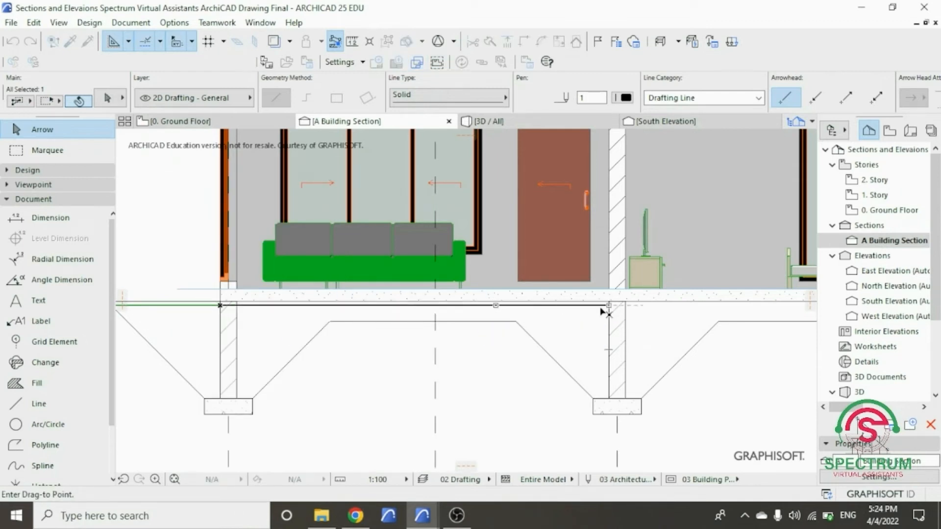
click(495, 306)
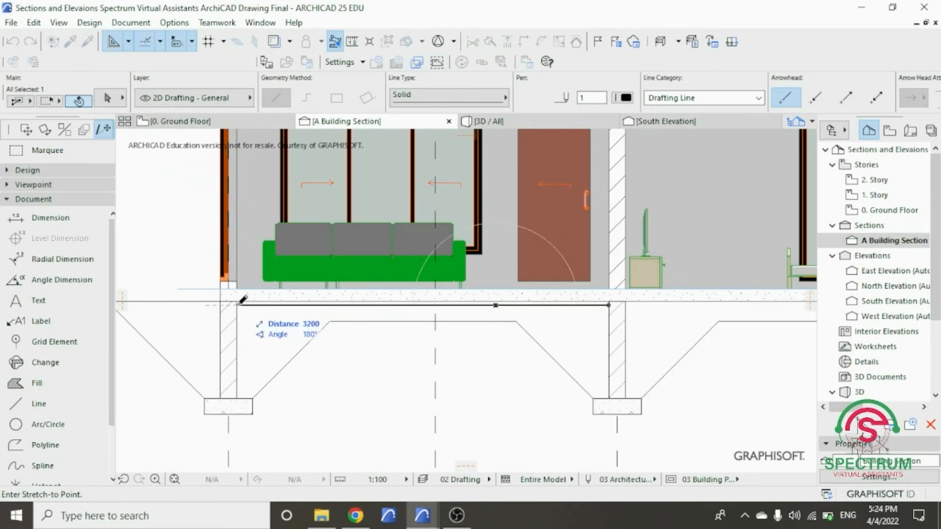
click(238, 305)
Copy the lower slab line into the bay between the middle and right foundation walls and shorten it to the right wall's inner face.
right_click(178, 248)
mouse_move(229, 296)
click(379, 371)
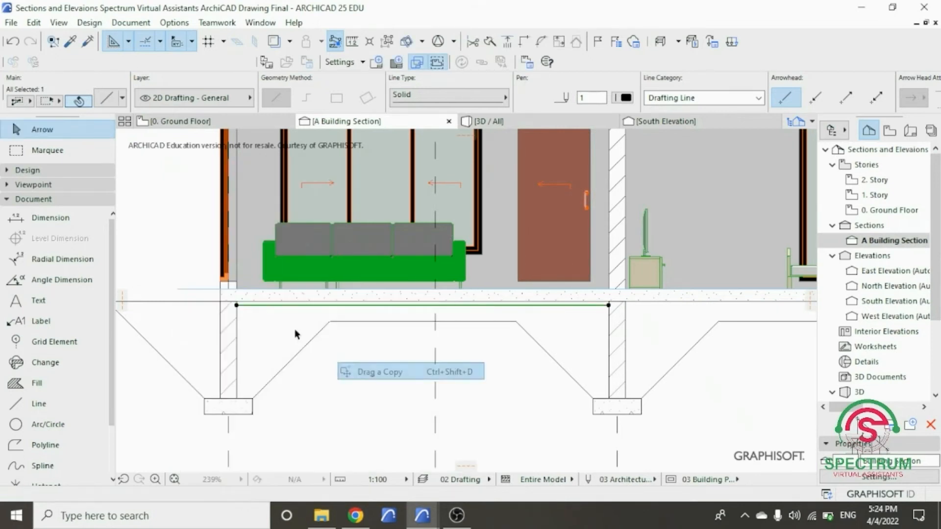
click(236, 305)
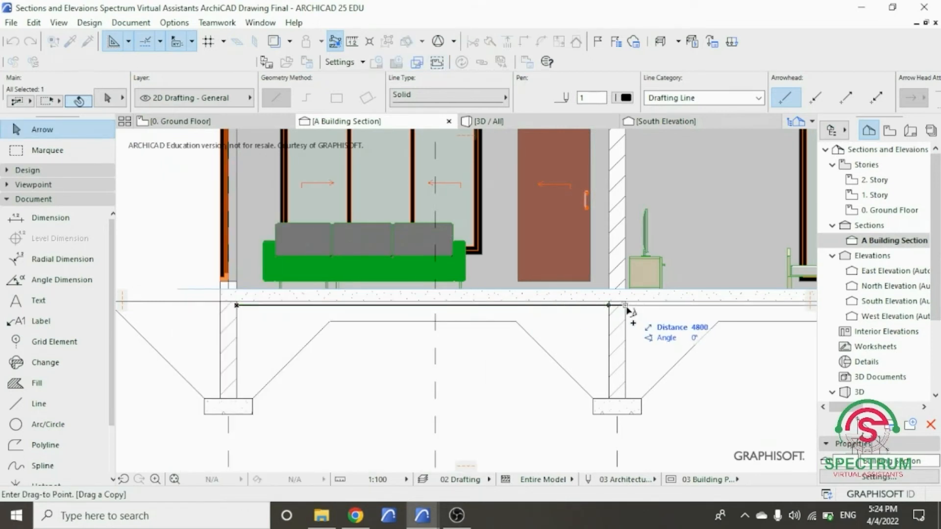
click(627, 310)
scroll(617, 321, down, 3)
scroll(724, 325, up, 5)
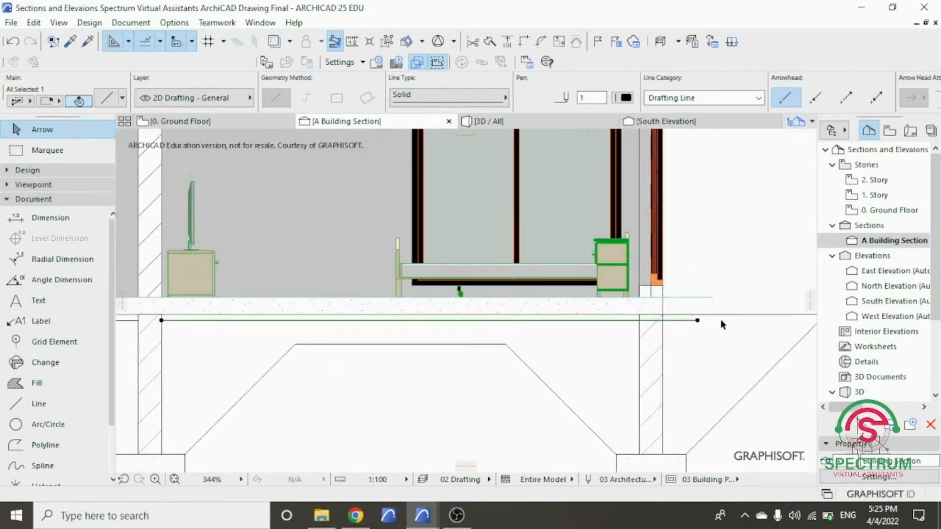
click(676, 321)
click(715, 283)
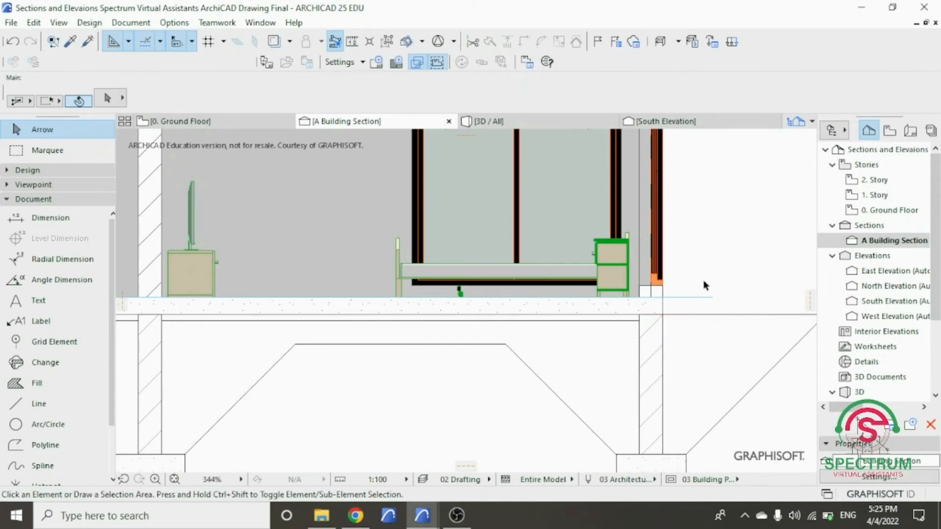
scroll(691, 289, down, 3)
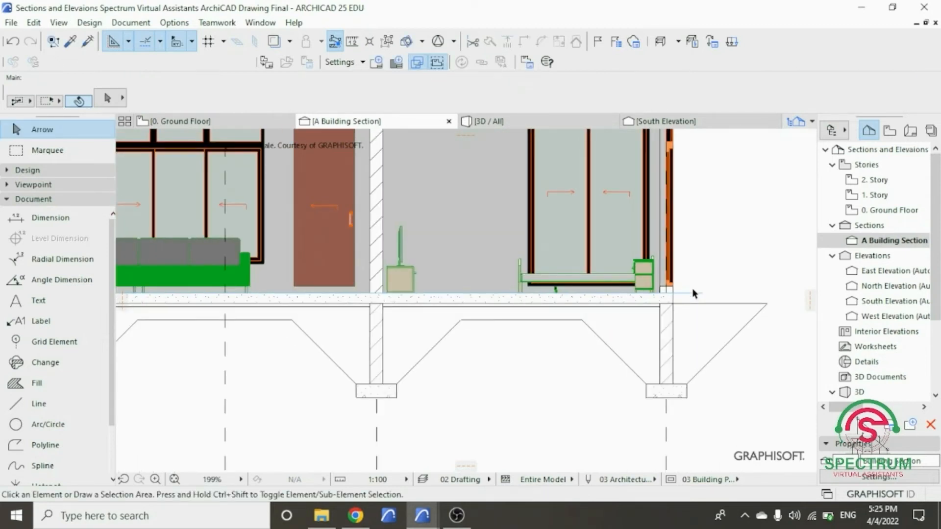
scroll(692, 288, down, 5)
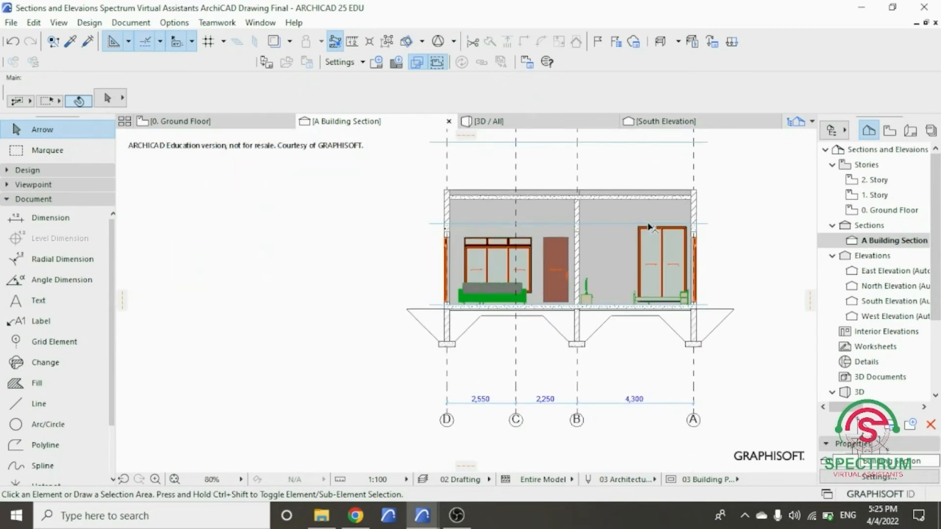
Draw a 25 % cut fill between the left and middle foundation walls, bounded by the lower slab line, footing tops and sloped lines.
scroll(649, 238, up, 2)
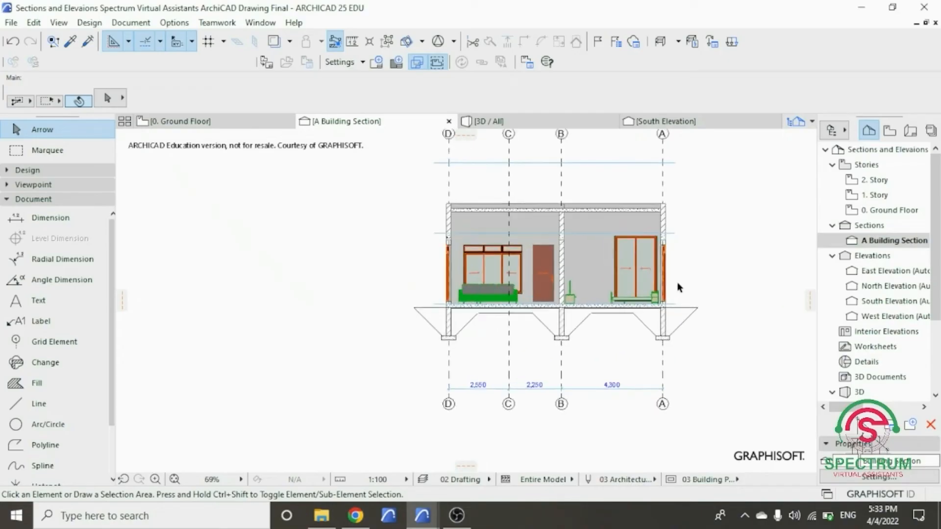
scroll(676, 284, up, 3)
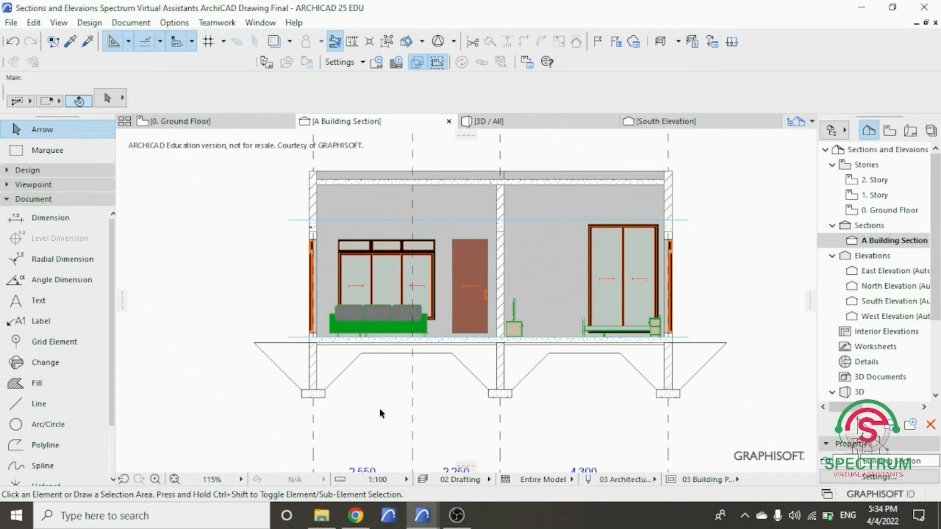
click(21, 199)
click(21, 199)
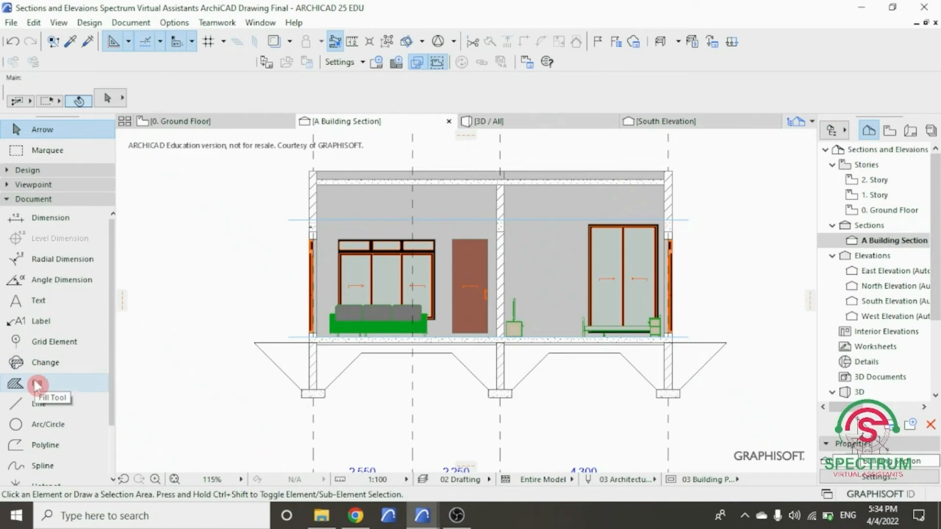
click(93, 385)
scroll(347, 392, up, 3)
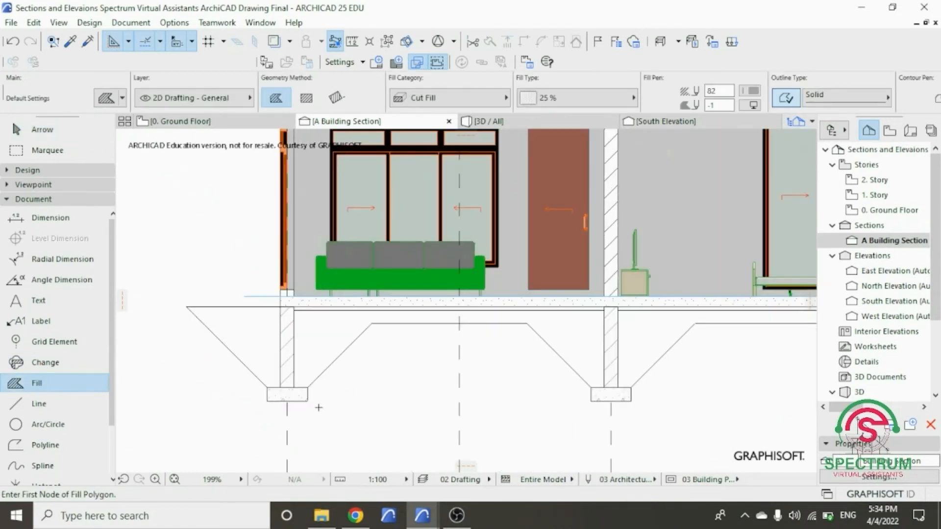
click(293, 387)
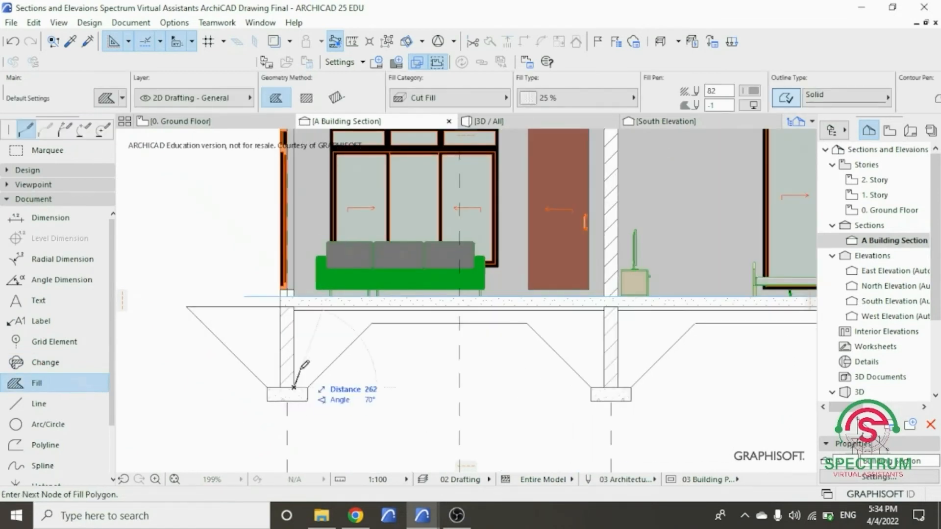
click(294, 311)
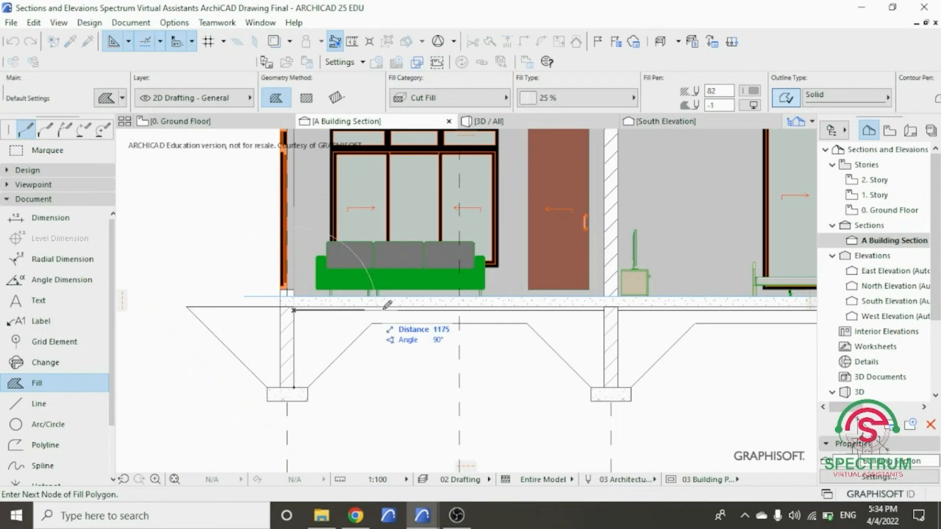
click(609, 306)
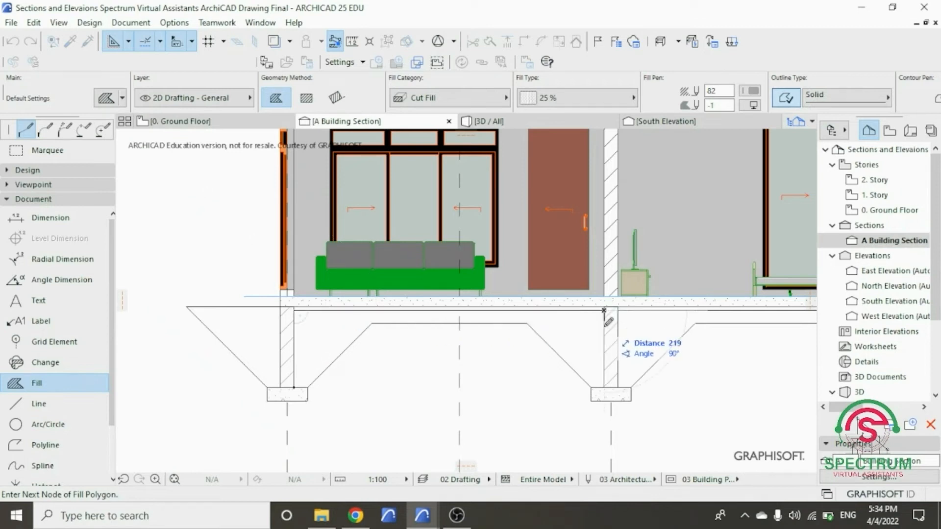
click(605, 383)
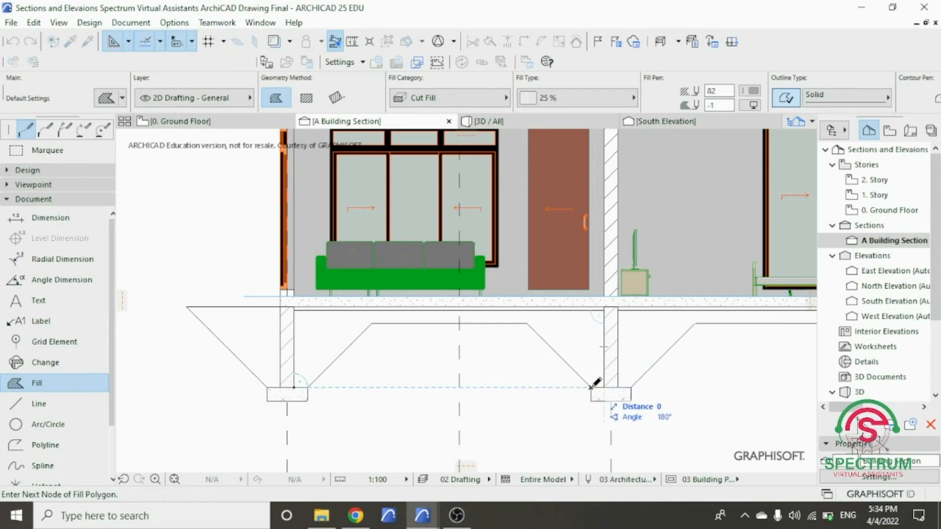
click(527, 323)
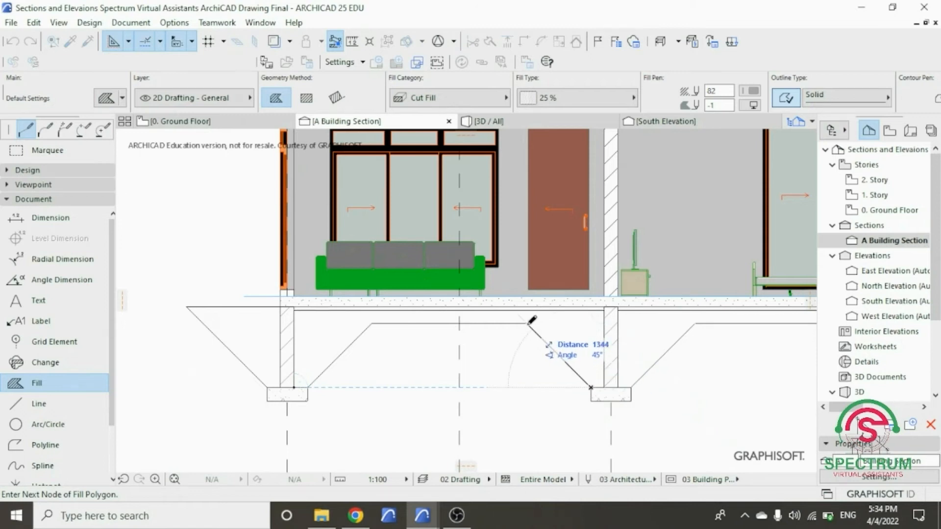
click(372, 323)
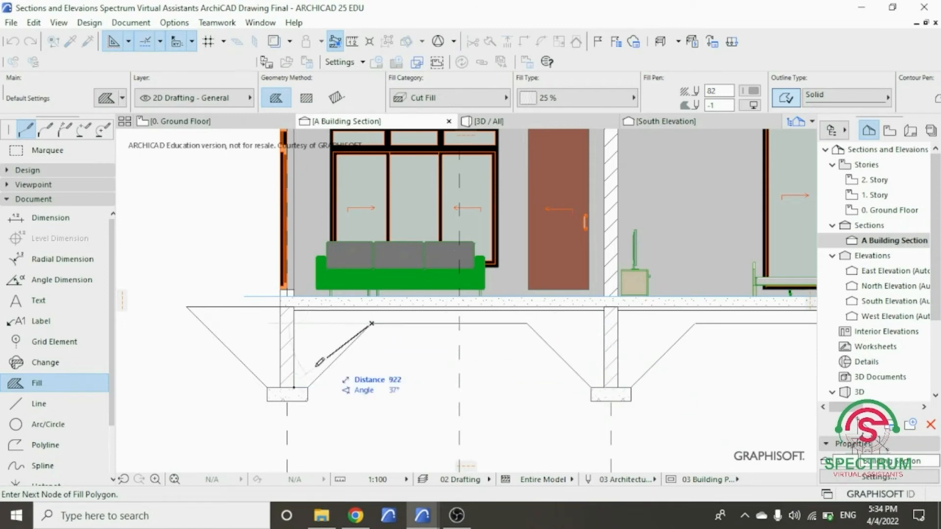
click(294, 388)
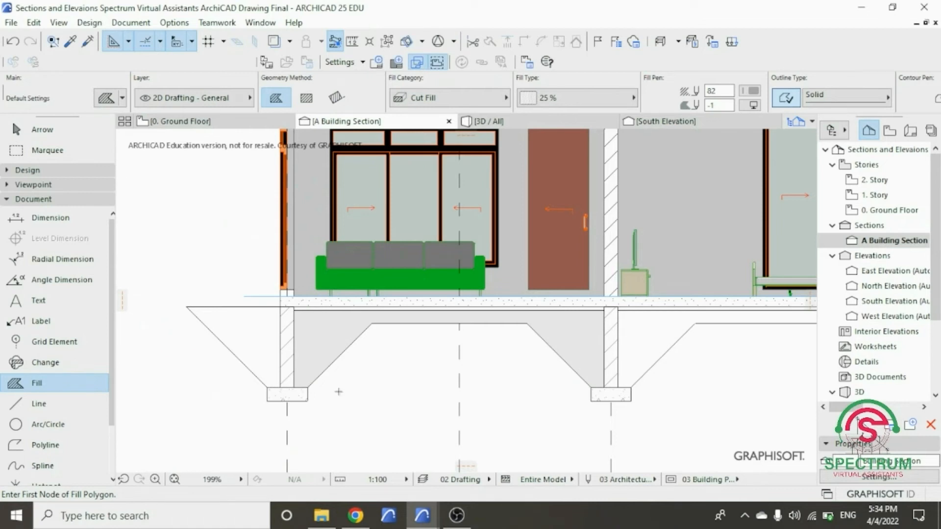
key(Escape)
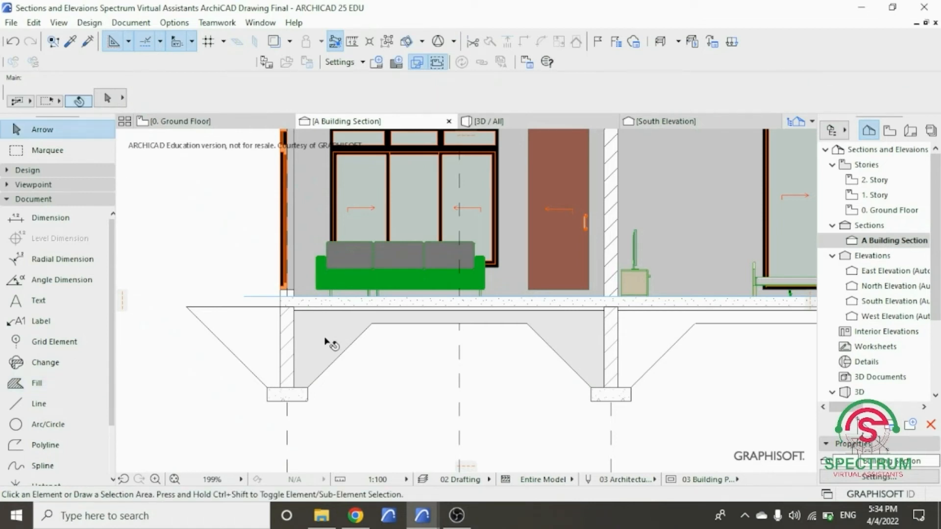
Apply the Fieldstone 01 pattern to the fills around the foundation walls.
scroll(446, 390, down, 1)
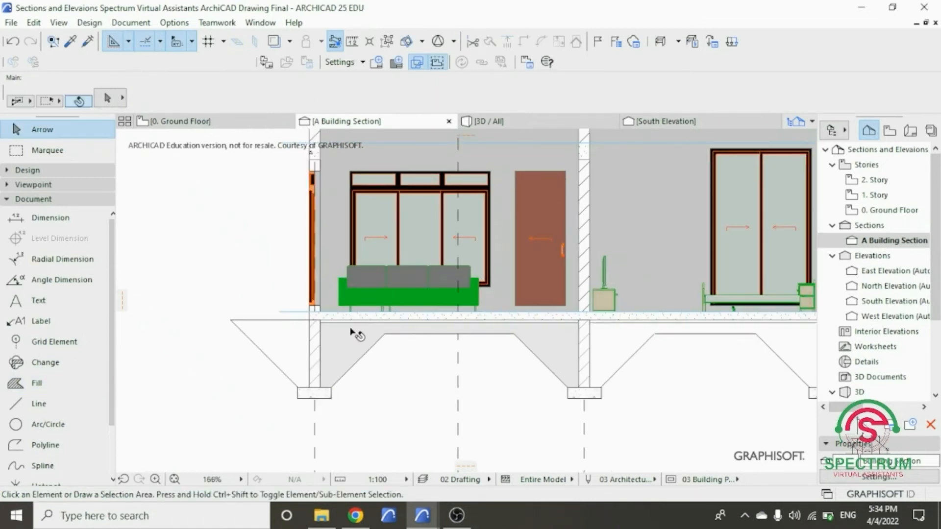
right_click(347, 344)
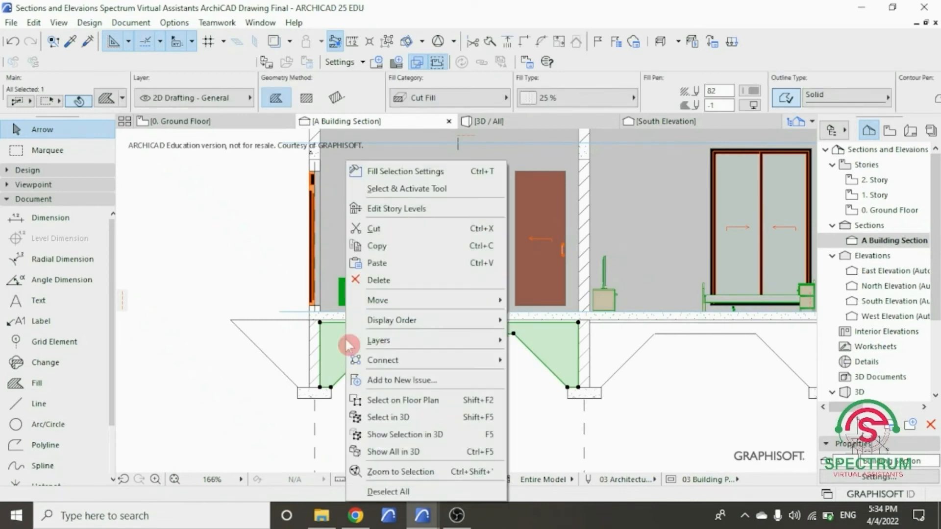
click(412, 172)
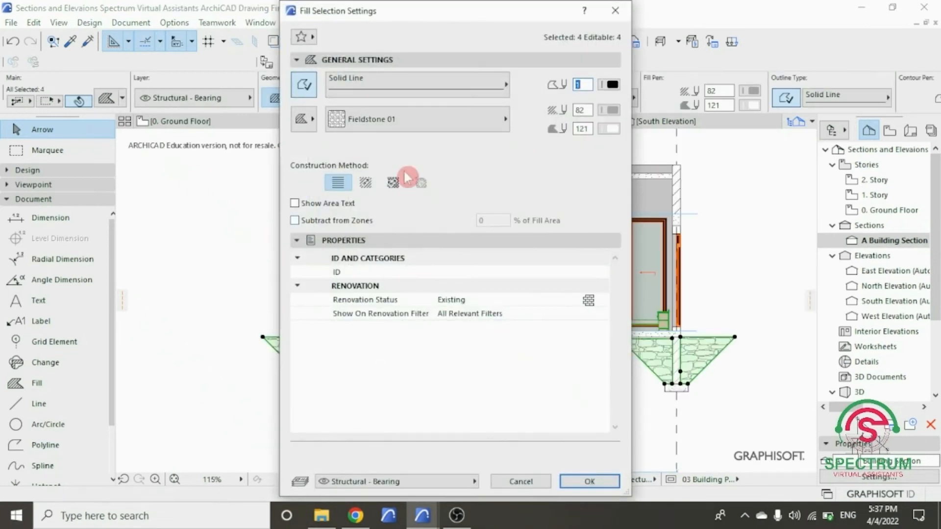
click(416, 120)
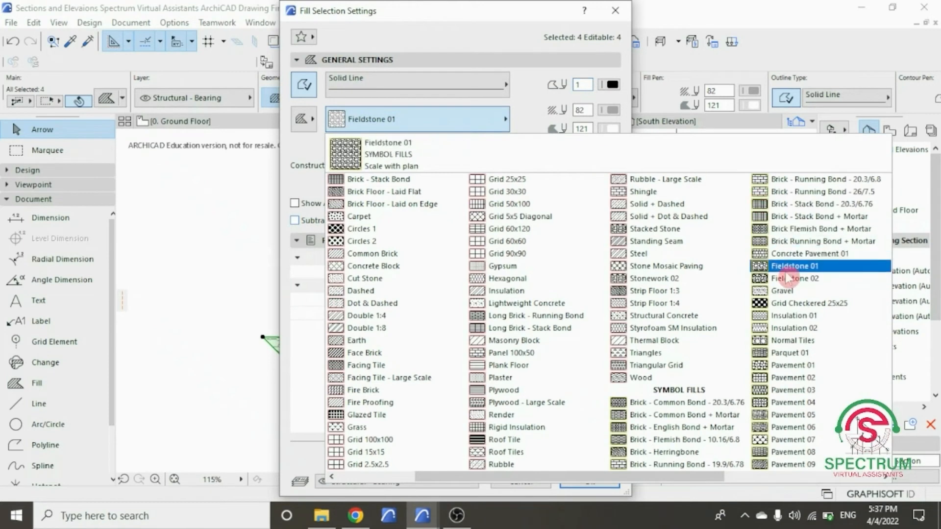
click(802, 266)
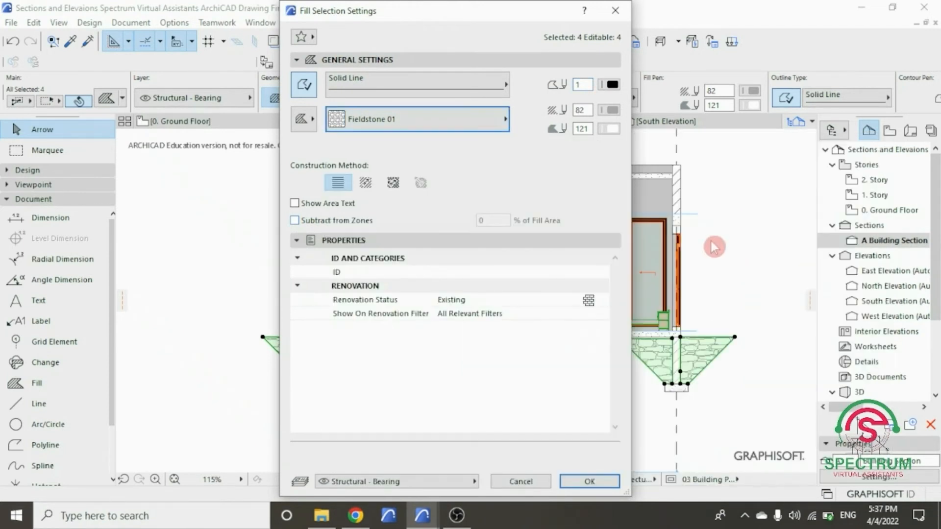
click(615, 11)
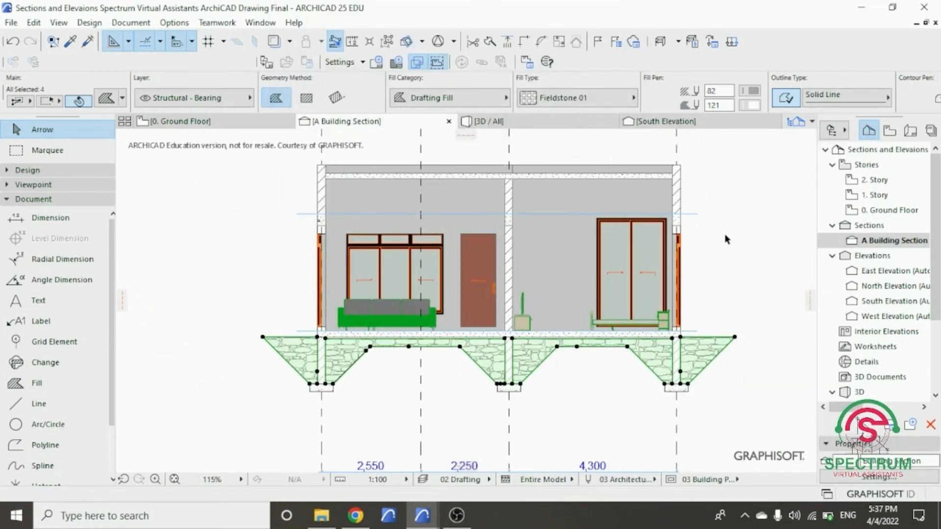
click(725, 240)
Draw a 25 % cut fill as an irregular polygon from the outer left ground-line end, below the footings, to the outer right ground-line end.
scroll(724, 245, down, 2)
scroll(723, 277, up, 1)
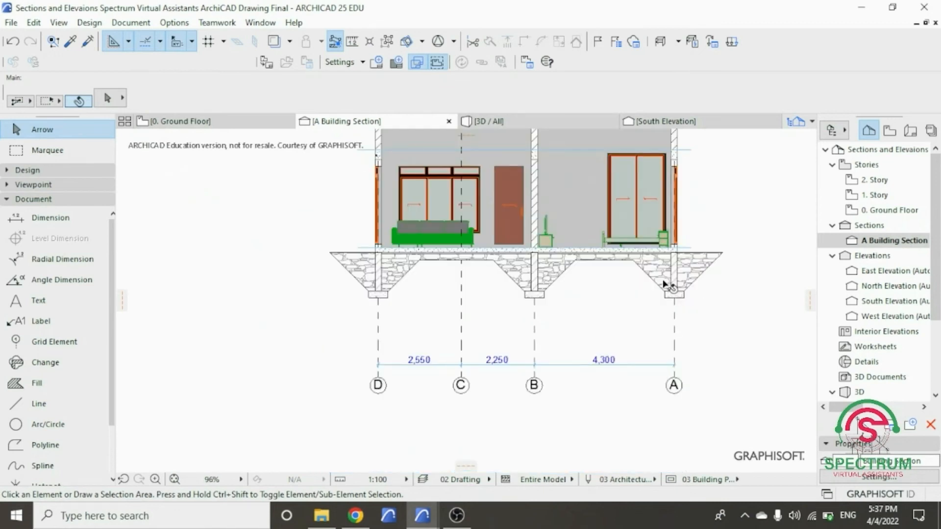
scroll(556, 272, down, 2)
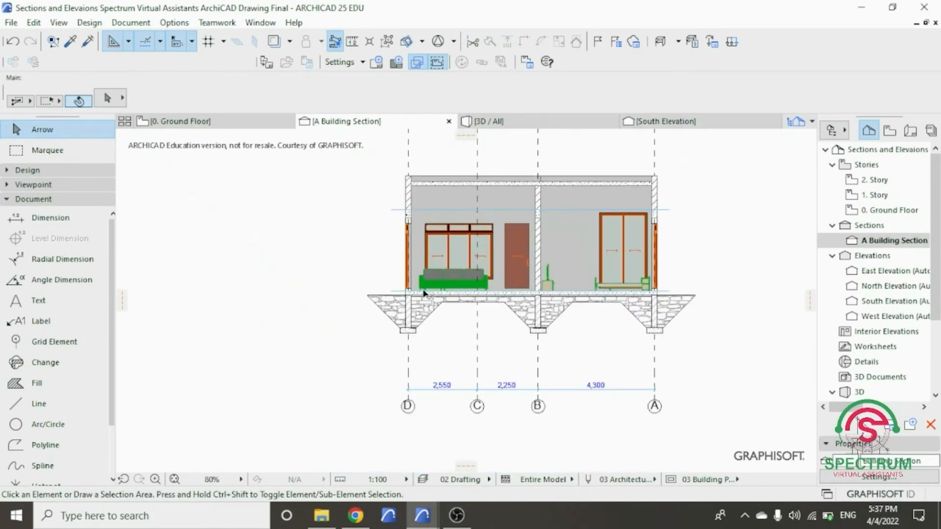
click(32, 199)
click(32, 199)
click(44, 384)
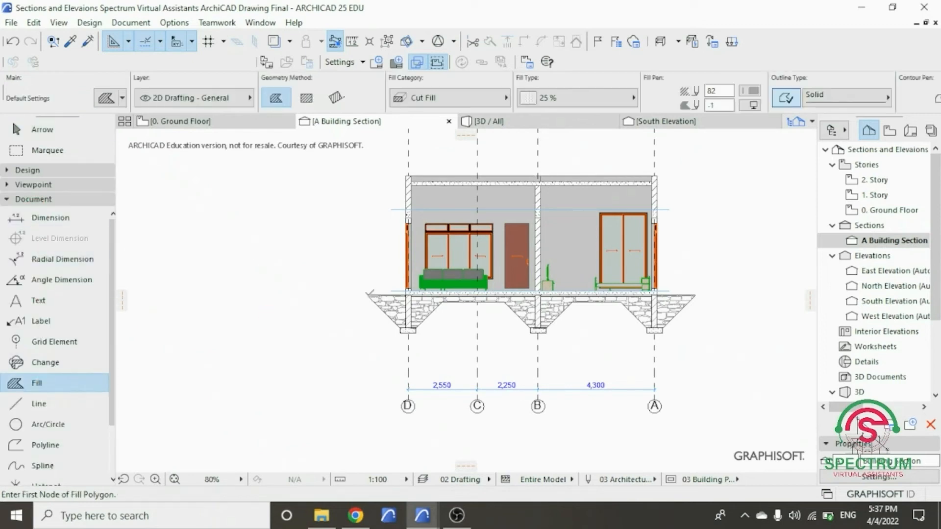
click(368, 296)
click(337, 344)
click(357, 389)
click(408, 378)
click(478, 377)
click(550, 371)
click(602, 378)
click(654, 363)
click(699, 378)
click(706, 347)
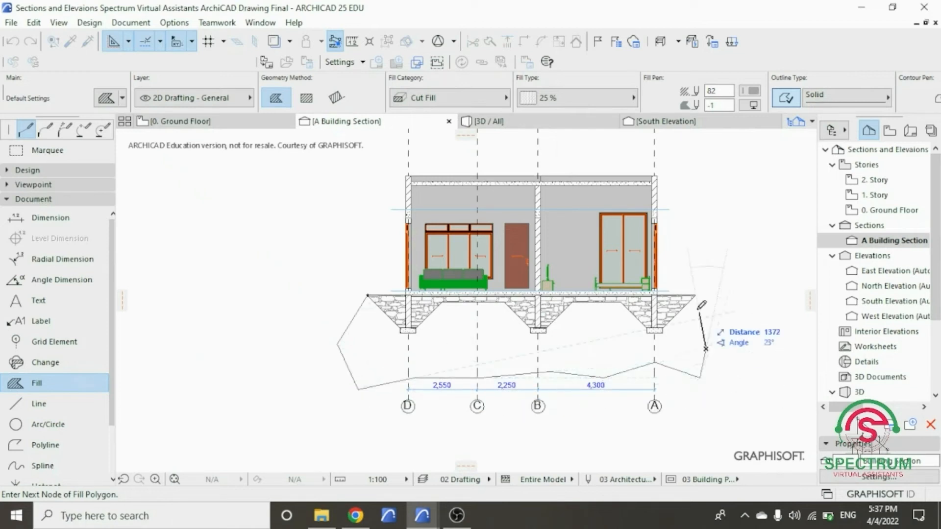
click(695, 296)
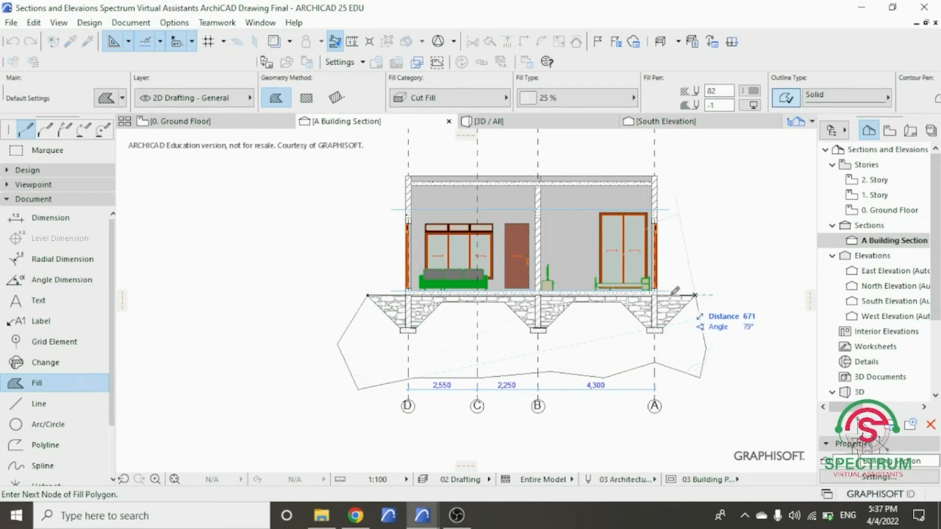
click(368, 295)
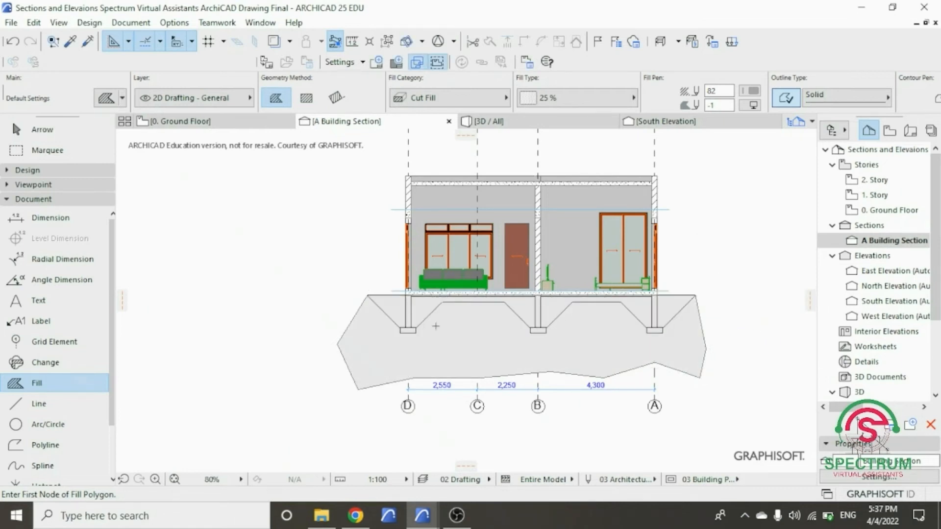
scroll(451, 359, up, 2)
shift+scroll(458, 359, right, 3)
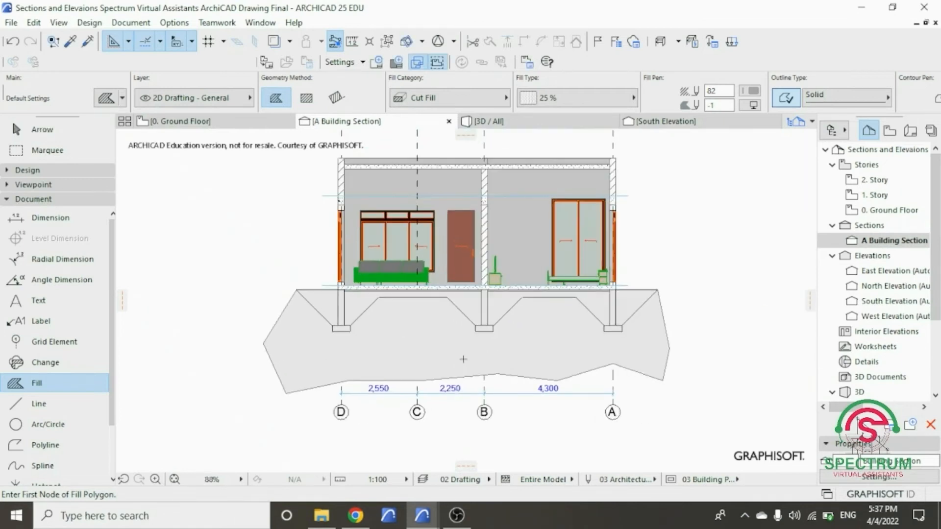
key(Escape)
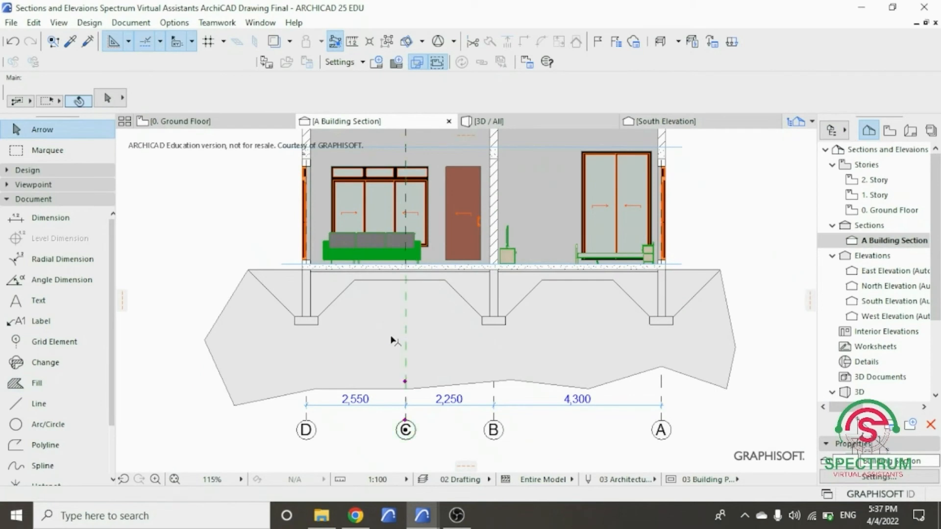
Change the large fill beneath the foundations to the Earth pattern with contour pen 1.
click(226, 304)
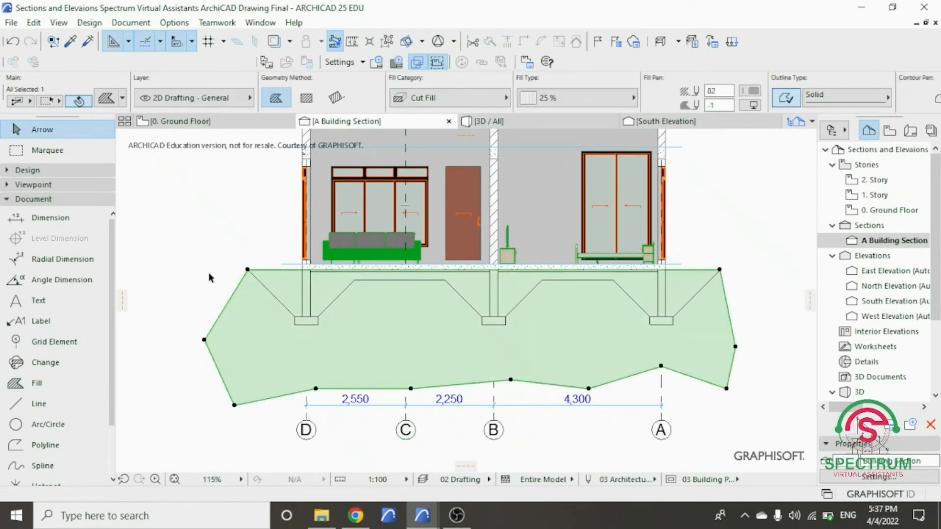
right_click(157, 240)
click(196, 173)
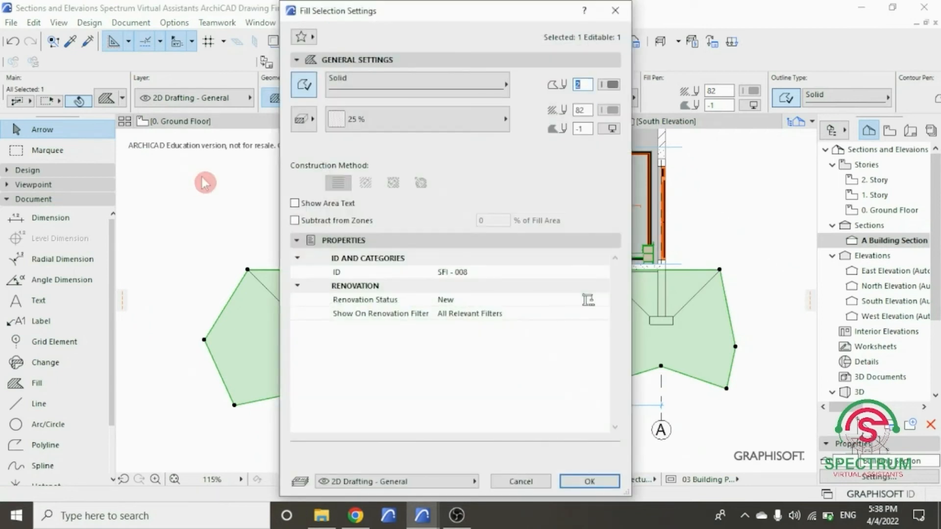
click(386, 132)
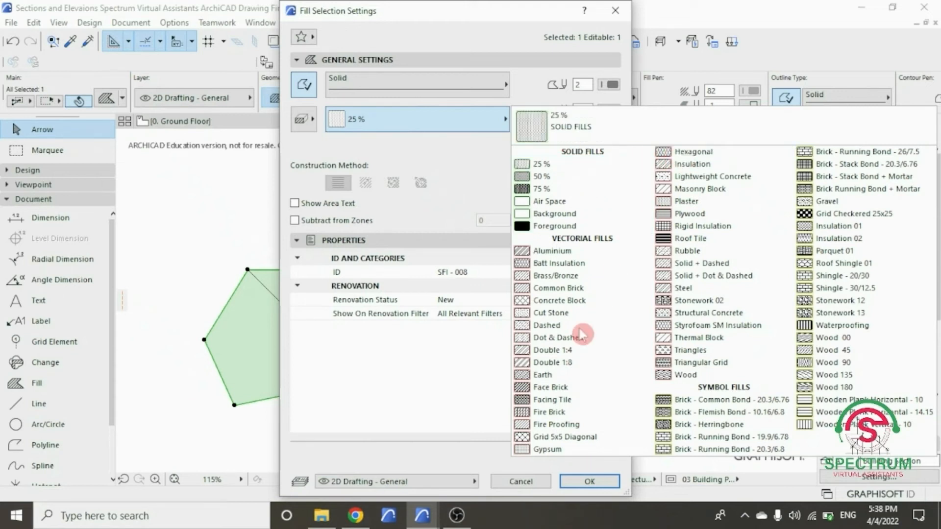
click(539, 375)
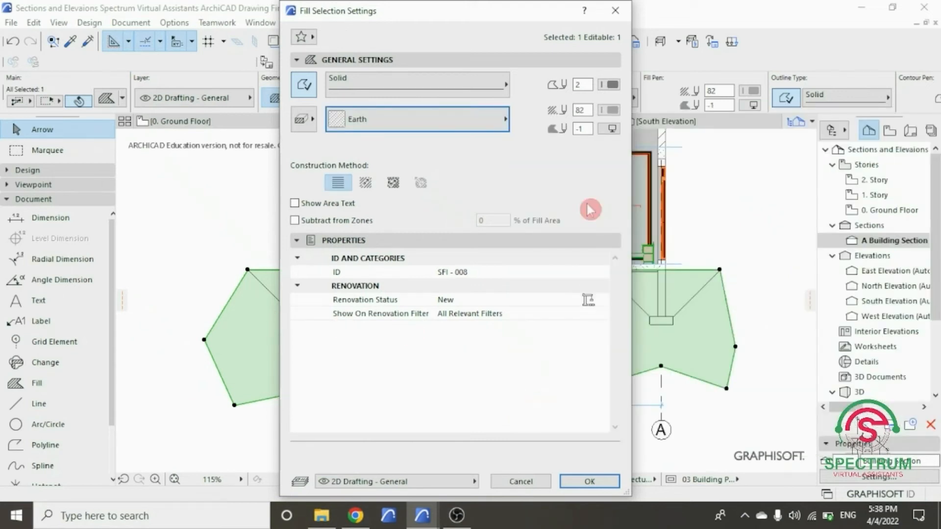
click(618, 86)
click(618, 88)
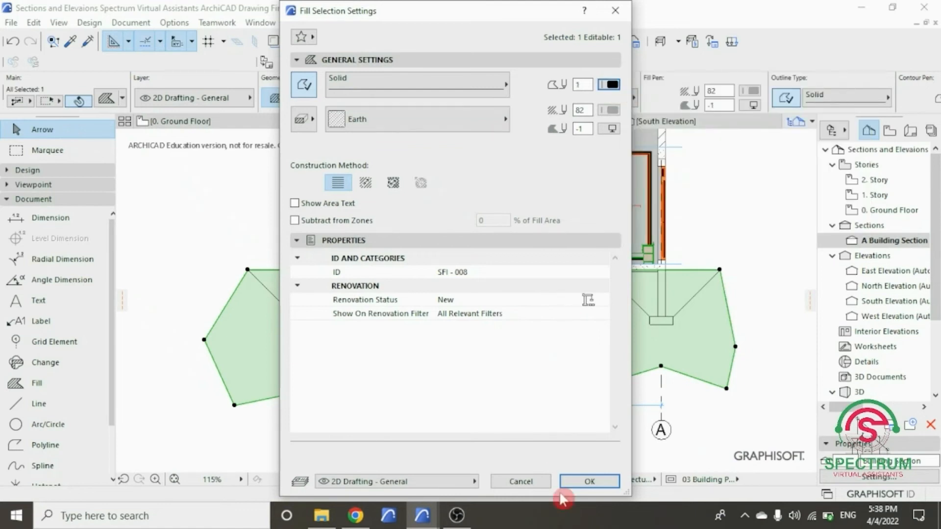
click(589, 481)
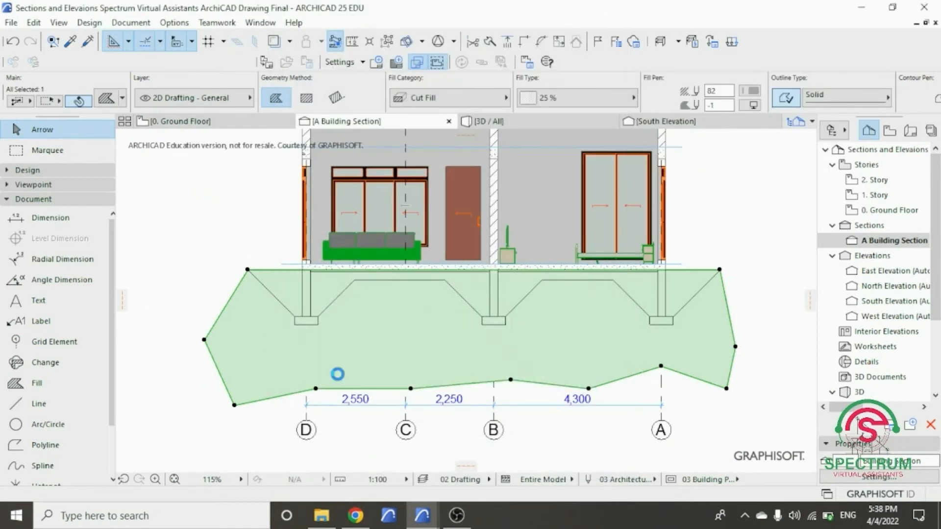
Send the earth fill to the back of the display order.
click(219, 260)
click(234, 309)
right_click(221, 240)
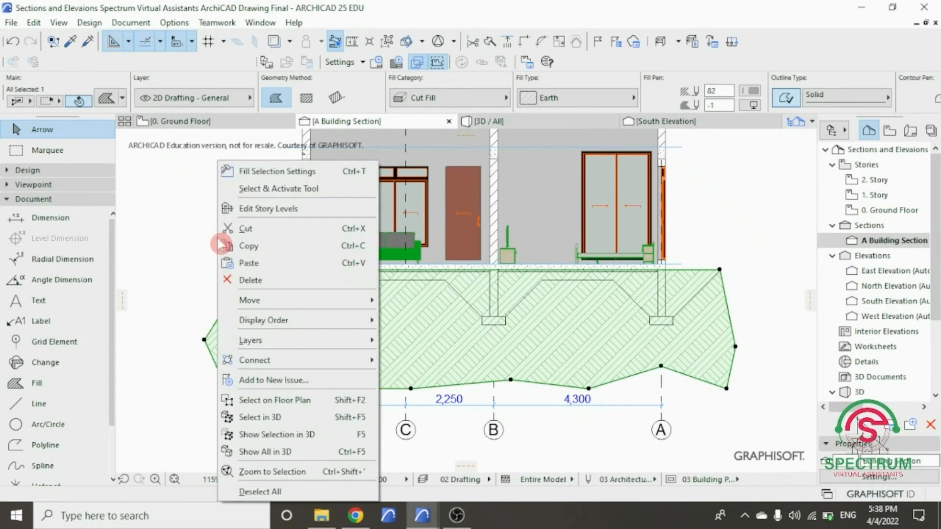
mouse_move(301, 323)
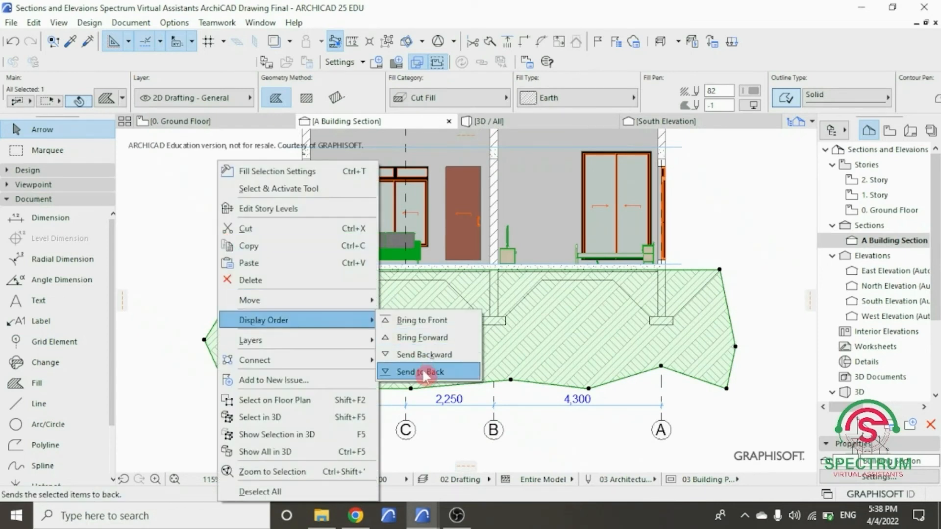
click(422, 371)
Extend the earth fill outward at ground level by adding a new node to its upper left and upper right edges.
click(223, 288)
click(222, 347)
scroll(225, 281, up, 3)
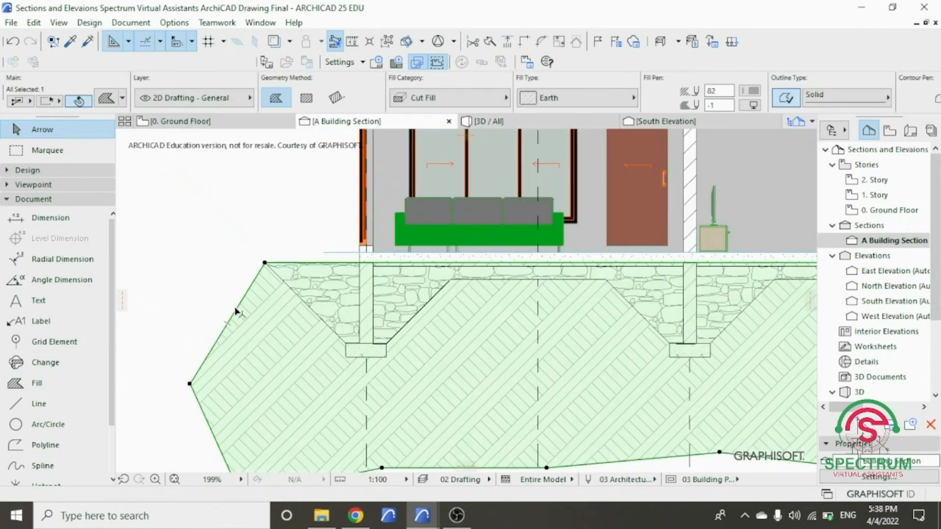
click(236, 312)
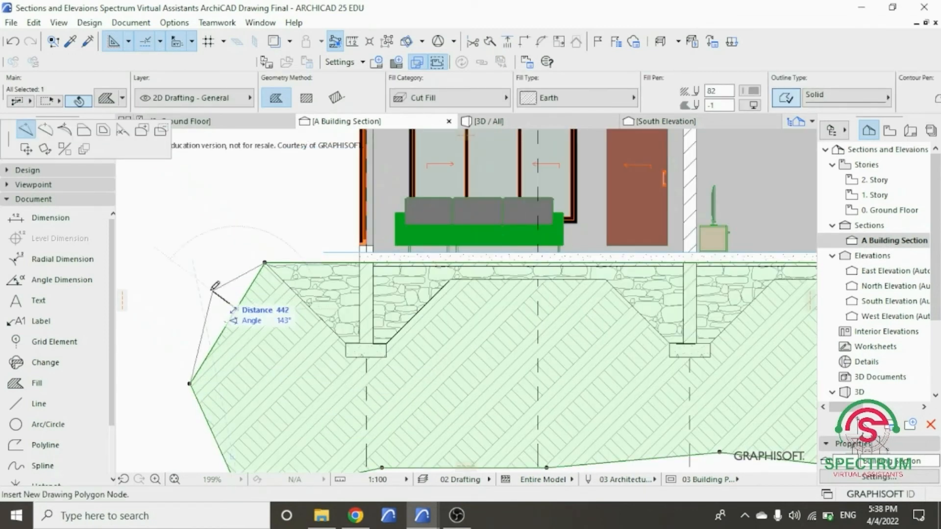
click(155, 261)
scroll(210, 273, down, 3)
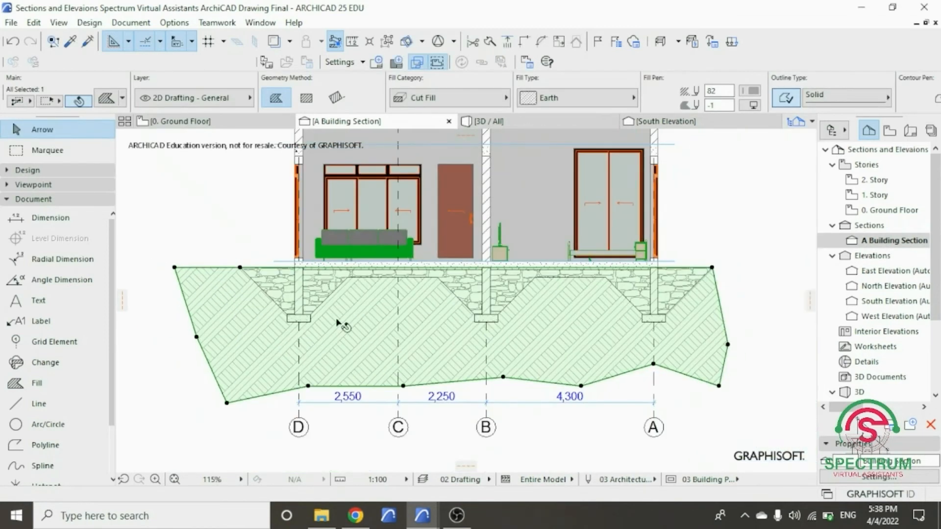
click(719, 305)
click(759, 267)
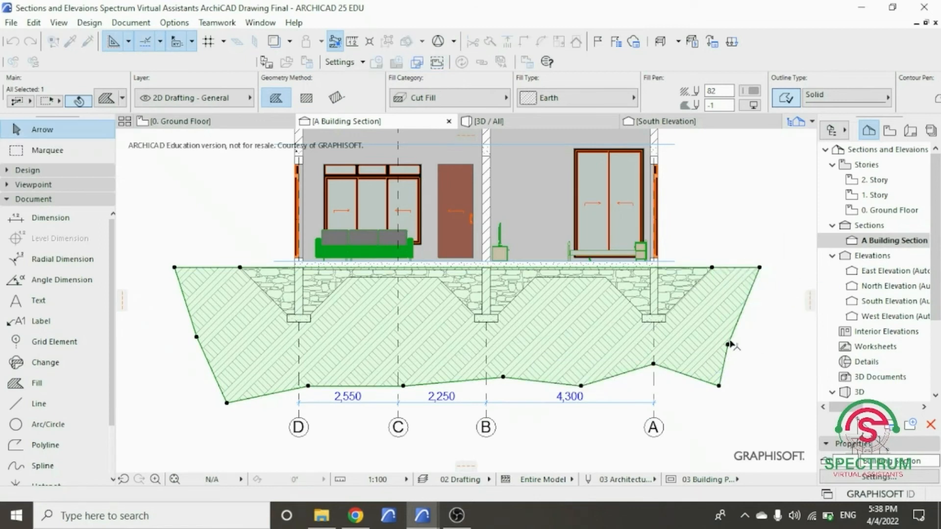
Raise the outer nodes at the earth fill's lower right and lower left to reshape its ends.
click(727, 344)
click(758, 315)
click(718, 386)
click(718, 358)
click(227, 403)
click(232, 345)
Give the earth fill a jagged bottom edge by inserting three raised nodes between its existing lower nodes.
click(347, 386)
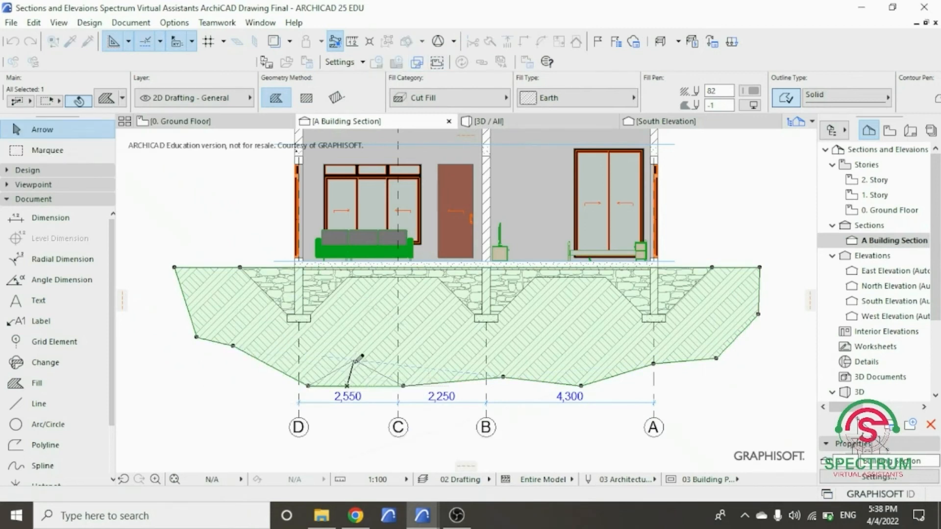
click(354, 359)
click(437, 383)
click(451, 350)
click(536, 381)
click(564, 345)
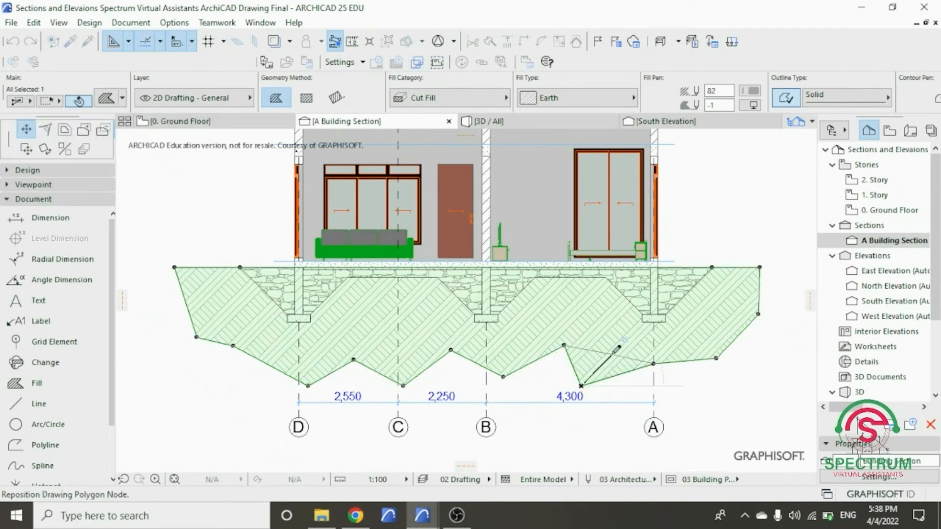
key(Escape)
scroll(557, 354, down, 3)
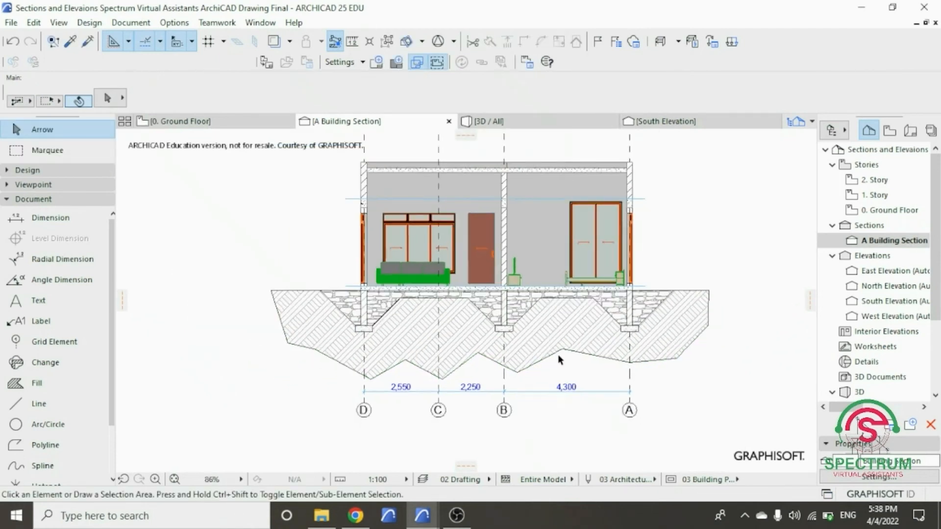
scroll(659, 264, up, 2)
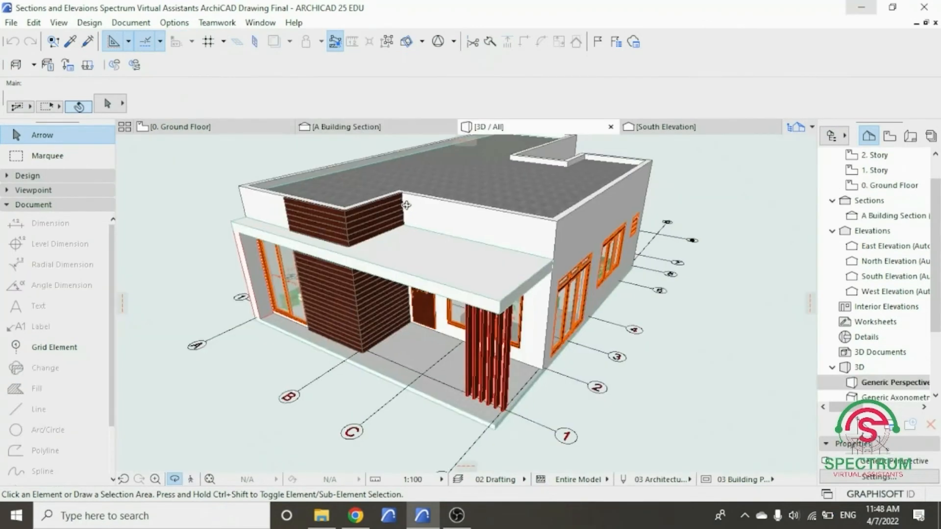
drag(432, 202, 459, 253)
drag(418, 174, 444, 186)
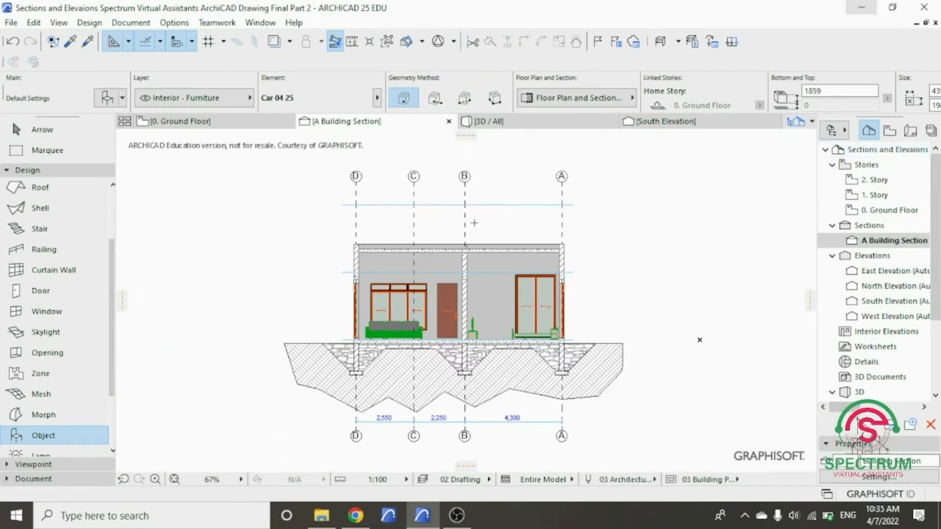
Search the object library for "trees" and choose Deciduous Trees 25 as the default object.
scroll(360, 380, up, 2)
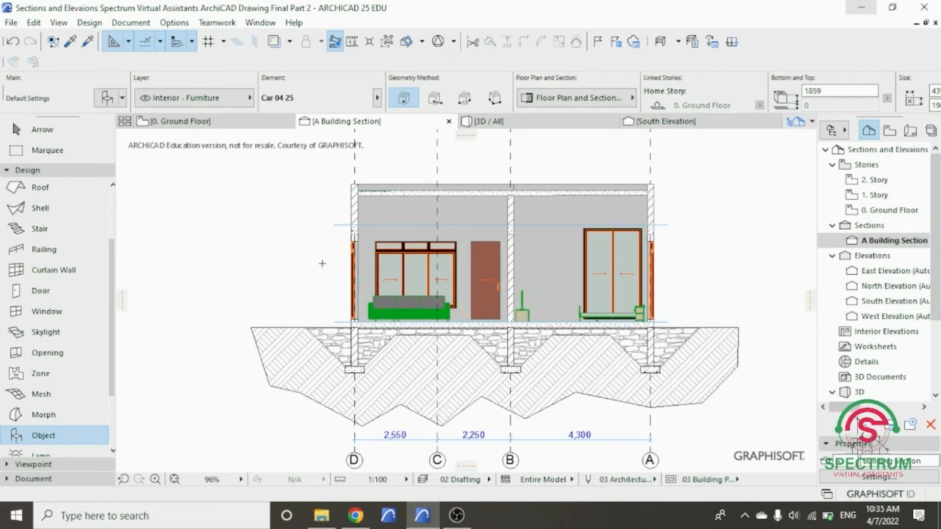
click(64, 171)
click(64, 172)
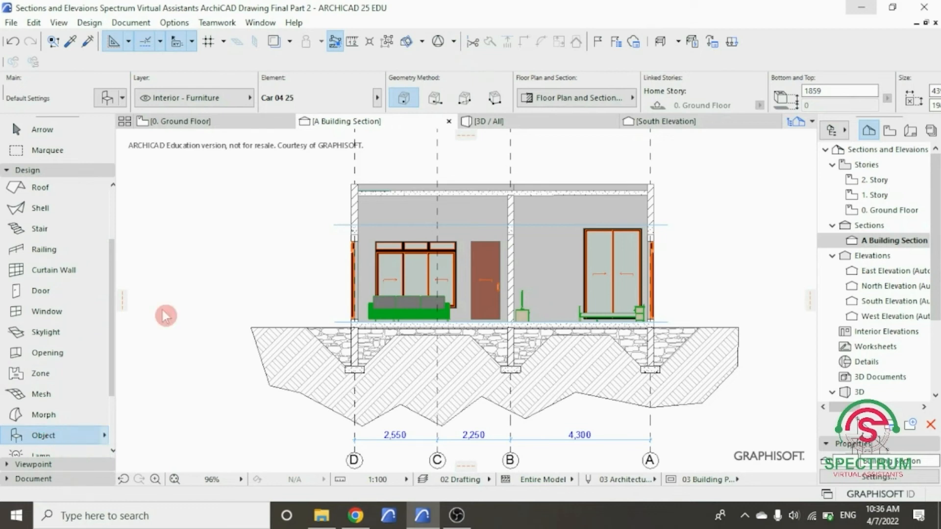
key(ctrl+t)
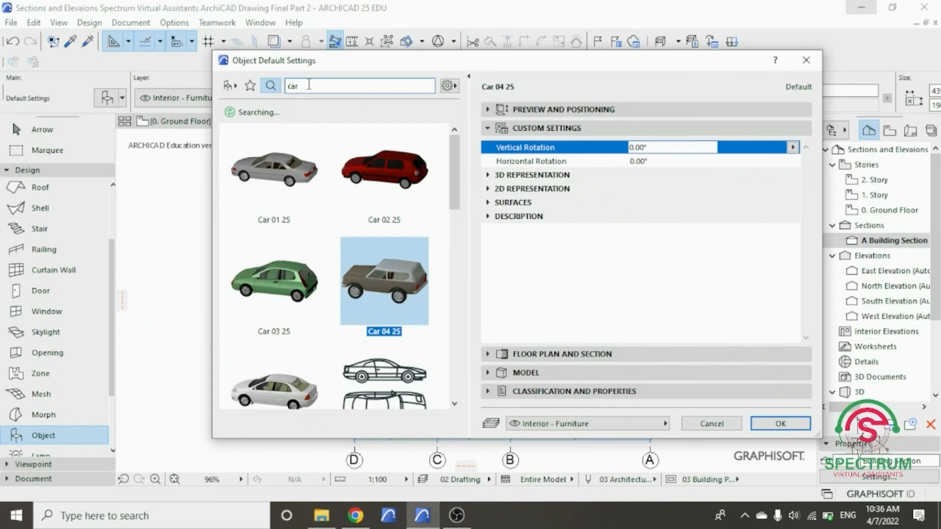
text(trees)
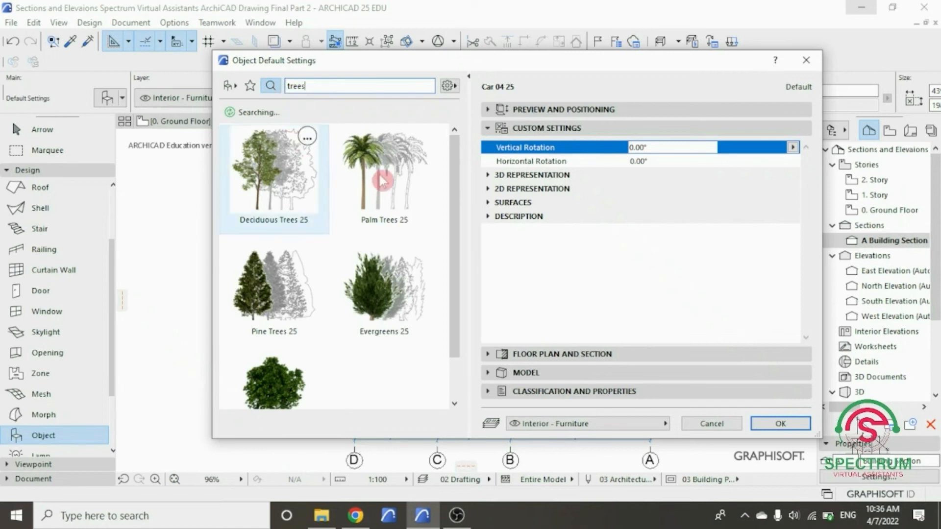
drag(462, 173, 470, 151)
click(256, 190)
click(266, 170)
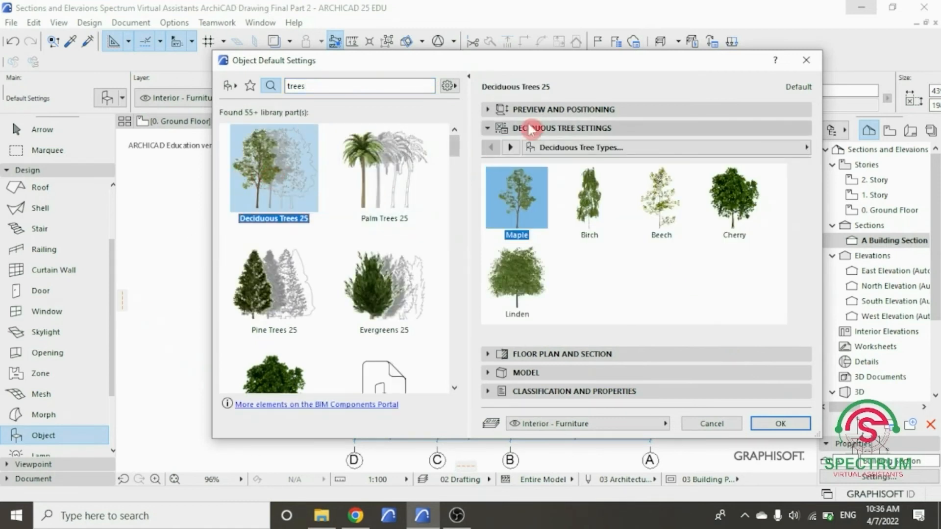
Set the deciduous tree's 2D representation view type to Symbolic Side View.
click(537, 111)
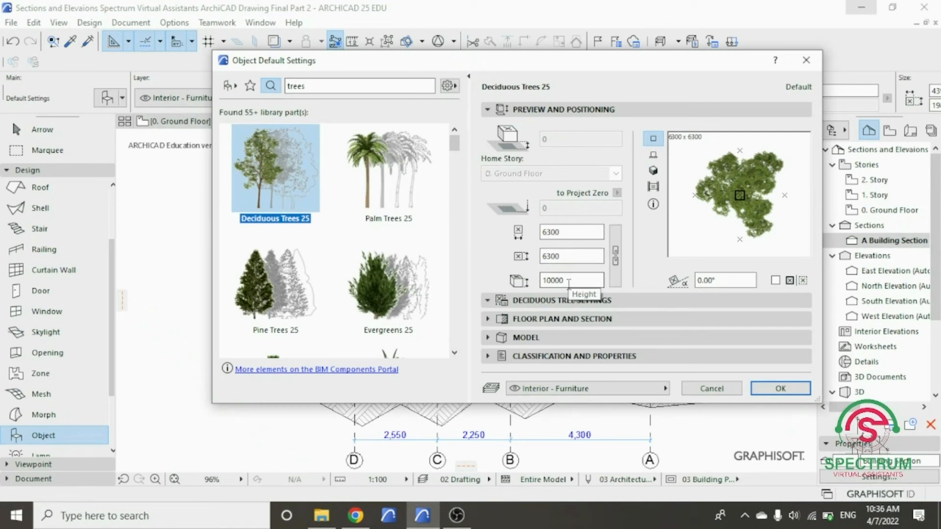
click(560, 144)
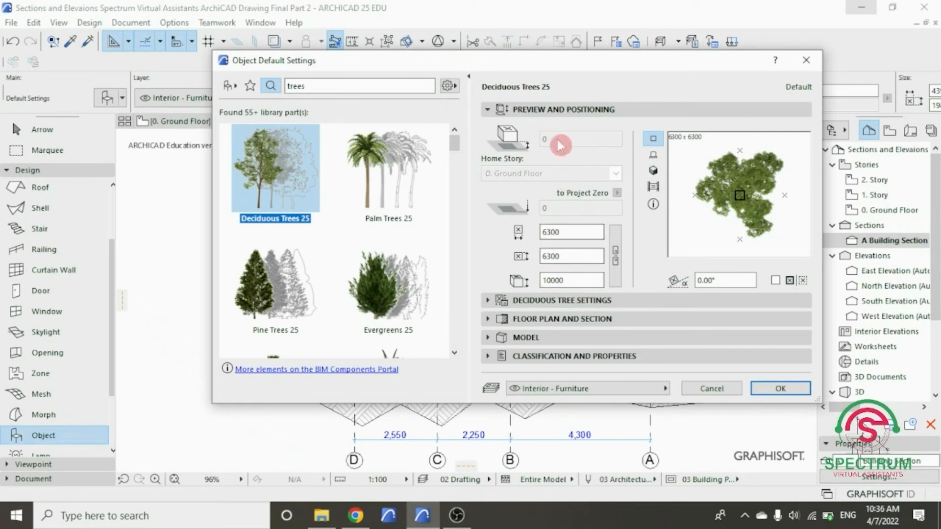
click(559, 109)
click(566, 129)
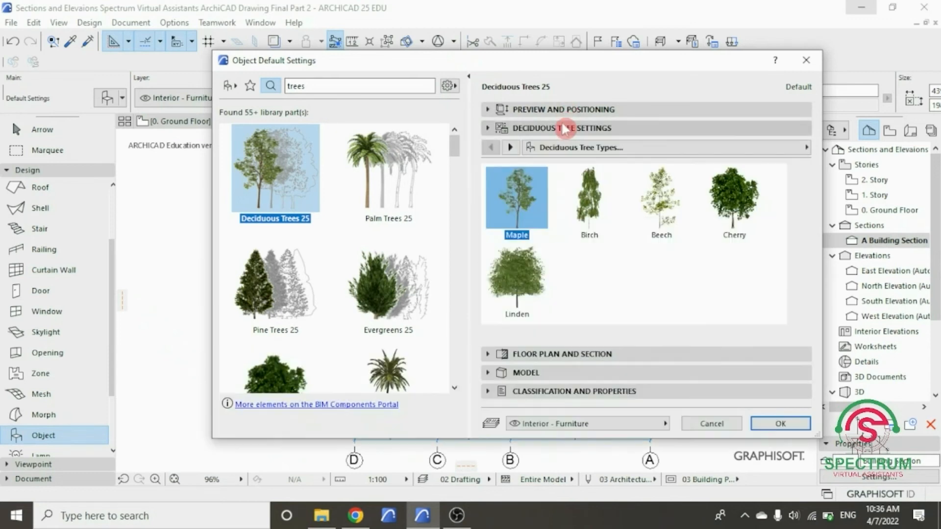
click(570, 150)
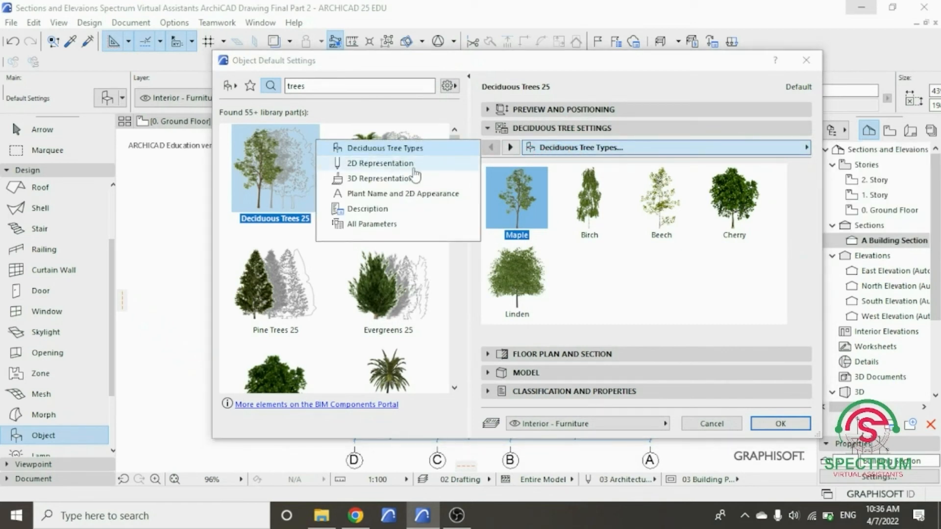
click(392, 165)
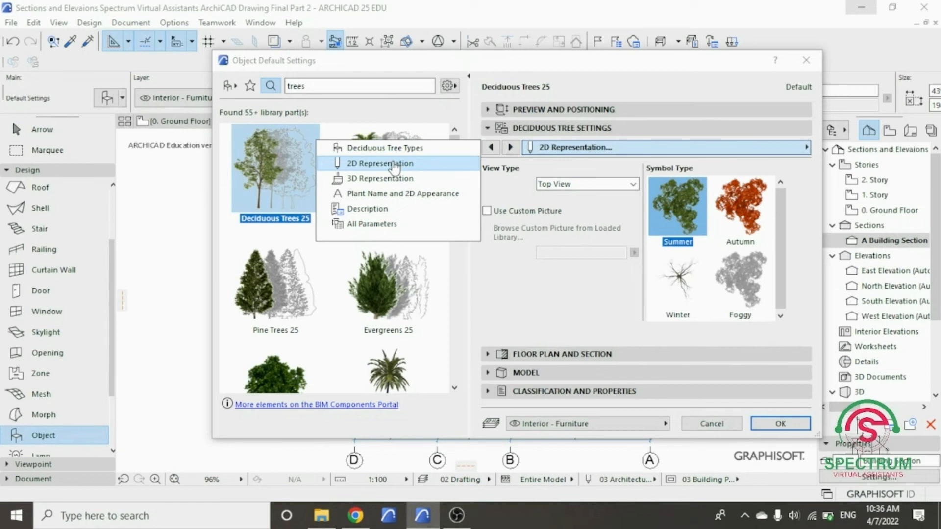
click(634, 185)
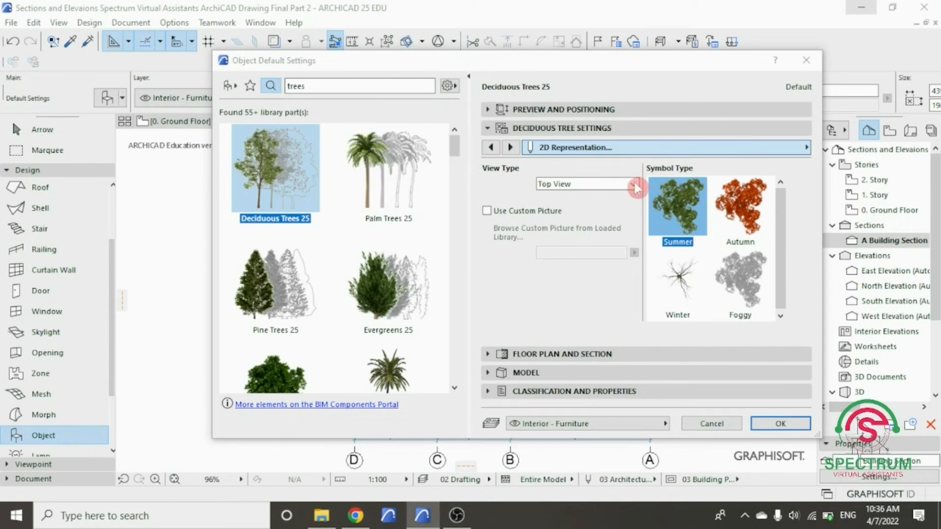
click(635, 185)
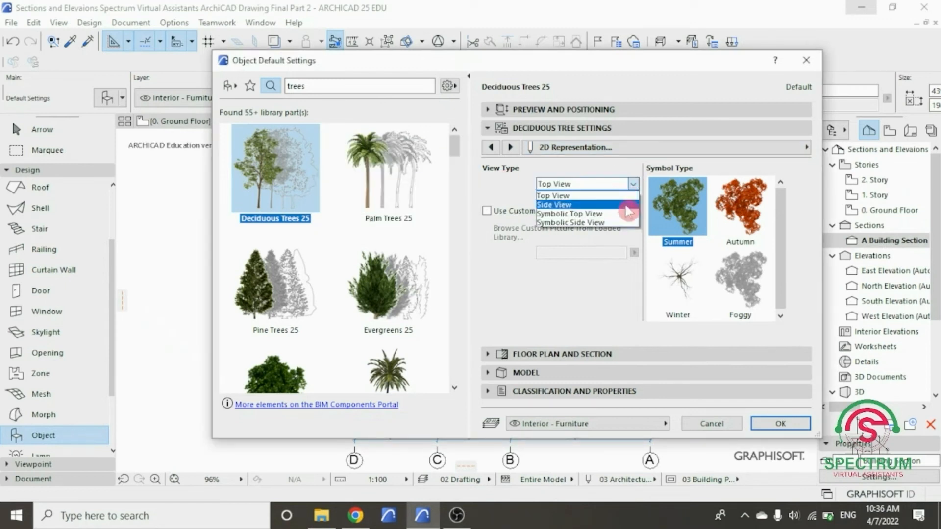
click(594, 223)
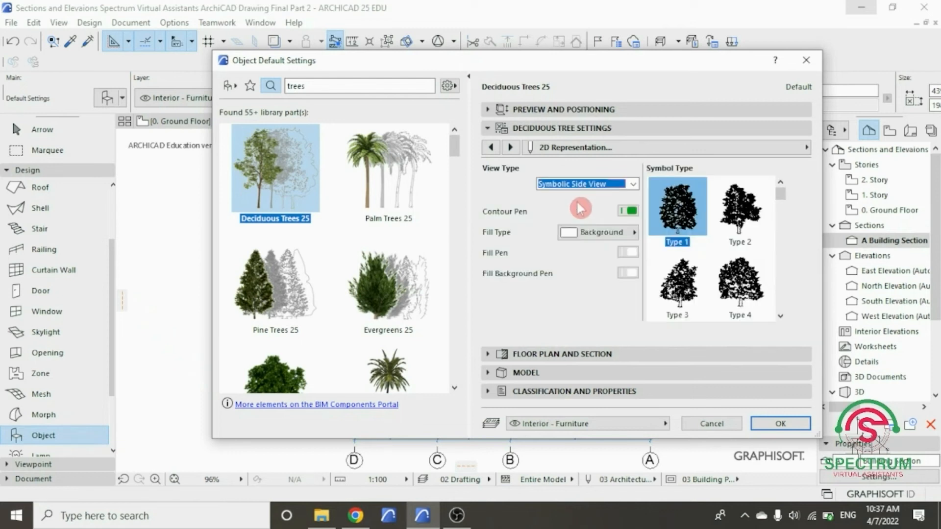
Choose the Type 8 tree symbol and change its contour pen to dark grey.
click(781, 205)
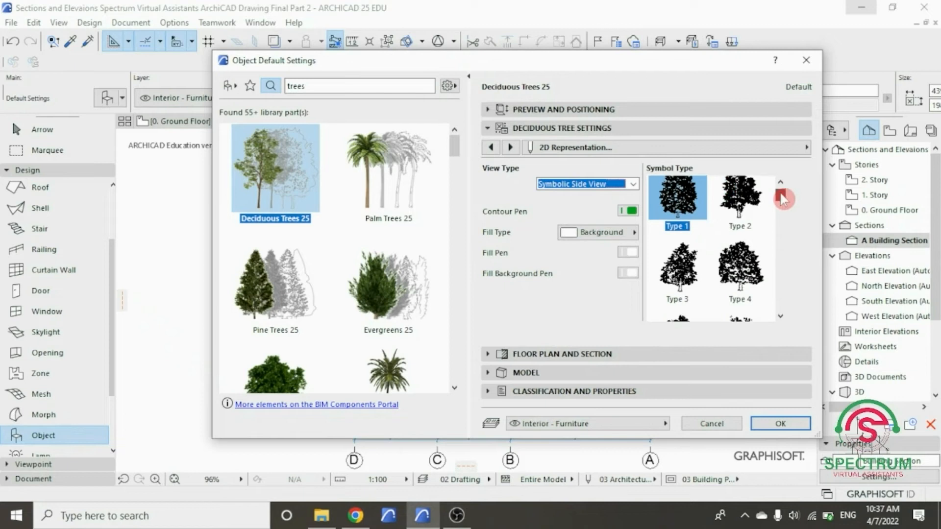
mouse_move(781, 205)
mouse_down()
mouse_move(793, 254)
mouse_move(777, 216)
mouse_up()
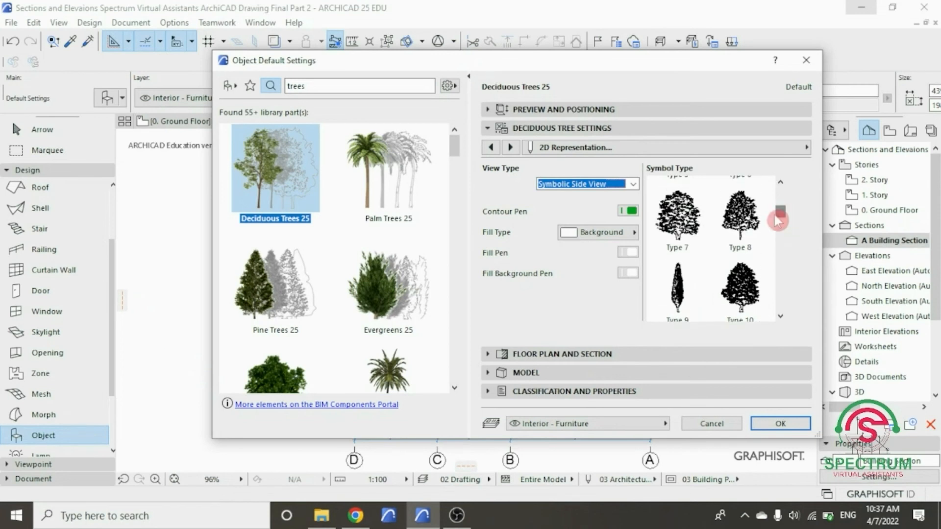
click(739, 215)
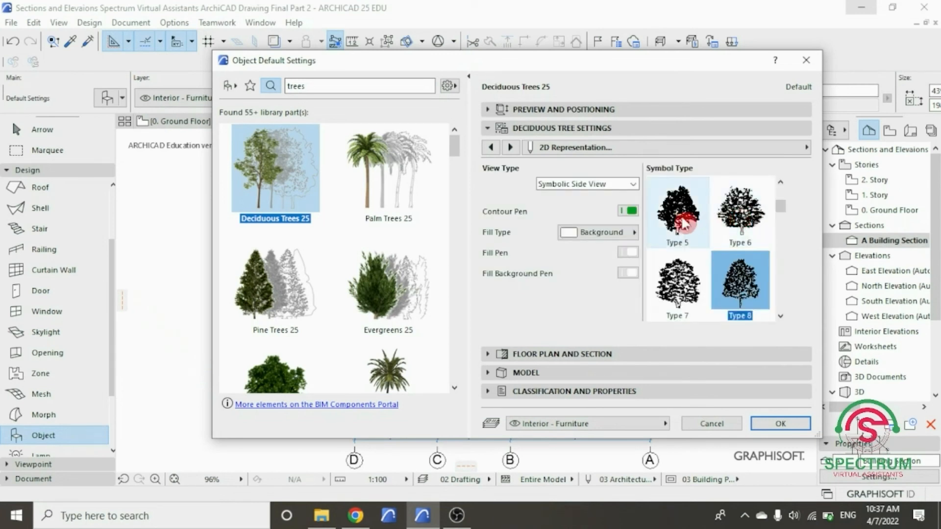
click(630, 212)
click(653, 228)
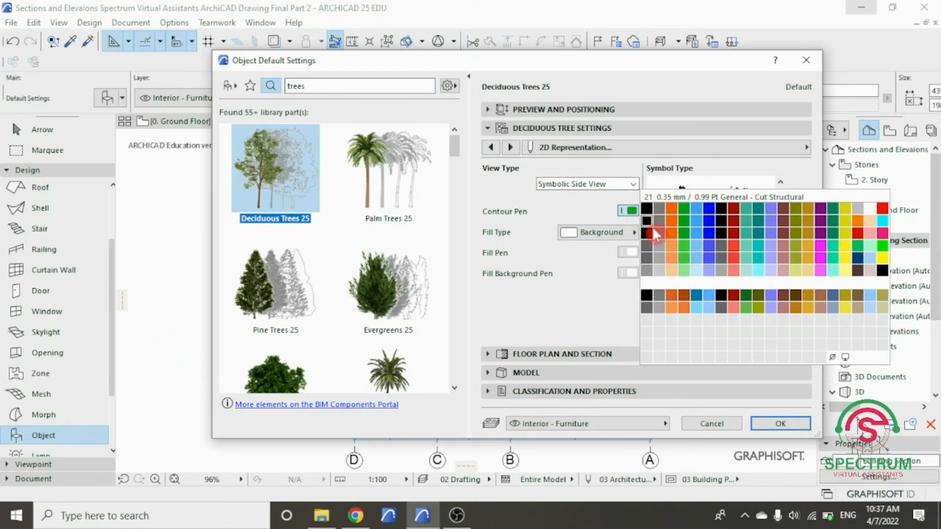
click(649, 245)
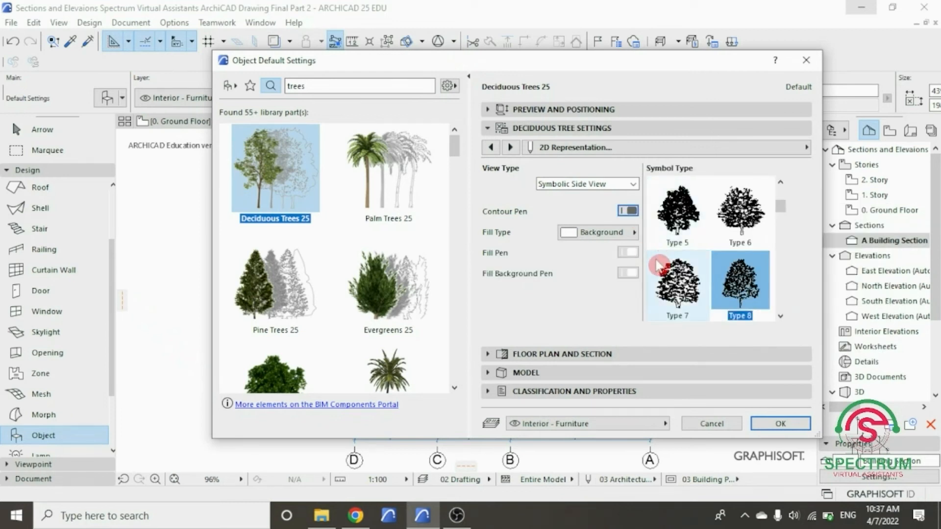
Review the tree's Floor Plan and Section, Model, and Classification and Properties settings, and accept the object defaults.
click(573, 131)
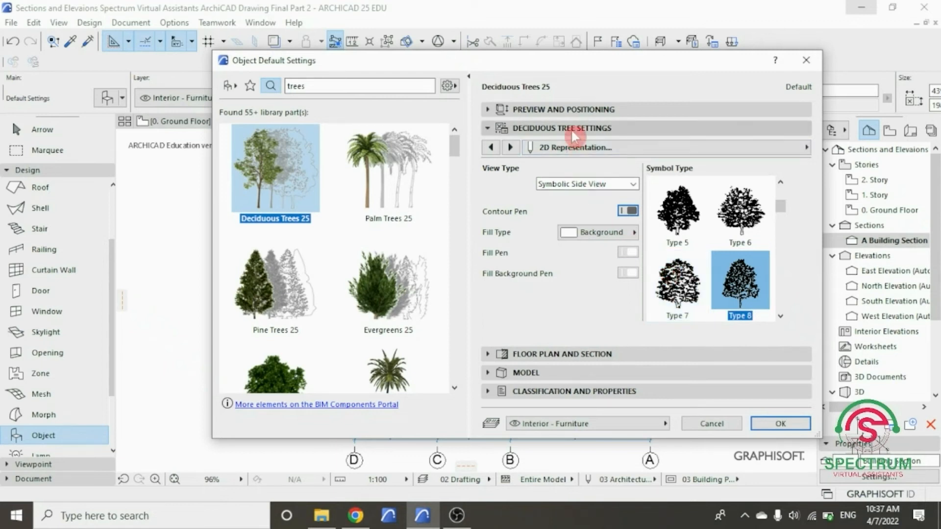
click(575, 147)
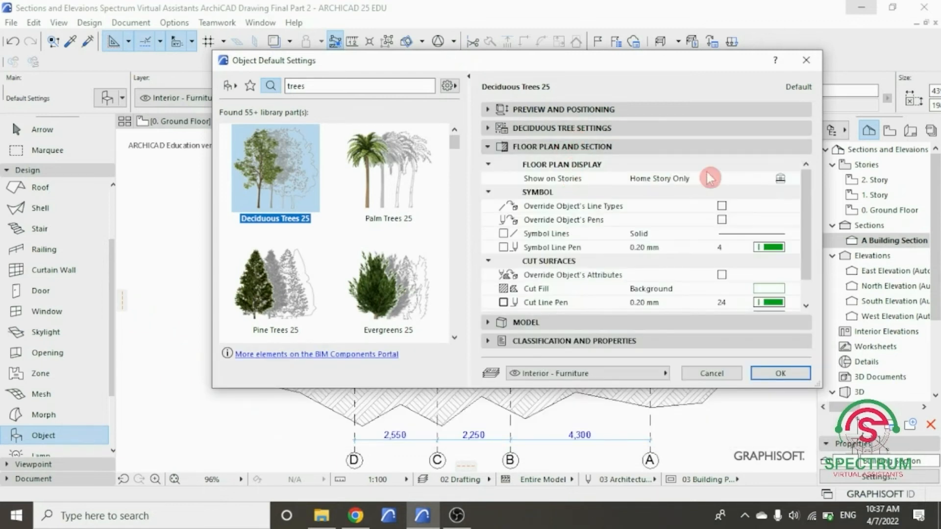
mouse_move(806, 188)
mouse_down()
mouse_move(811, 226)
mouse_move(809, 189)
mouse_up()
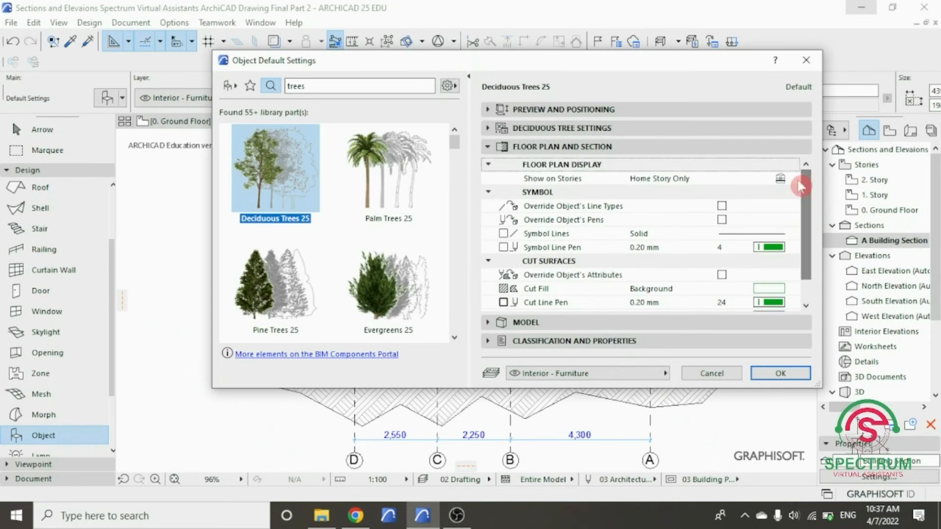
click(655, 151)
click(582, 167)
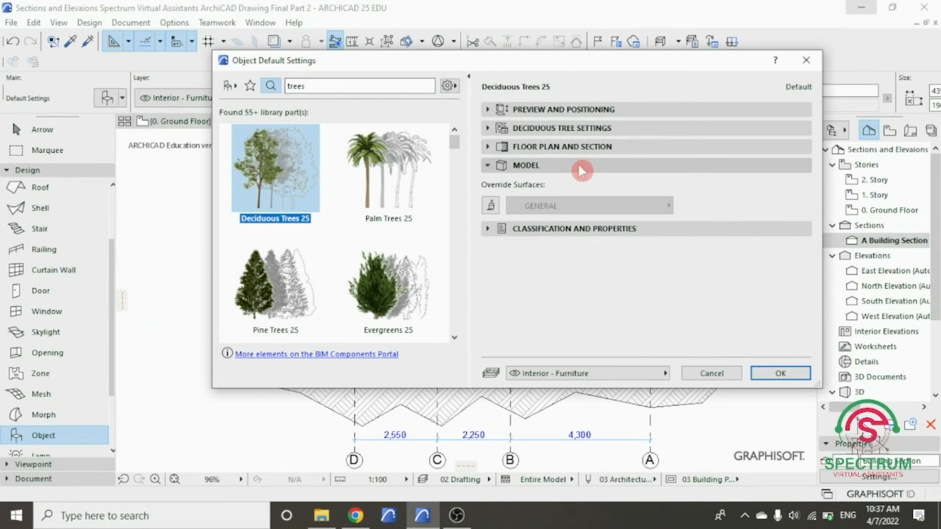
click(579, 166)
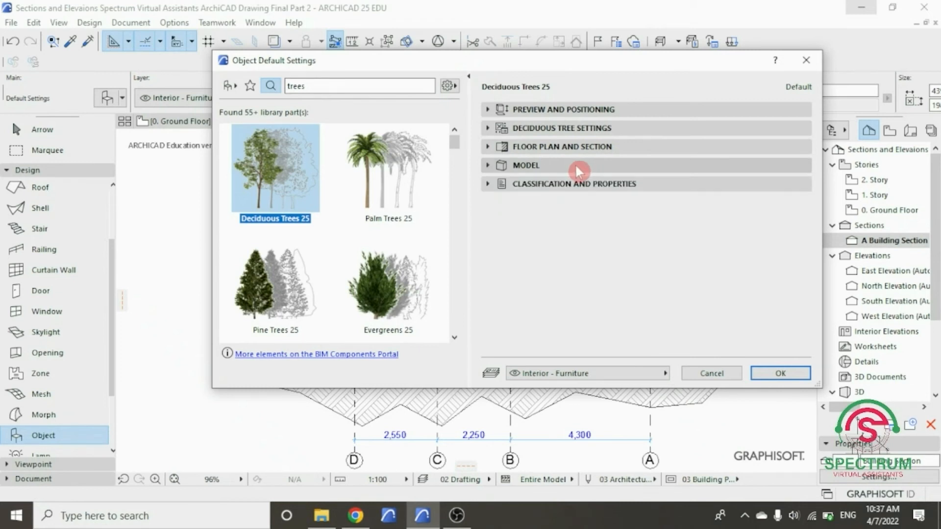
click(578, 184)
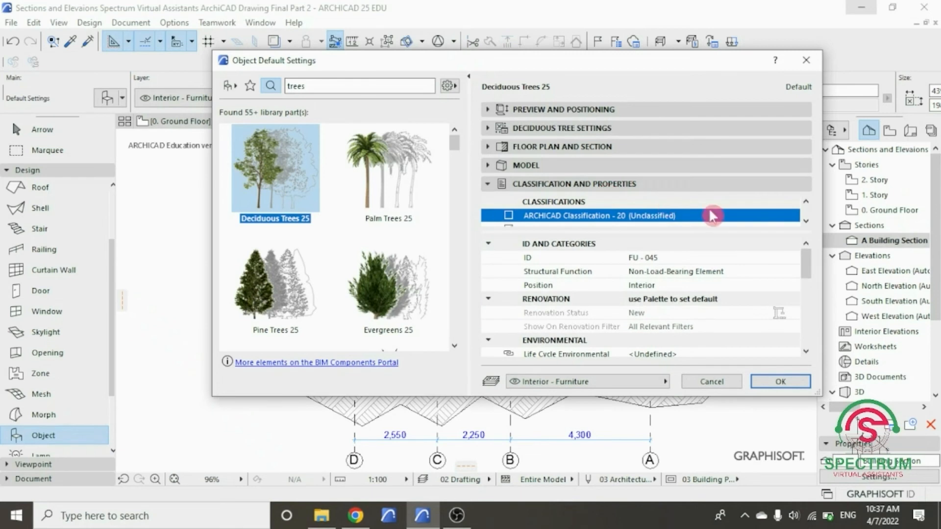
mouse_move(805, 258)
mouse_down()
mouse_move(813, 324)
mouse_move(813, 245)
mouse_up()
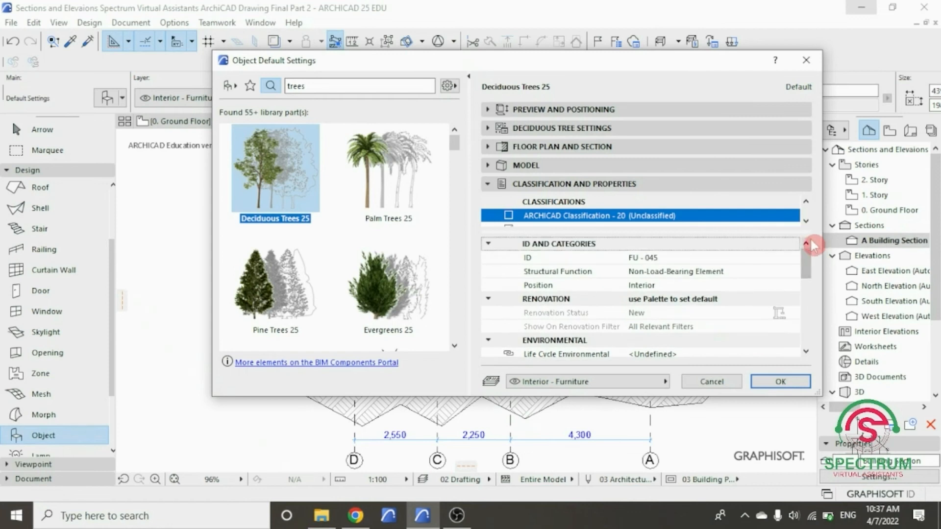
click(779, 381)
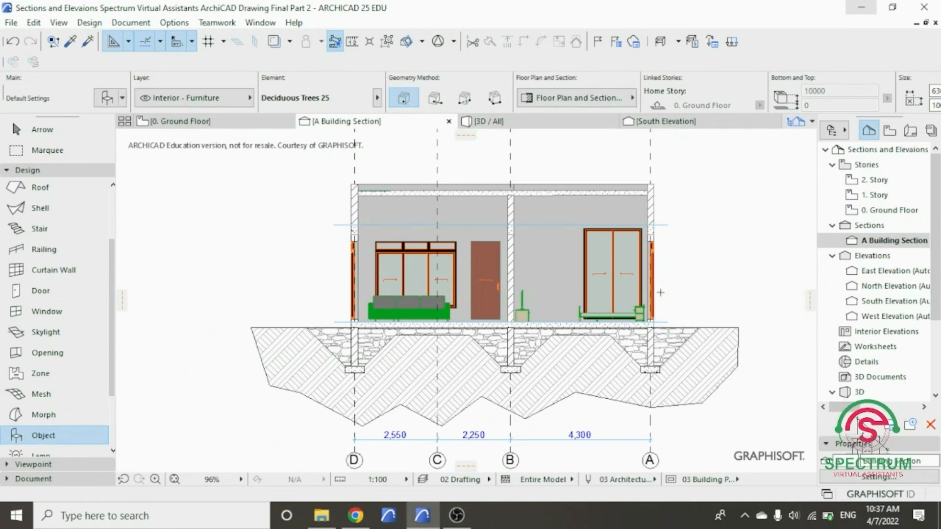
Place one deciduous tree at ground level just outside the building's wall on grid line A.
scroll(660, 292, down, 1)
scroll(670, 314, up, 1)
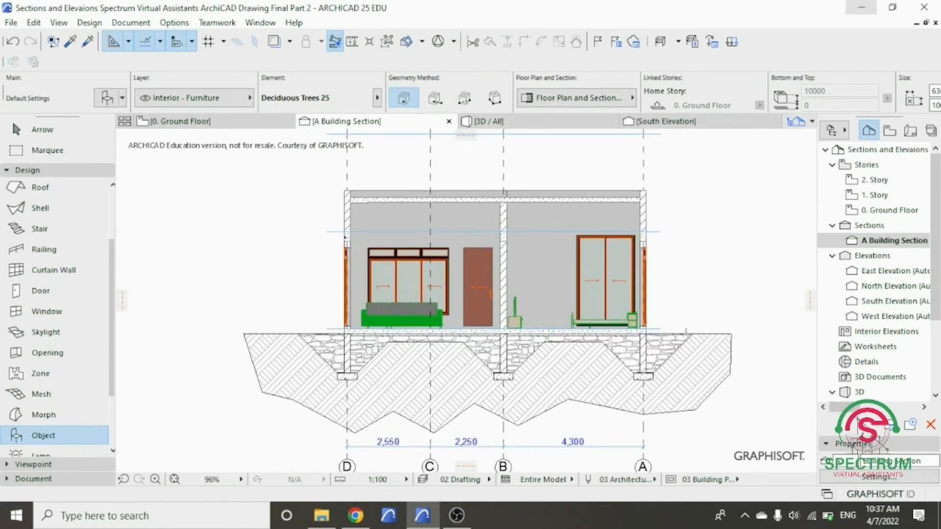
click(686, 331)
scroll(686, 328, down, 2)
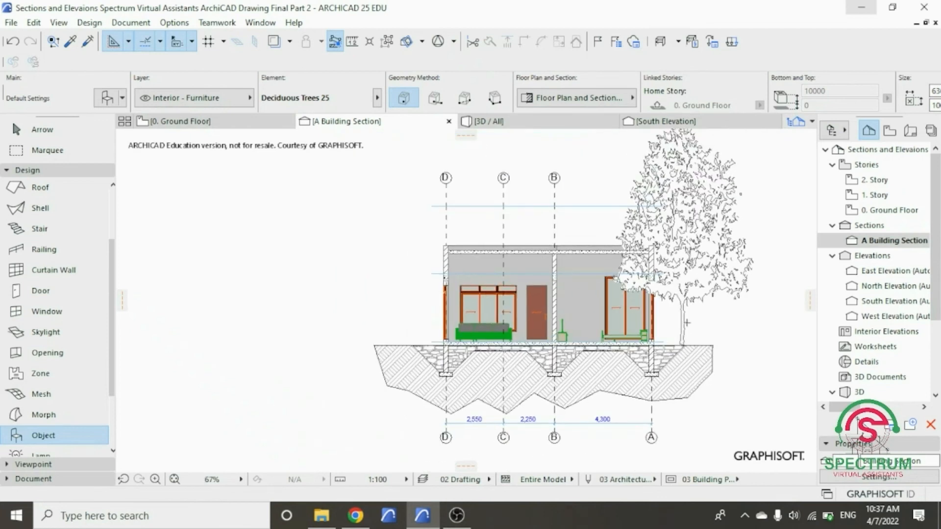
scroll(744, 220, up, 1)
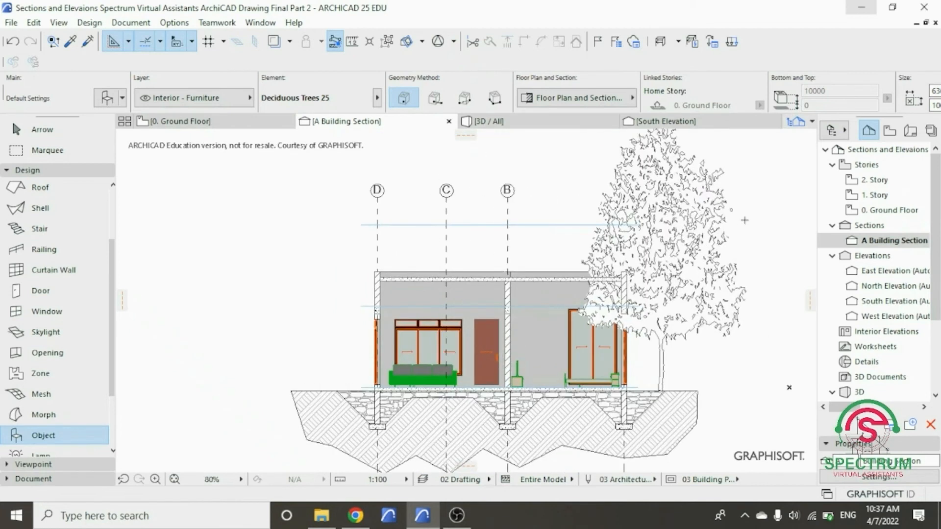
key(Escape)
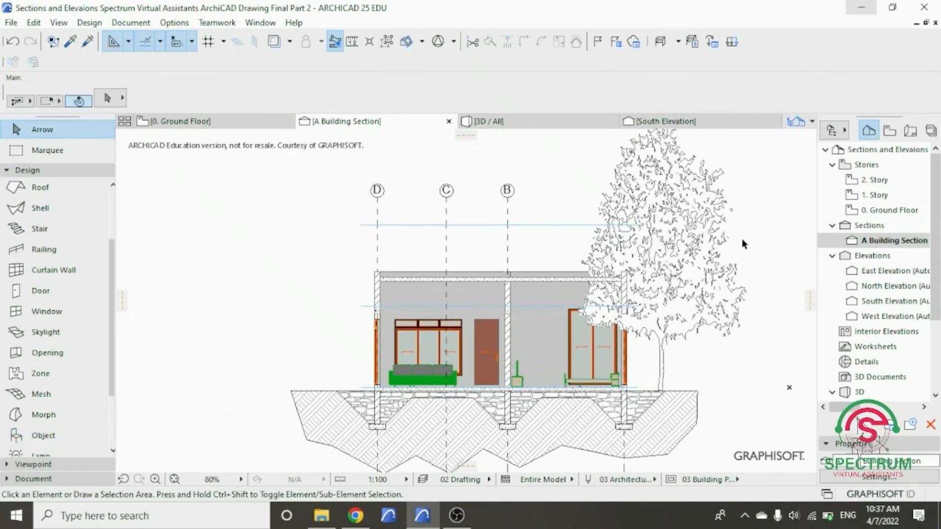
Set the placed tree's height to 6500 in its object settings, keeping its 6300 width.
click(673, 253)
right_click(708, 376)
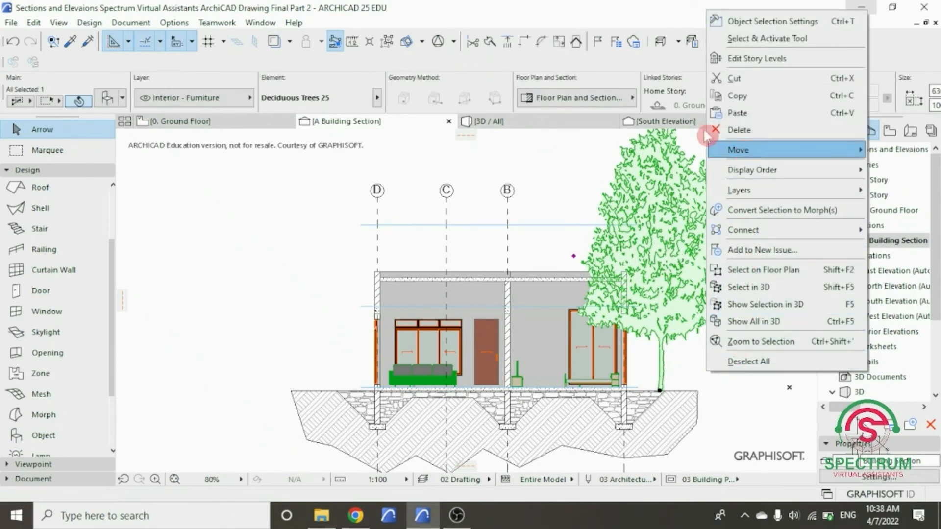
click(765, 25)
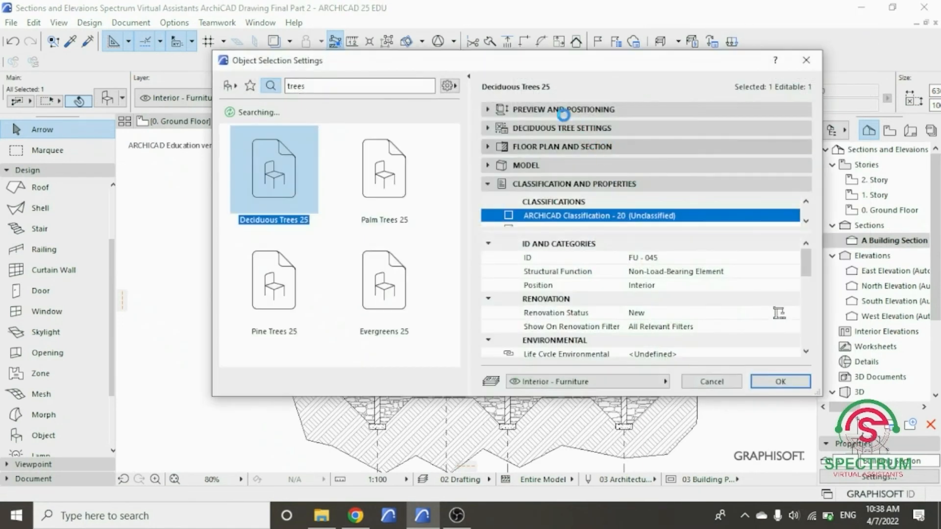
click(566, 112)
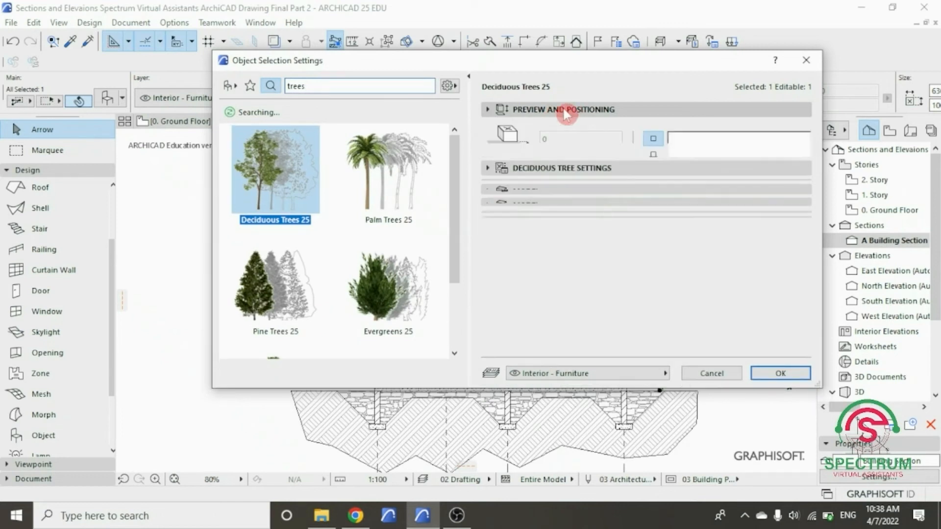
double_click(574, 256)
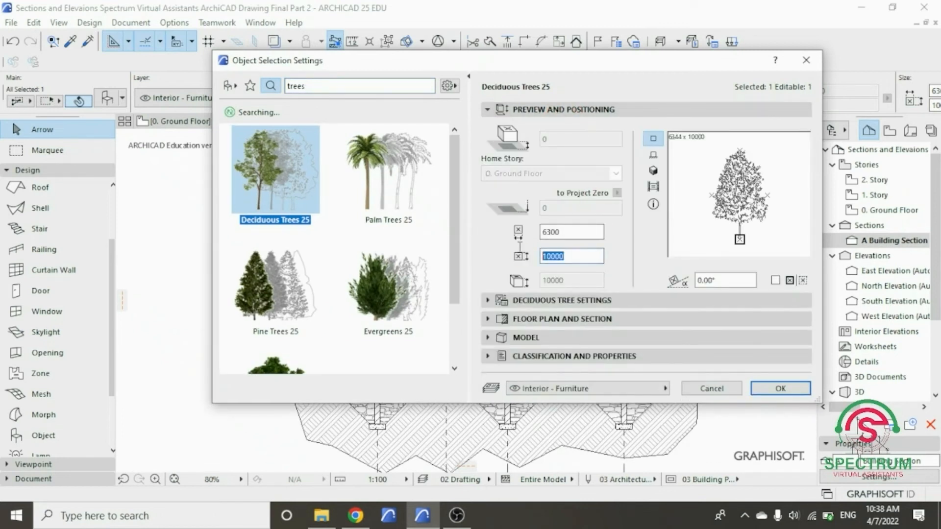
text(6500)
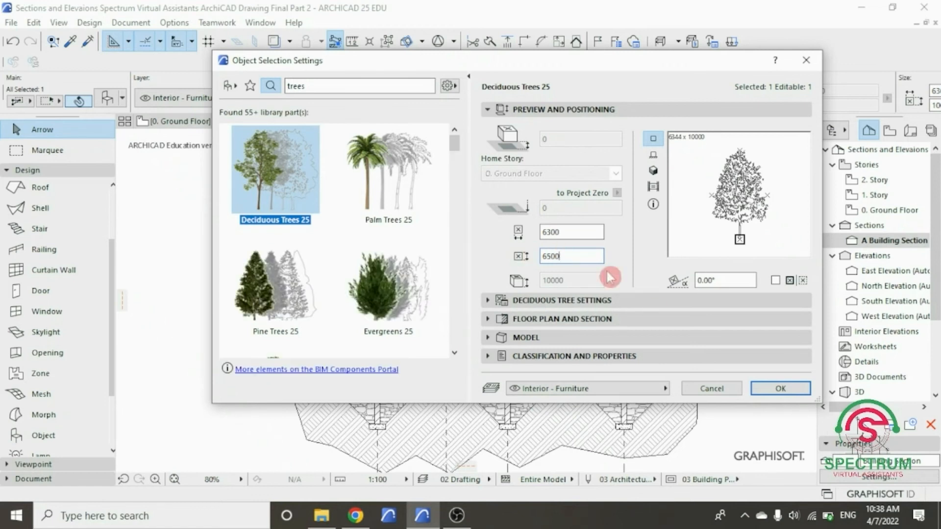
click(781, 389)
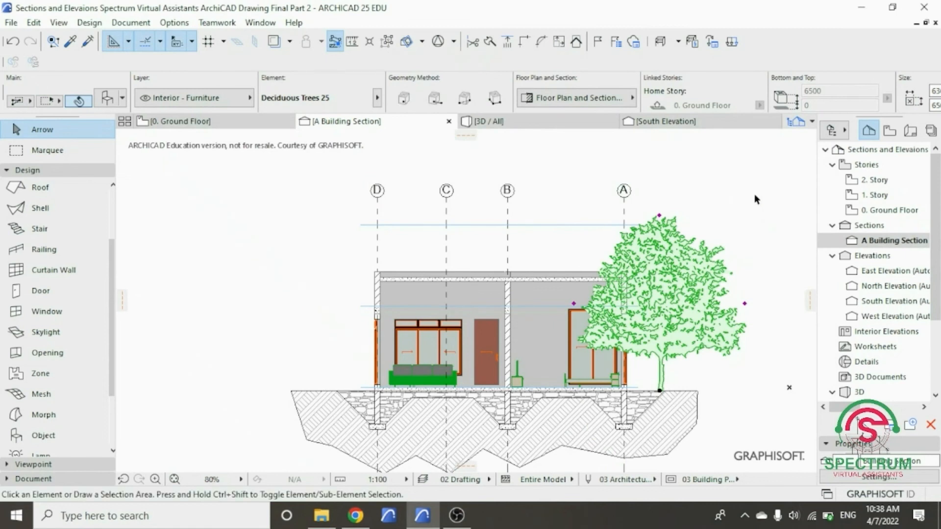
key(Escape)
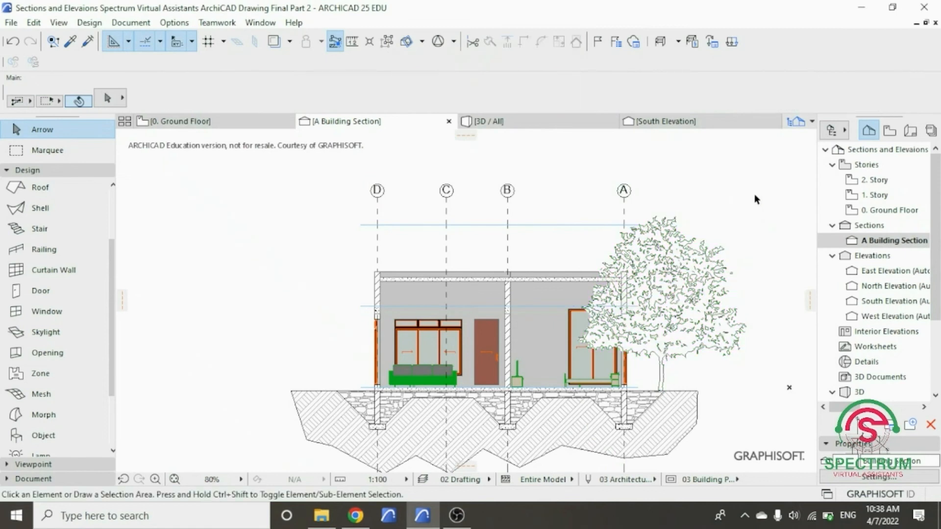
Send the tree to the back of the display order, behind the building section.
click(687, 305)
right_click(701, 174)
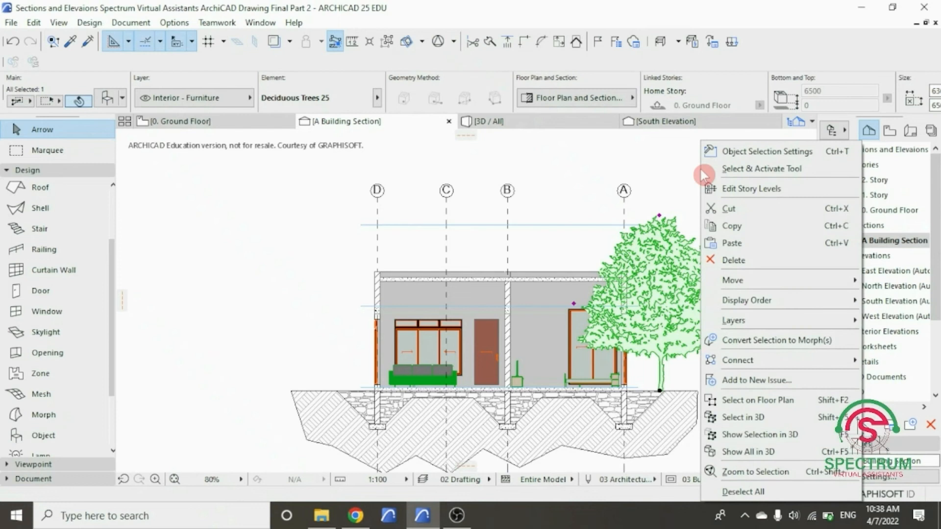
mouse_move(758, 303)
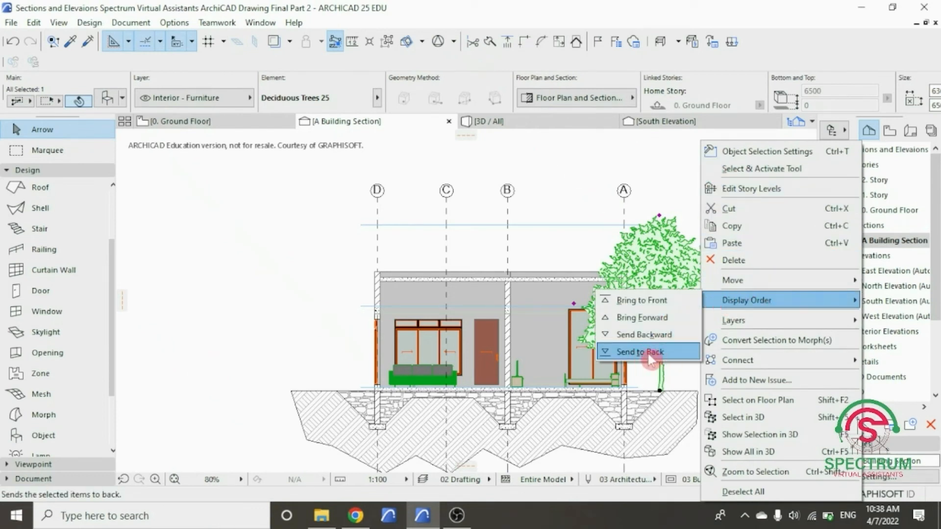
click(649, 357)
click(742, 219)
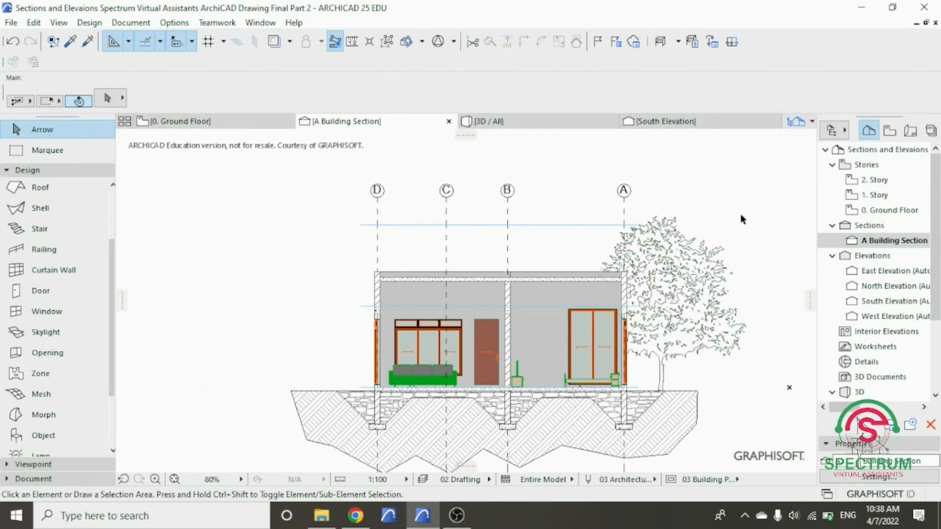
Move the deciduous tree along the ground line to just inside grid line A so it stands partly behind the building.
click(674, 282)
right_click(720, 282)
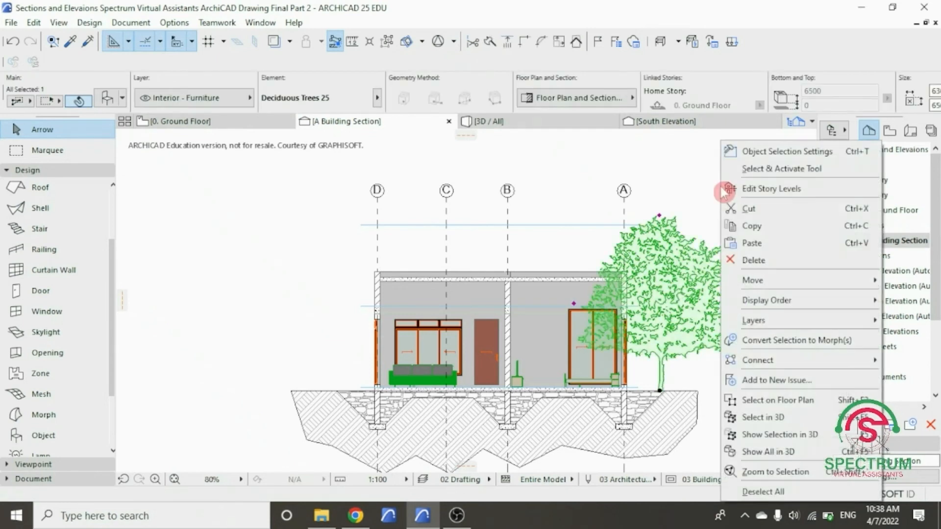
mouse_move(767, 280)
click(666, 282)
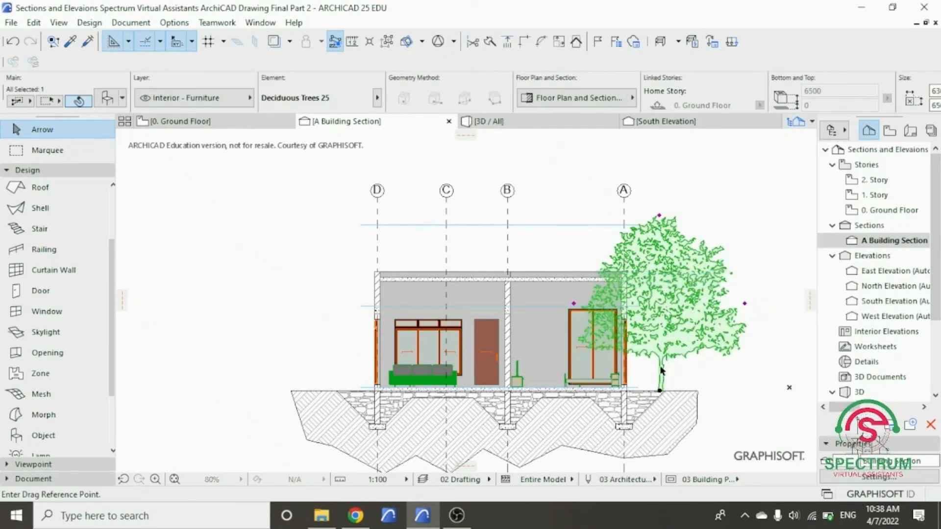
click(660, 391)
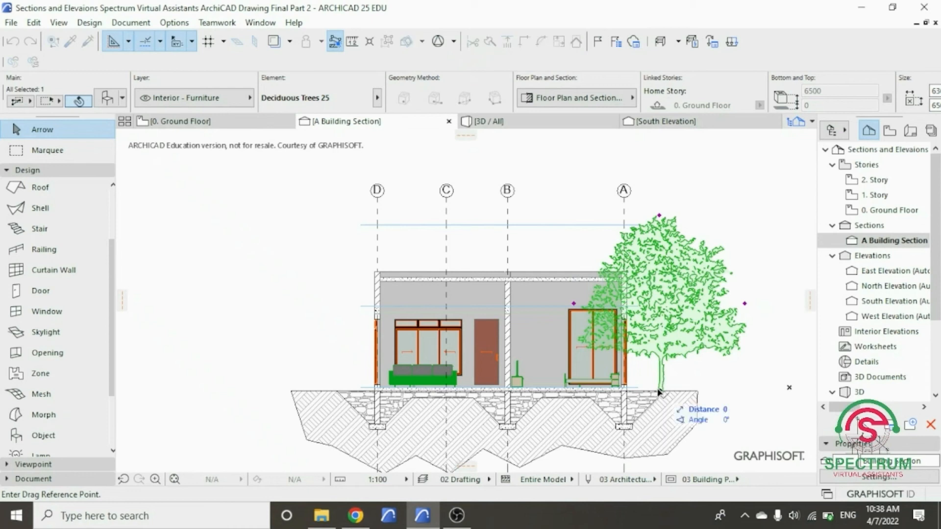
click(612, 395)
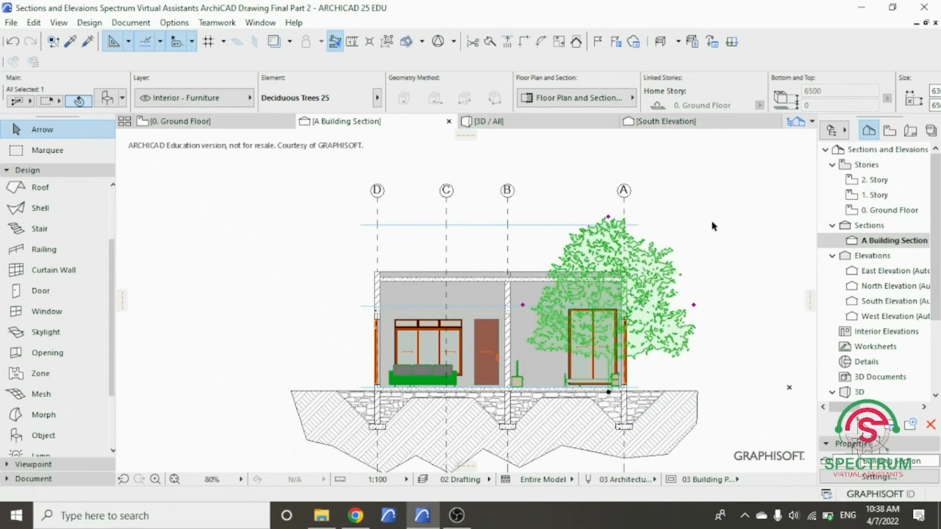
click(719, 206)
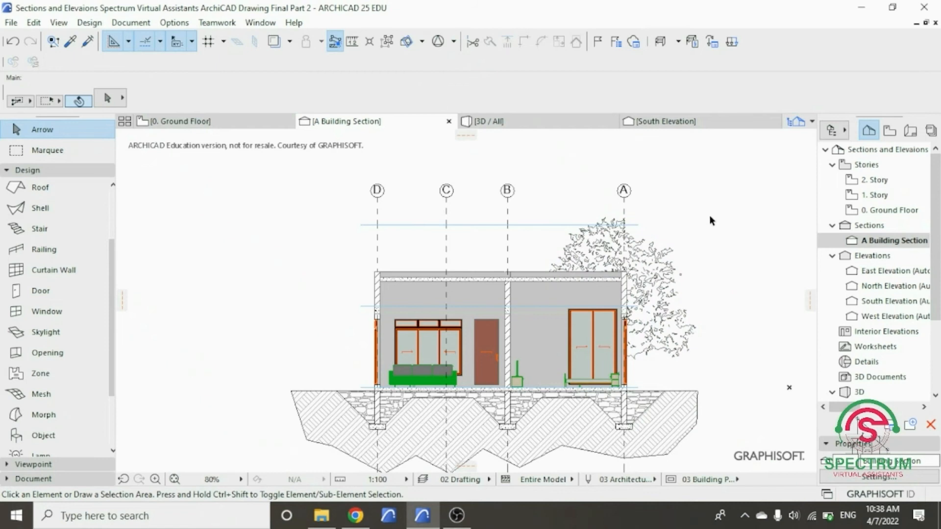
Copy the deciduous tree horizontally to the opposite end of the building, just outside the wall on grid line D.
click(650, 275)
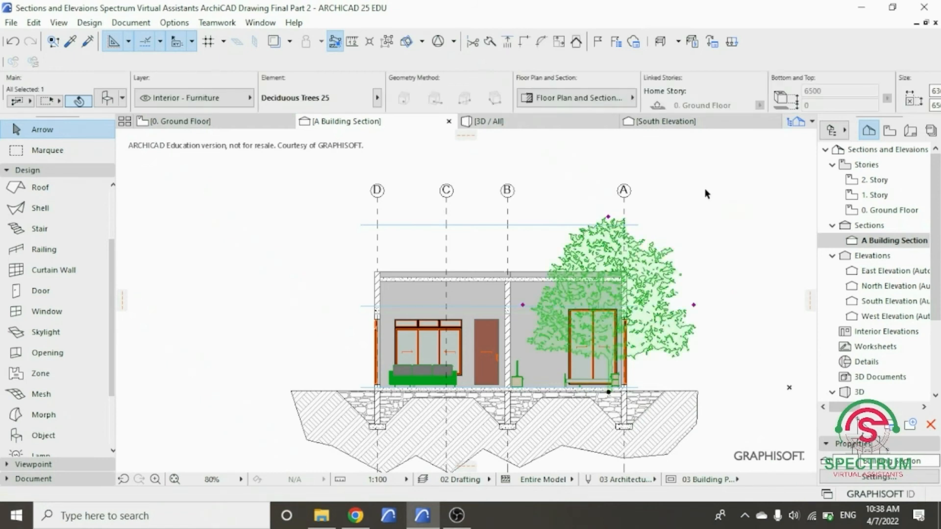
right_click(706, 198)
mouse_move(740, 282)
click(639, 351)
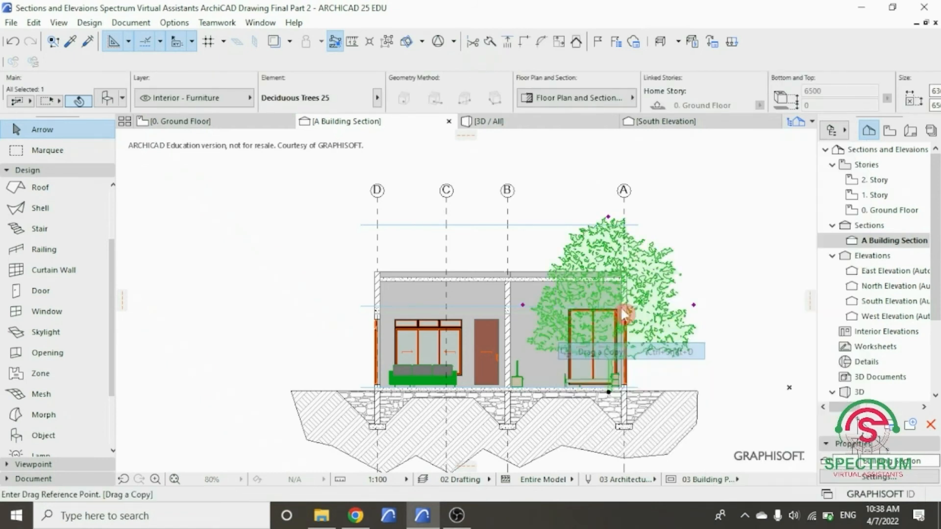
click(595, 252)
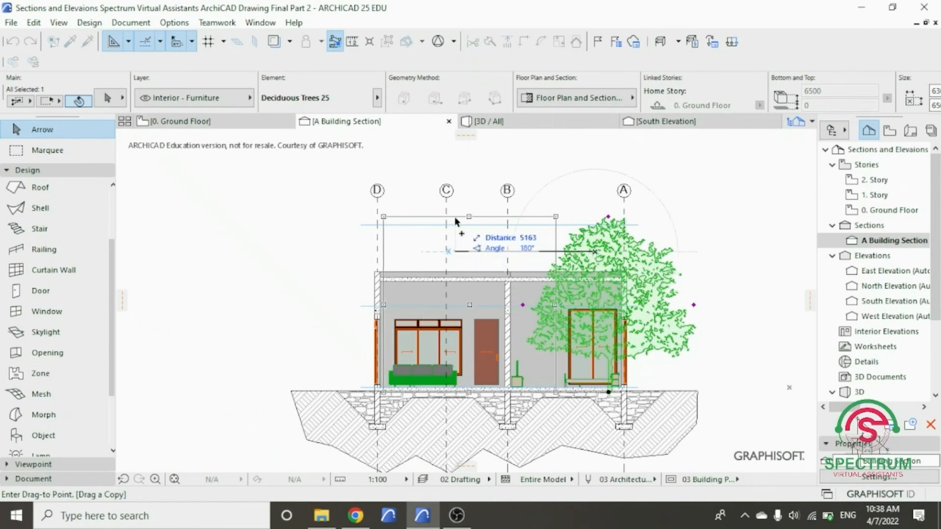
click(351, 249)
click(533, 157)
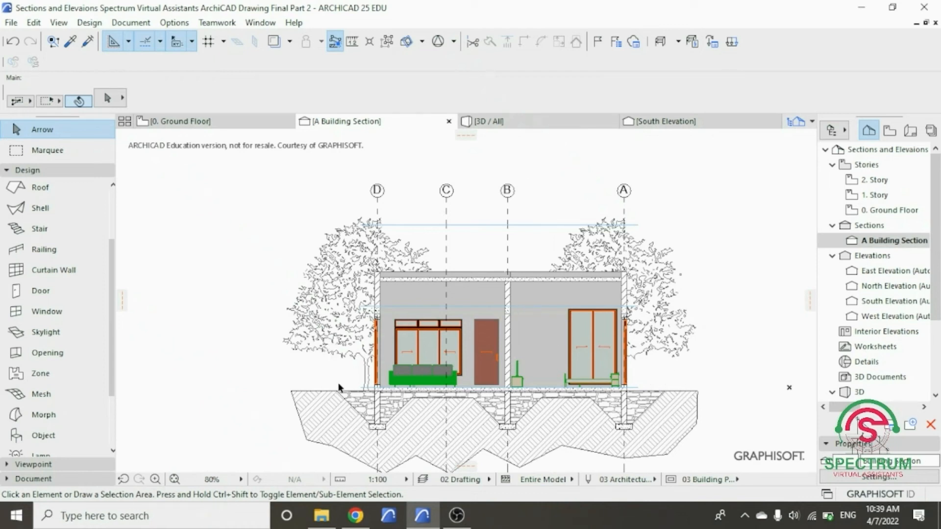
Search the object library for "shrub" and choose Shrubs 25 as the default object.
scroll(361, 443, down, 1)
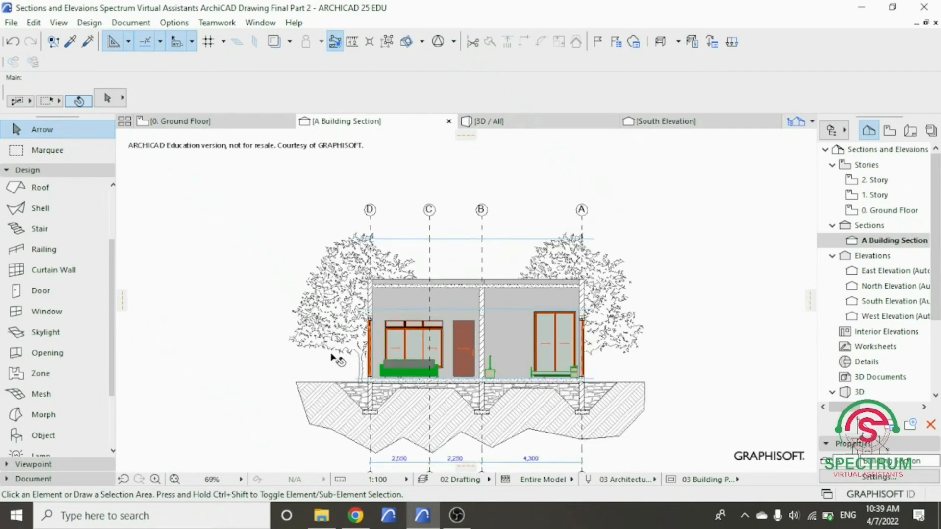
scroll(408, 452, up, 2)
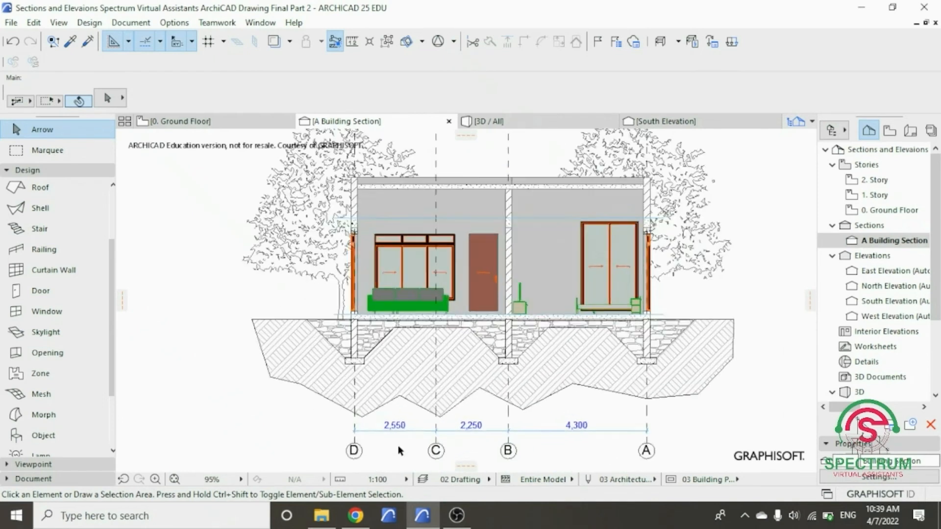
click(68, 171)
click(68, 172)
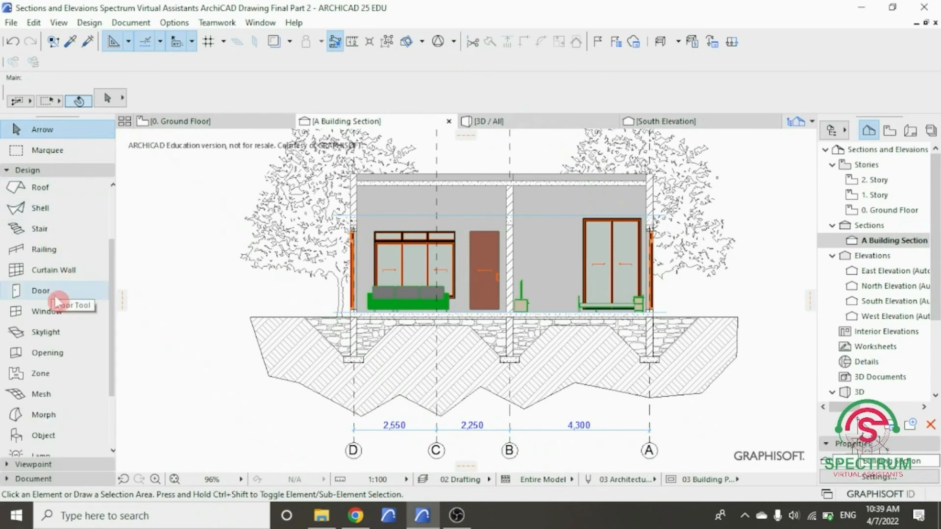
click(49, 436)
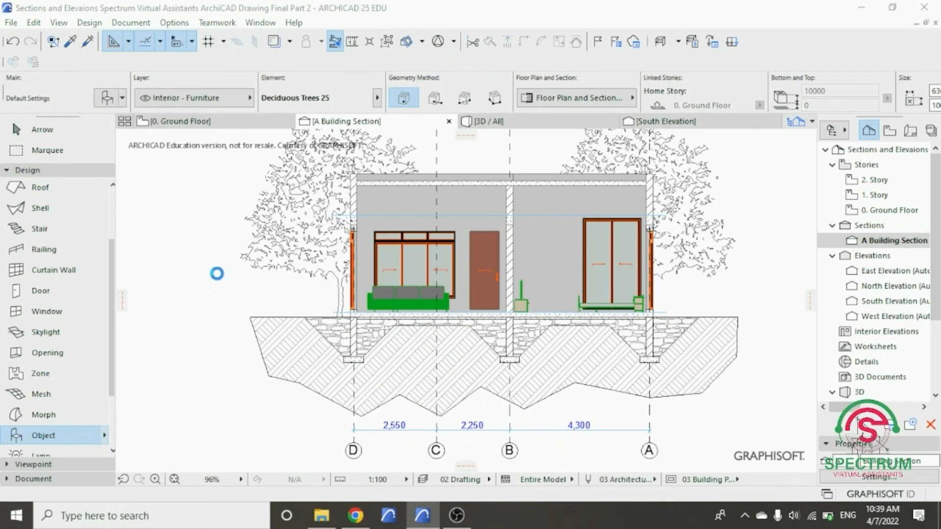
key(ctrl+t)
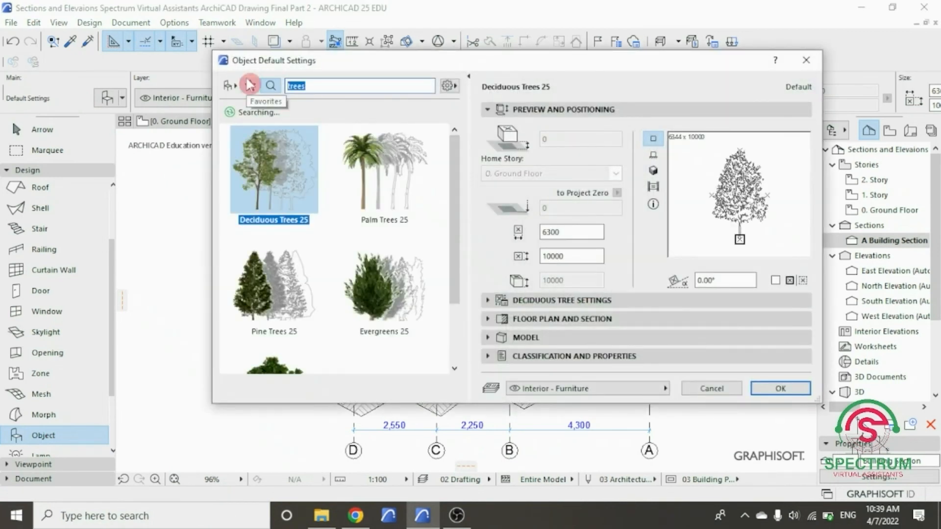
text(shrub)
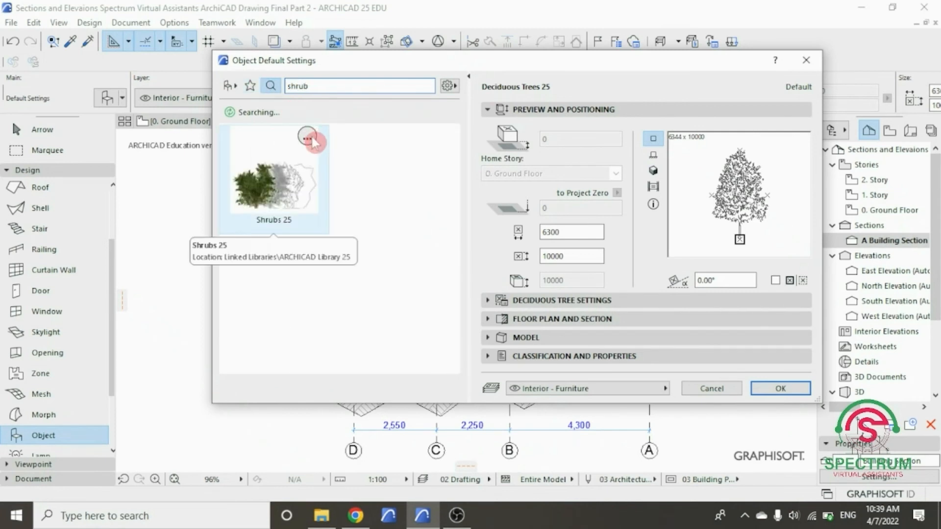
click(269, 184)
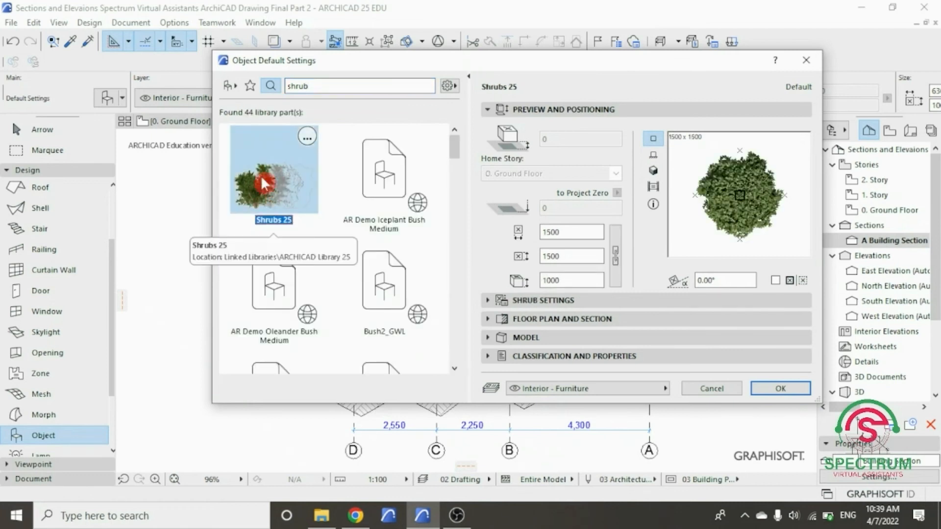
Check the shrub's preview and dimensions, and set its shrub type to Elderberry.
click(547, 108)
click(543, 109)
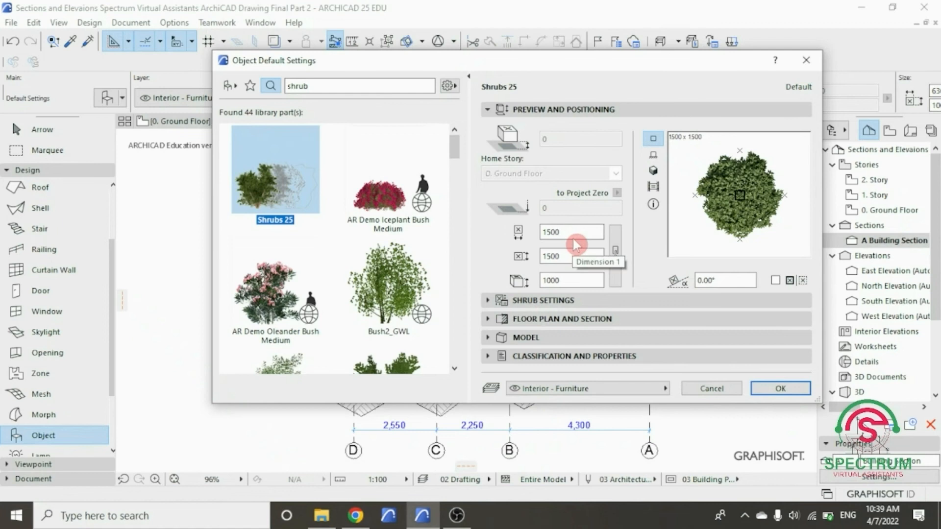
click(616, 256)
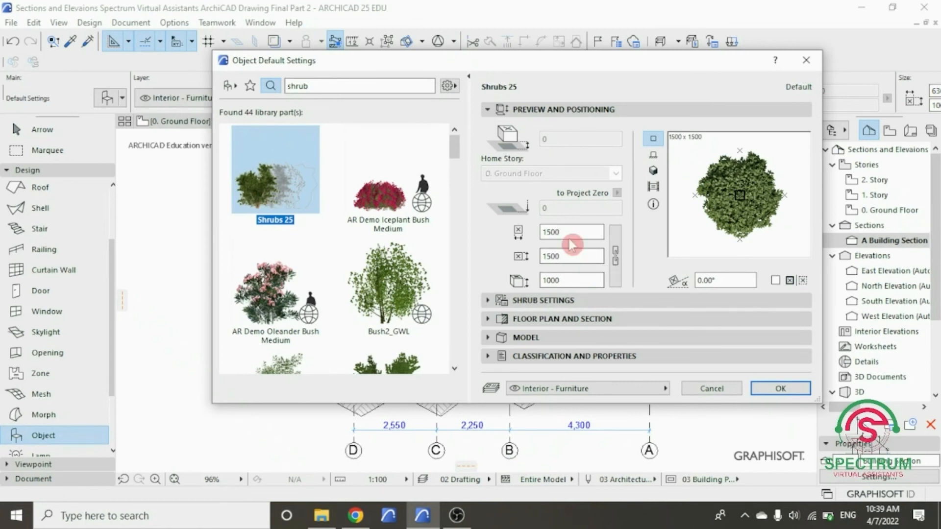
click(542, 127)
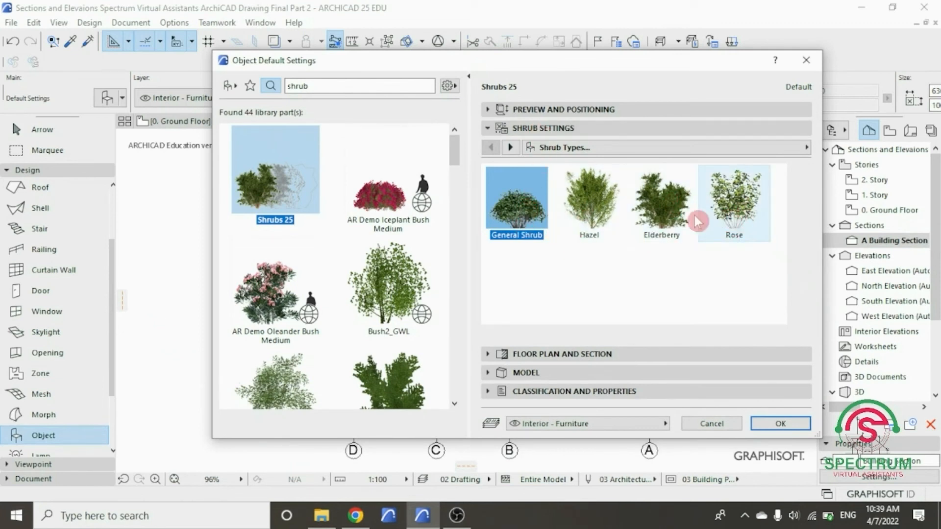
click(676, 218)
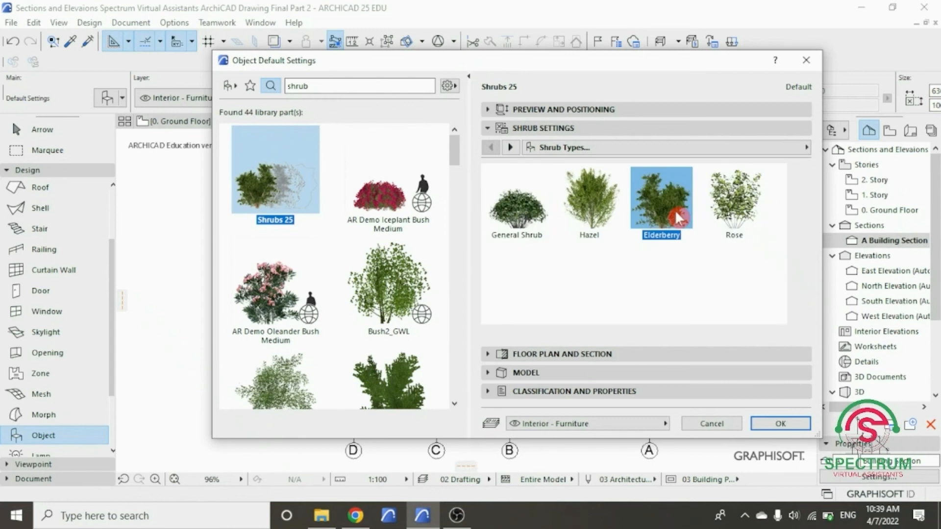
Set the view type in the shrub's 2D representation to Symbolic Side View.
click(712, 154)
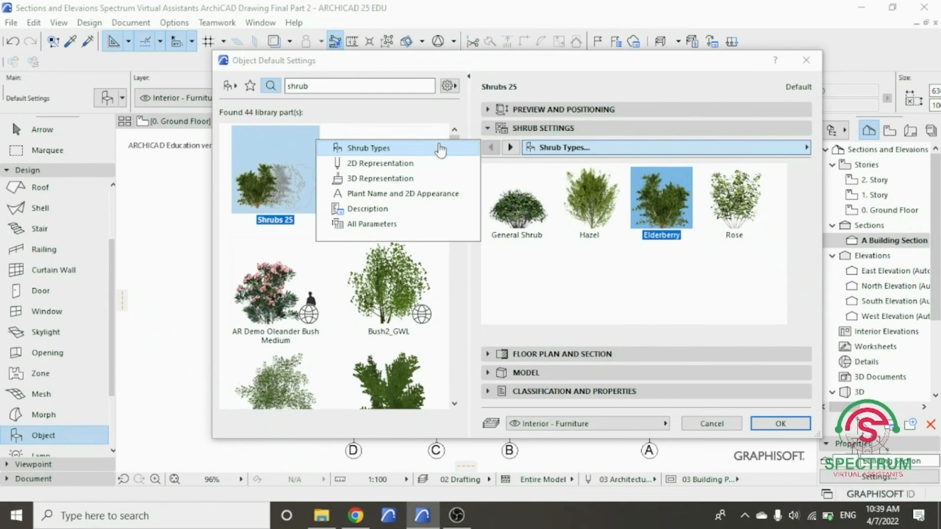
click(393, 165)
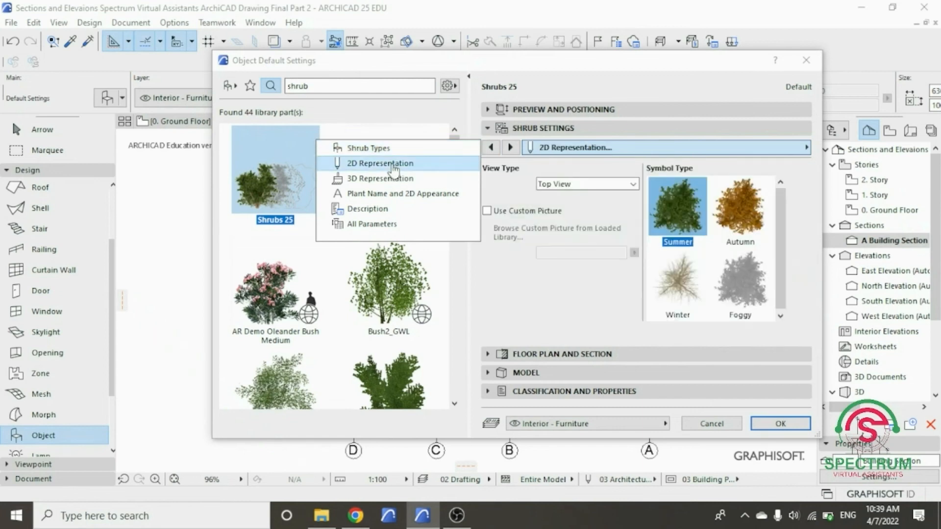
click(498, 187)
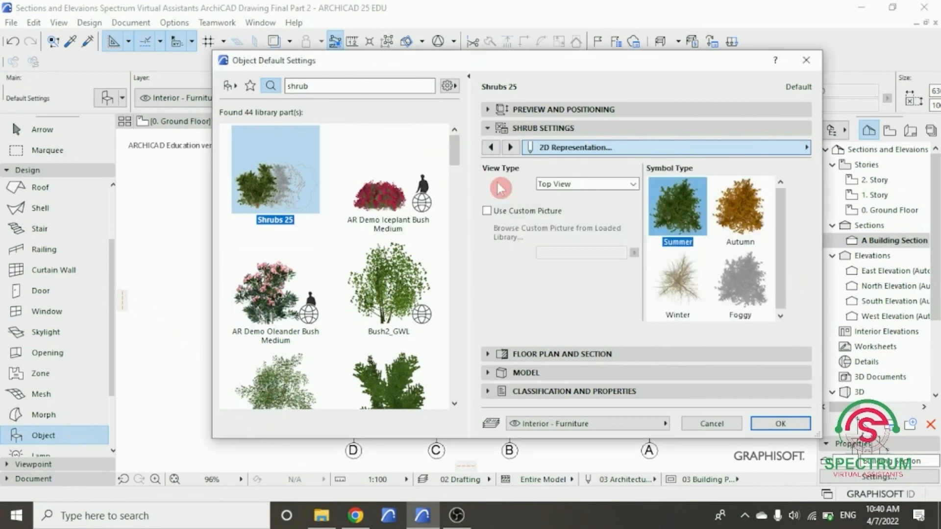
click(634, 184)
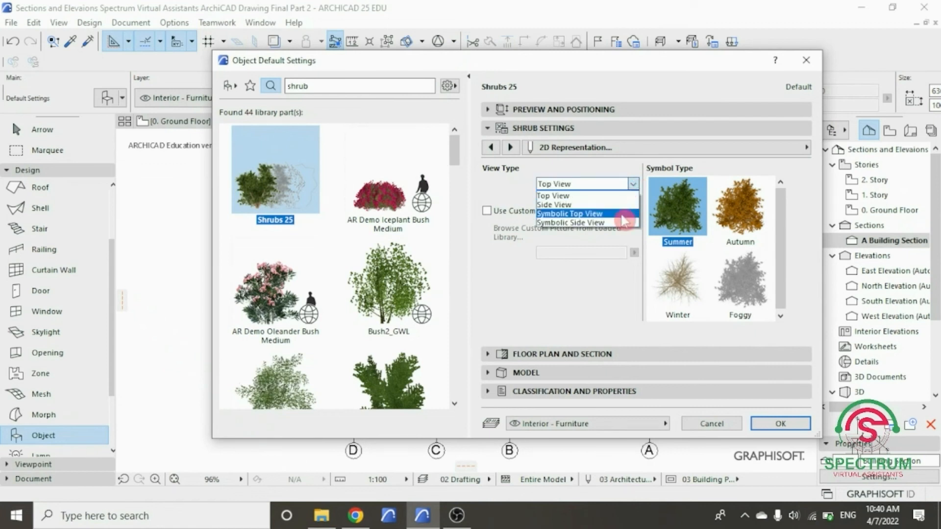
click(599, 224)
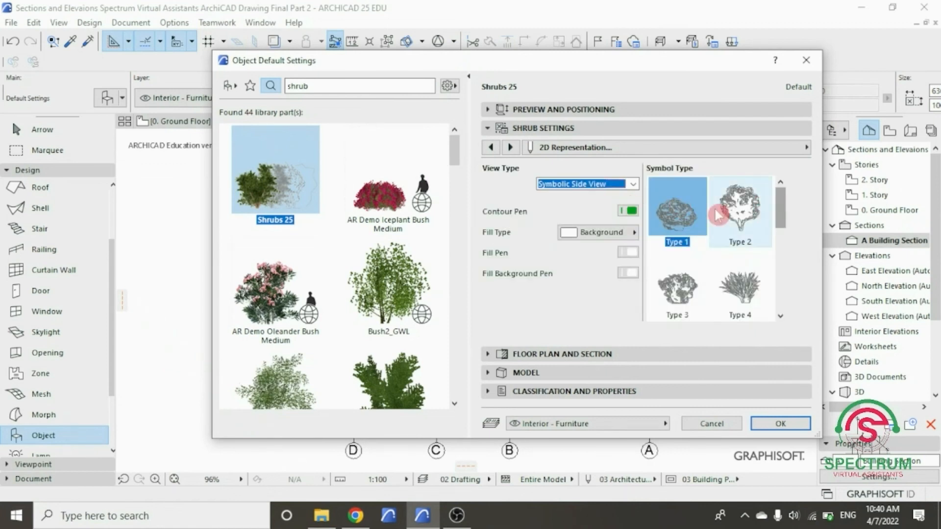
Set the shrub's contour pen to dark grey pen 81 and its symbol type to Type 6.
click(632, 212)
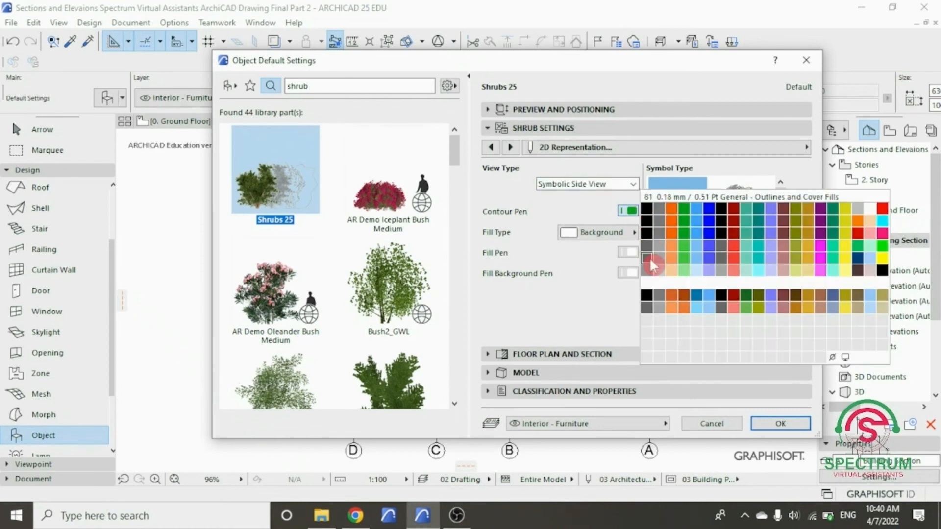
click(623, 251)
drag(777, 204, 778, 250)
click(740, 200)
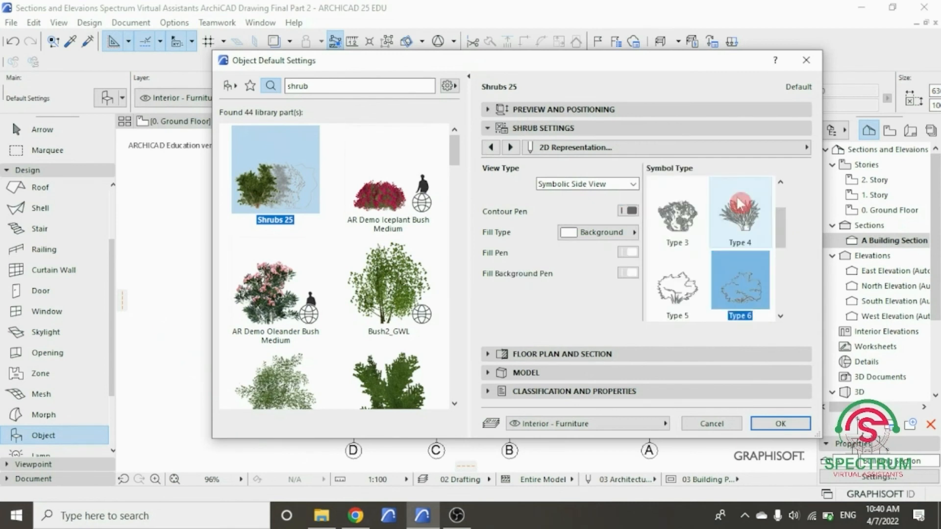
Review the shrub's Floor Plan and Section, Model, and Classification and Properties settings, and accept the object defaults.
click(626, 129)
click(607, 147)
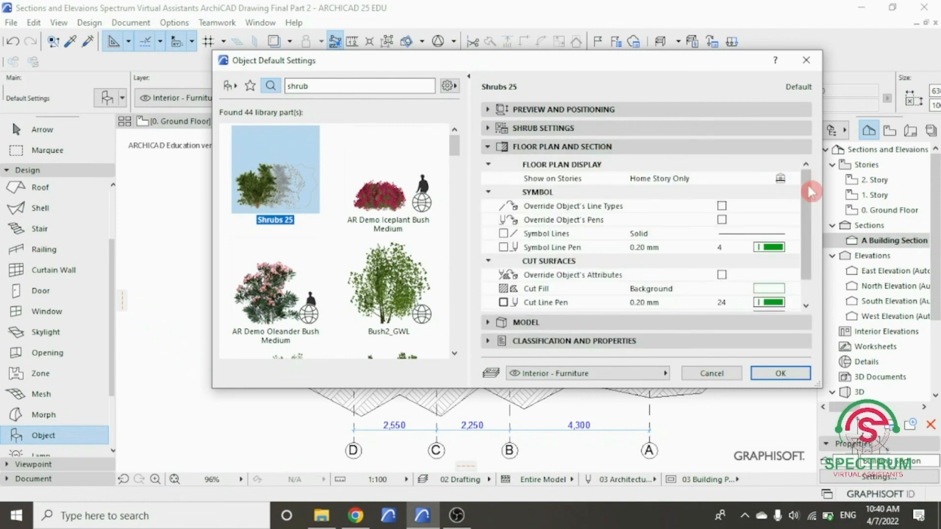
mouse_move(807, 181)
mouse_down()
mouse_move(808, 216)
mouse_move(811, 196)
mouse_up()
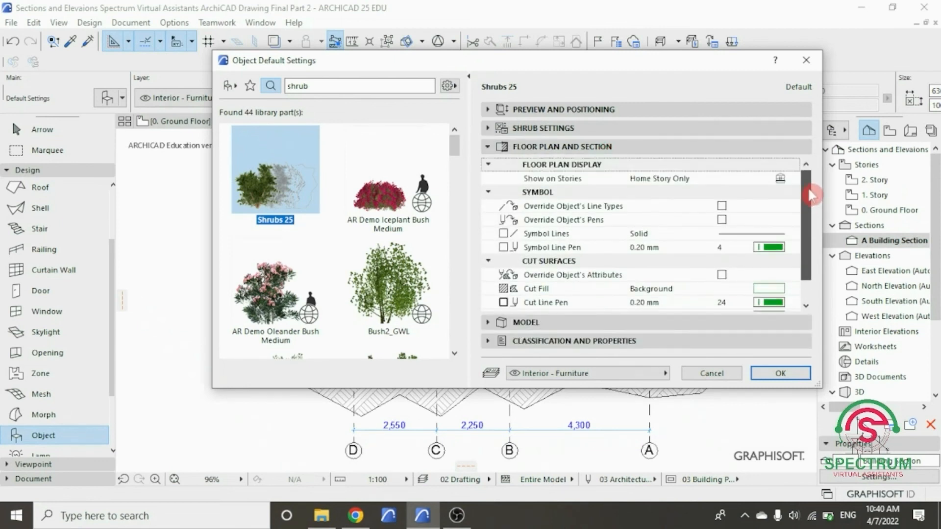
click(652, 147)
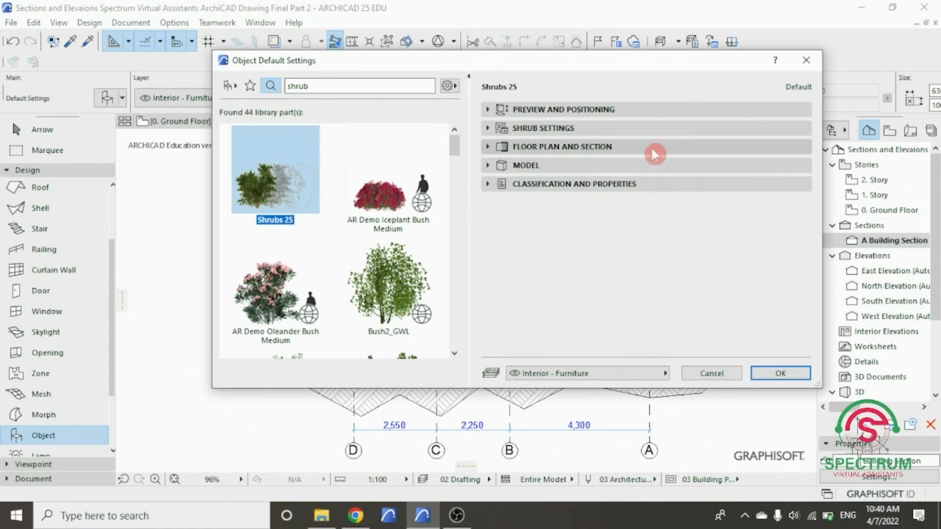
click(625, 168)
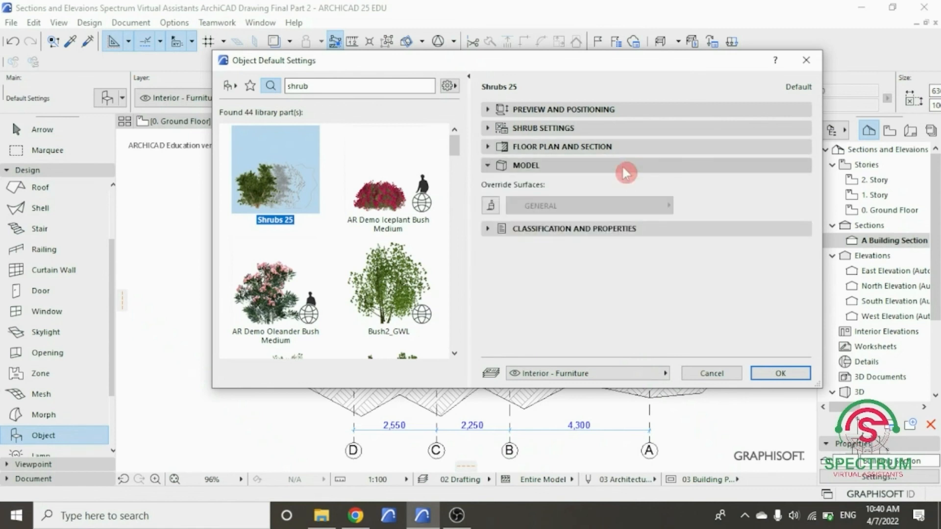
click(624, 168)
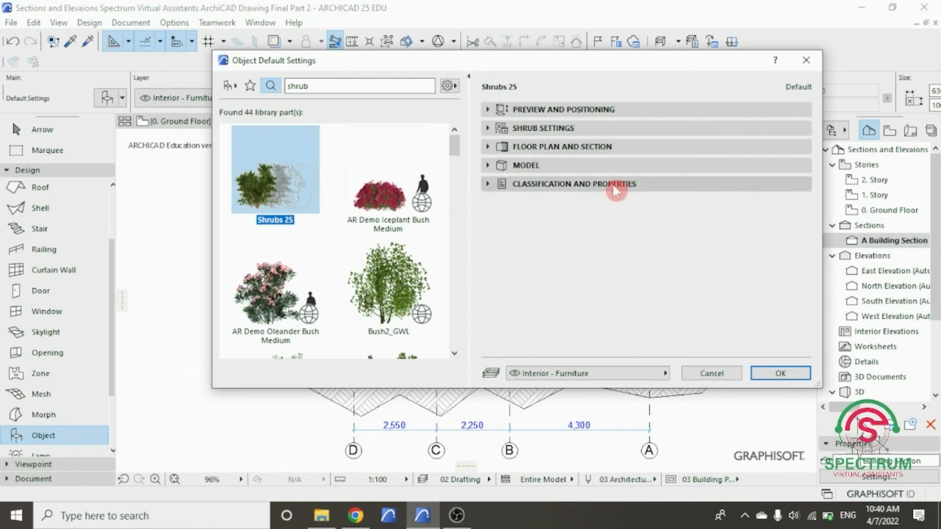
click(614, 186)
drag(806, 265, 807, 340)
click(776, 382)
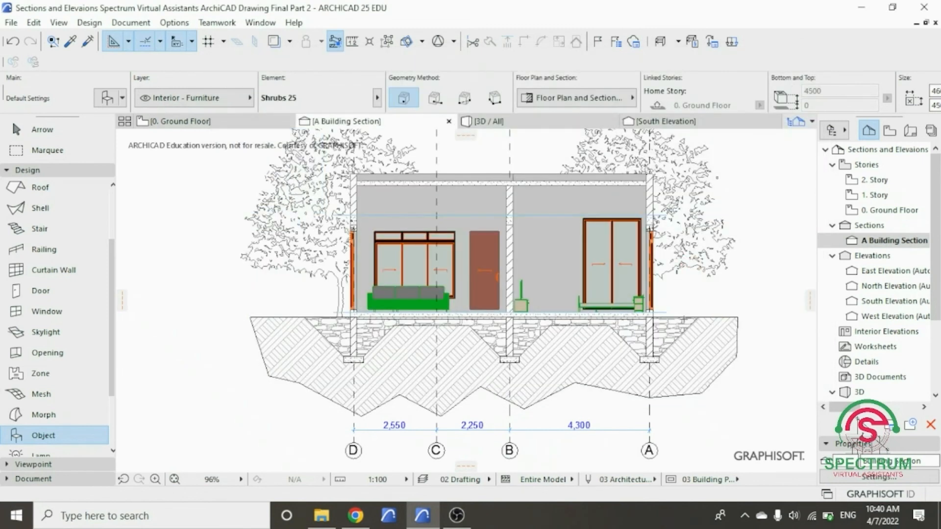
Place one shrub at ground level just outside the building's wall on grid line A.
scroll(685, 319, up, 4)
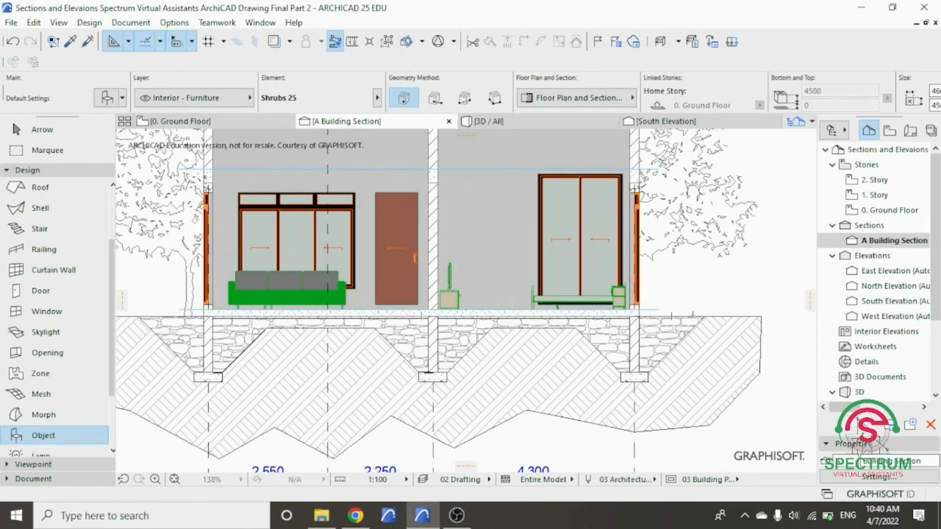
scroll(686, 321, down, 6)
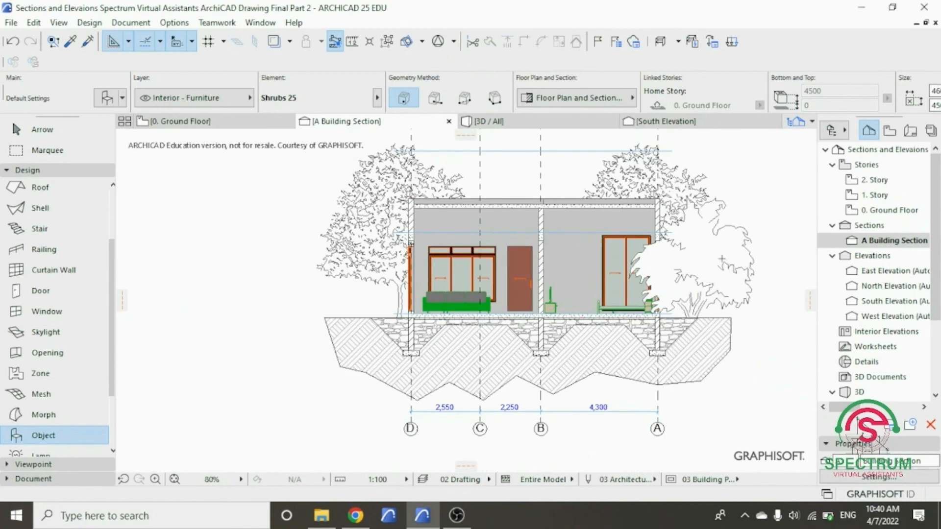
Set the height of the shrub beside the wall on grid line A to 2000 mm.
key(Escape)
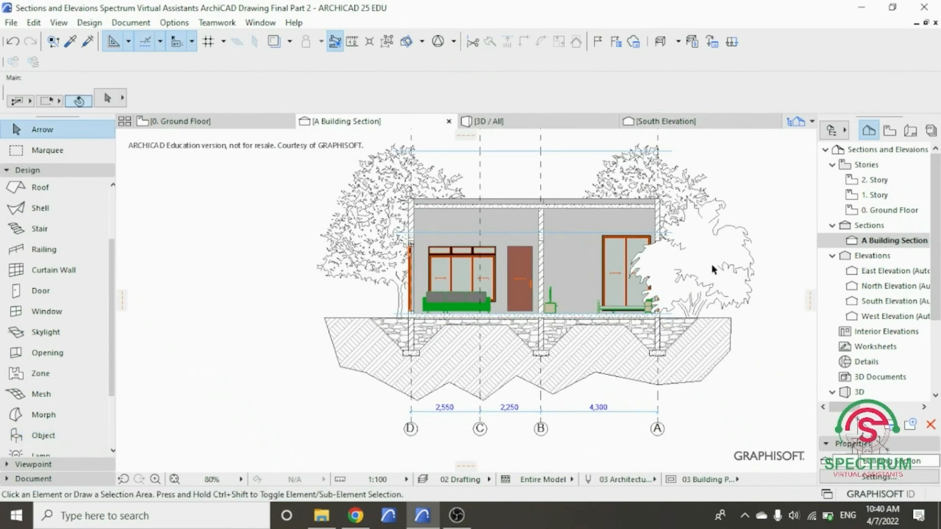
click(709, 269)
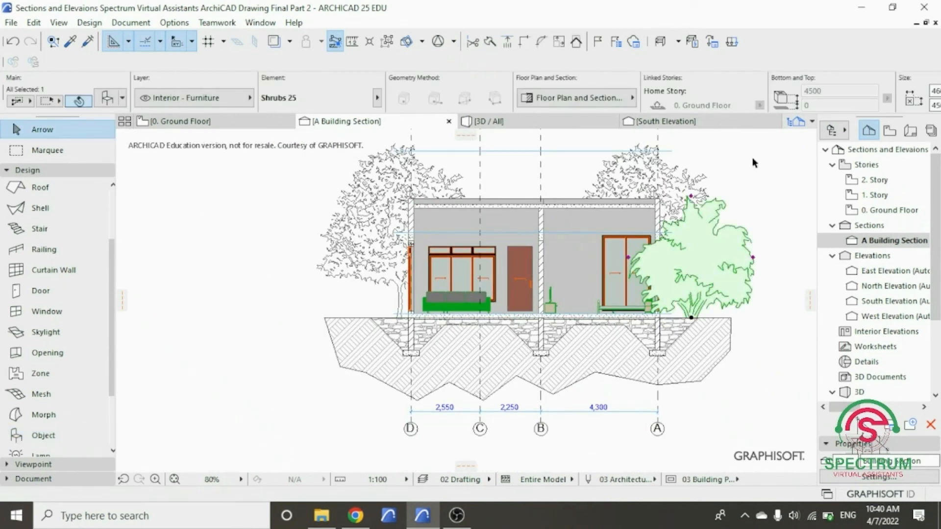
right_click(753, 163)
click(784, 149)
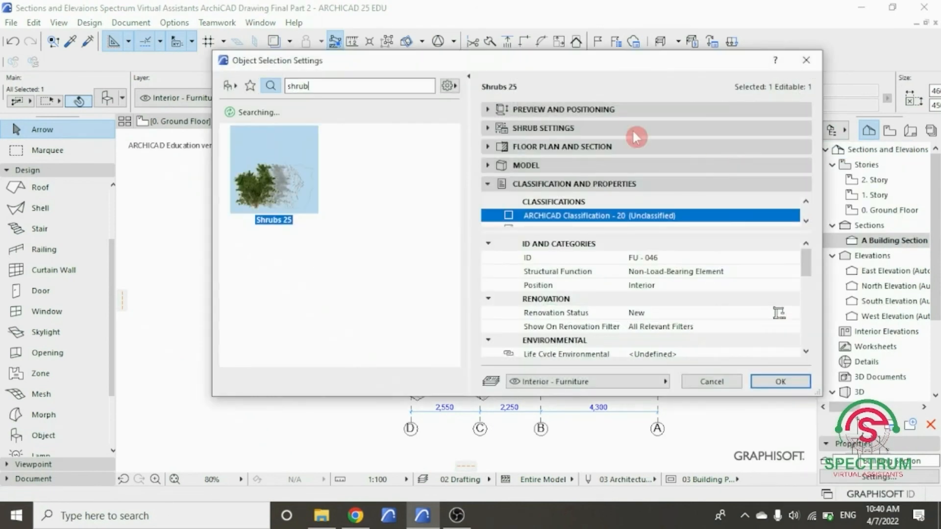
click(596, 114)
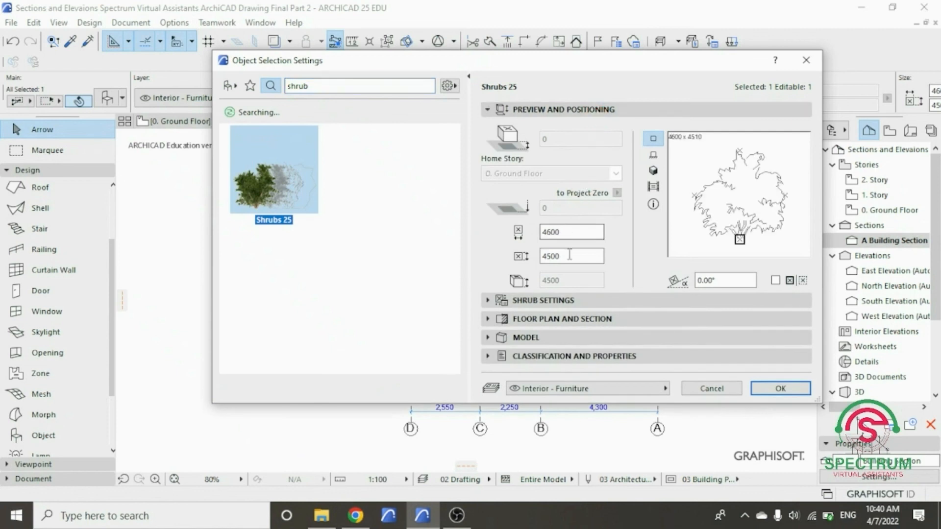
drag(557, 256, 507, 258)
text(2000)
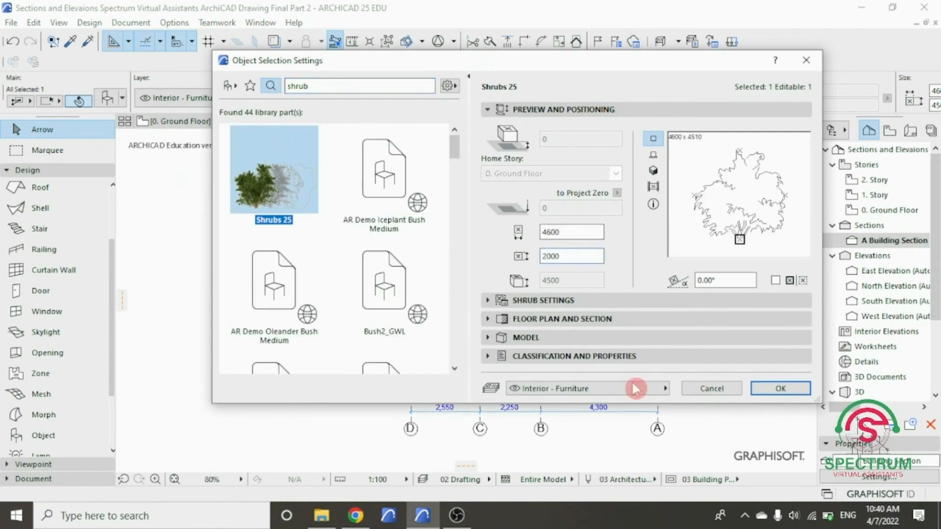
click(777, 388)
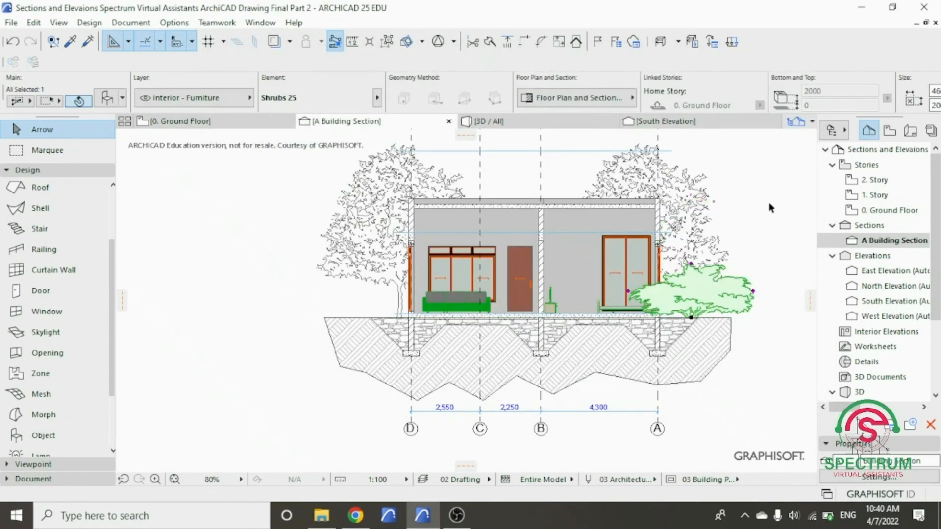
Set the width of the shrub beside the wall on grid line A to 1000 mm.
right_click(769, 207)
click(783, 151)
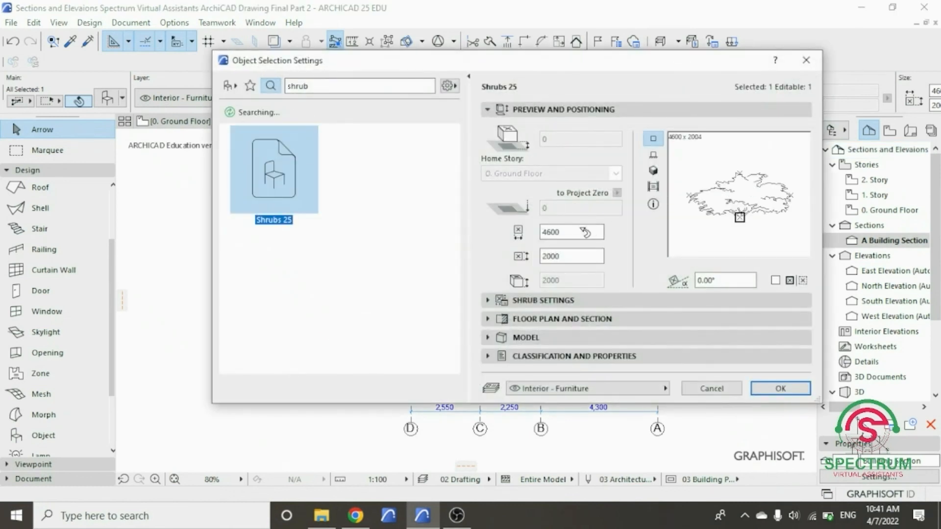
click(528, 239)
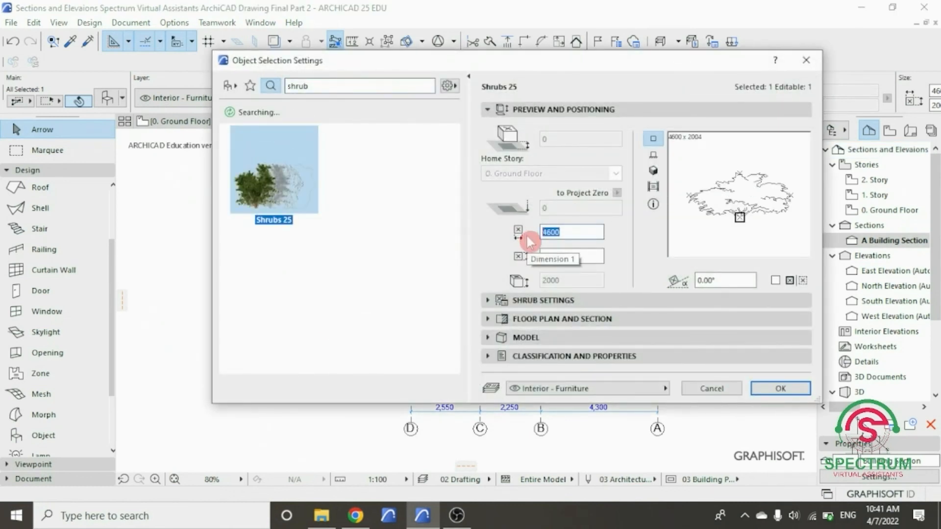
text(1000)
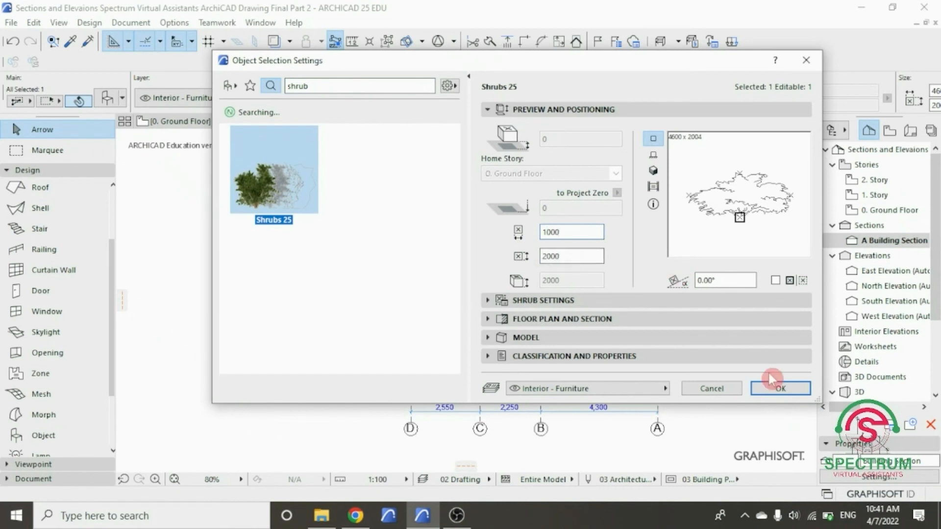
click(780, 389)
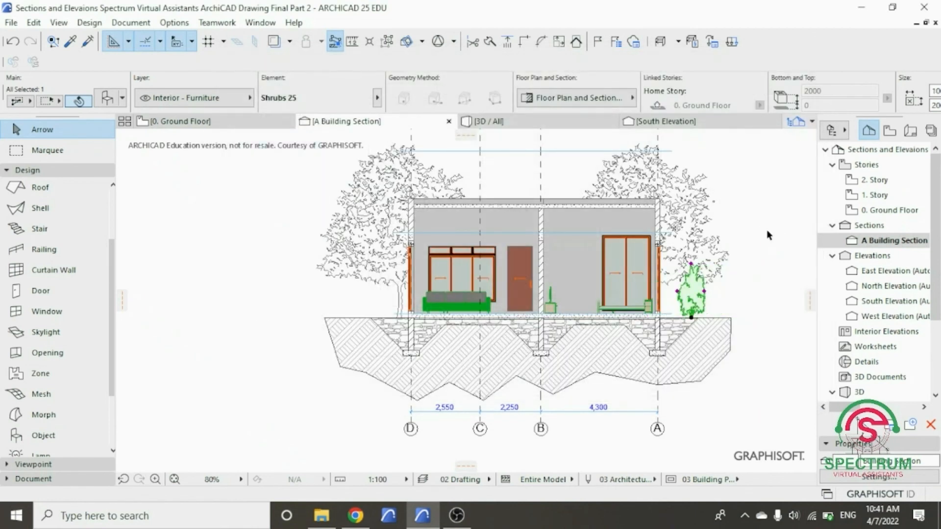
Reduce the shrub's height to 900 mm and deselect it.
right_click(753, 208)
click(754, 169)
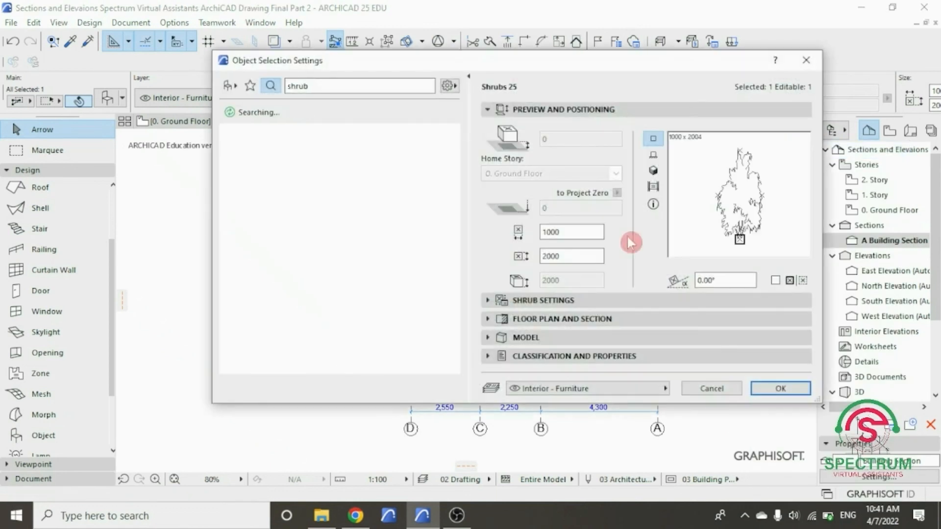
click(525, 258)
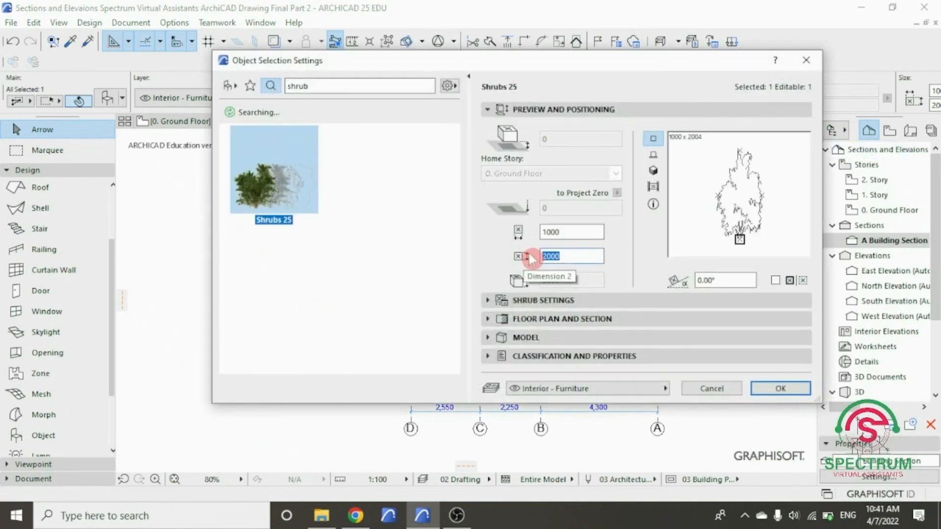
click(759, 388)
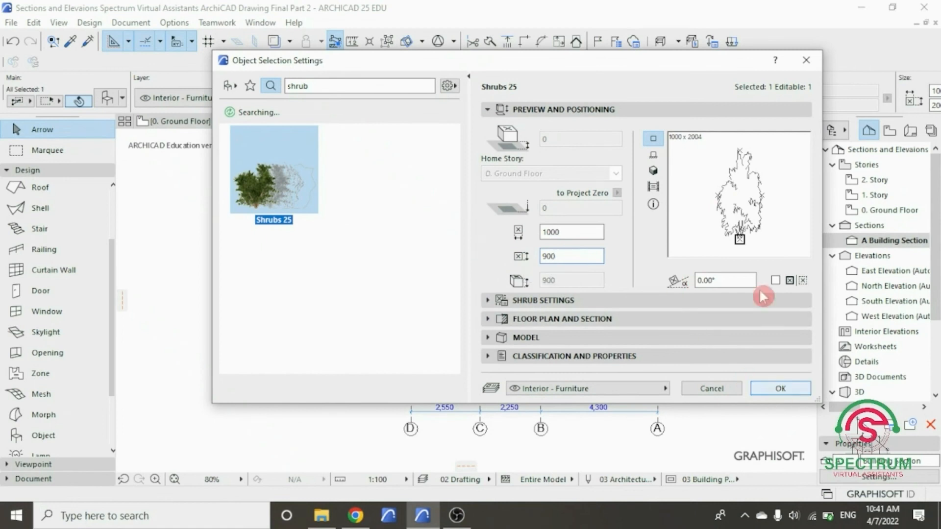
scroll(740, 279, up, 2)
click(745, 275)
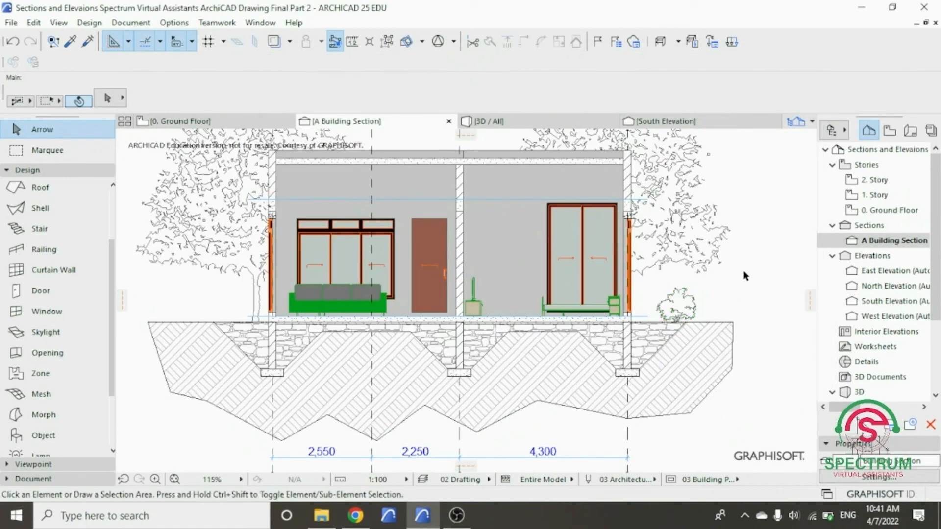
Place a copy of the small shrub at ground level right beside it, on the side away from the building.
click(686, 308)
right_click(768, 185)
mouse_move(764, 280)
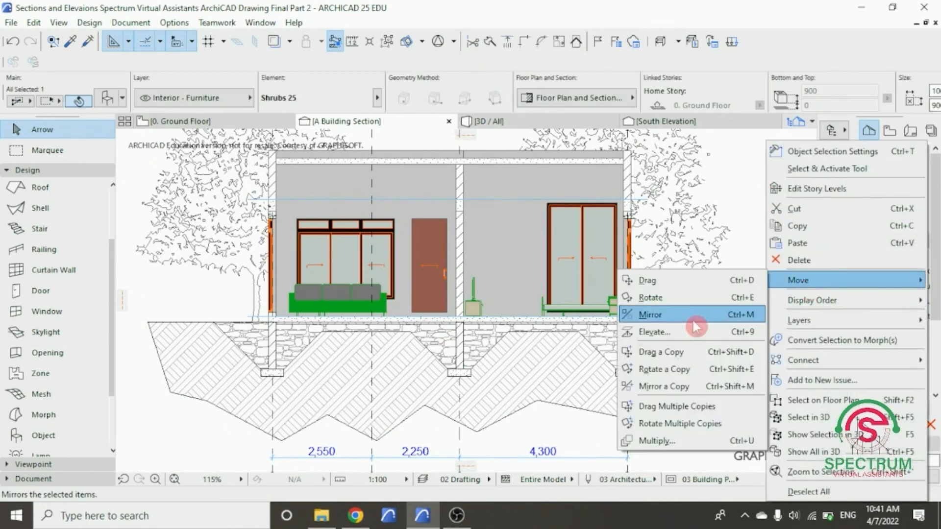
click(693, 352)
click(674, 322)
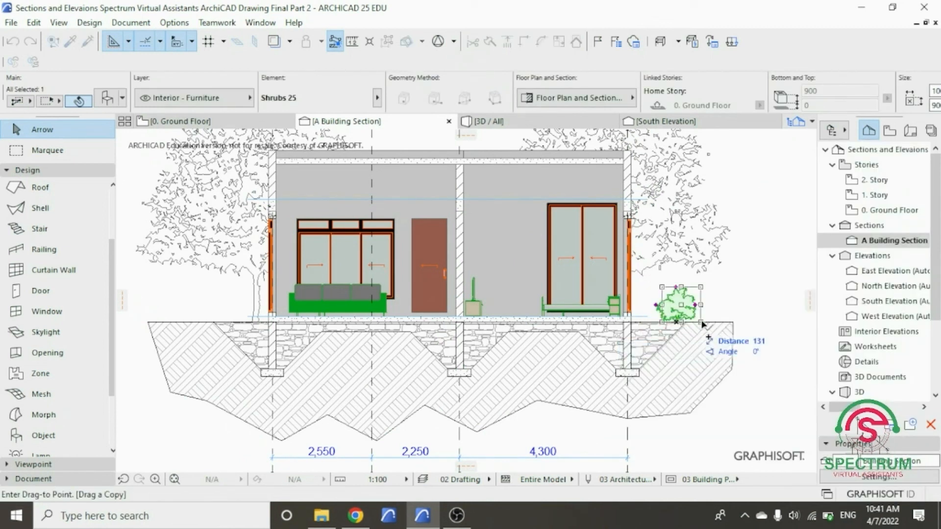
click(708, 321)
Select both small shrubs and move them together slightly closer to the building's wall on grid line A.
shift+click(684, 310)
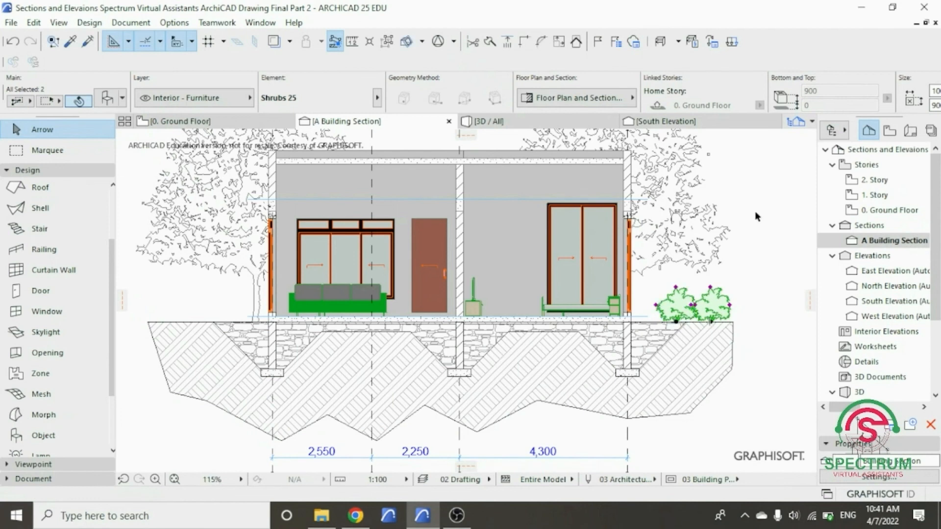
right_click(762, 324)
mouse_move(774, 280)
click(703, 280)
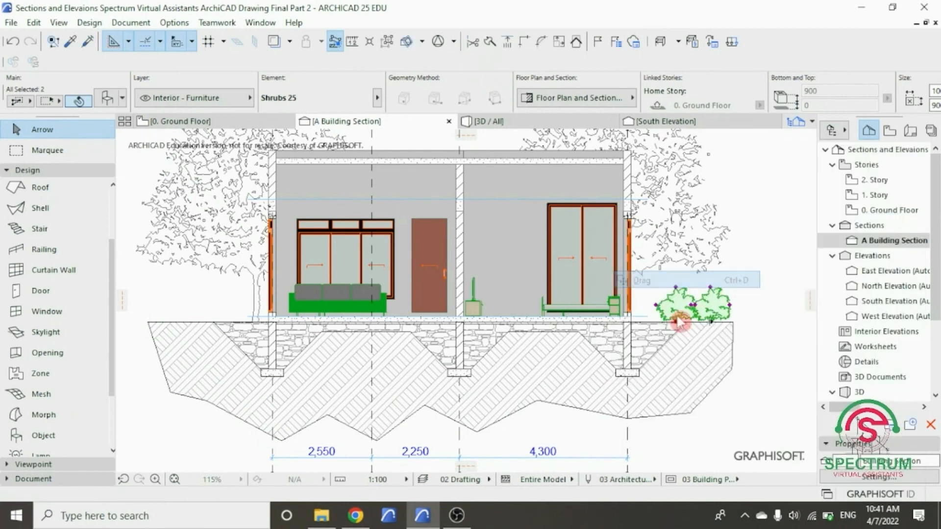
click(676, 322)
click(661, 322)
Copy the pair of shrubs to ground level outside the opposite wall on grid line D and deselect them.
right_click(758, 236)
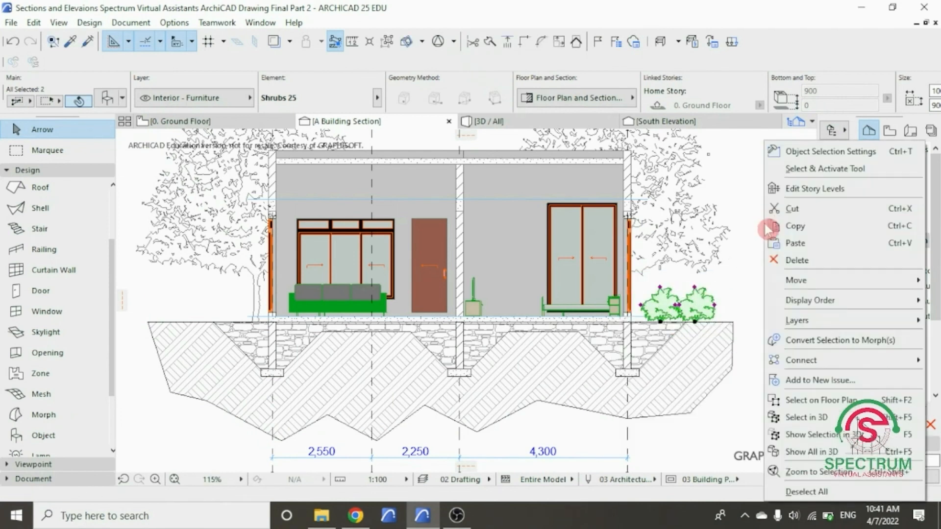
mouse_move(798, 275)
click(693, 351)
click(685, 322)
click(204, 309)
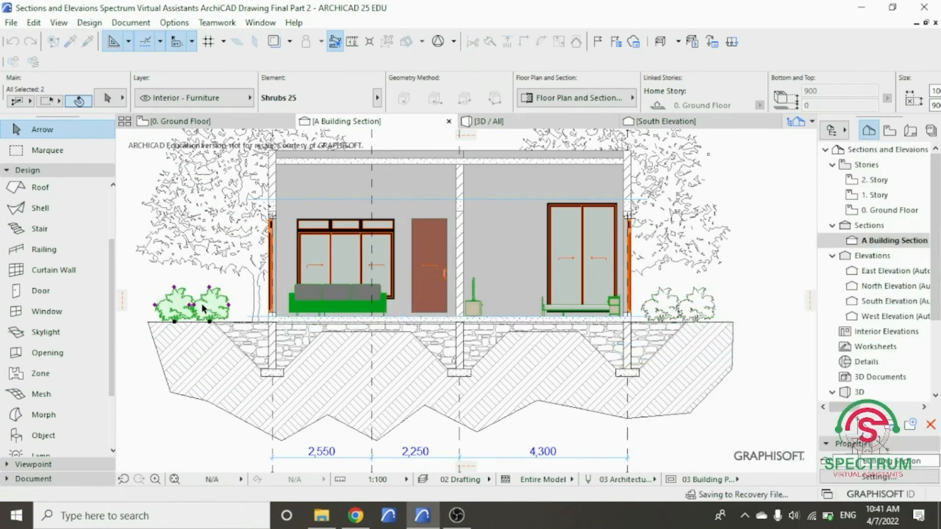
key(Escape)
scroll(702, 354, down, 3)
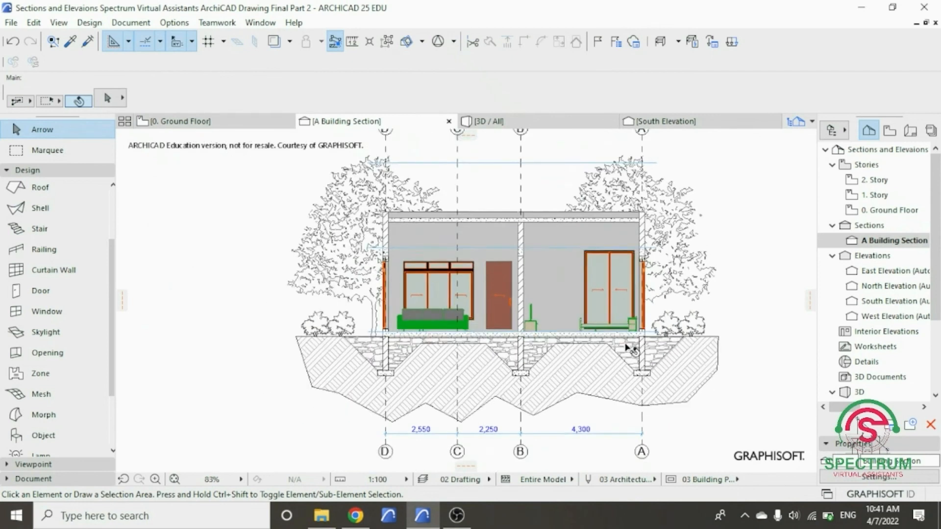
Open the Label tool's default settings and review the label types, keeping Text / Autotext.
scroll(750, 380, up, 2)
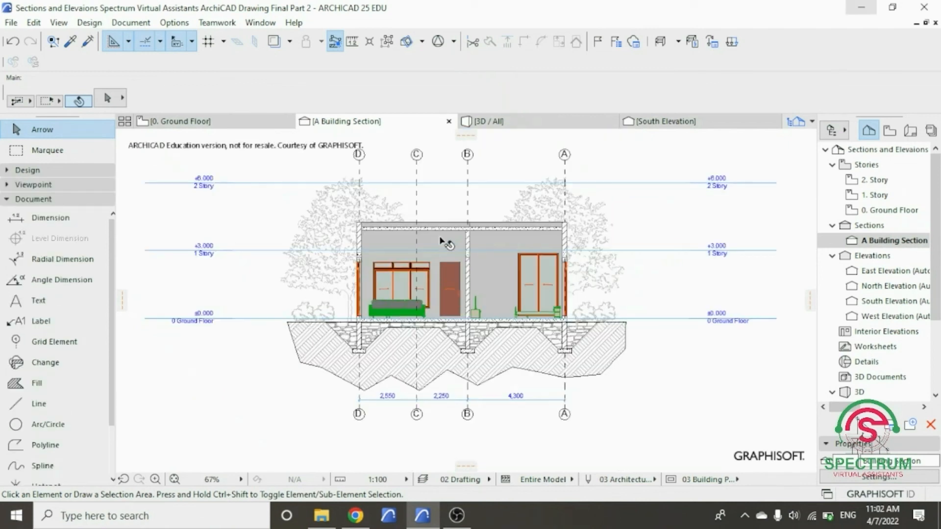
scroll(444, 242, up, 3)
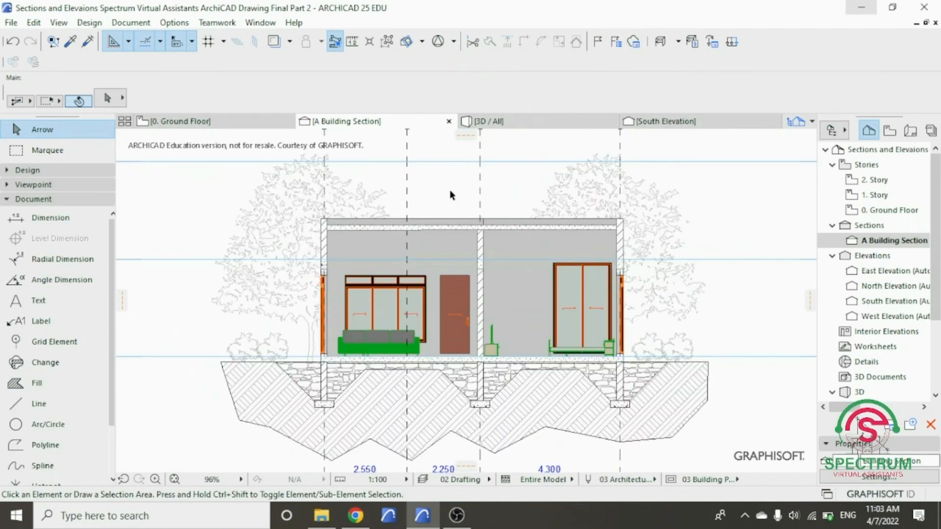
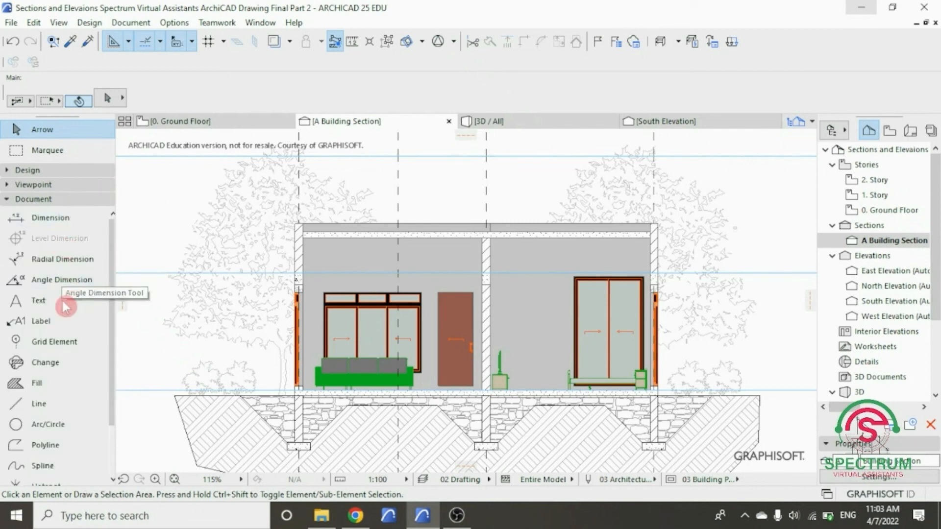
click(63, 320)
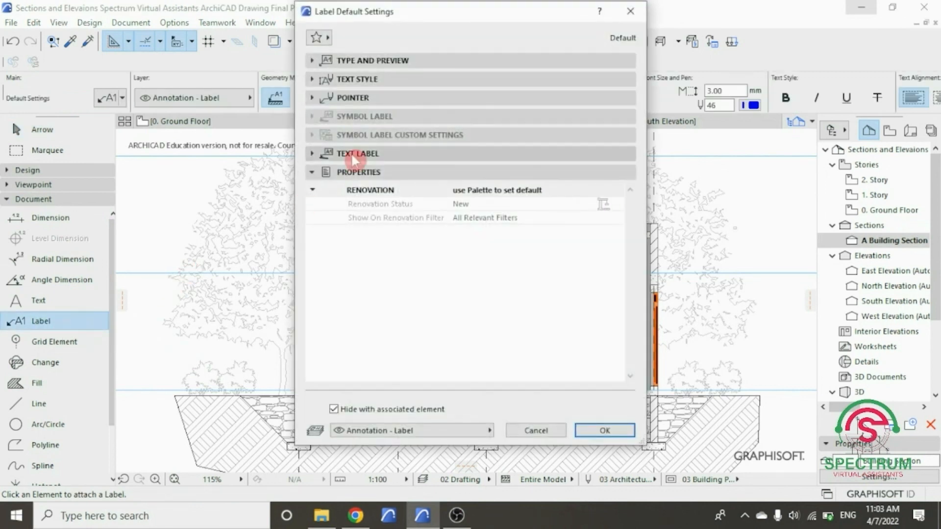
drag(371, 15, 374, 62)
drag(633, 489, 628, 443)
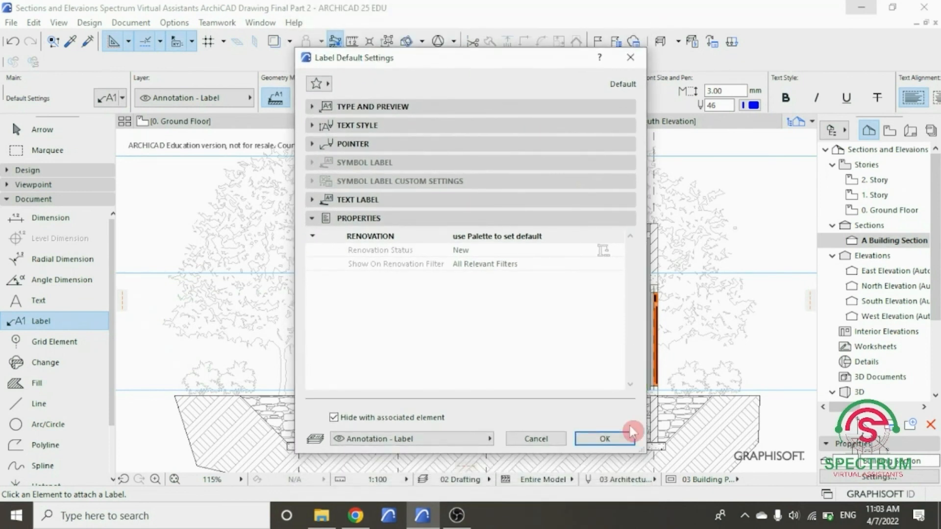
click(409, 108)
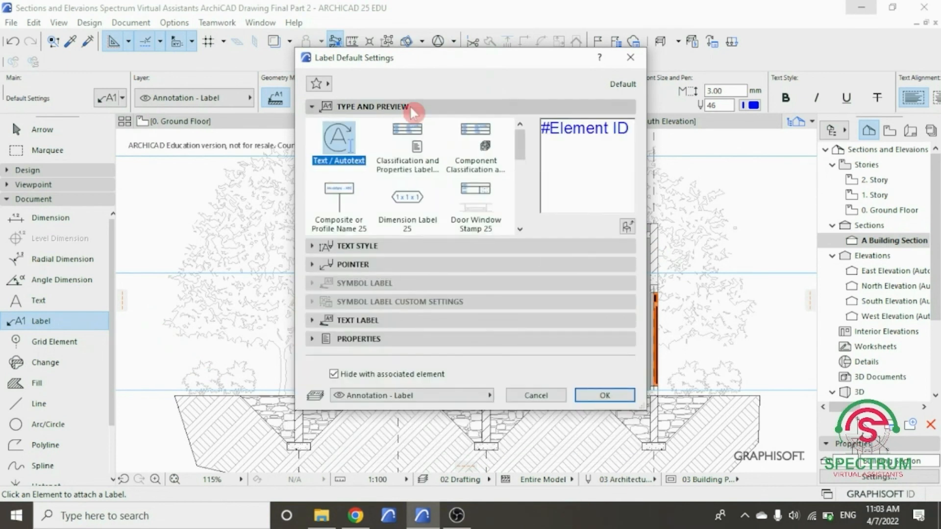
mouse_move(519, 146)
mouse_down()
mouse_move(526, 167)
mouse_move(524, 140)
mouse_up()
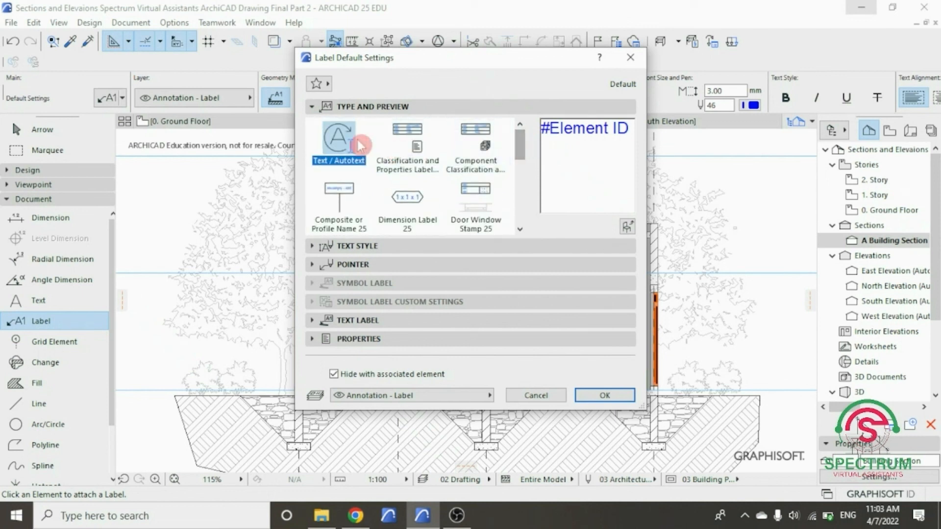
click(349, 107)
Set the default label text style to Arial font, Western script and blue pen 46, with Always Readable on.
click(354, 125)
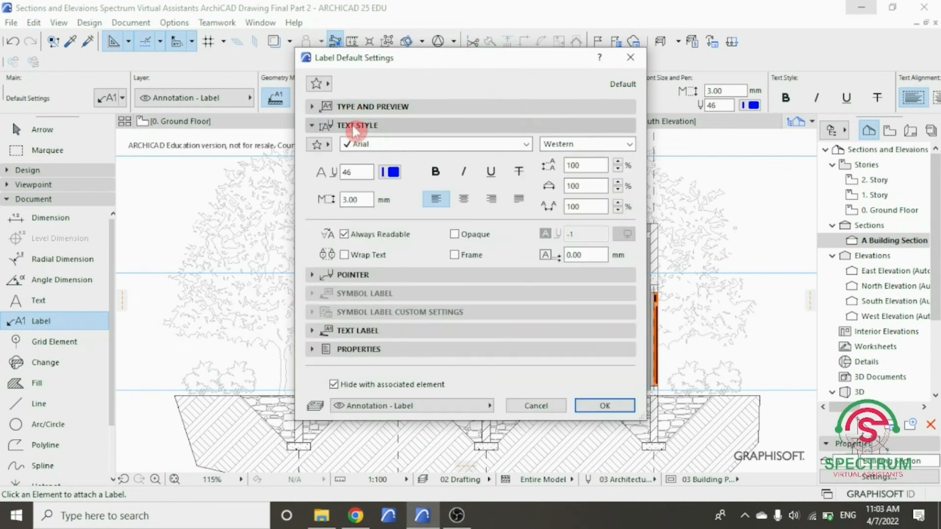
click(530, 145)
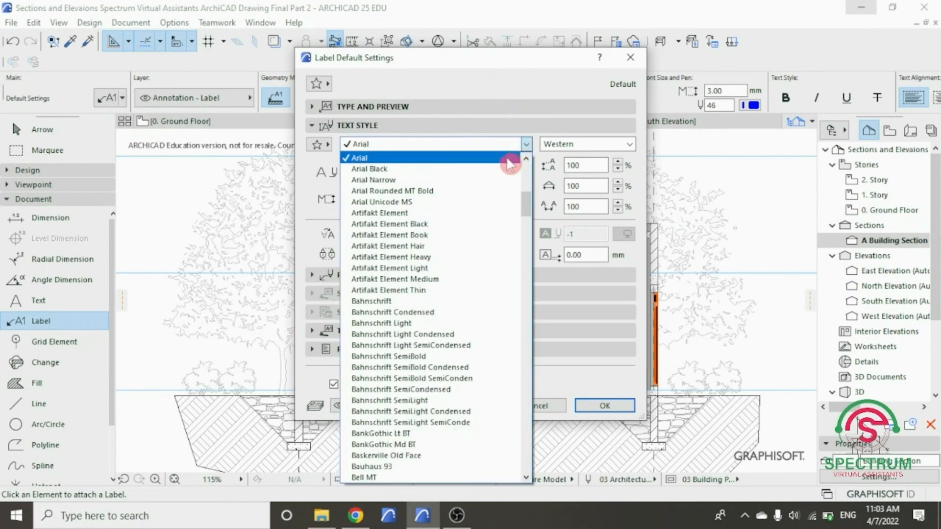
click(512, 158)
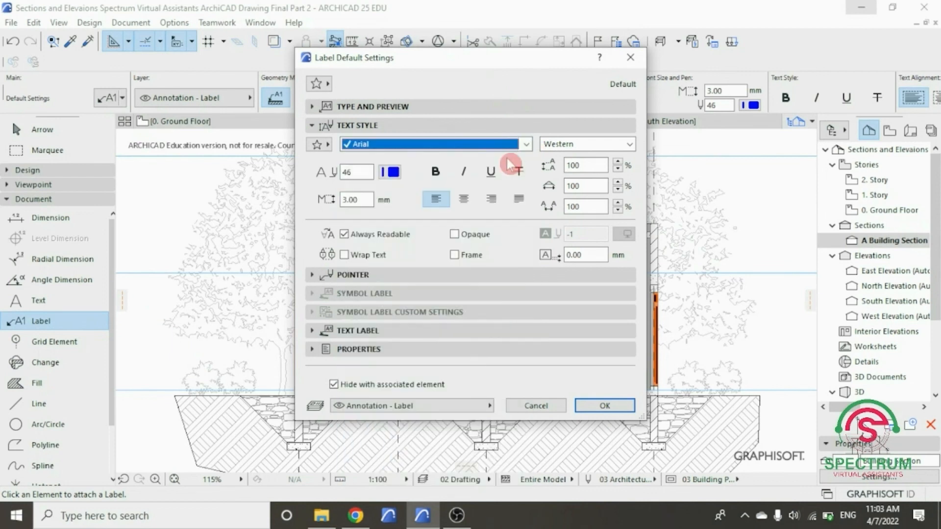
click(629, 144)
click(618, 163)
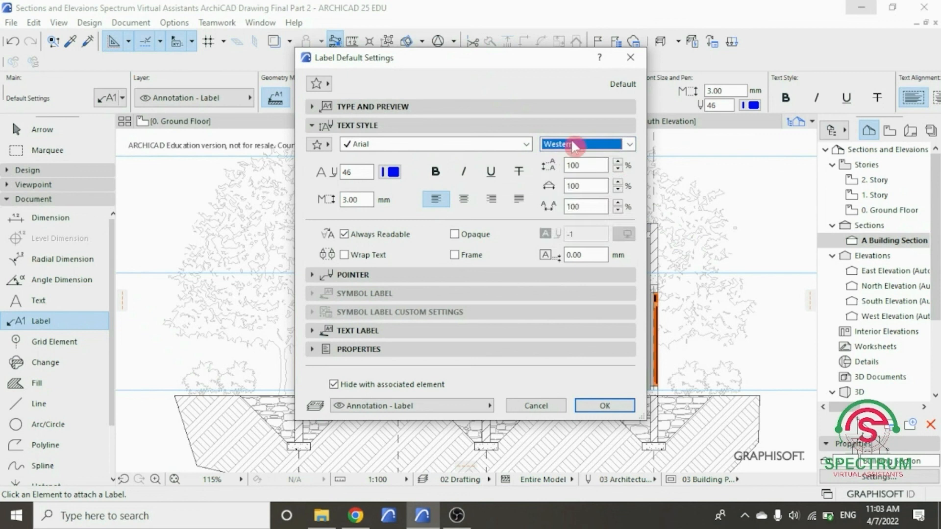
click(394, 172)
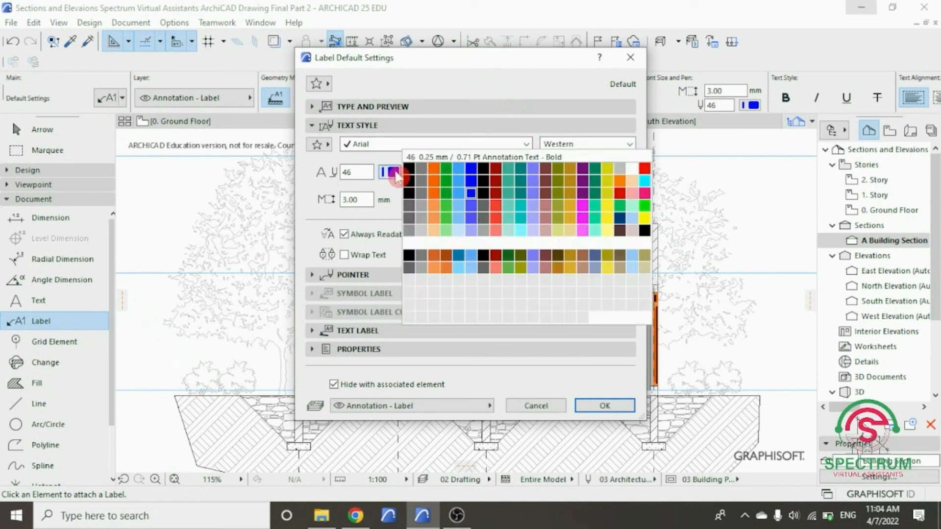
click(471, 194)
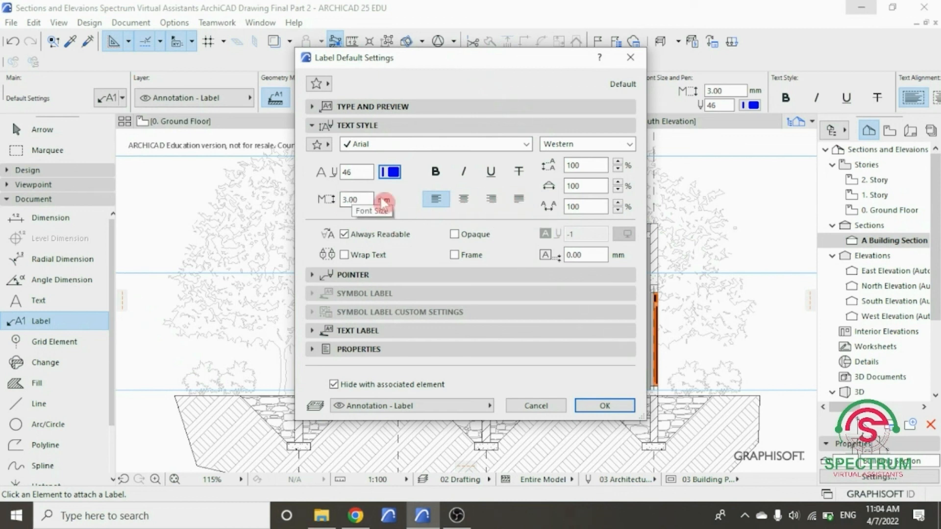
click(345, 233)
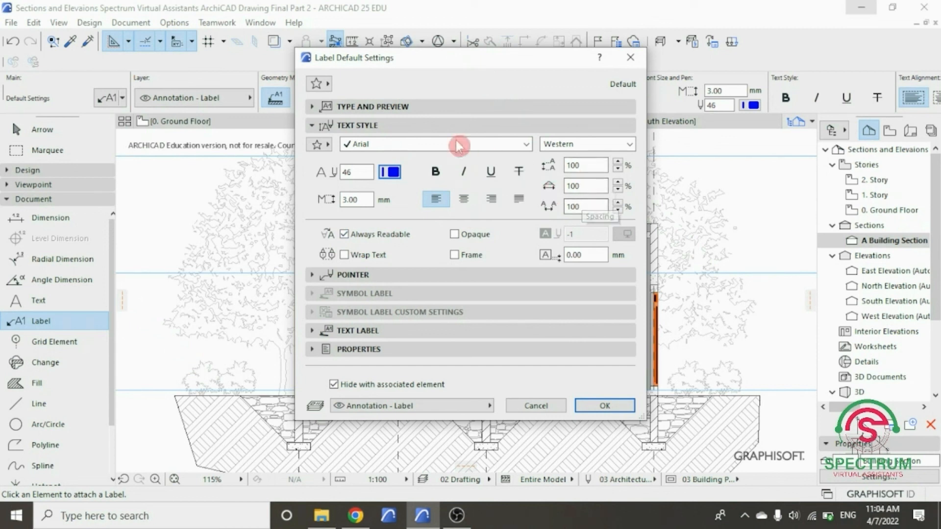
Set the default label pointer to a Solid line with pen 85, middle attachment and the straight angled leader shape.
click(417, 129)
click(392, 145)
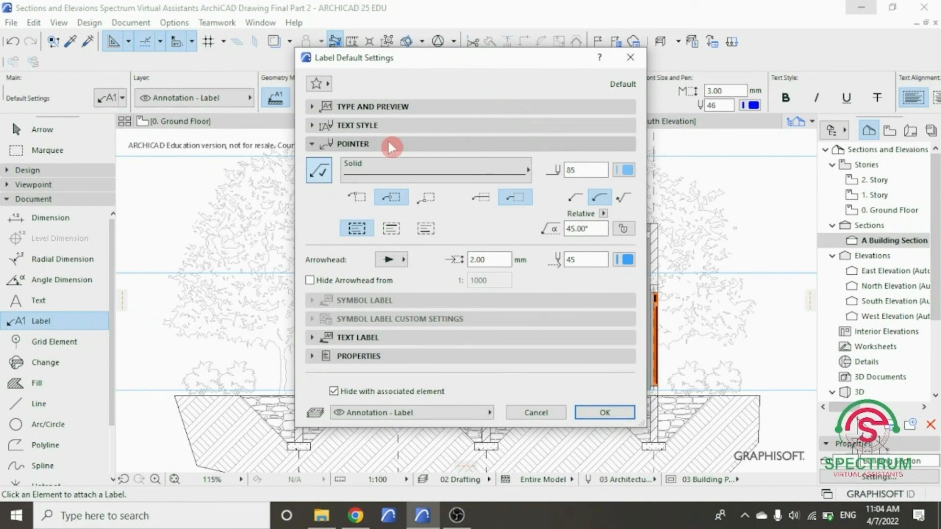
click(485, 170)
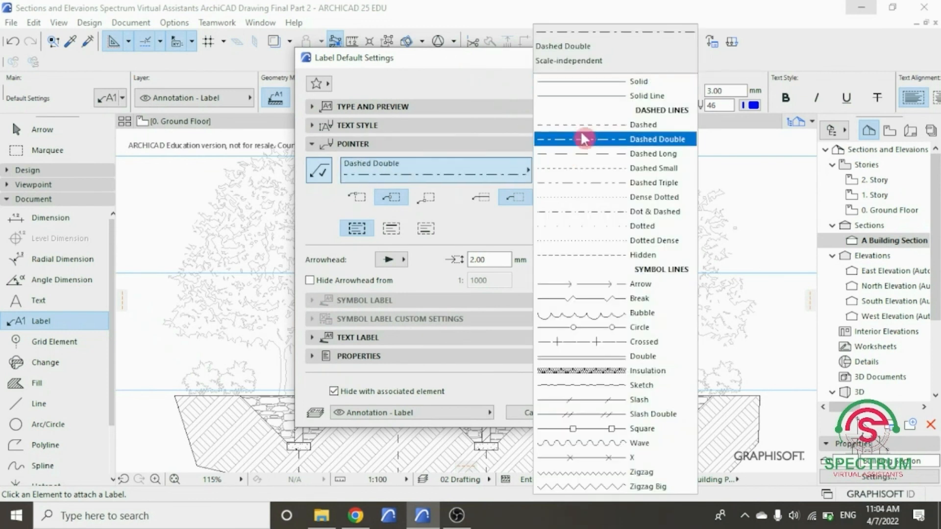
click(599, 86)
click(627, 171)
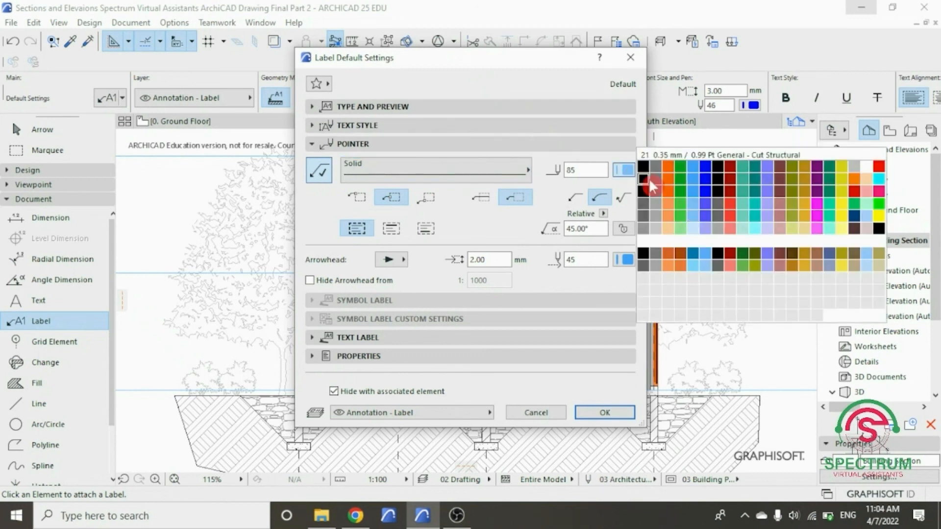
click(692, 219)
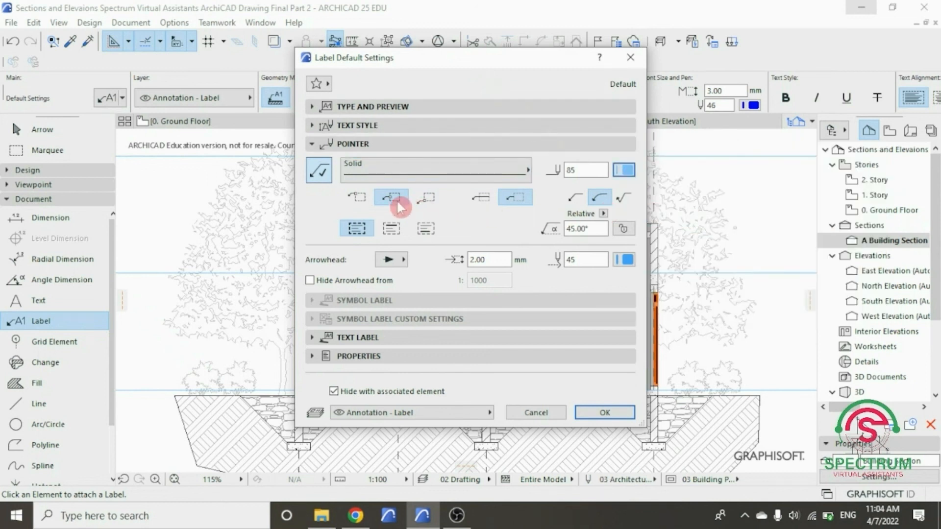
click(397, 203)
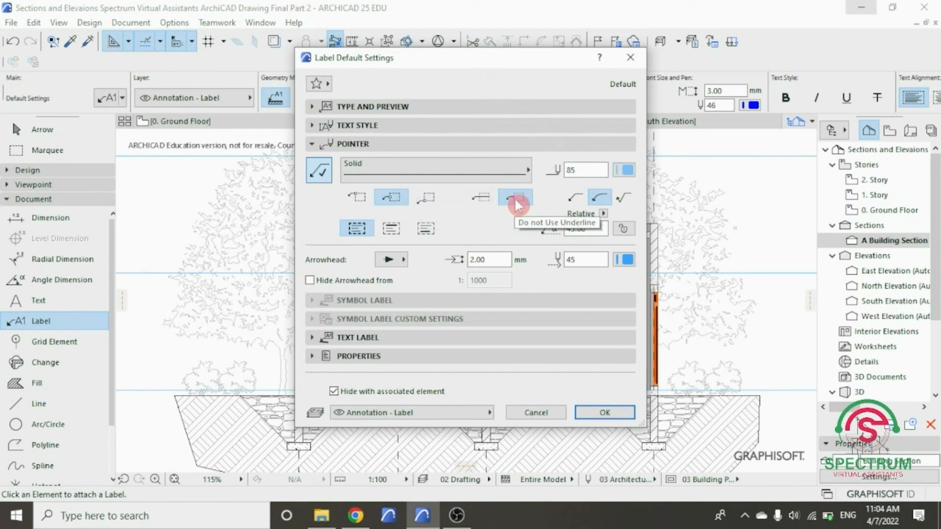
click(576, 202)
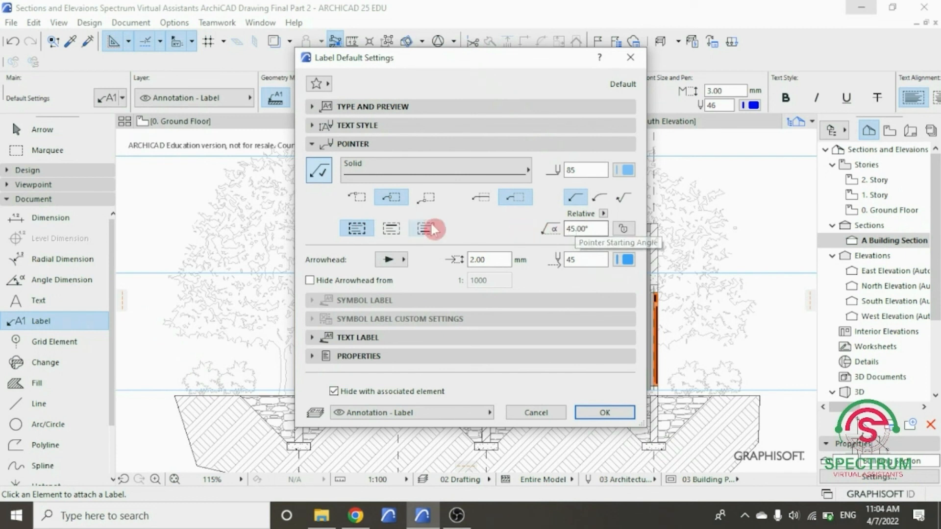
Set the pointer's arrowhead to a filled dot, keeping size 2.00 mm and pen 45.
click(401, 259)
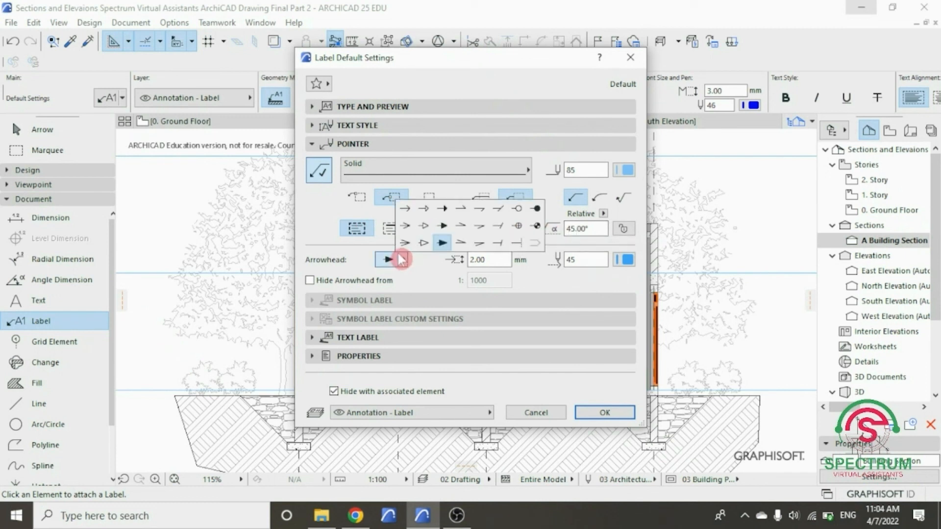
click(444, 245)
click(404, 259)
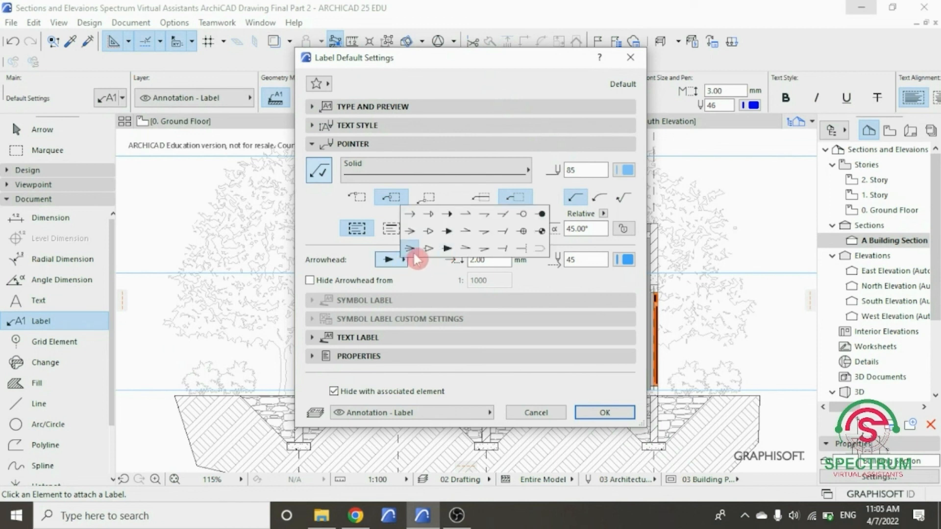
click(541, 213)
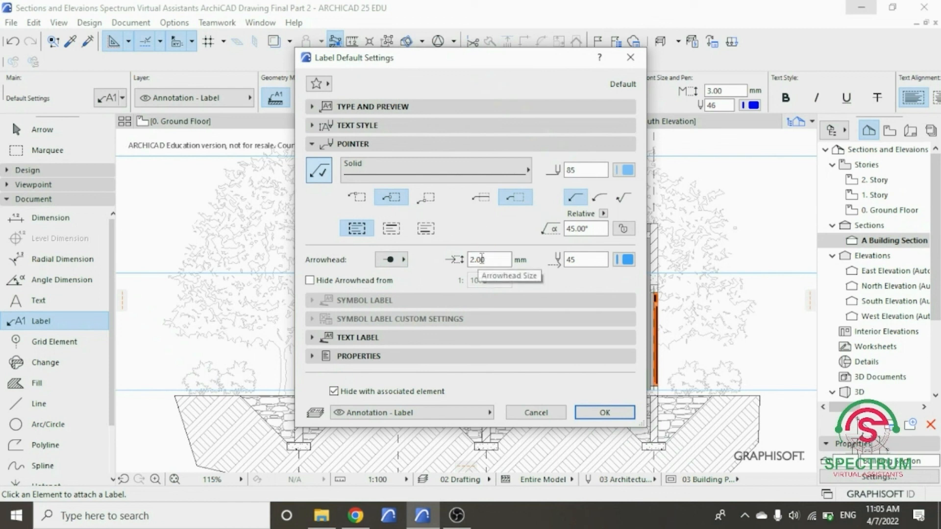
click(628, 263)
click(693, 281)
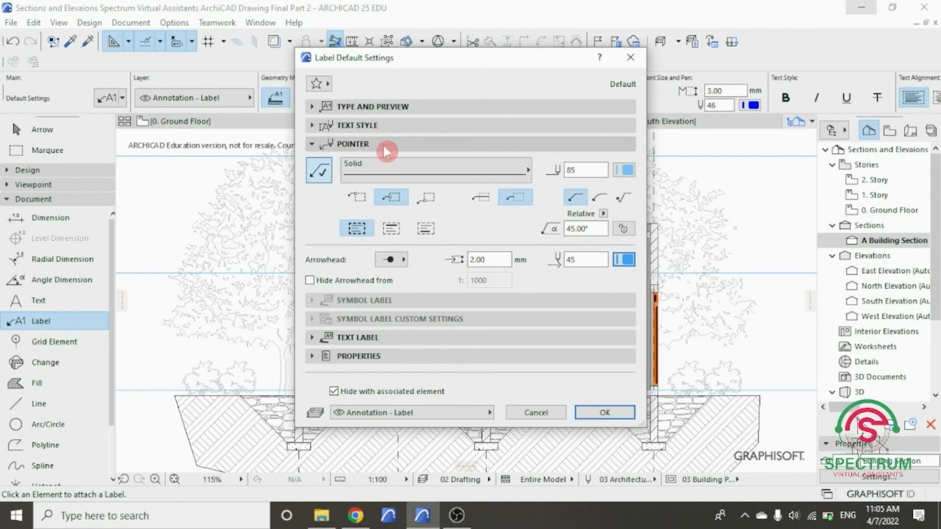
Review the default label's text label and property settings, and accept the label defaults.
click(383, 143)
click(374, 201)
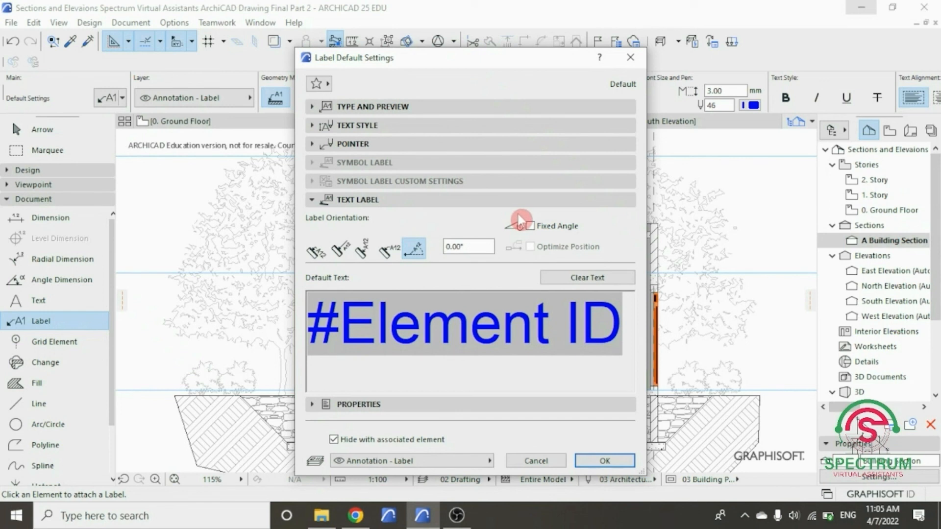
click(500, 201)
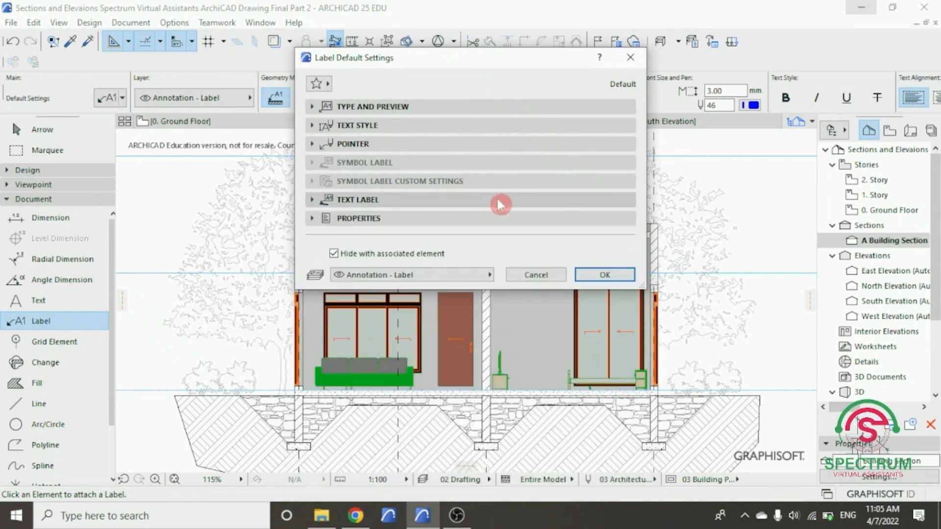
click(461, 218)
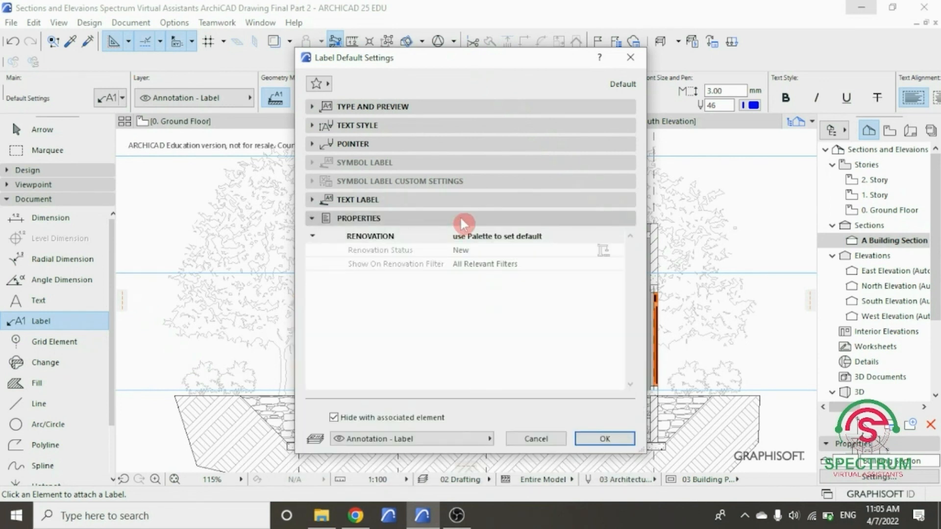
click(461, 219)
click(616, 278)
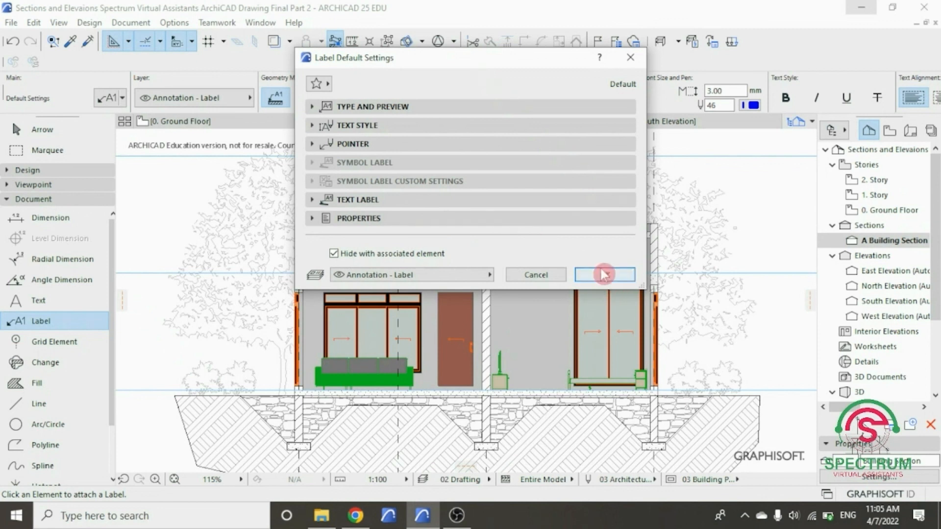
Place a text label pointing to the stone fill beside the foundation wall on grid line A.
scroll(659, 396, down, 3)
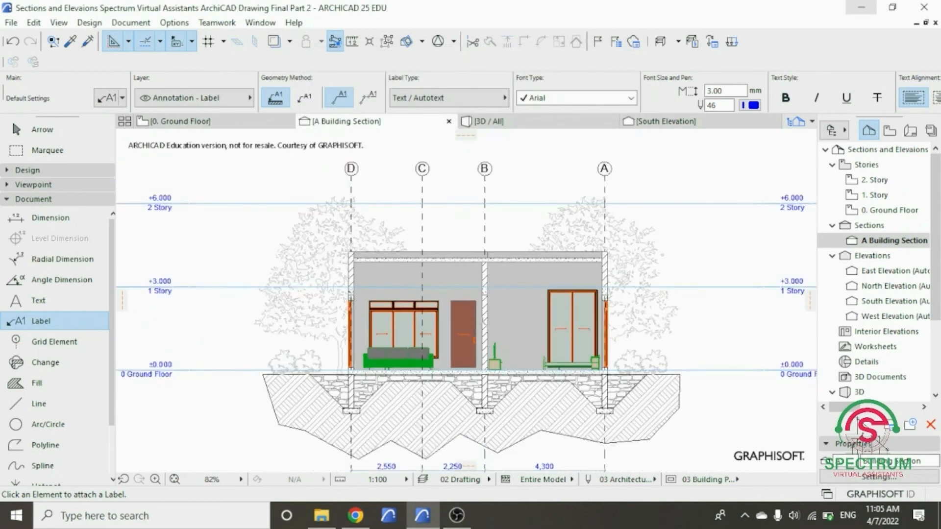
scroll(660, 396, up, 5)
scroll(660, 395, up, 2)
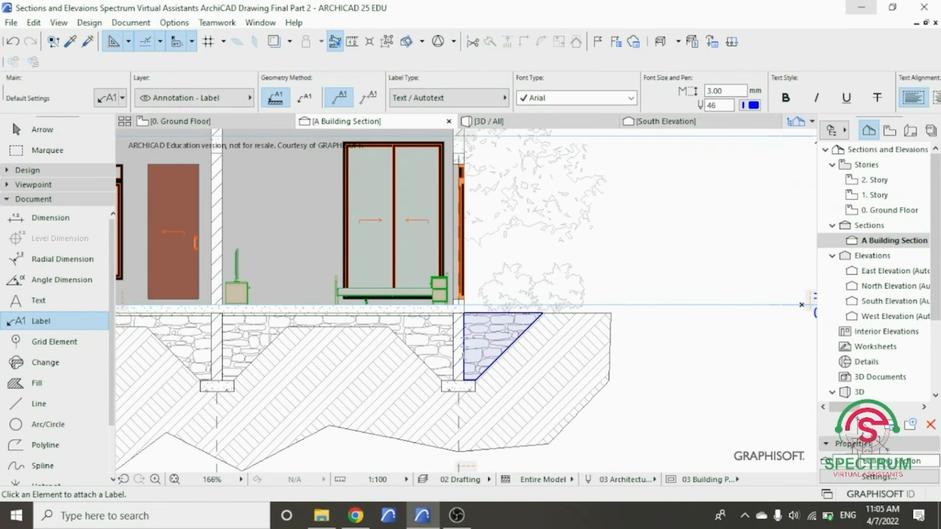
click(473, 349)
scroll(513, 385, down, 1)
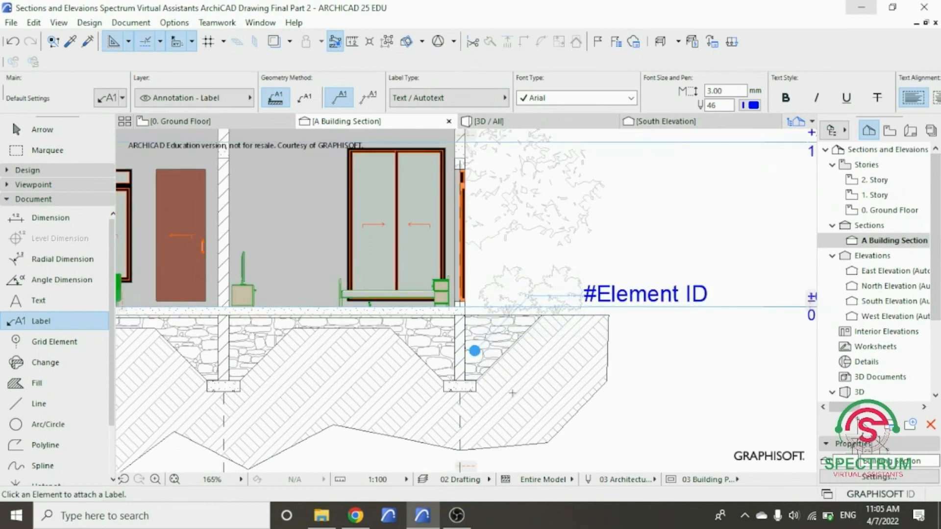
scroll(628, 323, up, 1)
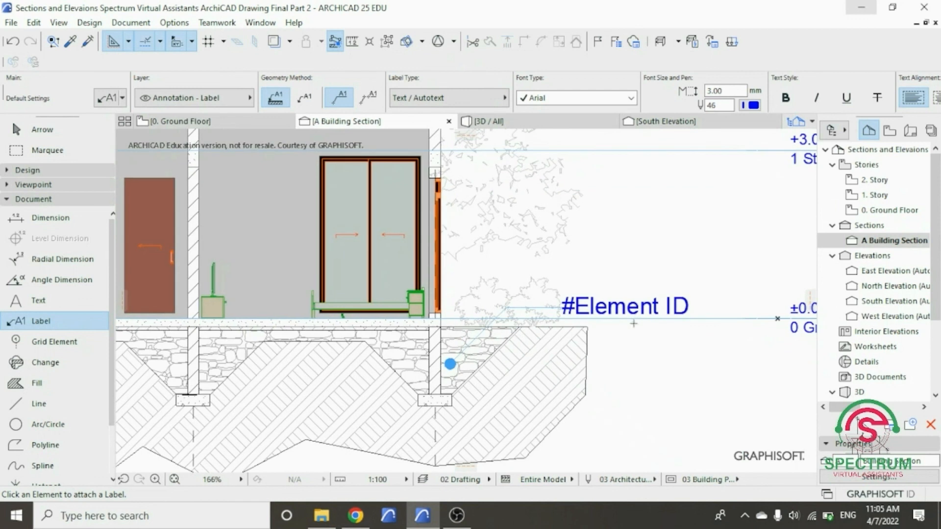
Turn off the story level markers at both ends of the level lines in the section's settings.
right_click(687, 189)
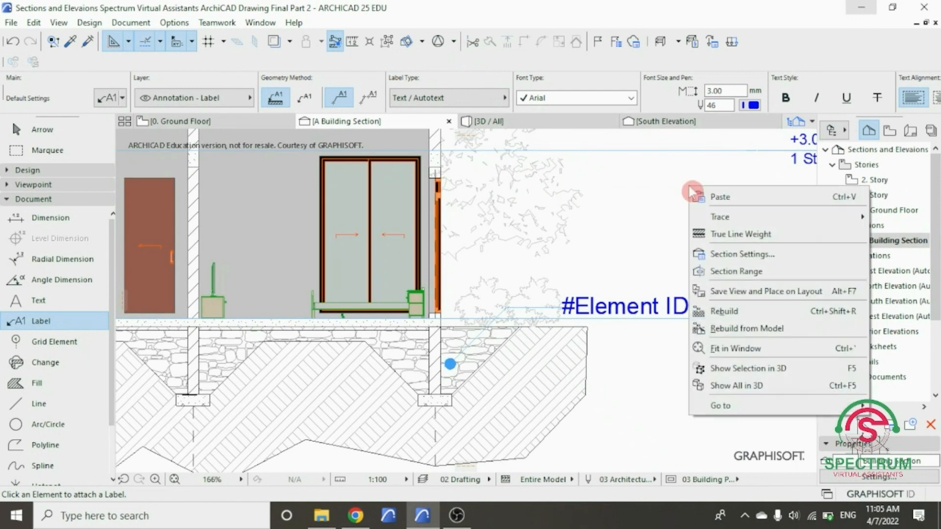
click(738, 255)
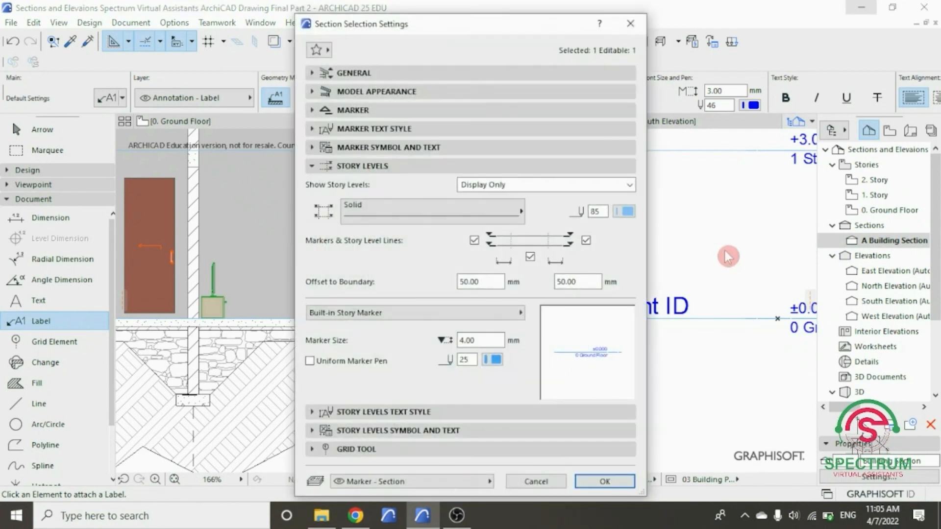
click(487, 249)
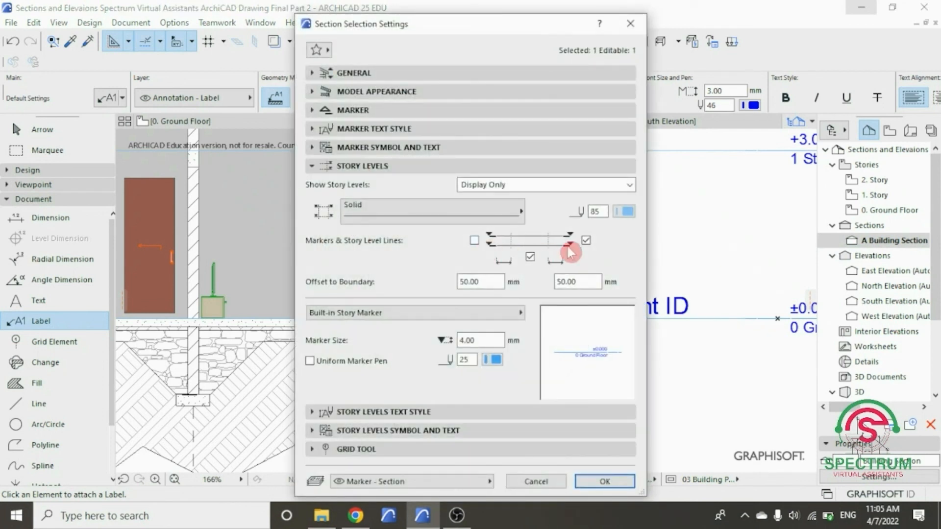
click(588, 242)
click(606, 482)
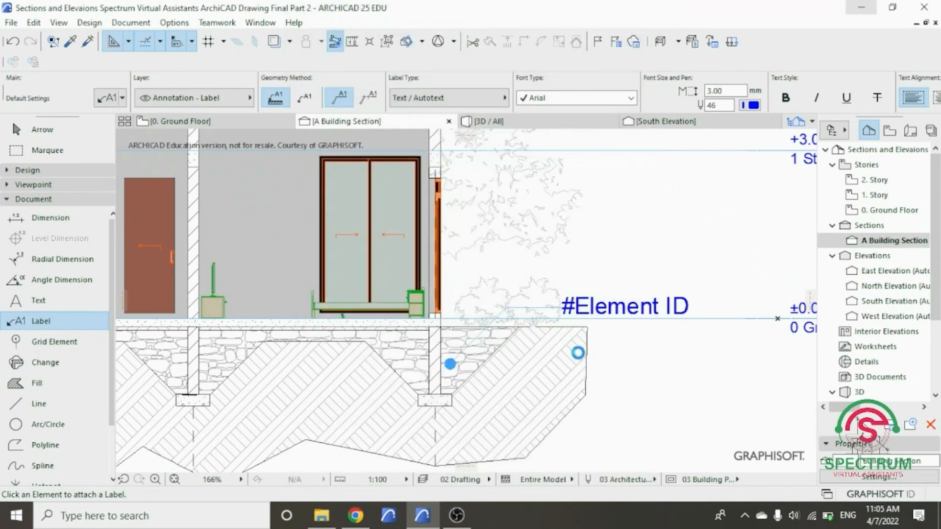
Leave the Label tool and select the label on the stone fill at grid line A.
scroll(549, 364, down, 5)
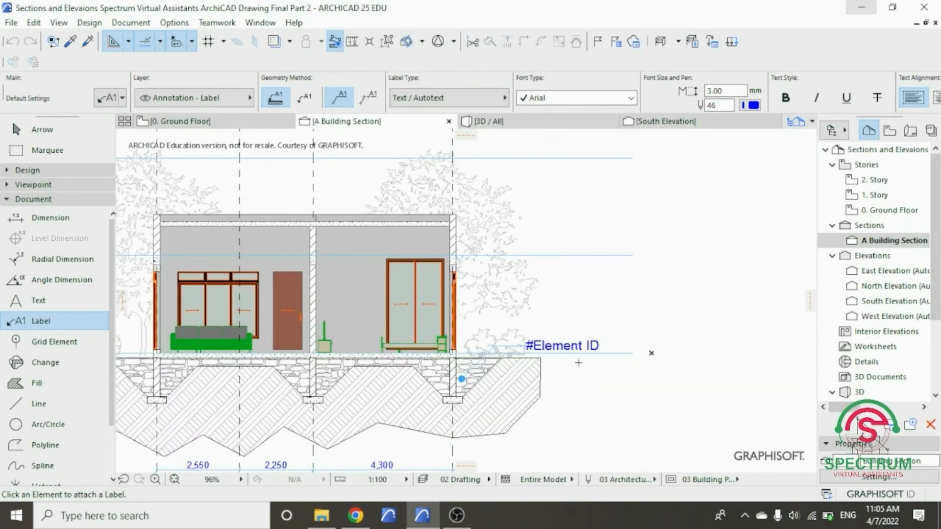
key(Escape)
click(462, 380)
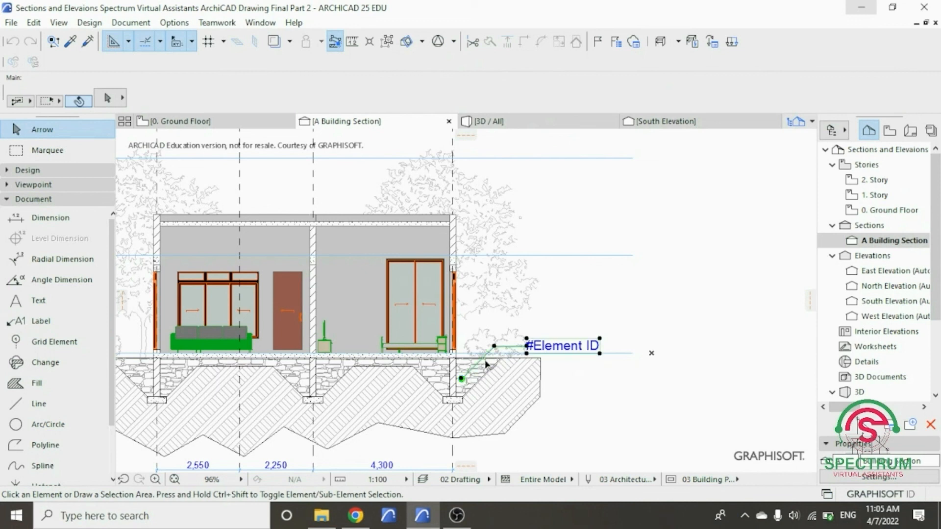
click(495, 347)
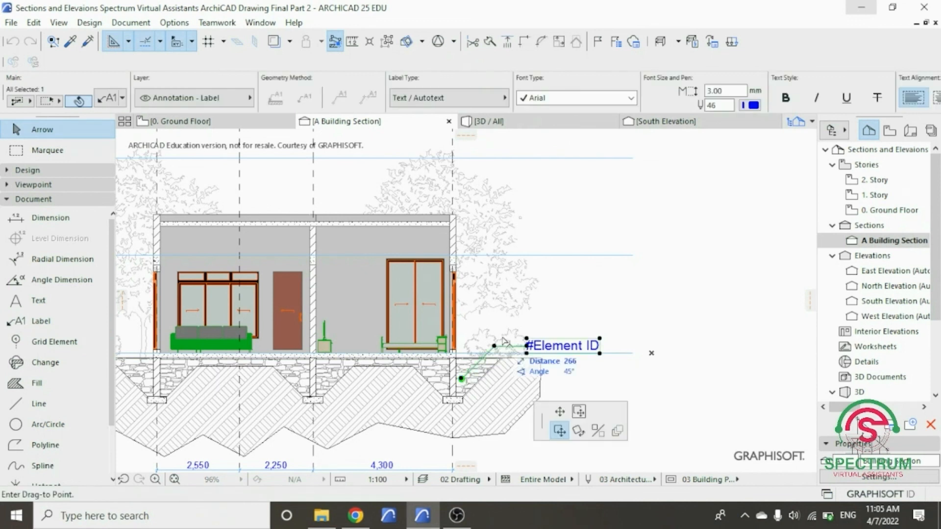
scroll(558, 320, down, 1)
key(Escape)
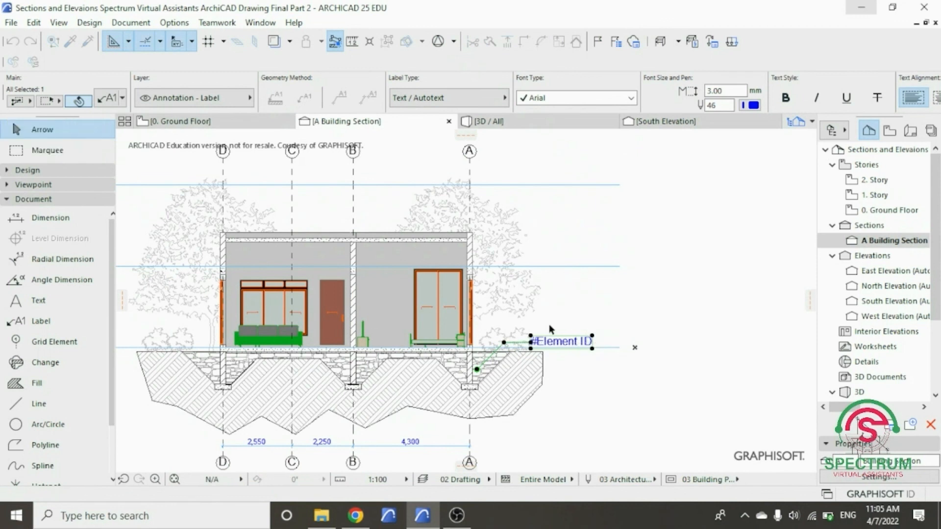
click(531, 342)
key(Escape)
Move the selected label's leader bend so the leader runs horizontally out past the ground hatch, and deselect the label.
click(505, 343)
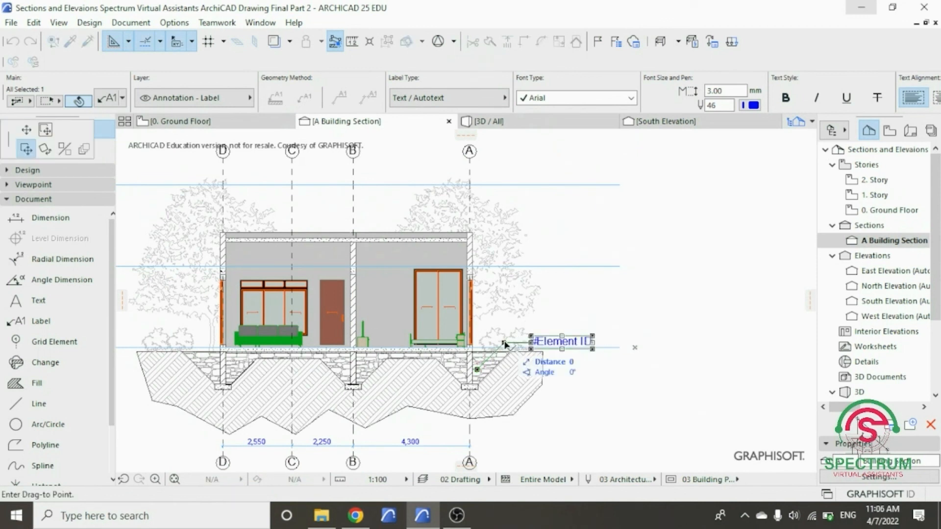
click(28, 134)
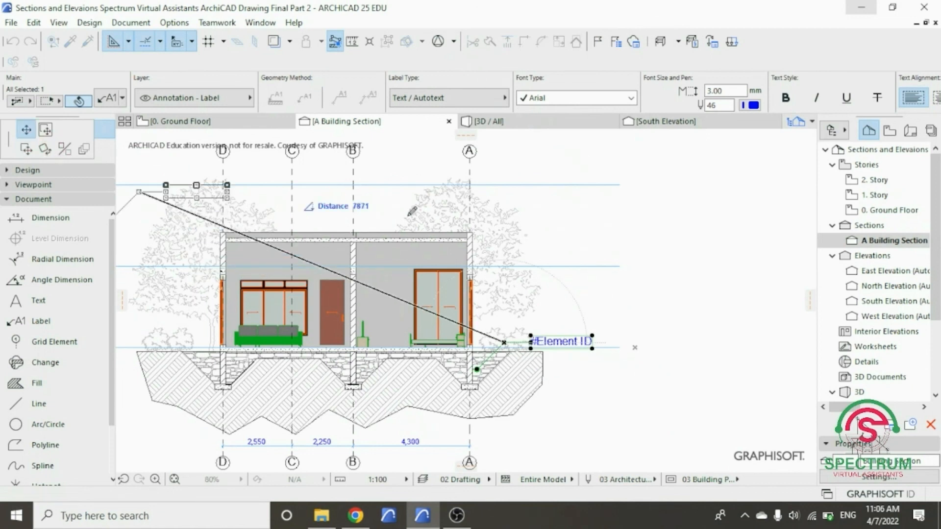
click(589, 312)
click(573, 292)
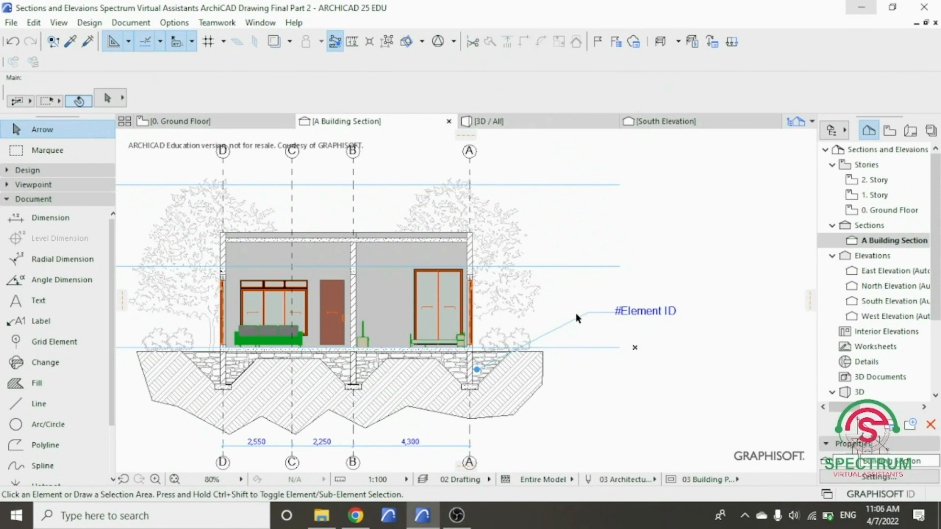
click(588, 312)
click(588, 312)
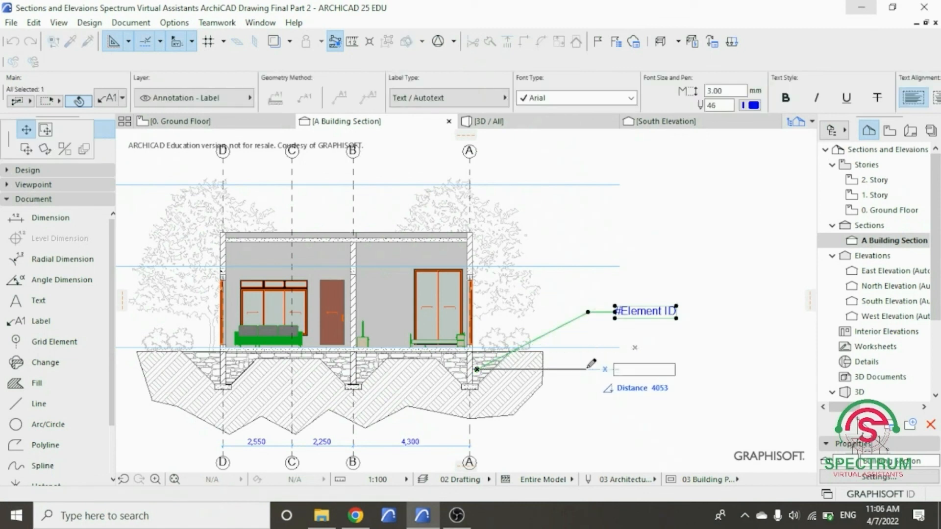
click(598, 369)
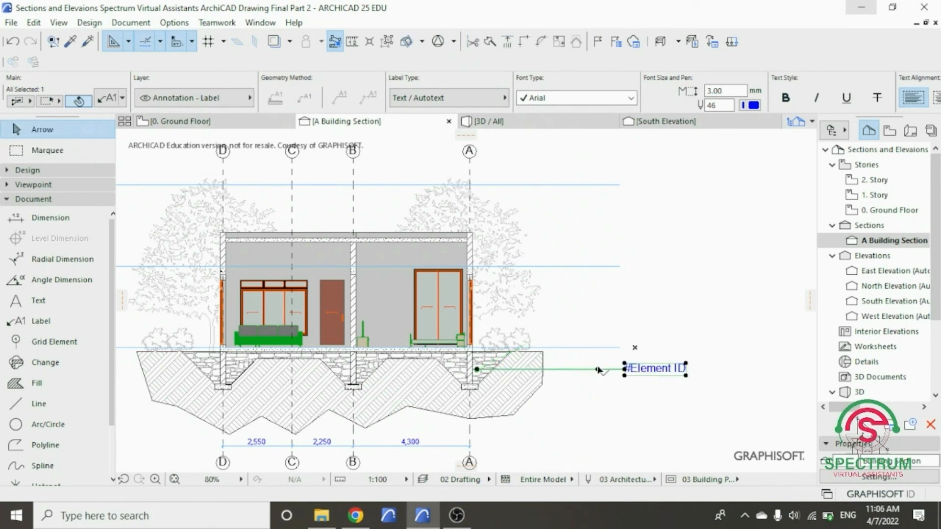
click(608, 322)
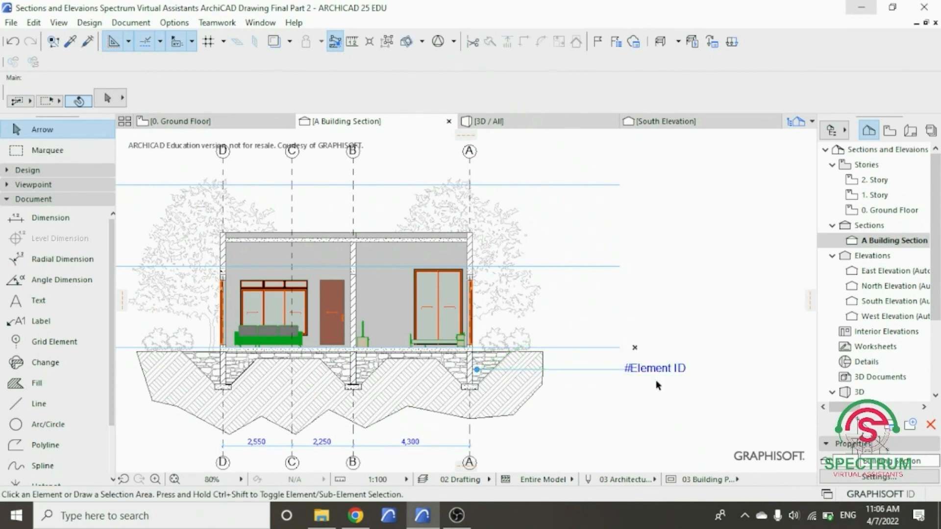
Replace the foundation label's placeholder text with a left-aligned FOUNDATION SPECIFICATONS note on the 150mm R.C floor slab, 200mm stone wall and 600 X 200mm strip foundation.
scroll(659, 385, up, 2)
click(689, 375)
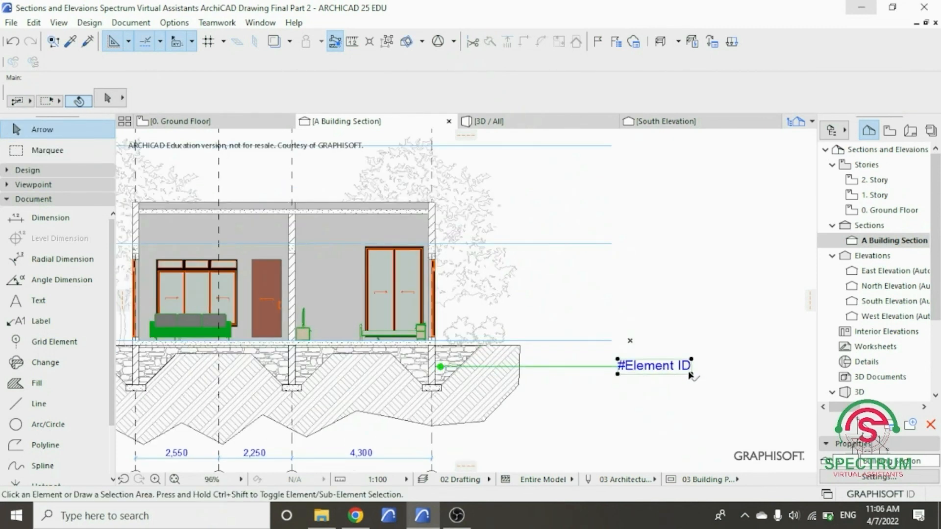
click(689, 375)
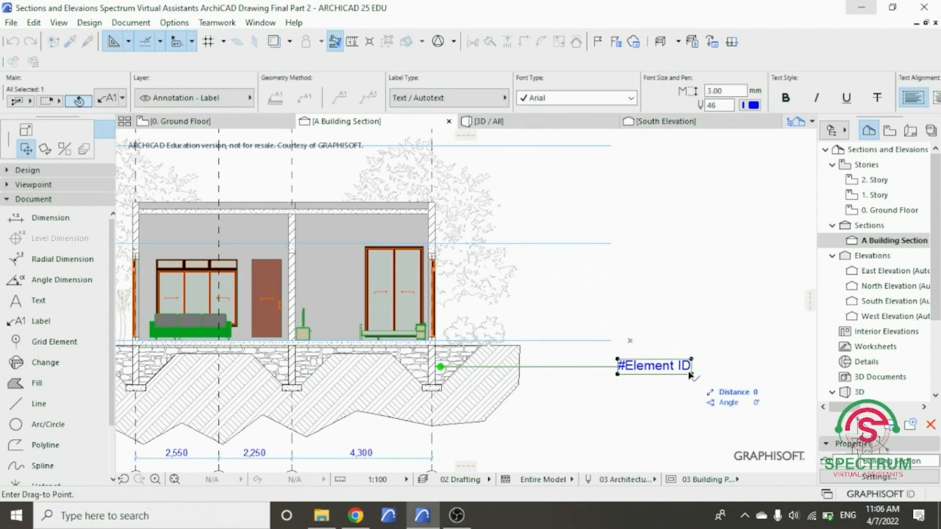
double_click(629, 366)
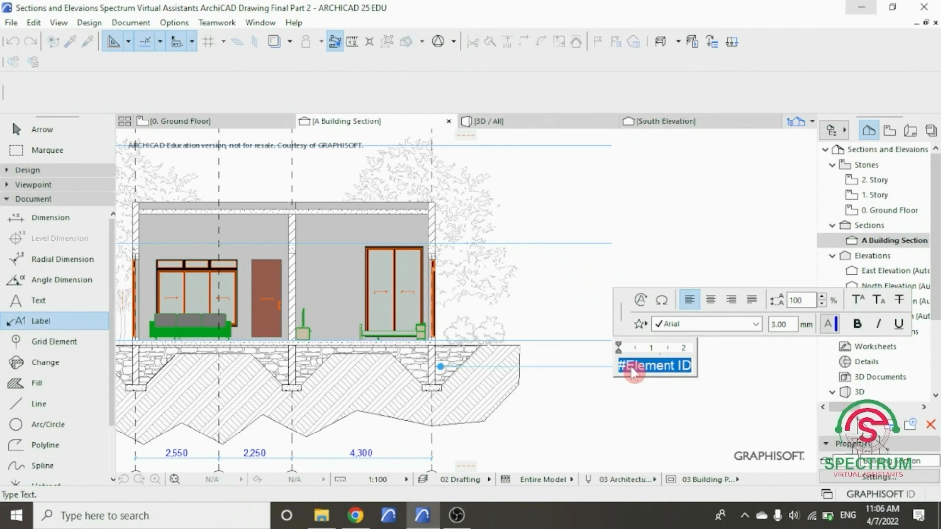
text(FOUNDATION SPECIFICATONS R.C Foundation to S.E Detail. 150mm thick R.C floor slab (mix 1:2:4), plus B.R.C. A 142 mesh laid on 1000g Polythene sheeting, plus anti-termite treatment on 50mm murrum blinding on well compacted Hardcore. 200mm thick natural stone Subtructure Wall. 600 X 200mm Conc. Strip Foundation laid on Soil Substratum with adequate withstanding strength of transmitted foundation loads.)
scroll(533, 343, down, 2)
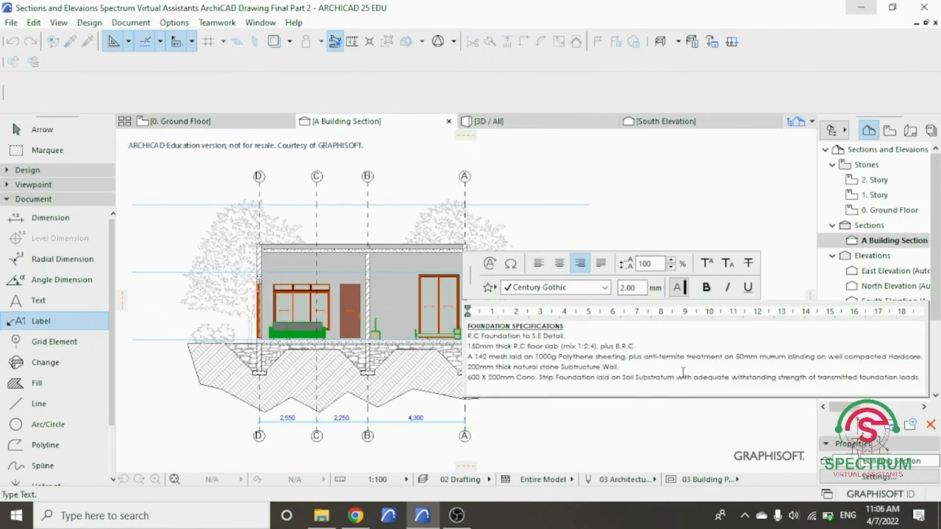
click(539, 263)
key(Escape)
Narrow the foundation note's text box to a little under half its width so the long lines wrap, and deselect the label.
click(757, 357)
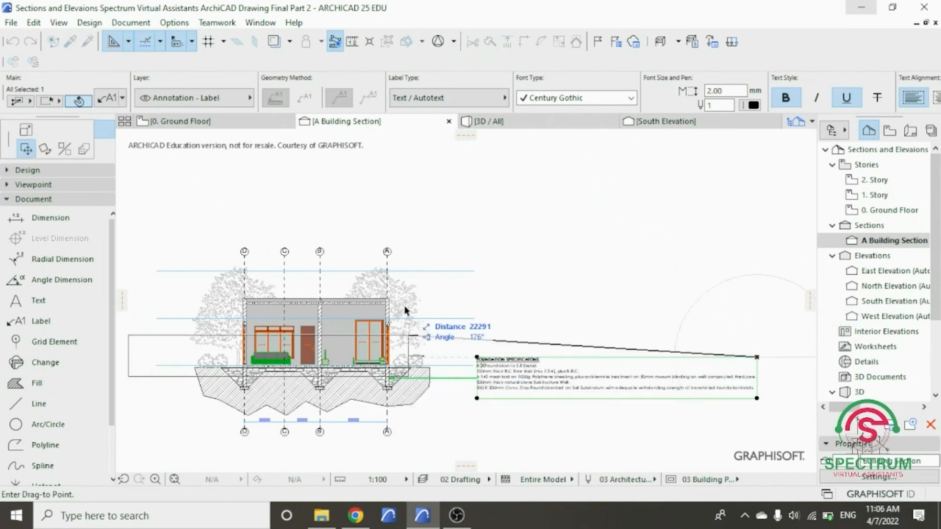
click(26, 130)
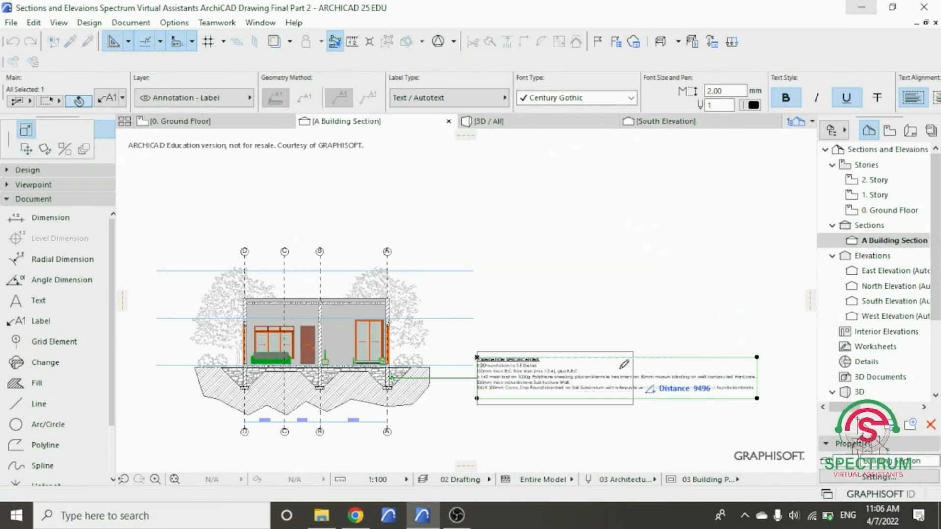
click(602, 367)
scroll(504, 419, down, 2)
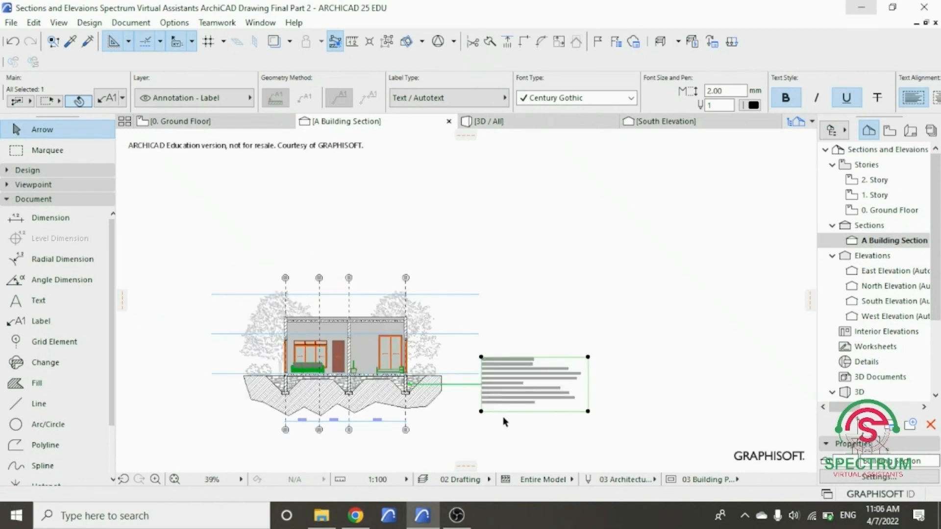
scroll(377, 436, up, 3)
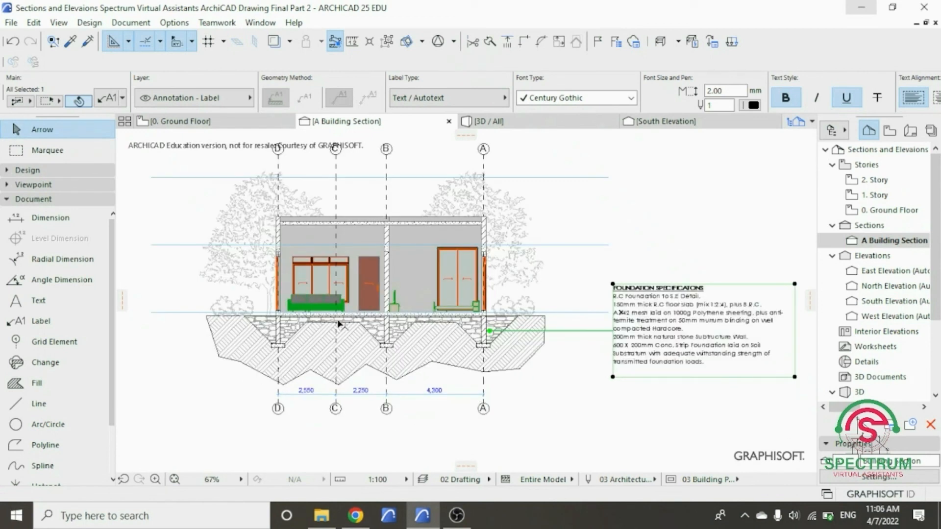
click(583, 361)
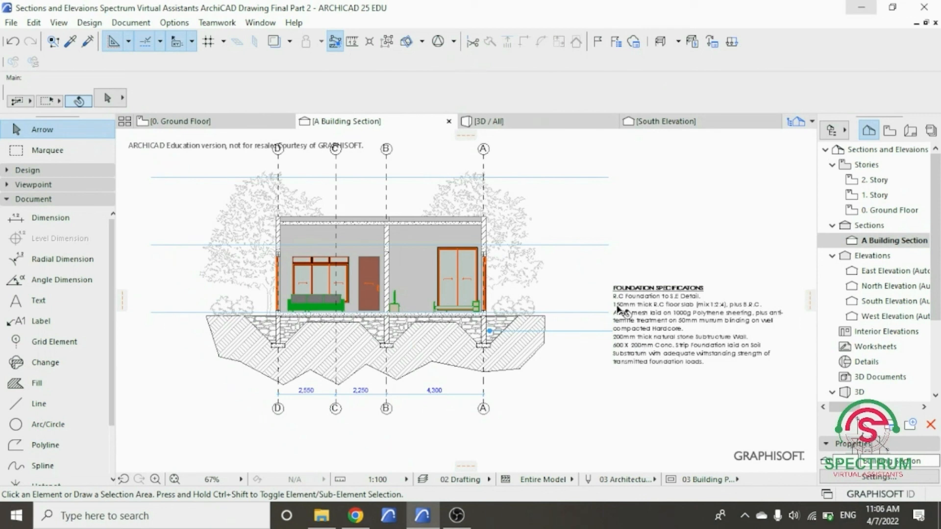
click(657, 348)
double_click(658, 348)
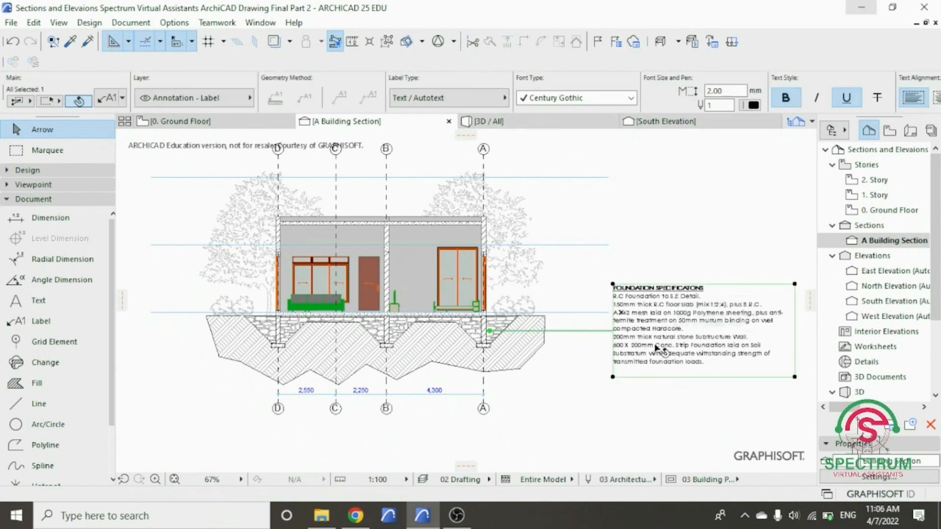
click(580, 367)
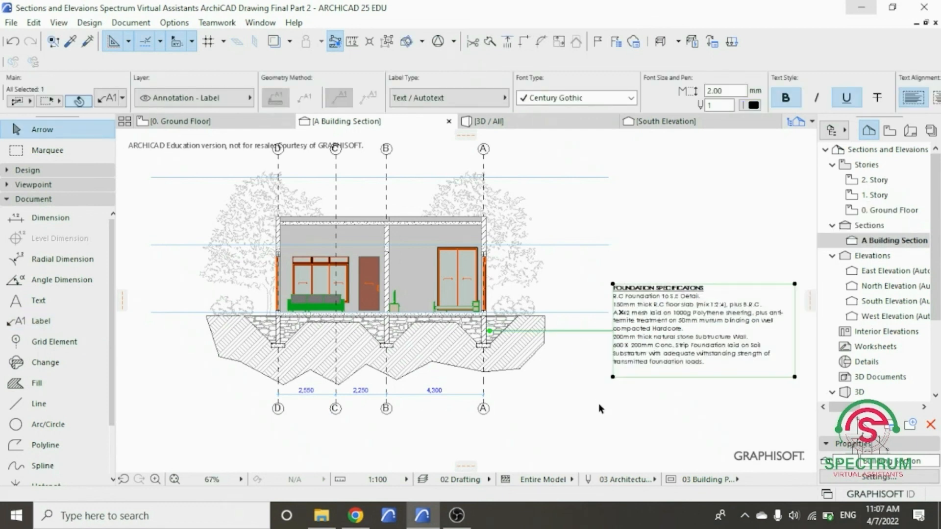
click(613, 408)
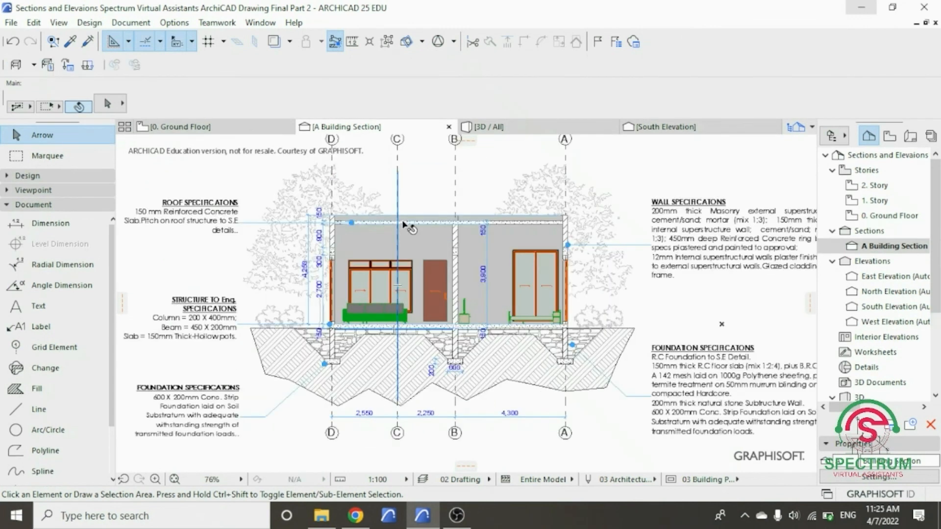
Examine the annotated building section, including its roof, structure, wall and foundation specification labels and its height dimensions.
scroll(385, 214, down, 3)
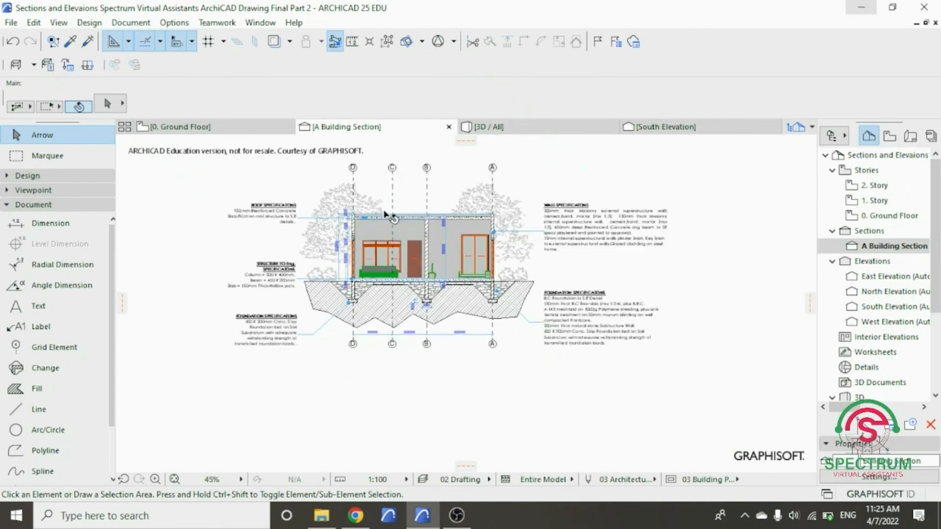
scroll(385, 214, up, 3)
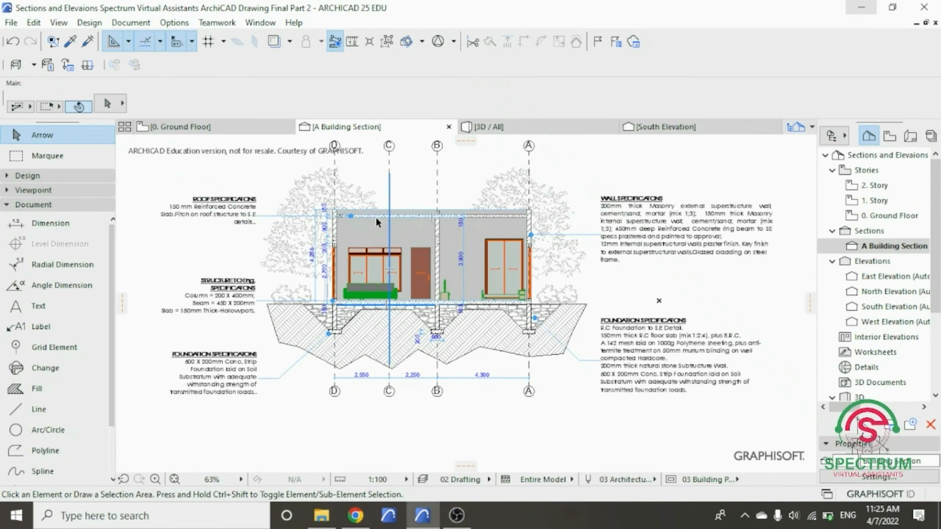
scroll(376, 221, up, 3)
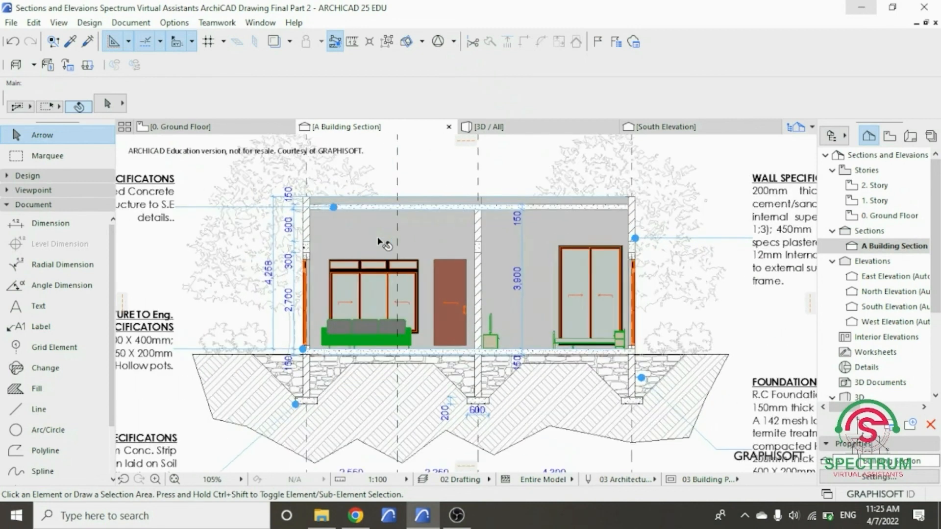
scroll(383, 243, down, 1)
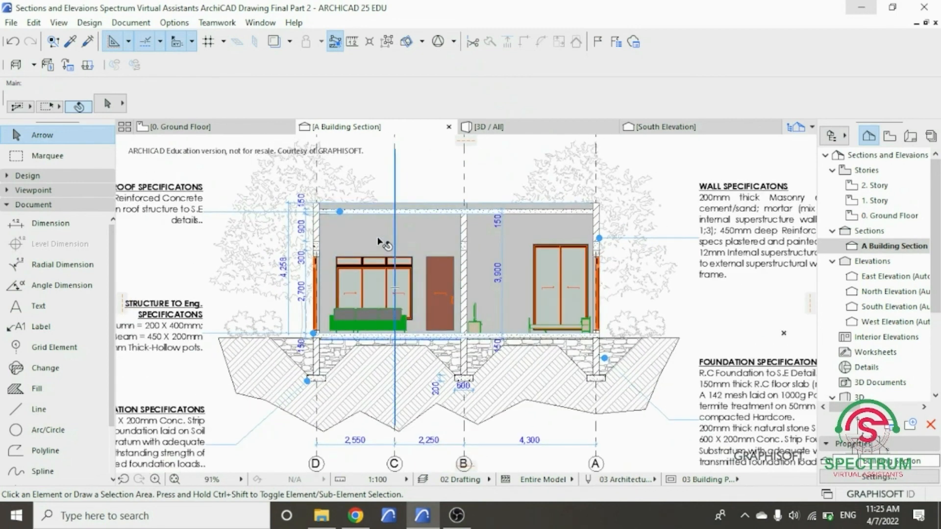
scroll(379, 241, down, 4)
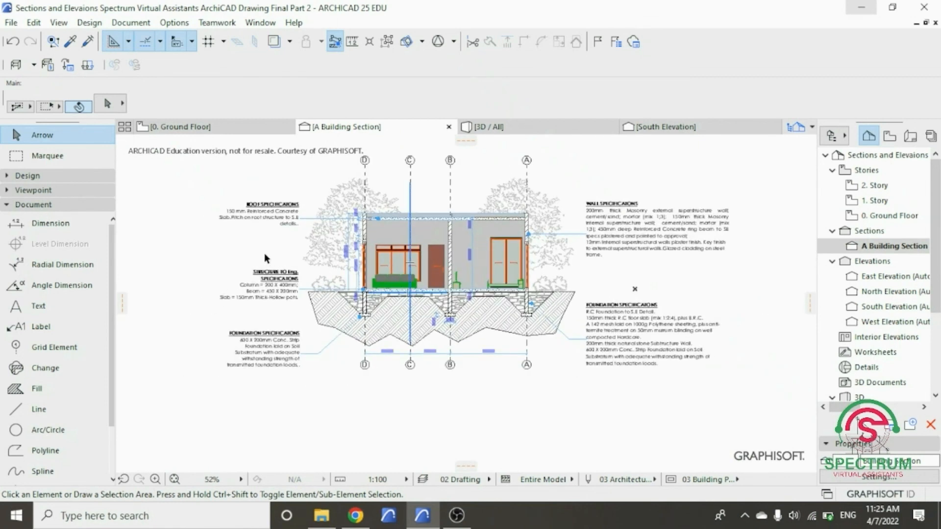
scroll(383, 260, up, 1)
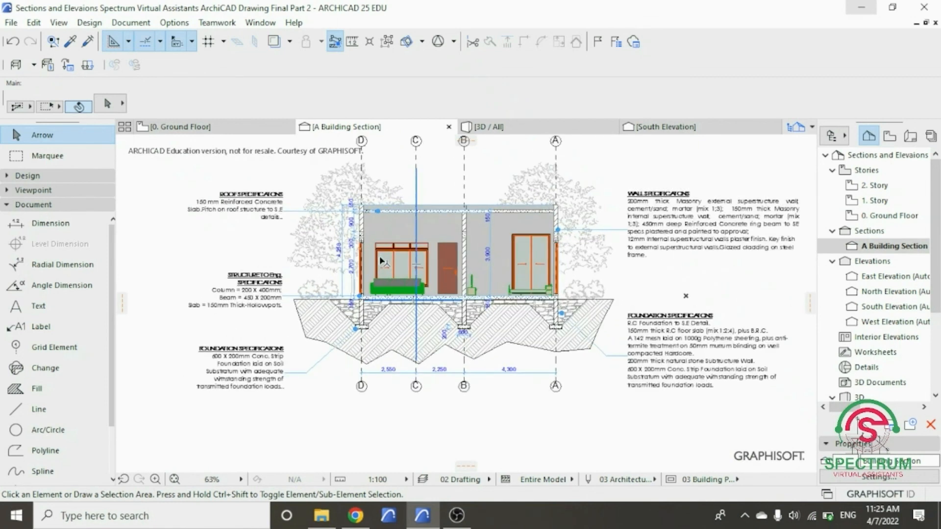